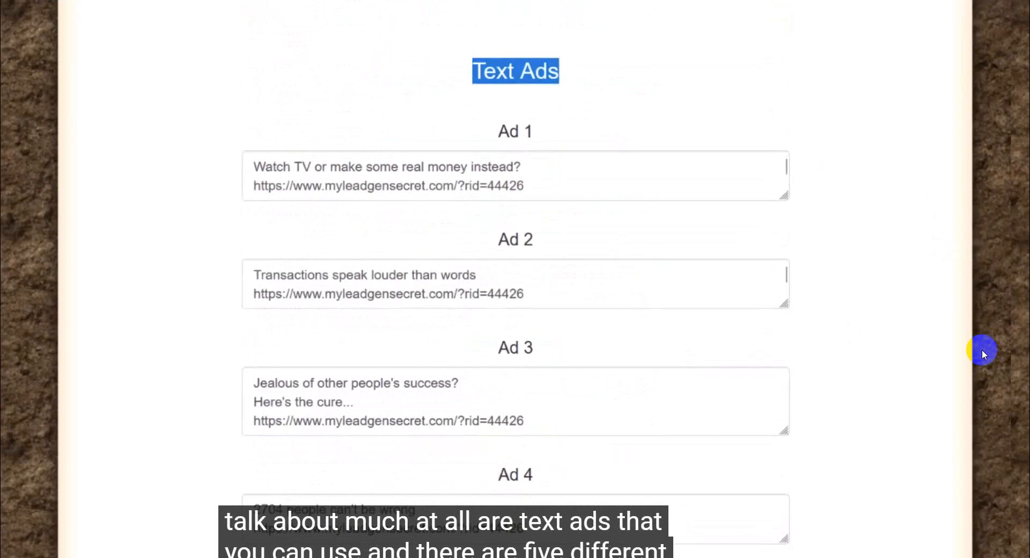
Step: Review the affiliate text ads and the banner ads with their HTML codes on the promo tools page
scroll(983, 354, down, 2)
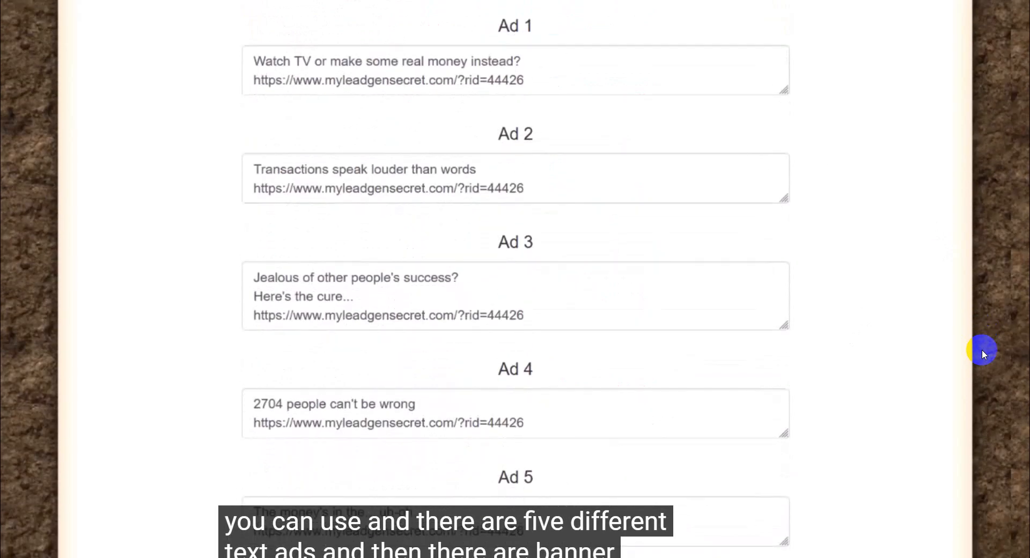
scroll(984, 354, down, 10)
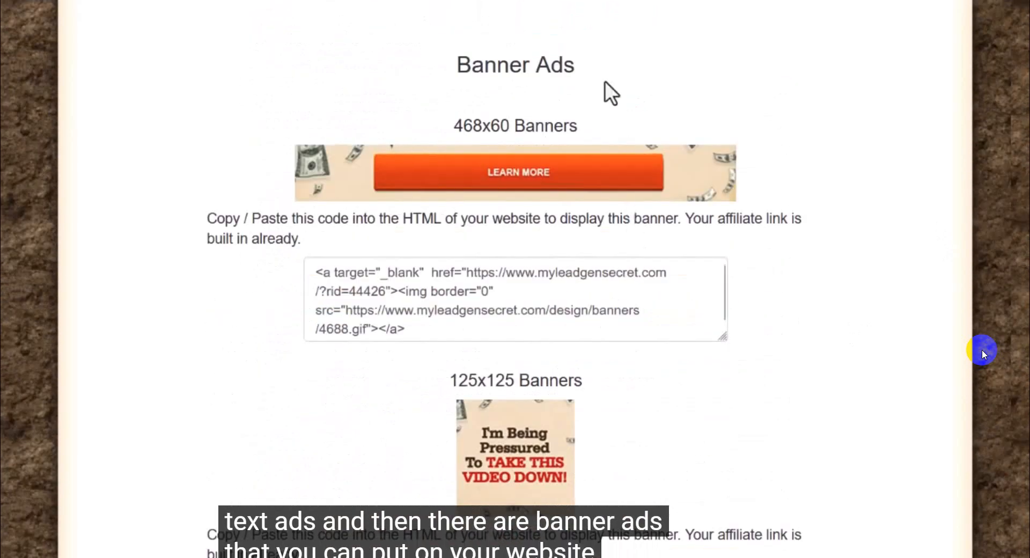
drag(605, 81, 417, 68)
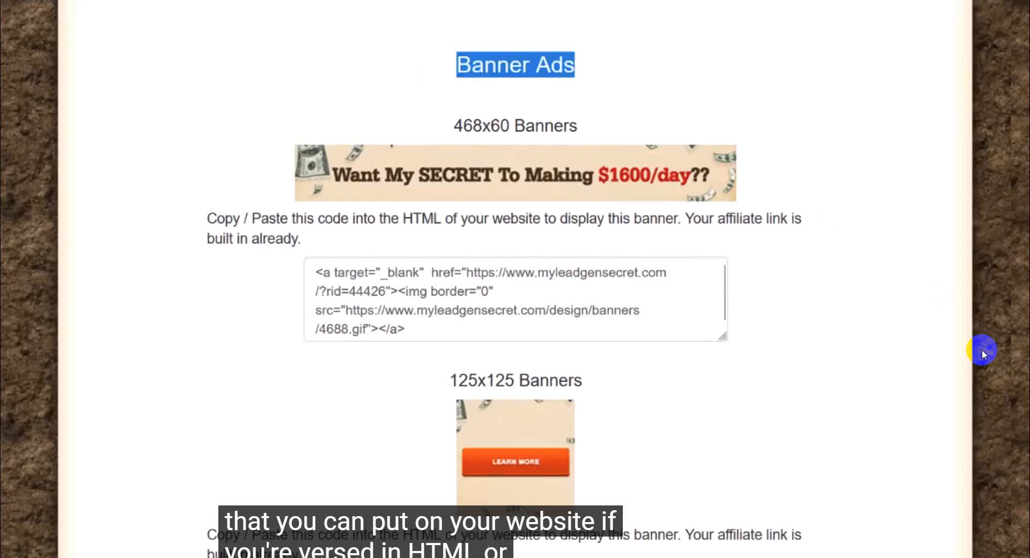
scroll(983, 354, down, 20)
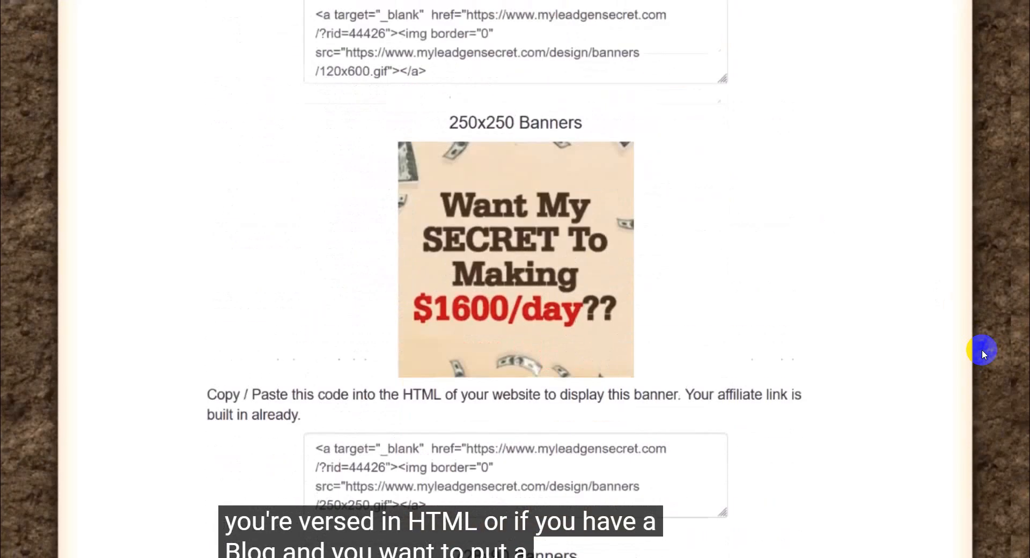
scroll(984, 354, down, 7)
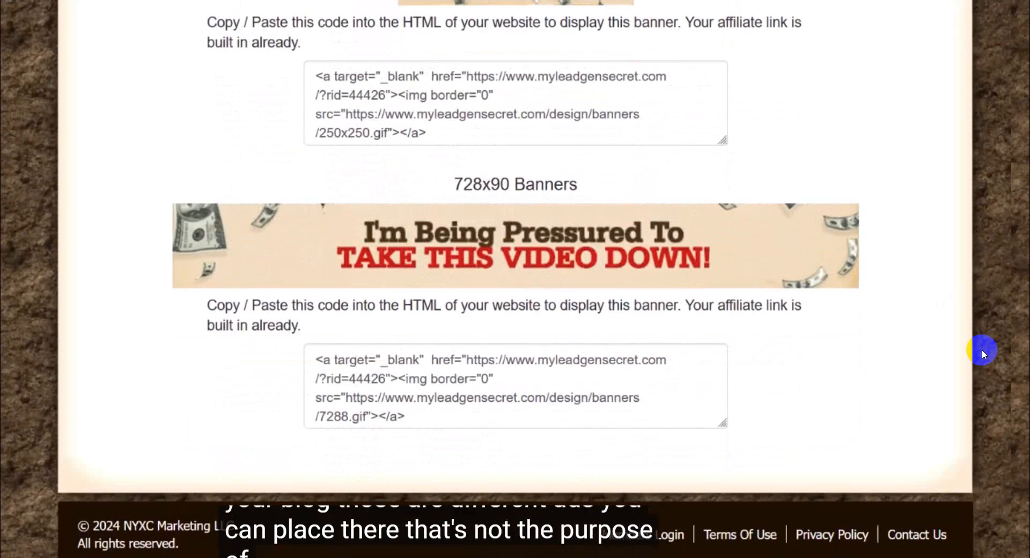
scroll(984, 354, up, 20)
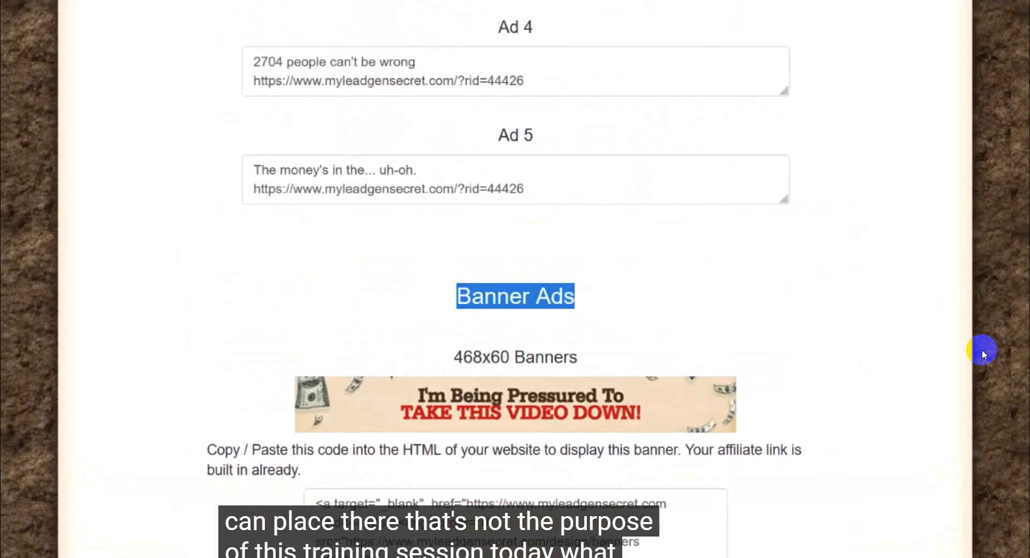
scroll(984, 354, up, 20)
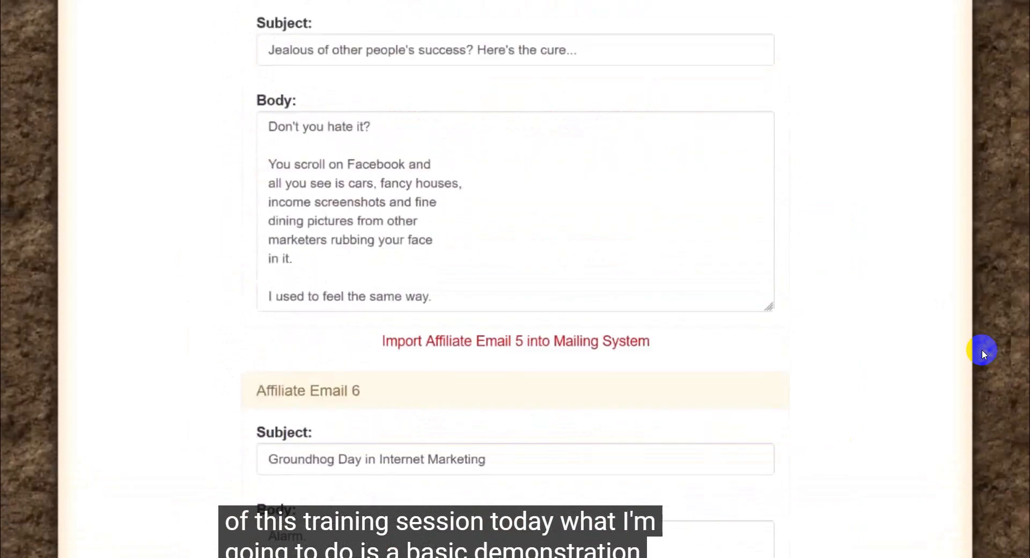
scroll(983, 354, up, 7)
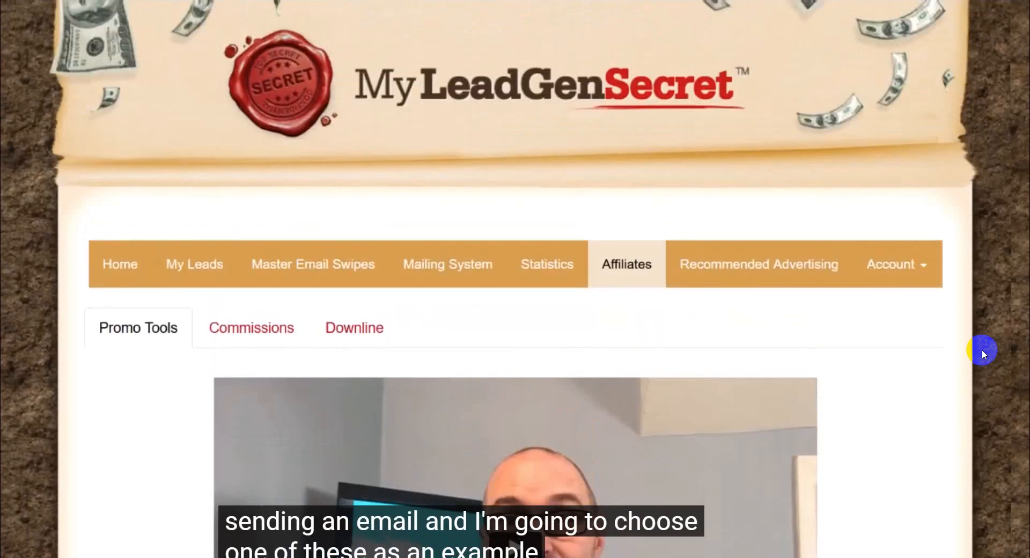
Step: Find Affiliate Email 3, "Transactions speak louder than words", among the promo emails and import it into the mailing system
scroll(984, 354, down, 20)
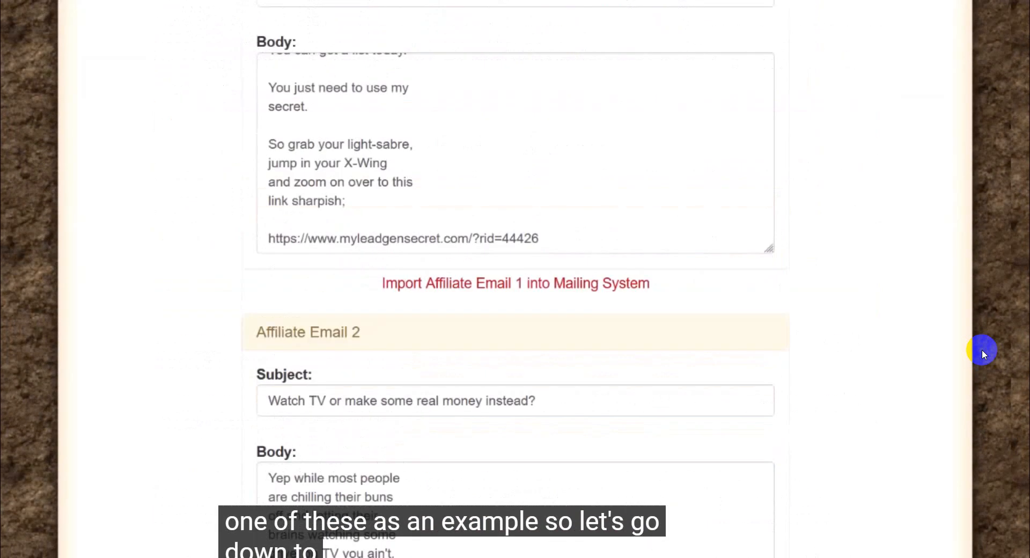
scroll(983, 353, down, 6)
scroll(983, 354, up, 1)
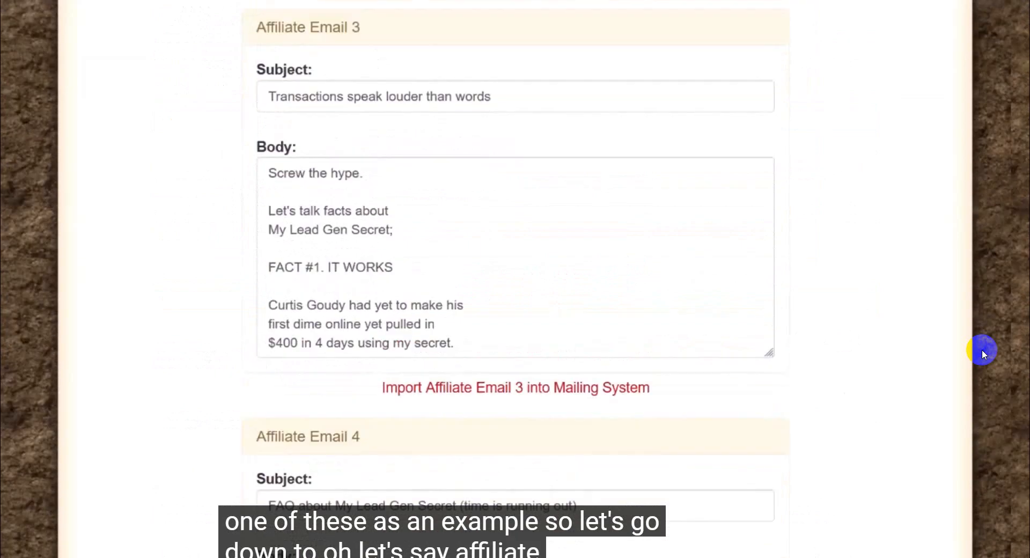
drag(367, 30, 239, 25)
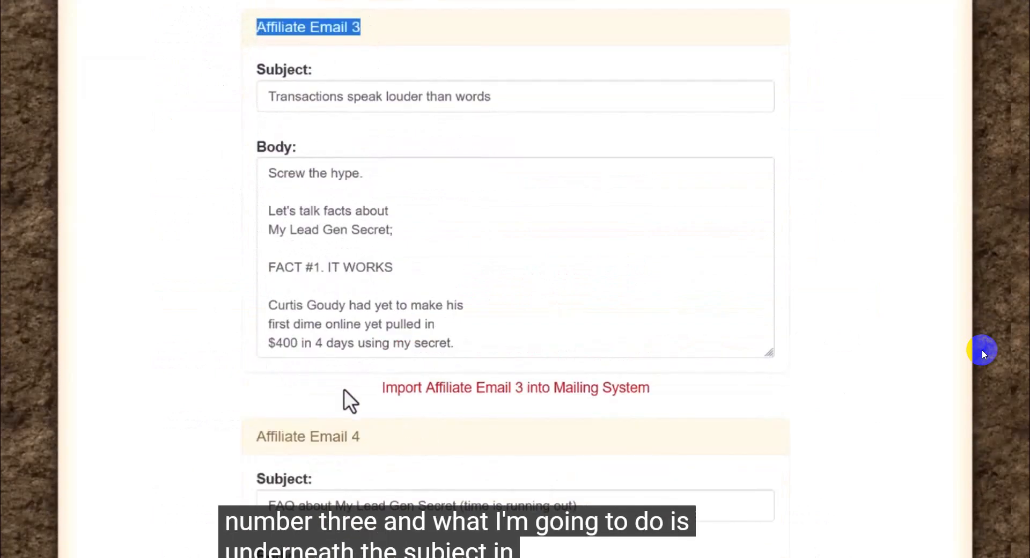
drag(378, 390, 657, 391)
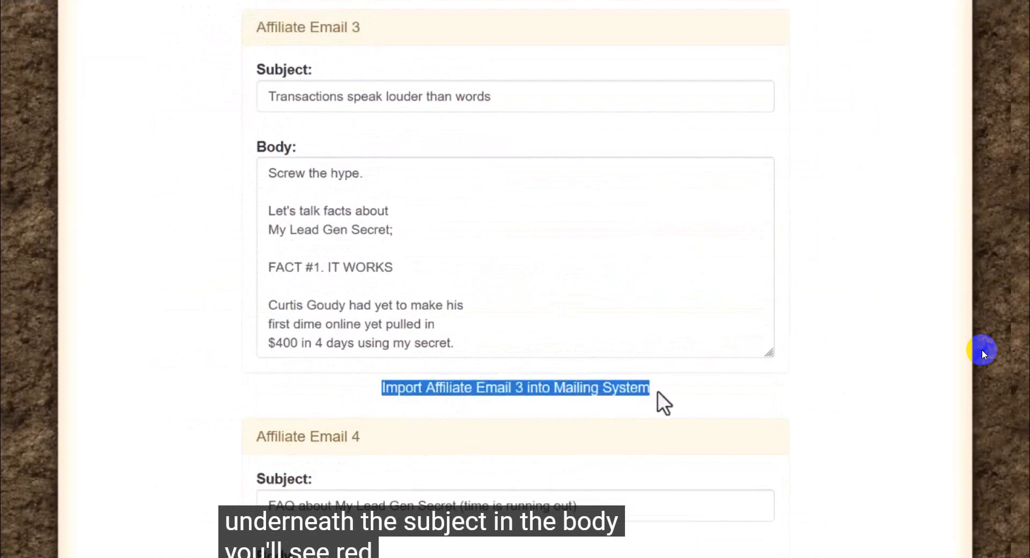
click(703, 405)
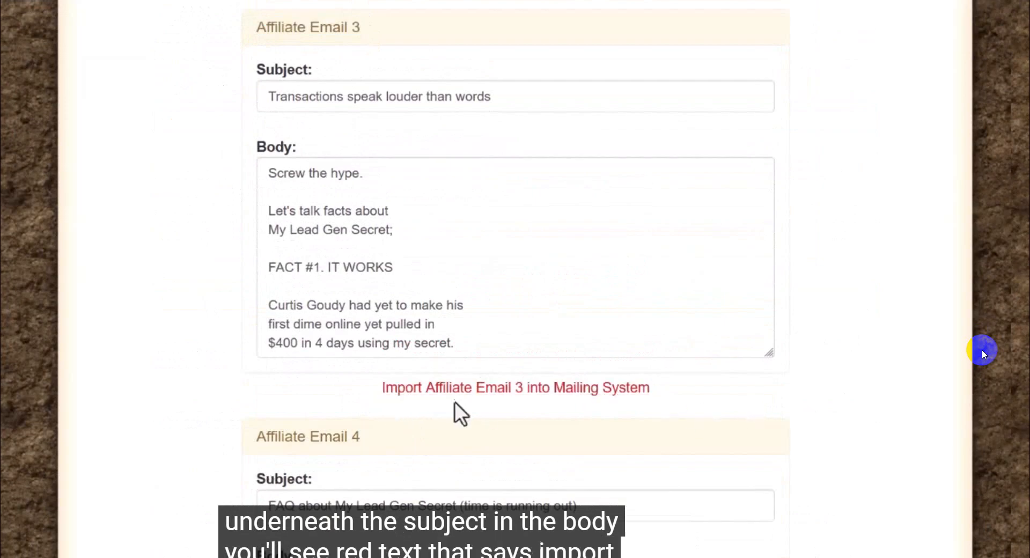
click(538, 399)
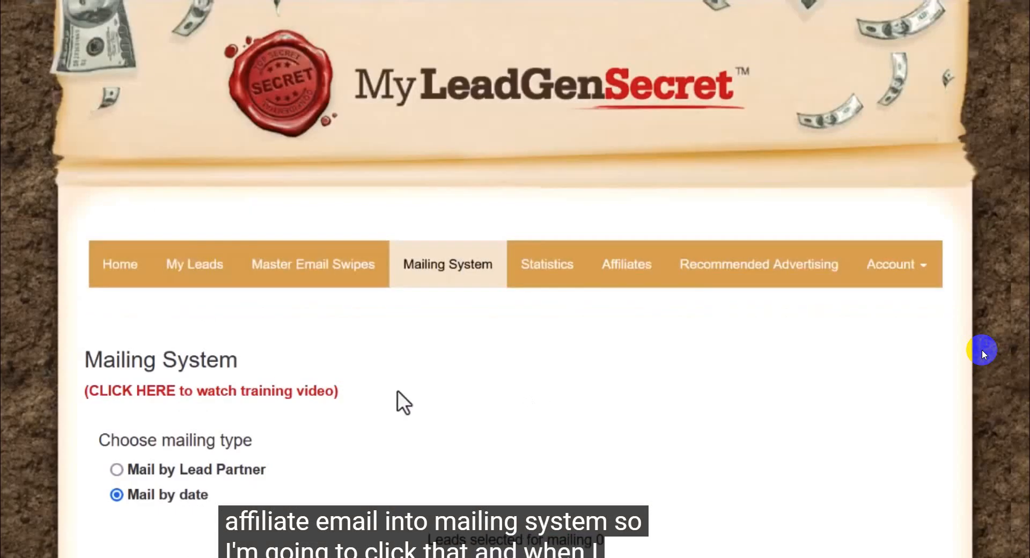
Step: Select all the dated lead batches as recipients of the mailing
scroll(397, 391, down, 7)
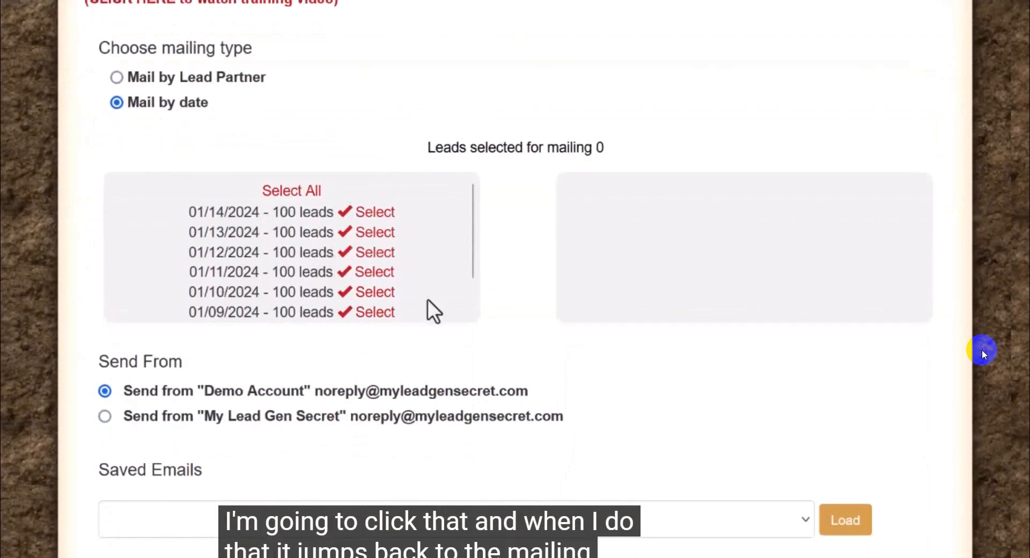
scroll(434, 311, up, 5)
drag(236, 261, 41, 253)
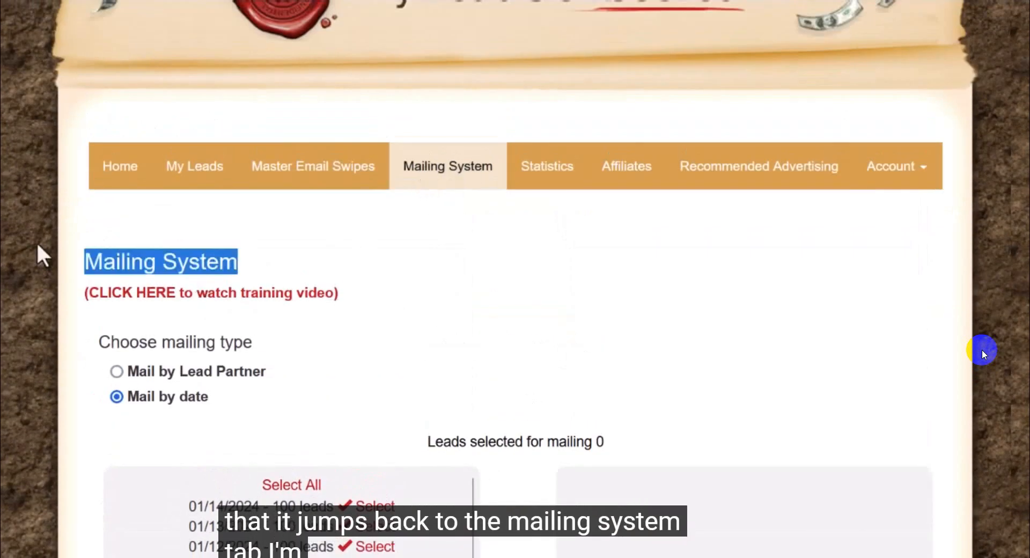
click(385, 262)
scroll(385, 258, down, 5)
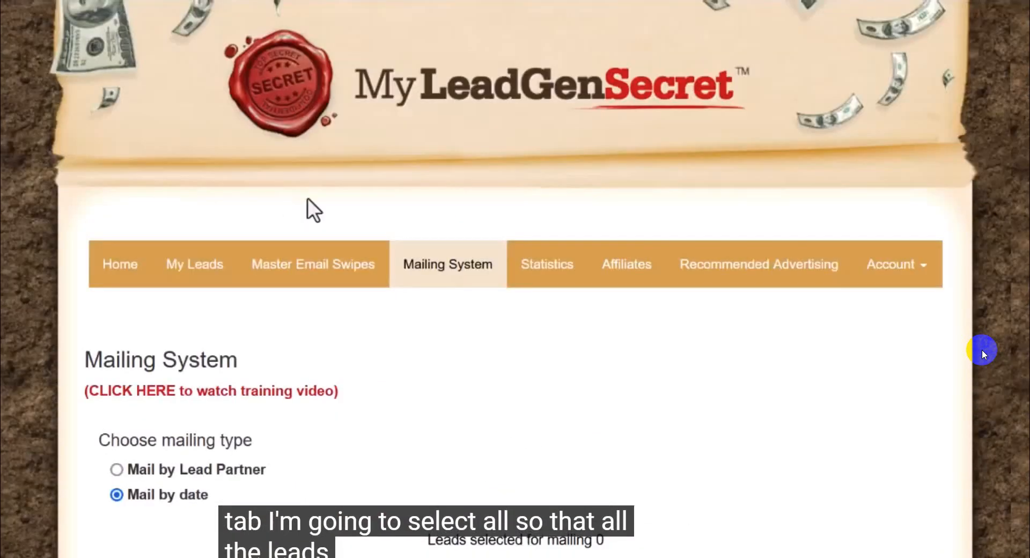
click(289, 192)
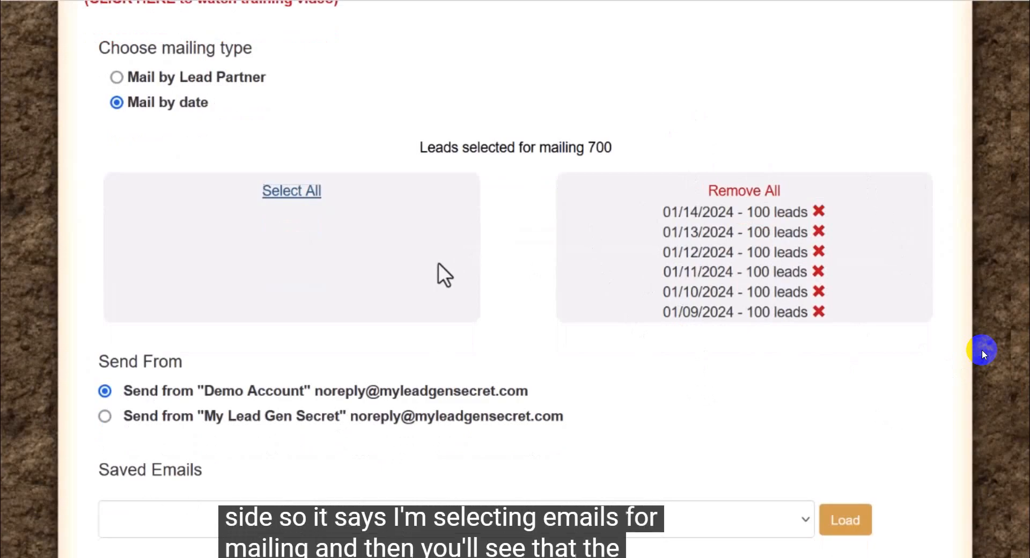
Step: Check the sender options and the subject line of the imported email
scroll(433, 267, down, 5)
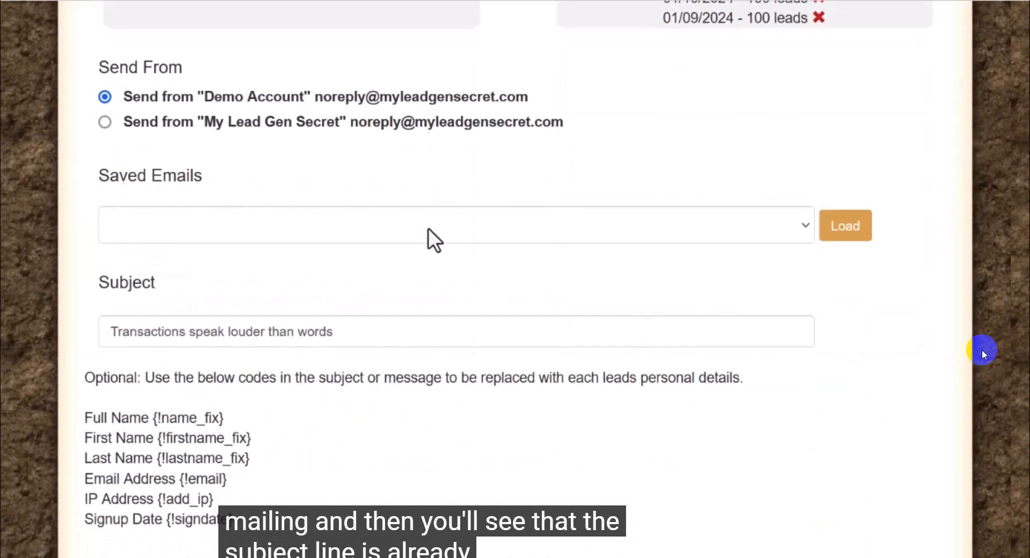
drag(338, 343, 199, 341)
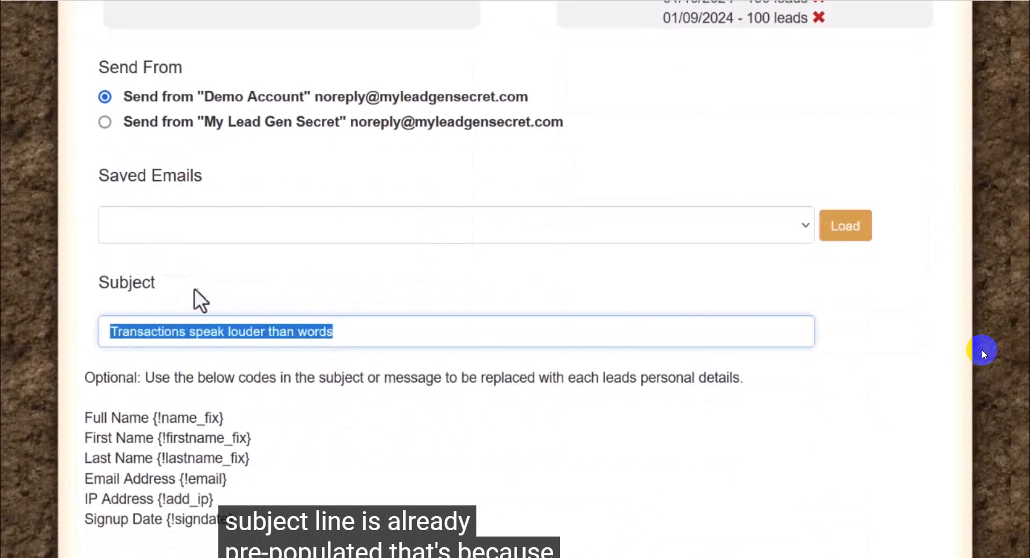
drag(195, 288, 81, 285)
click(349, 328)
drag(348, 328, 88, 336)
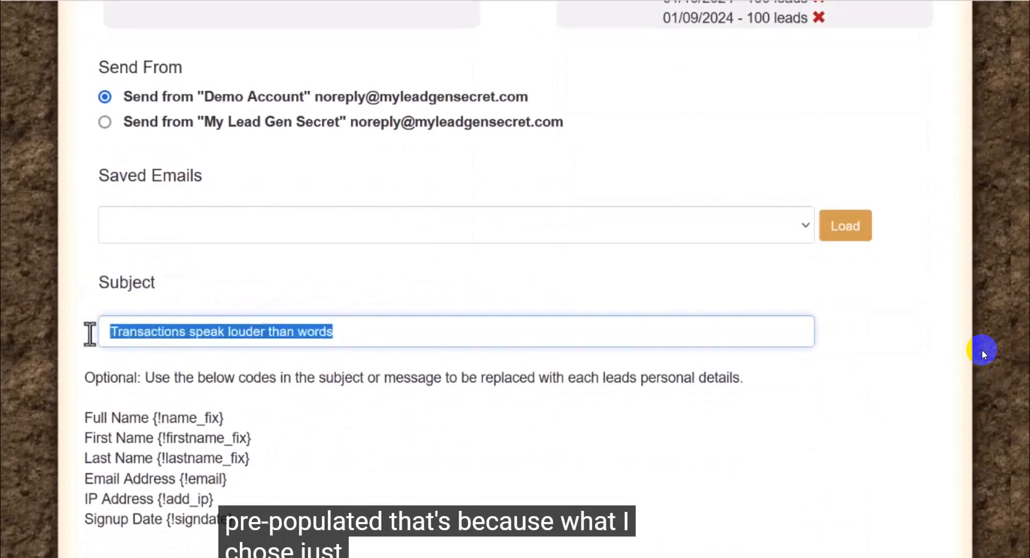
scroll(318, 182, down, 14)
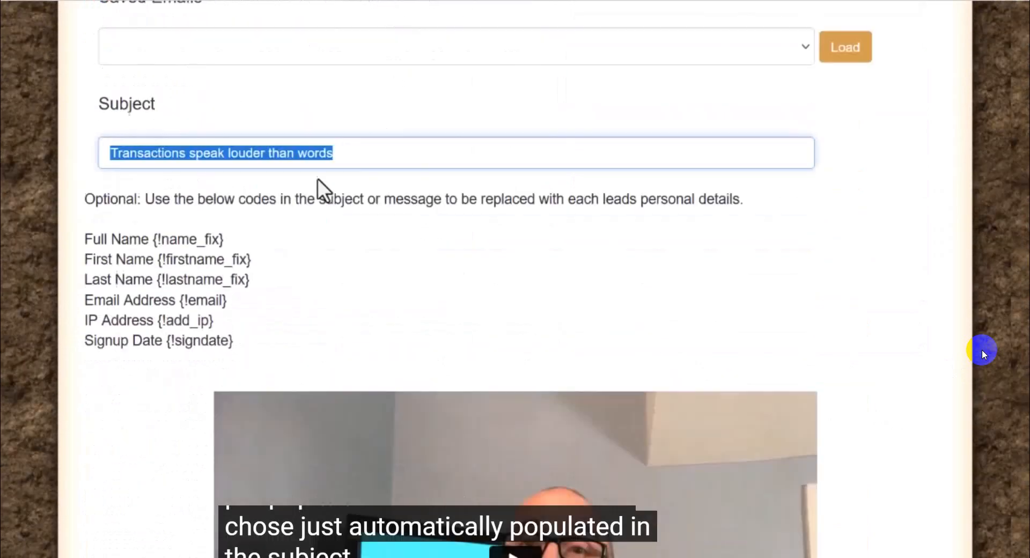
Step: Read through the imported email's body down to the affiliate link and recheck its subject line
scroll(321, 156, down, 4)
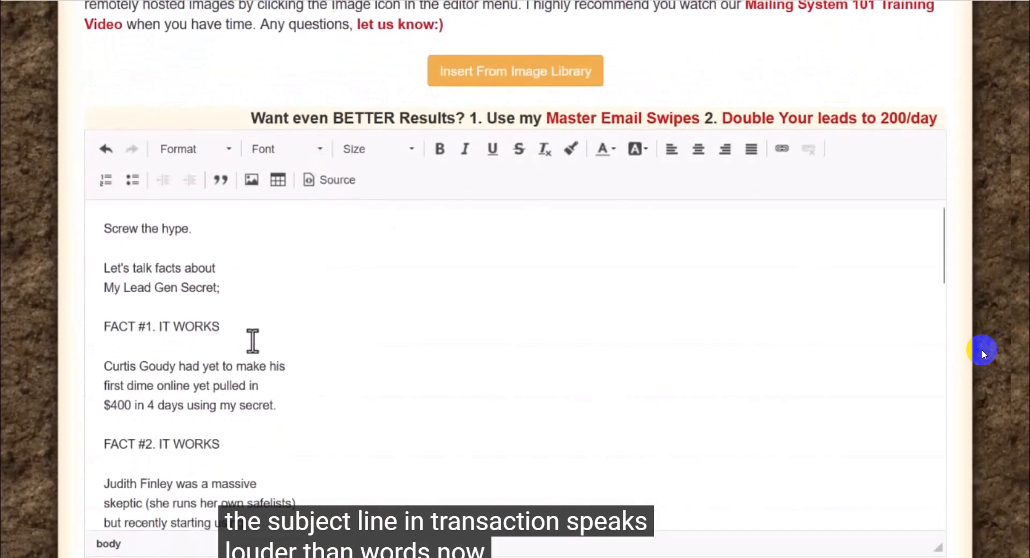
scroll(241, 349, down, 2)
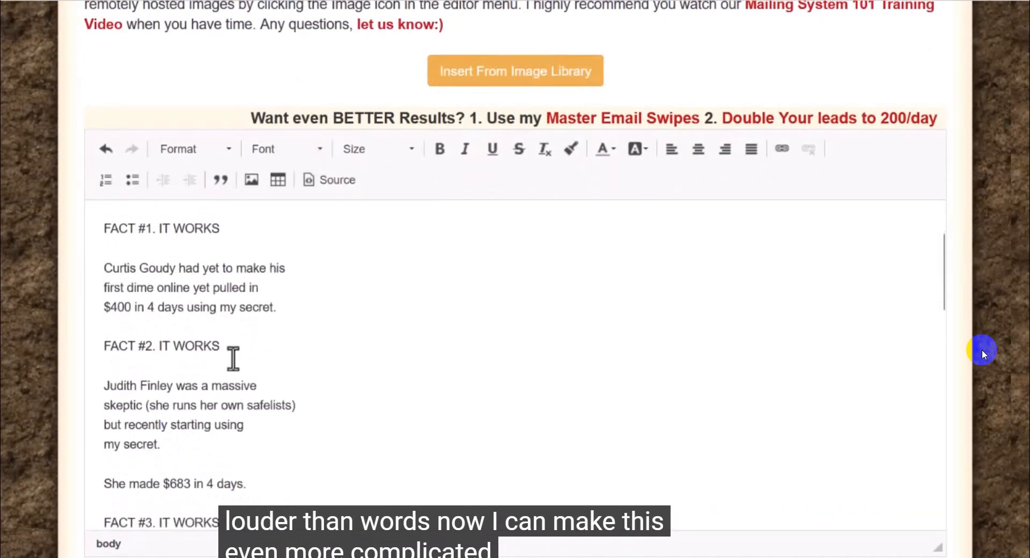
scroll(232, 358, up, 2)
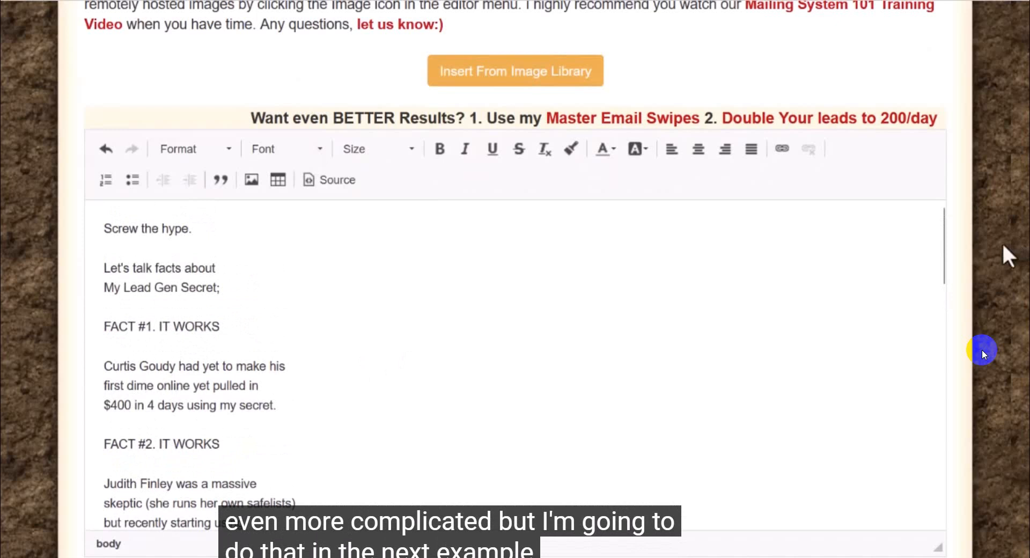
drag(944, 218, 963, 203)
scroll(354, 313, up, 10)
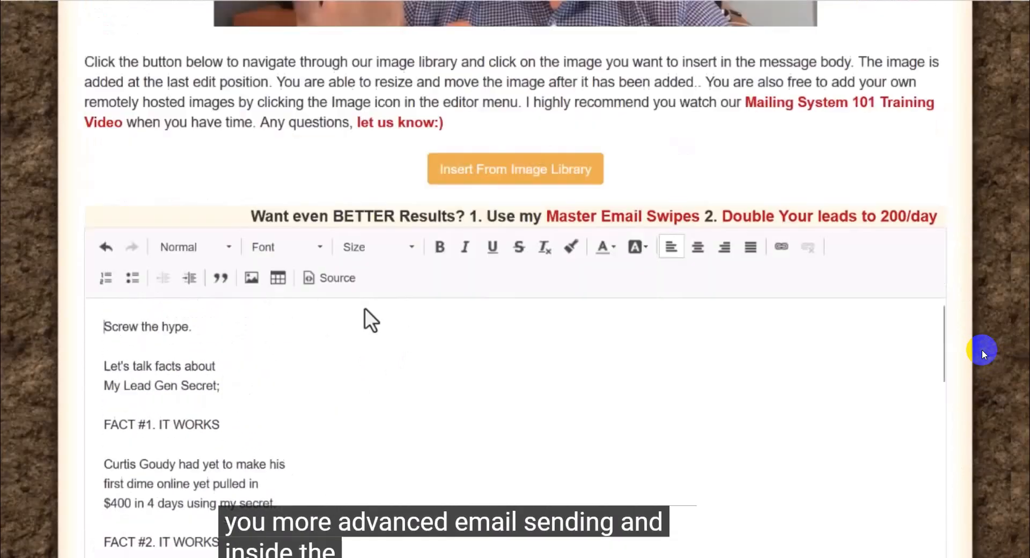
scroll(333, 309, up, 7)
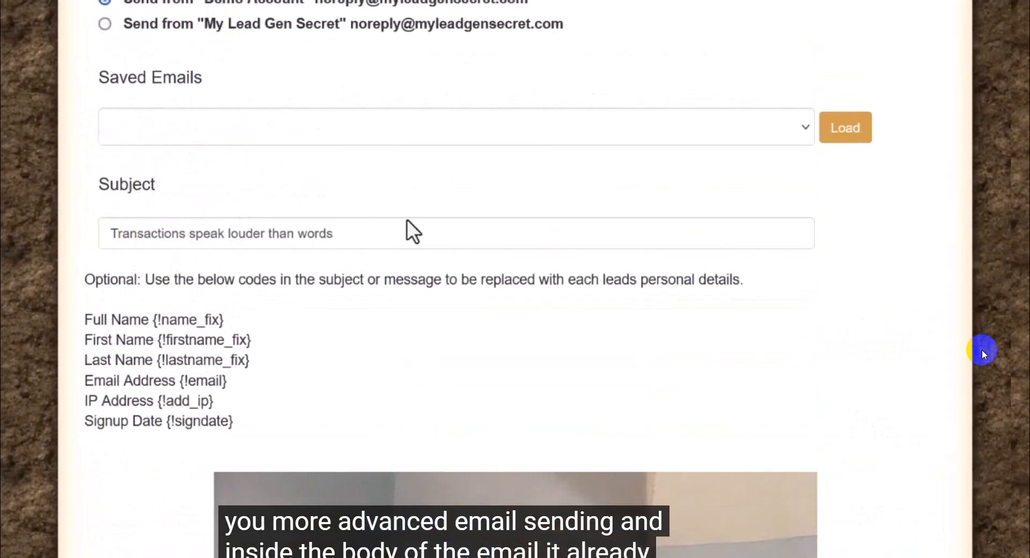
triple_click(140, 234)
scroll(201, 268, down, 10)
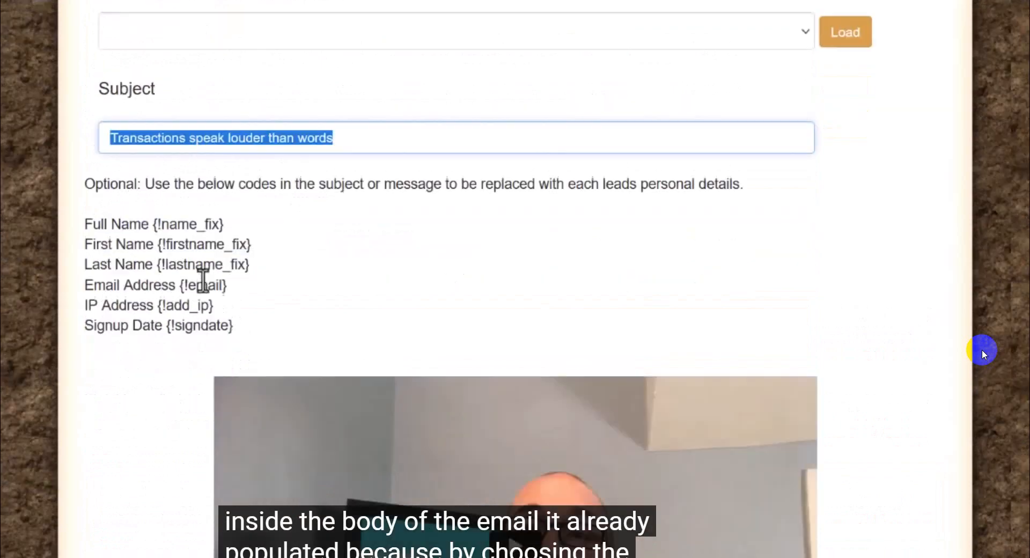
scroll(187, 295, down, 3)
drag(103, 326, 64, 311)
click(349, 265)
drag(315, 220, 61, 224)
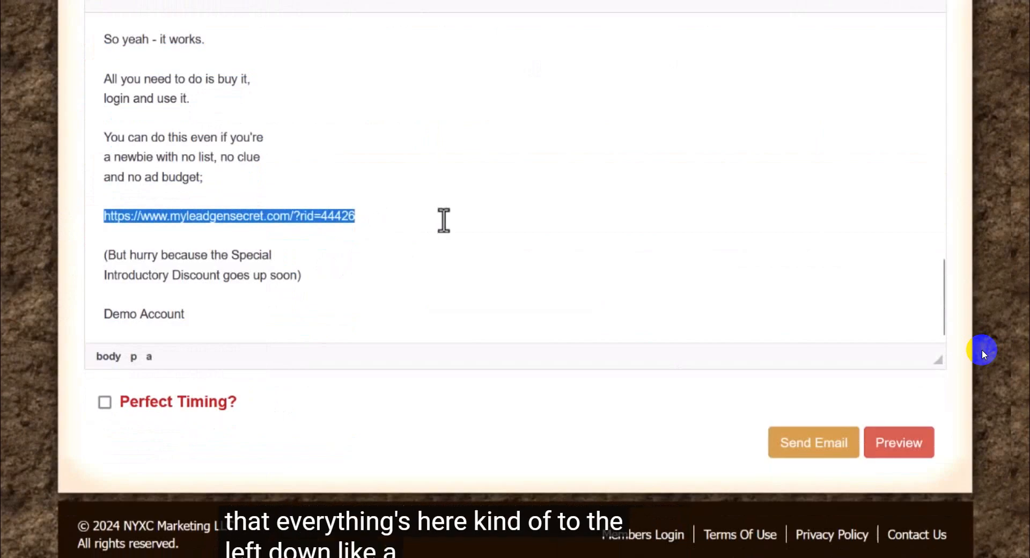
Step: Add a long run of x characters after "Screw the hype." in the email body, filling the line across the editor
scroll(363, 282, up, 10)
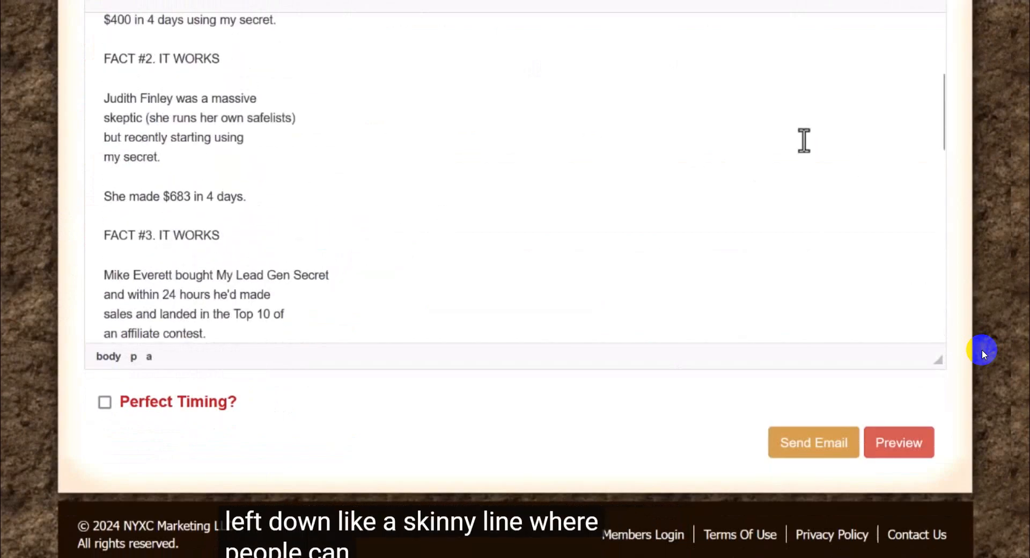
scroll(998, 199, up, 4)
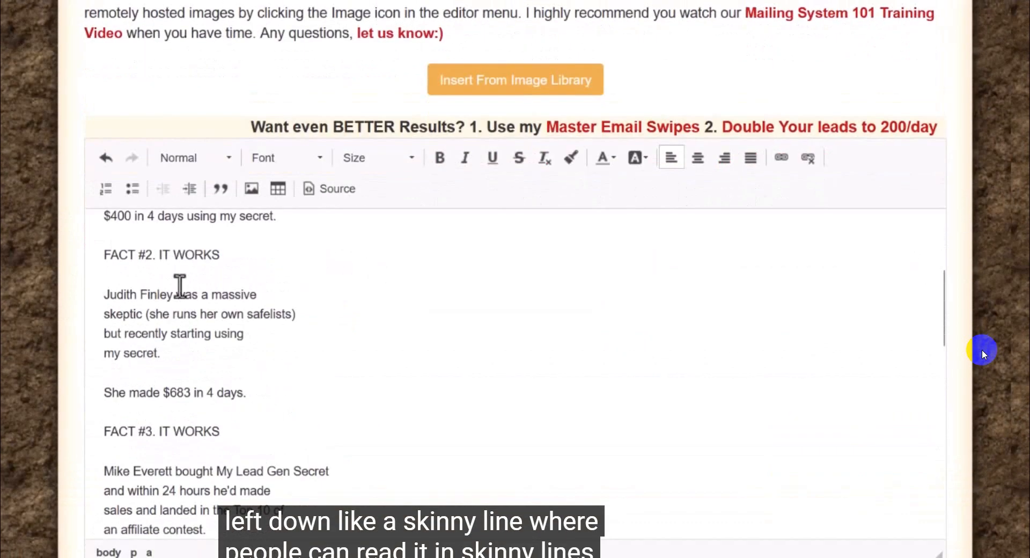
scroll(249, 311, up, 3)
scroll(250, 311, up, 3)
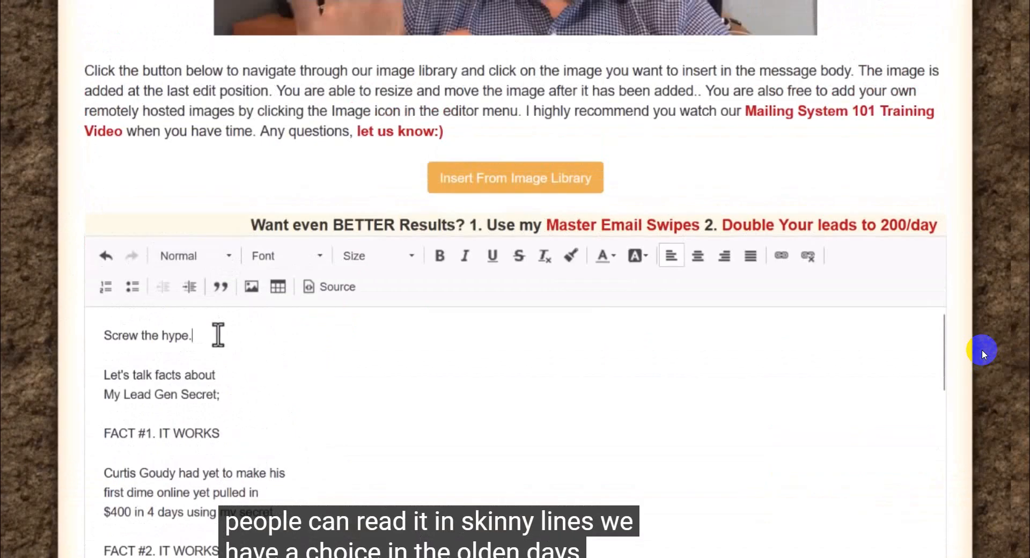
text(x)
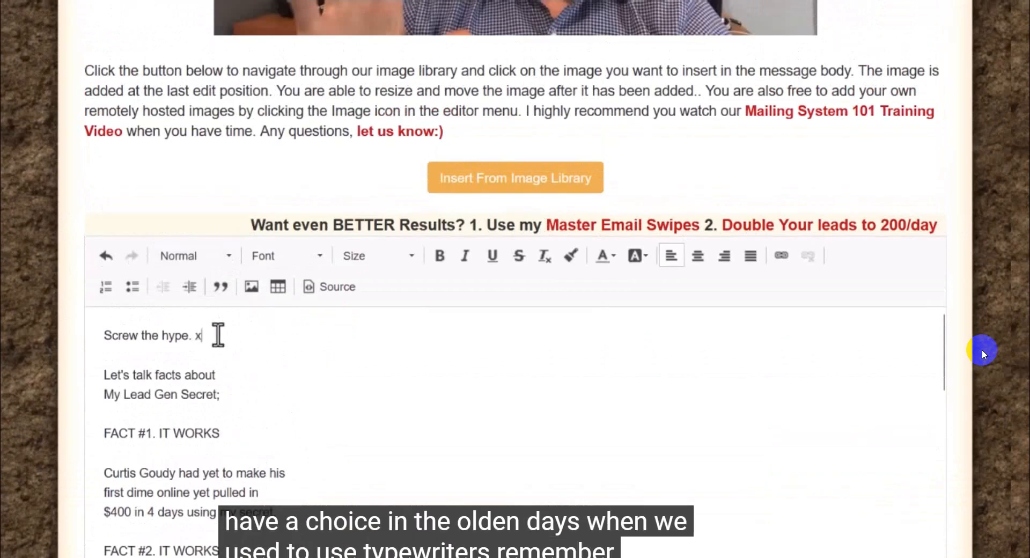
text(xxxxxxxxxxxxxxxxxxxxxxxxxxxxxxxxxxxxxxxxxxxxxxxxxxxxxxxxx)
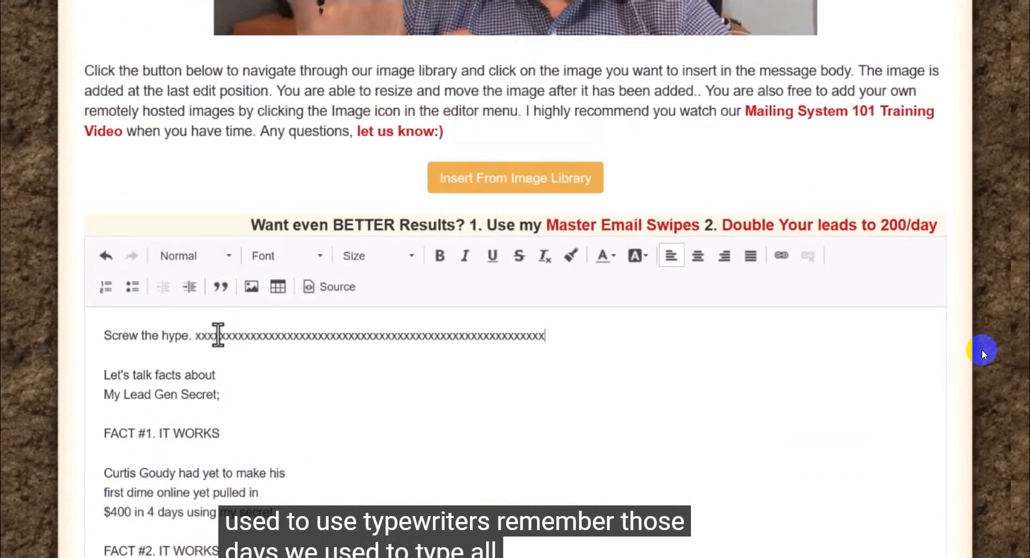
text(xxxxxxxxxxxxxxxxxxxxxxxxxxxxxxxxxxxxxxxxxxxxxxxxxxxxx)
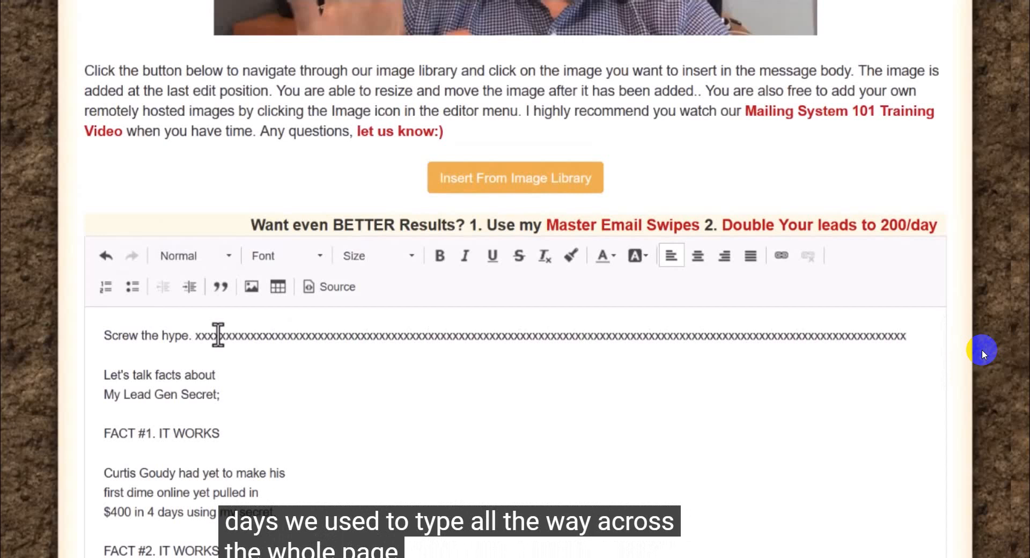
Step: Add a second full-width line of x characters in a new paragraph below the first run in the email body
key(Return)
key(Return)
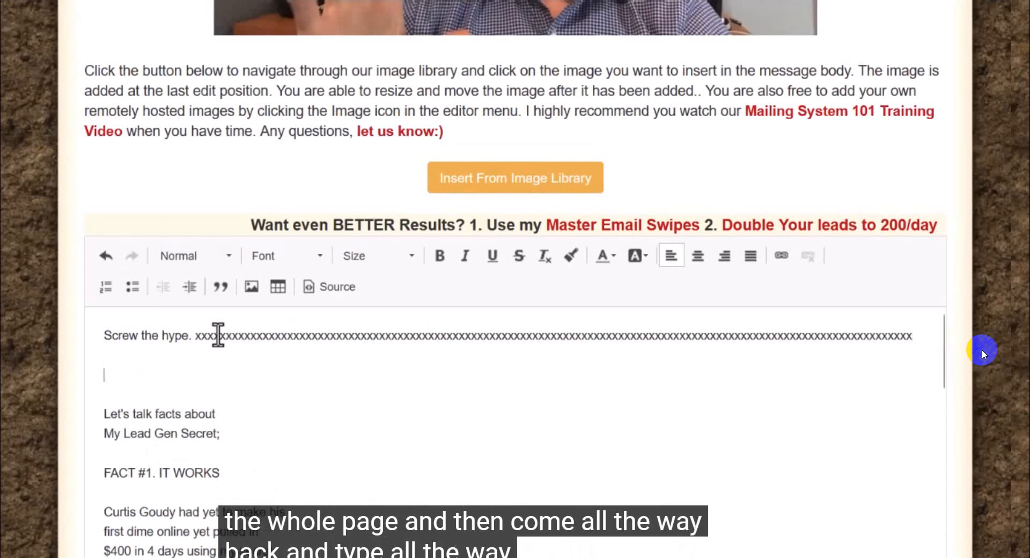
text(xxxxxxxxxxxxxxxxxxxxxxxxxxx)
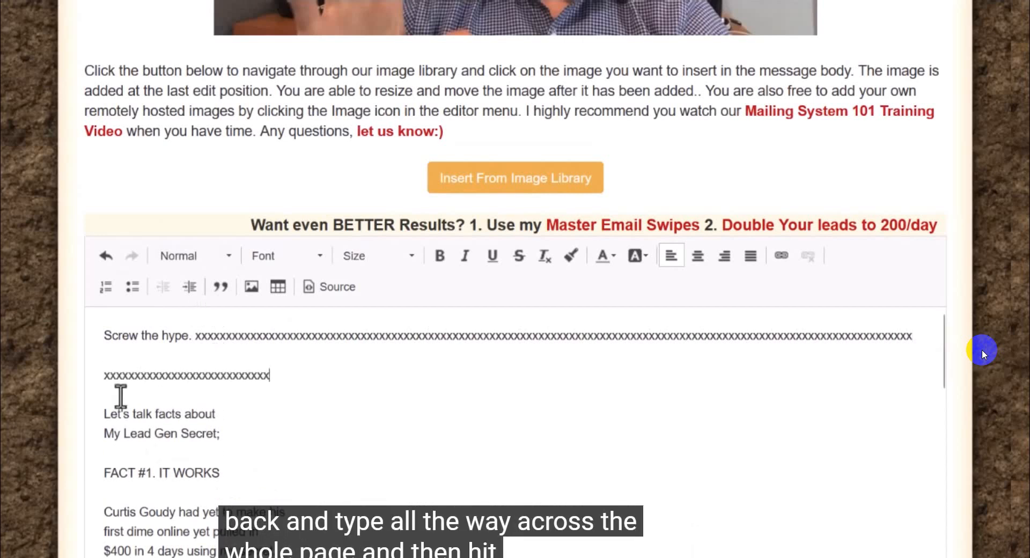
text(xxxxxxxxxxxxxxxxxxxxxxxxxxxxxxxxxxxxxxxxxxxxxxxxxxxxxxxxxxxxxxxxxxxxxxxxxxxxxxx)
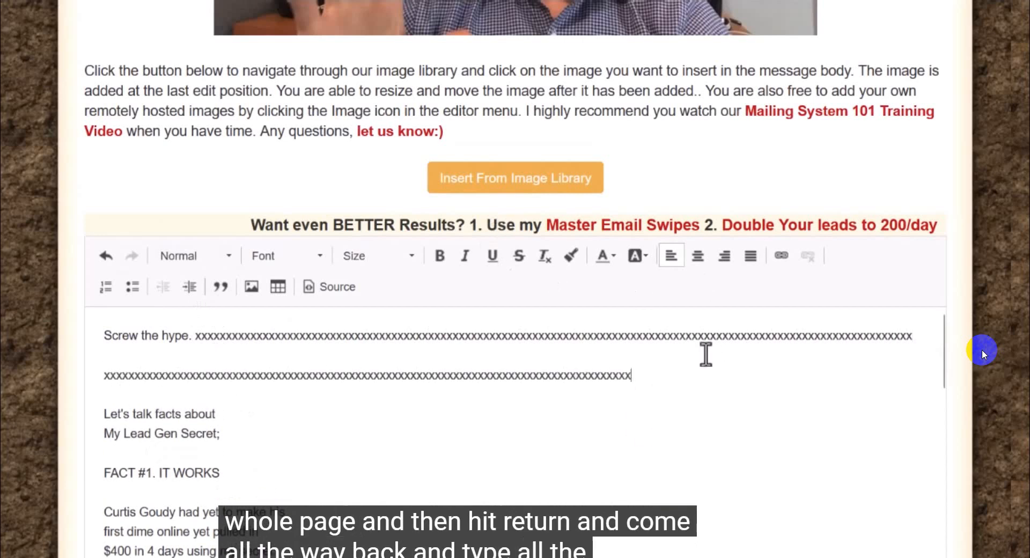
text(xxxxxxxxxxxxxxxxxxxxxxxxxxxxxxxxxxxxxxxxxxxxxxxxxxxxxxxxxxx)
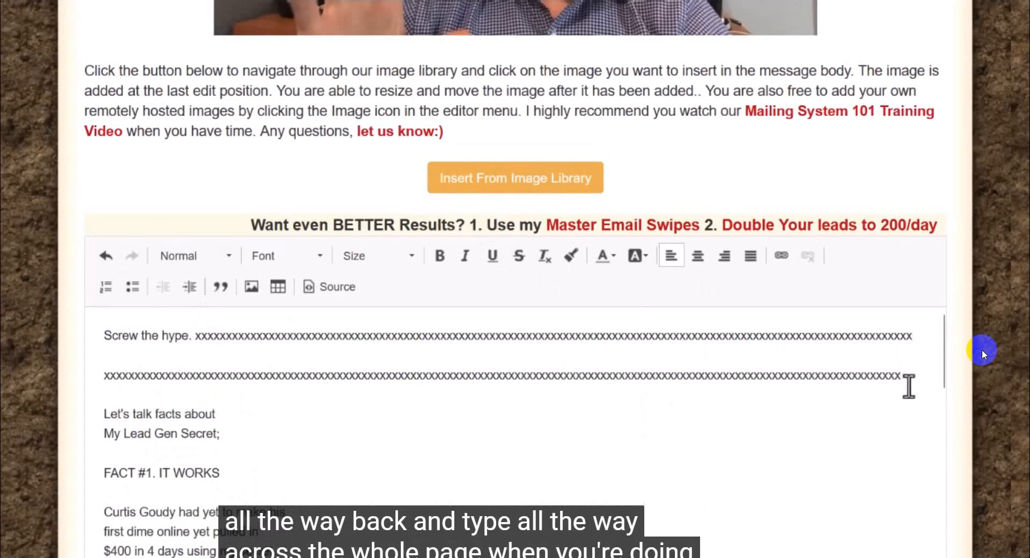
Step: Delete both runs of x characters after "Screw the hype." from the email body
drag(905, 378, 213, 335)
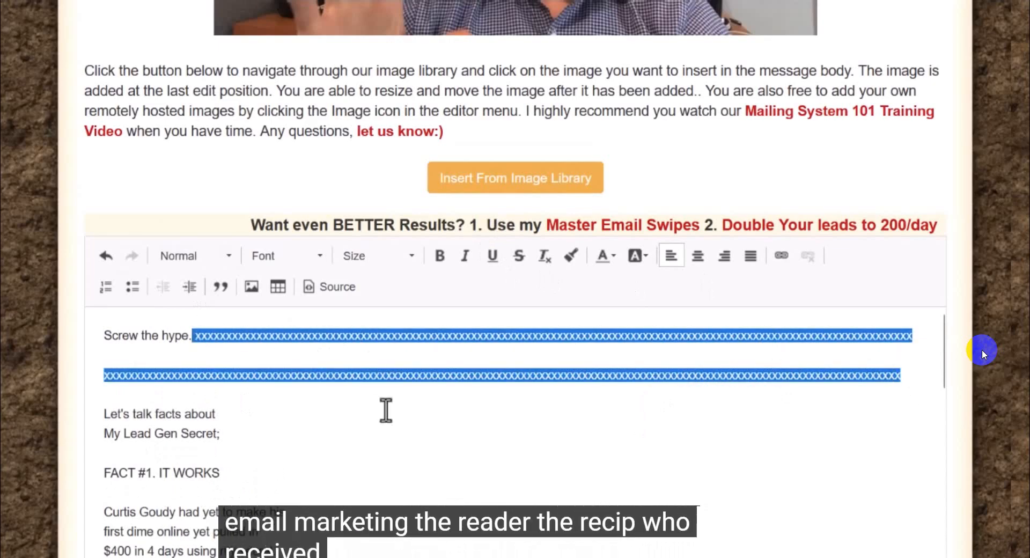
key(BackSpace)
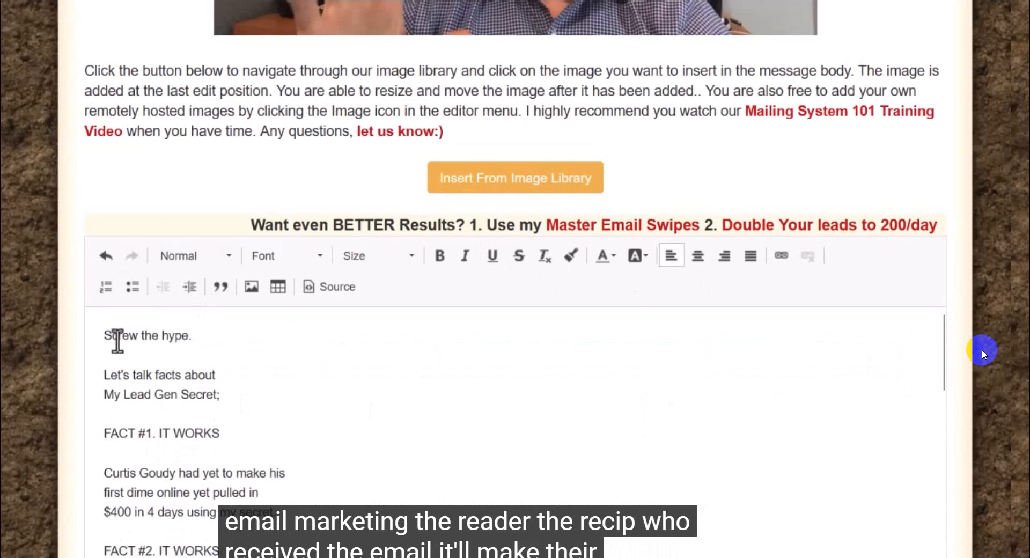
Step: Review the short-line layout of the email body, including the FACT #1 and FACT #2 paragraphs
drag(103, 335, 161, 553)
drag(982, 354, 200, 487)
click(362, 455)
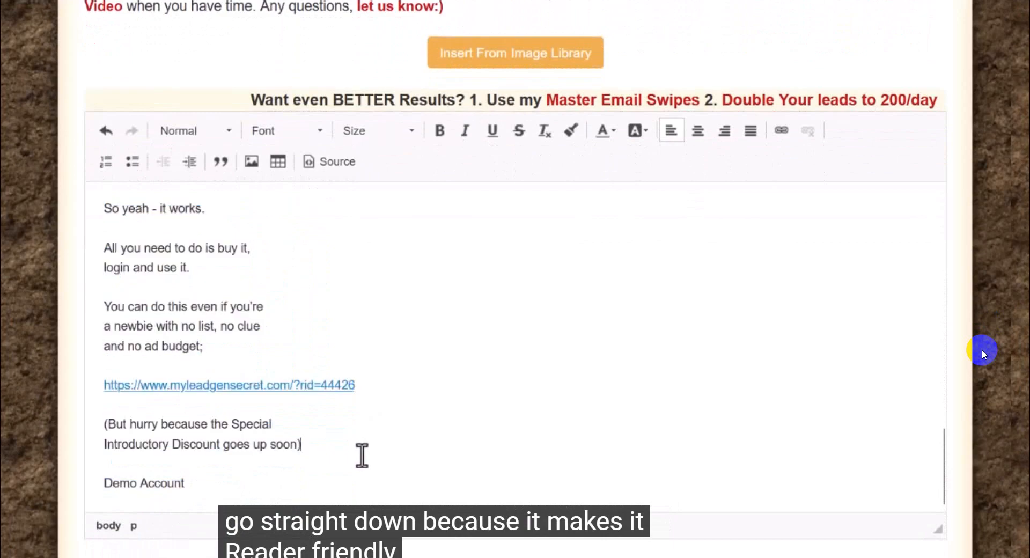
scroll(218, 272, up, 15)
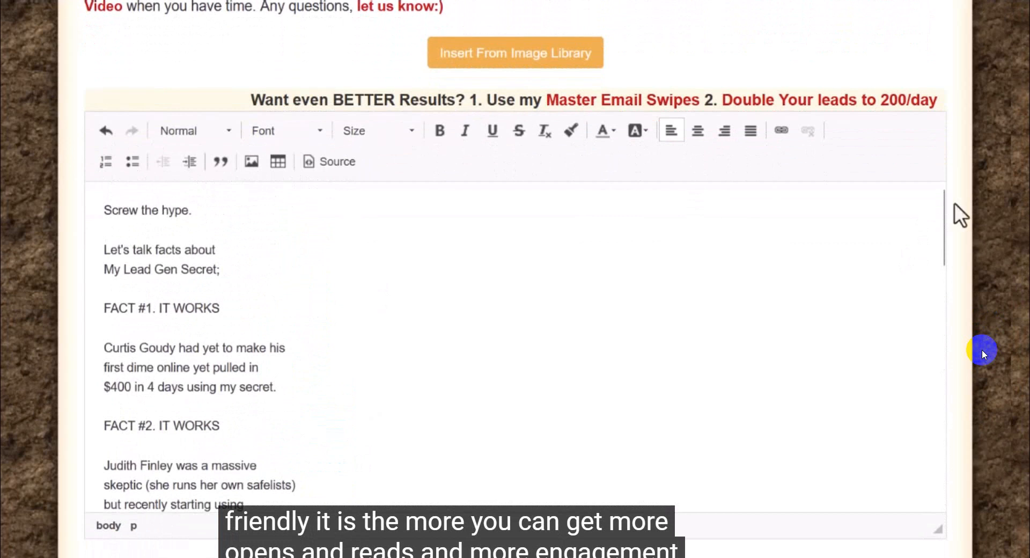
drag(945, 207, 943, 222)
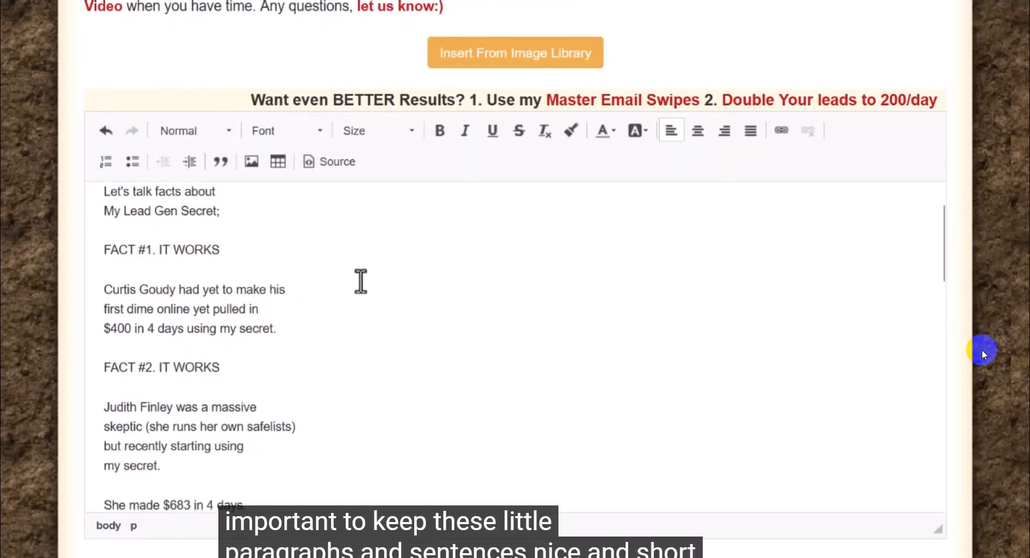
drag(106, 250, 258, 467)
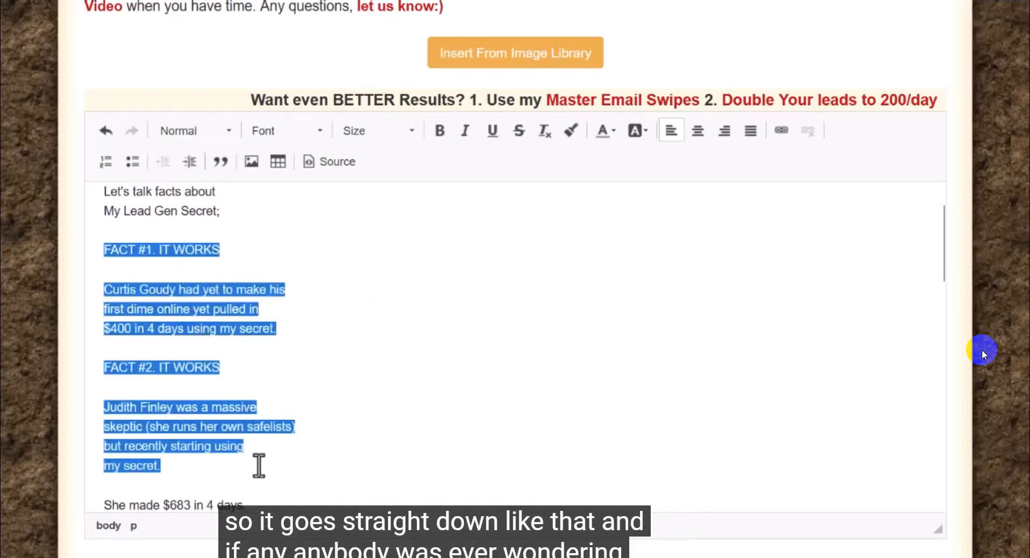
click(401, 399)
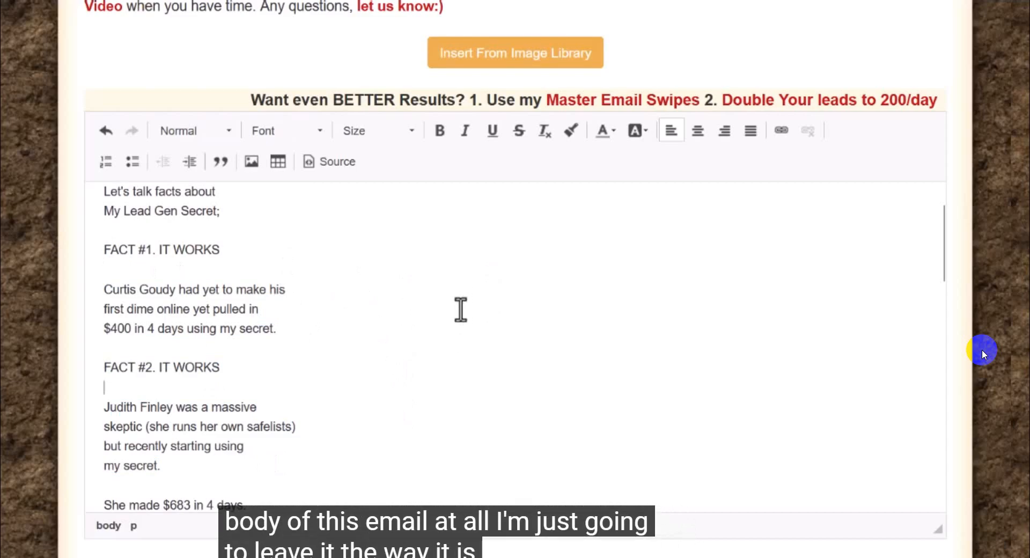
Step: Check the affiliate link and the signature at the end of the email body
scroll(461, 309, up, 1)
scroll(458, 308, down, 10)
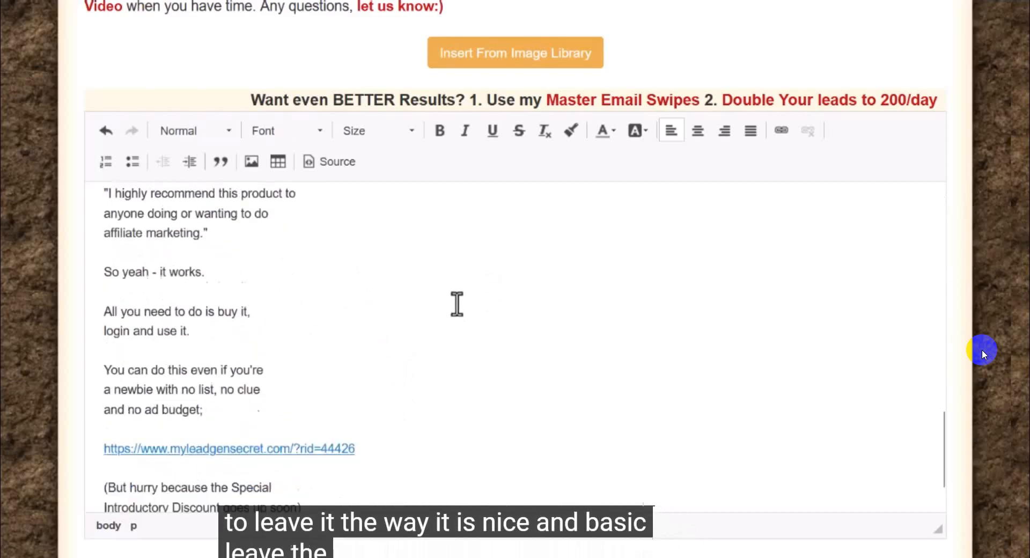
scroll(456, 301, down, 2)
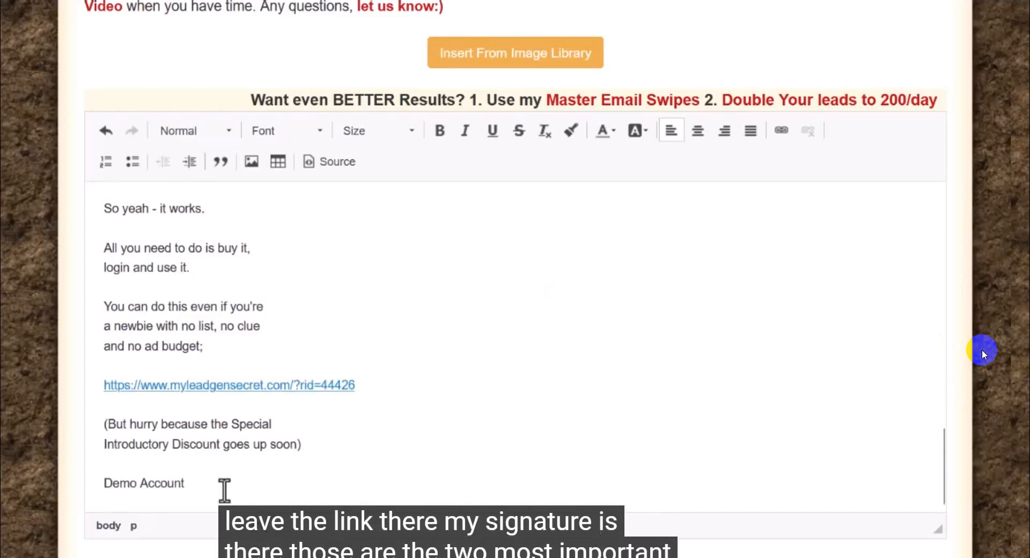
drag(214, 486, 103, 485)
drag(370, 391, 106, 390)
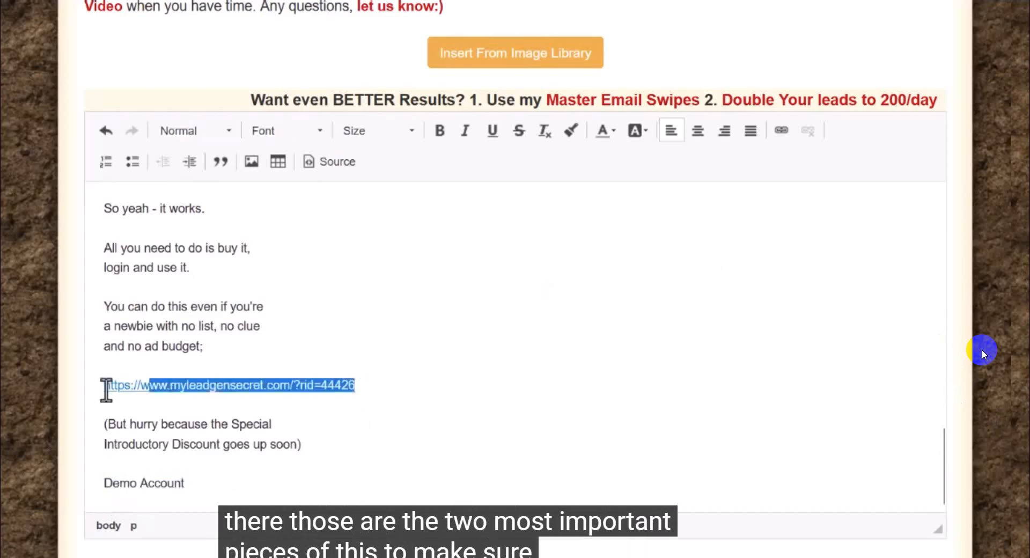
click(478, 288)
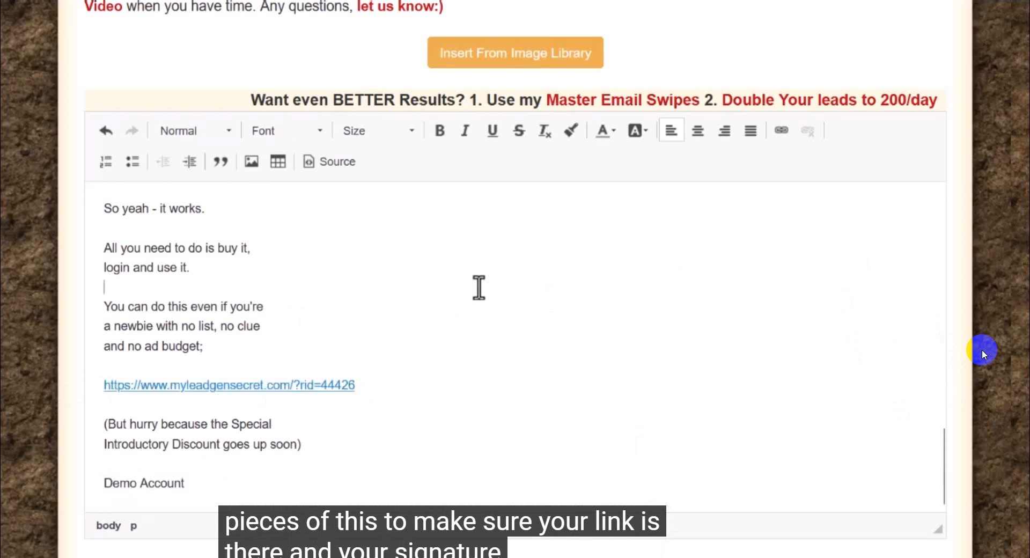
drag(189, 481, 104, 488)
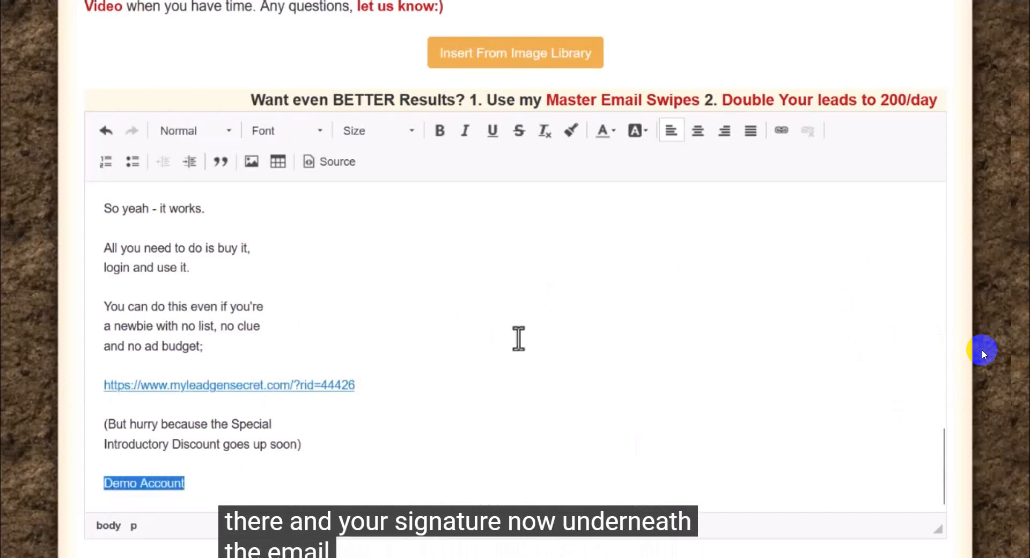
Step: Read the explanation of the Perfect Timing option below the email and switch the option on and back off
scroll(515, 338, down, 3)
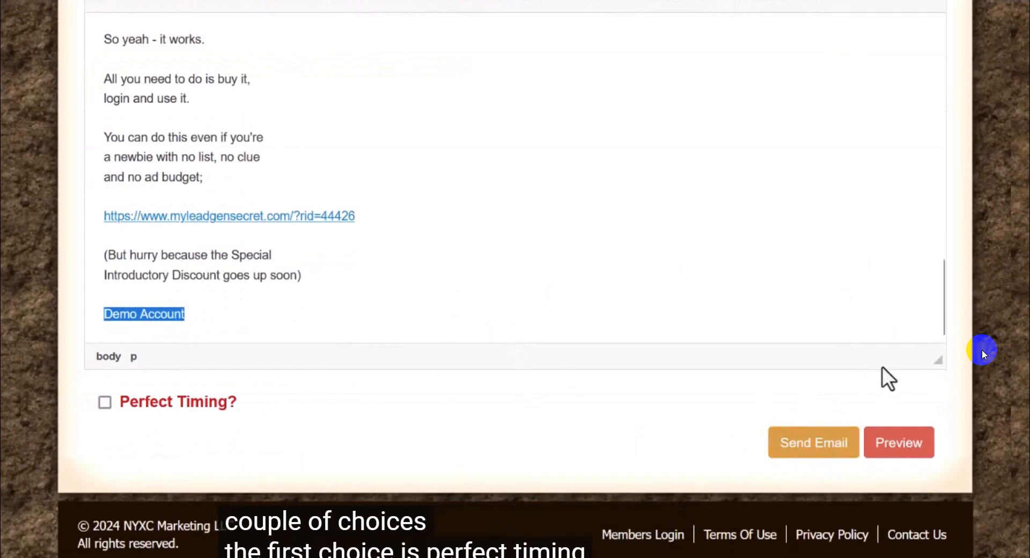
mouse_move(164, 403)
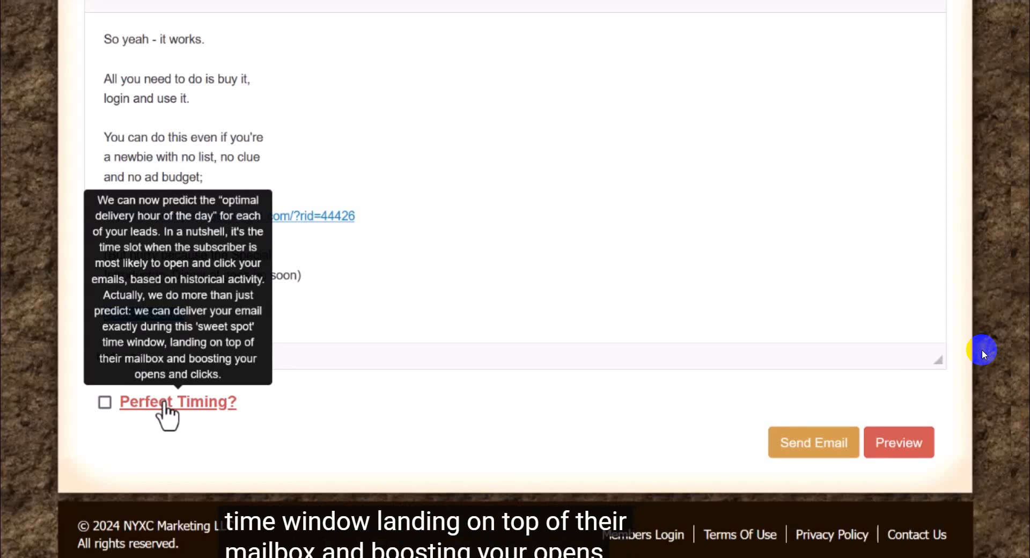
click(104, 402)
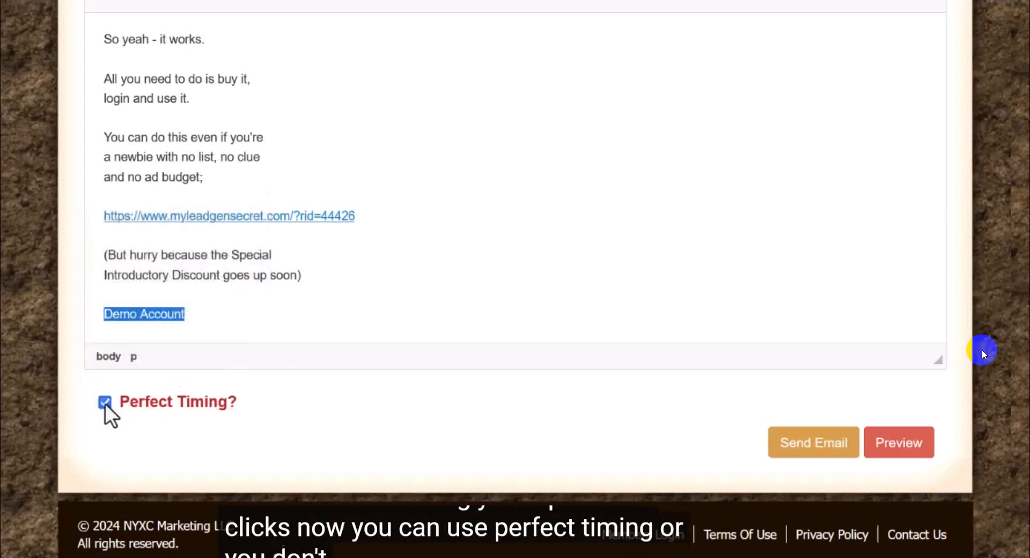
click(105, 403)
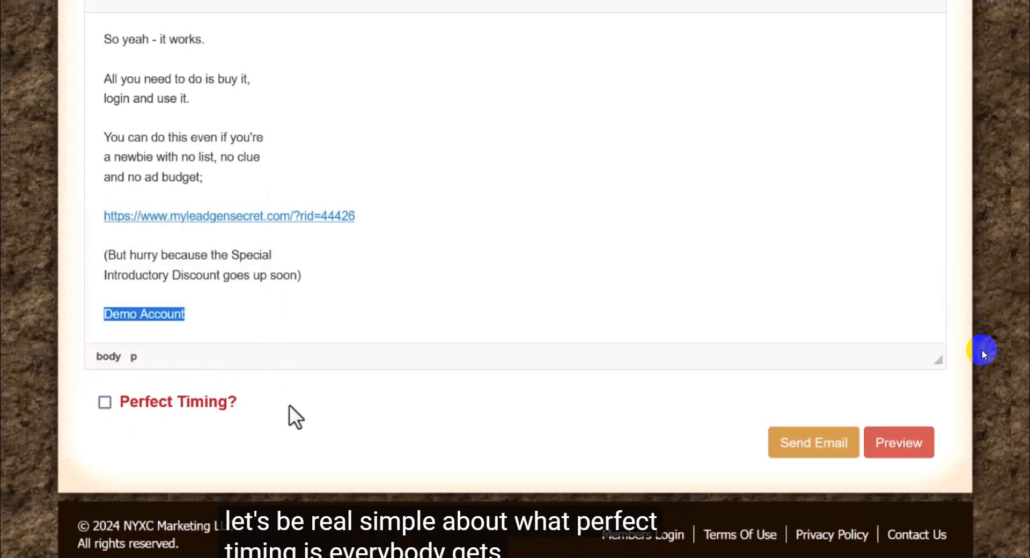
Step: Browse the January 14th, 2024 lead batch and examine the opt-in timestamps of the first few leads
scroll(325, 398, up, 15)
scroll(324, 398, up, 15)
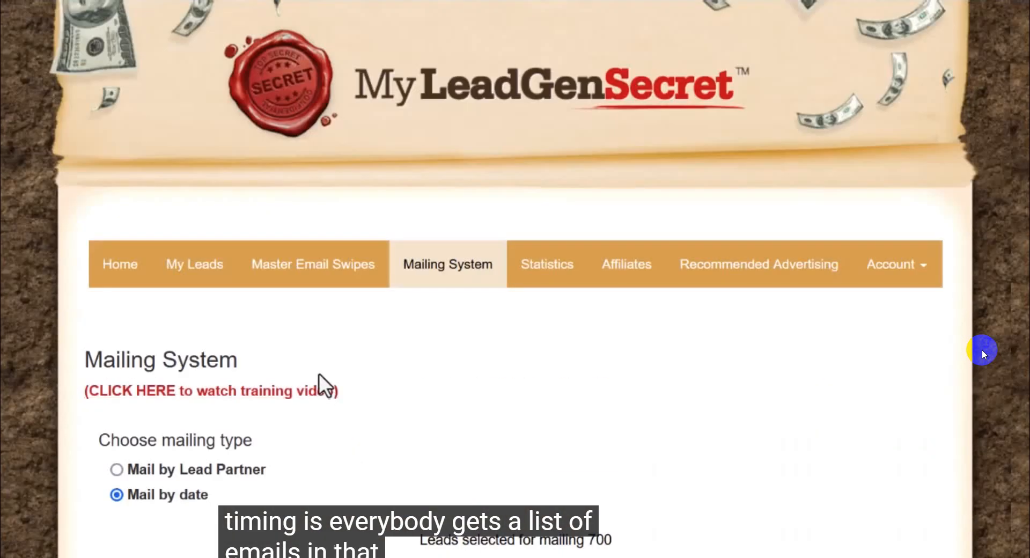
click(200, 268)
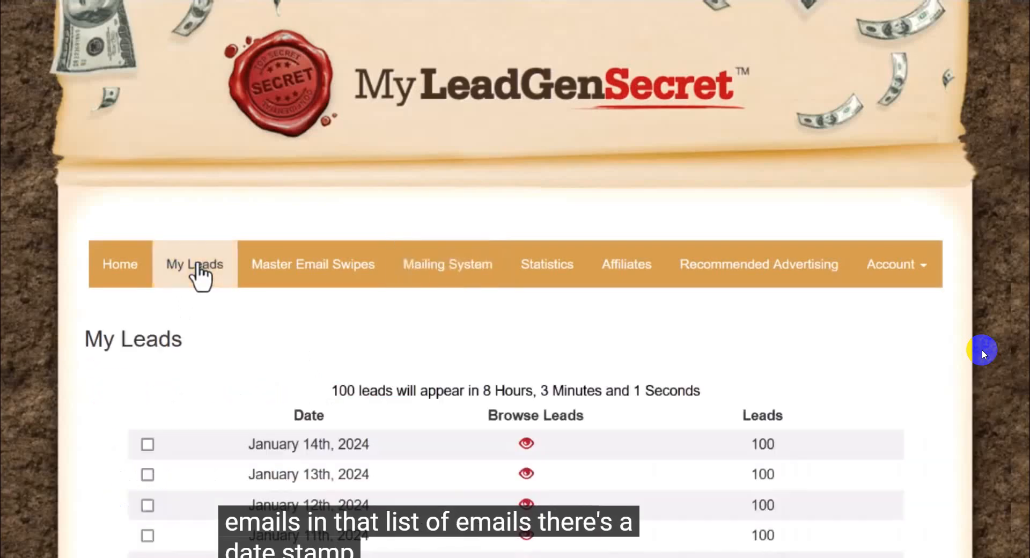
click(526, 445)
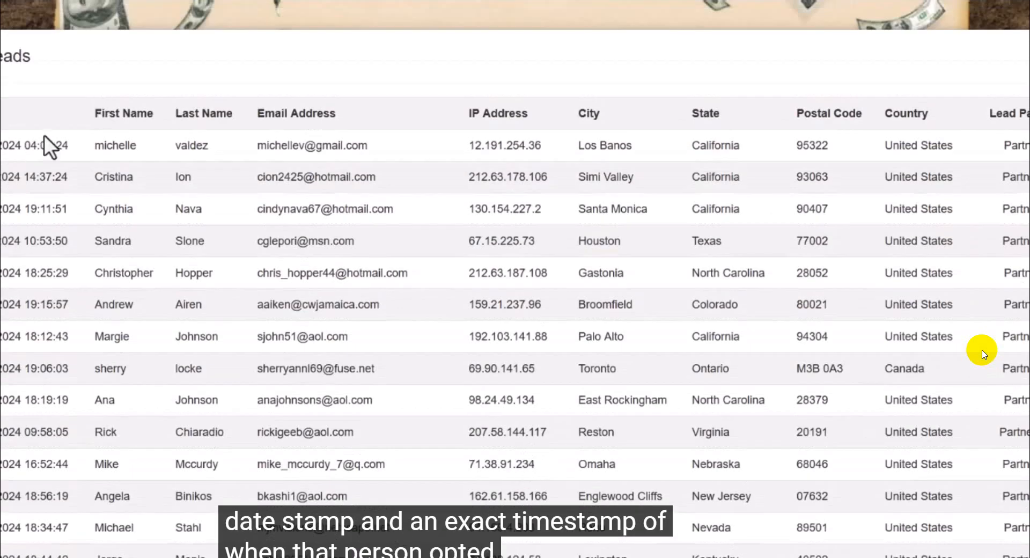
drag(25, 141, 62, 146)
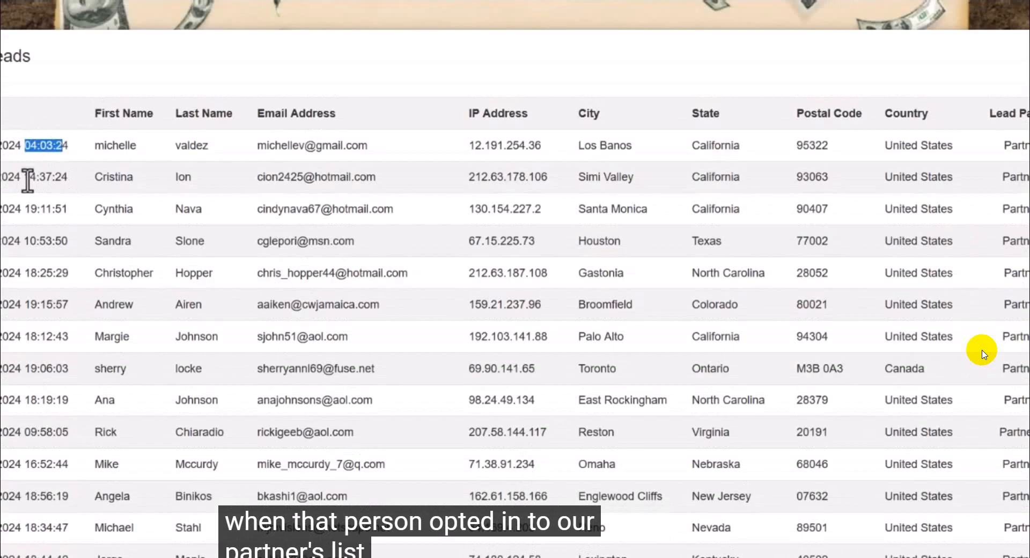
drag(68, 208, 10, 208)
drag(67, 240, 29, 245)
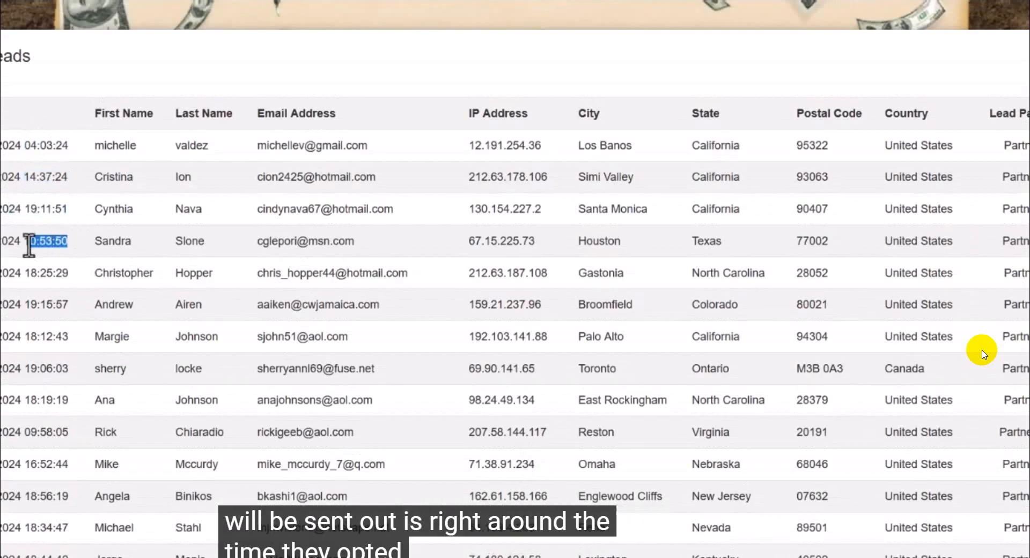
drag(69, 273, 8, 273)
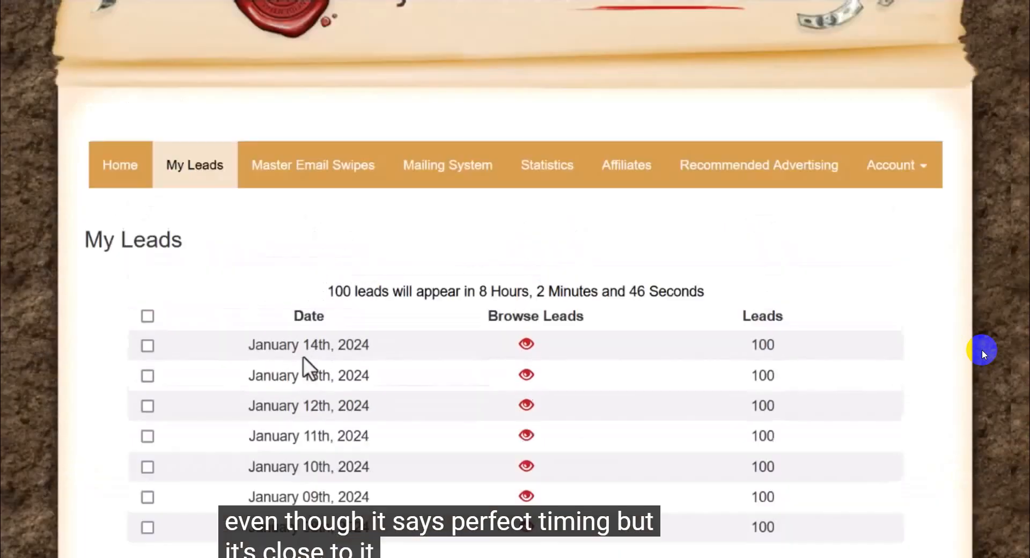
Step: Return to the Mailing System and select all the dated lead batches as recipients again
scroll(303, 356, up, 2)
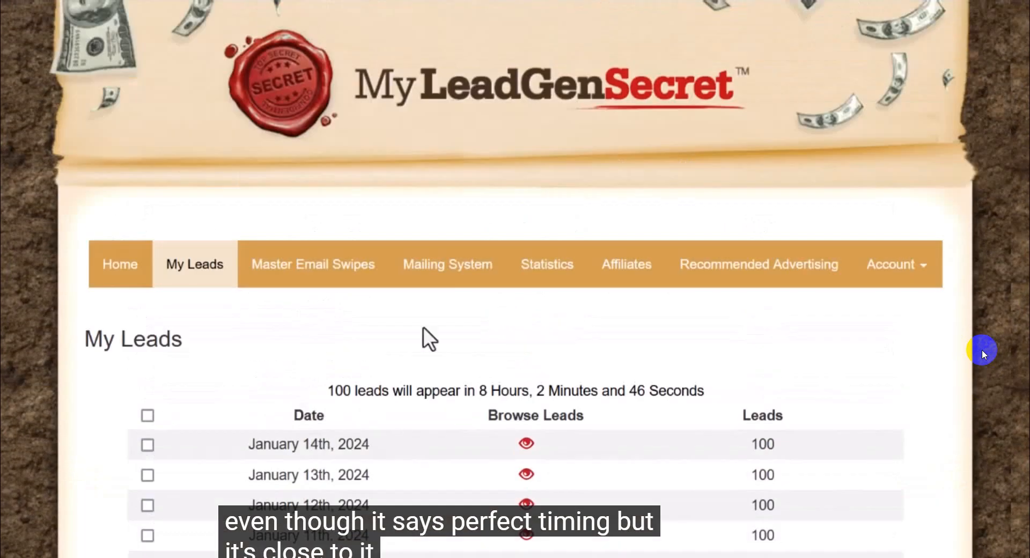
click(451, 284)
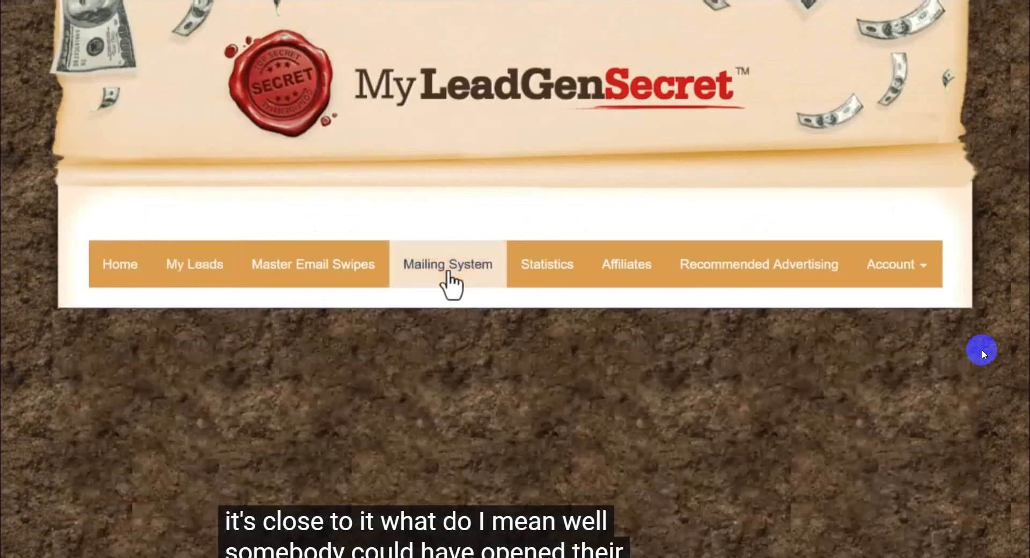
scroll(268, 375, down, 10)
scroll(264, 337, up, 8)
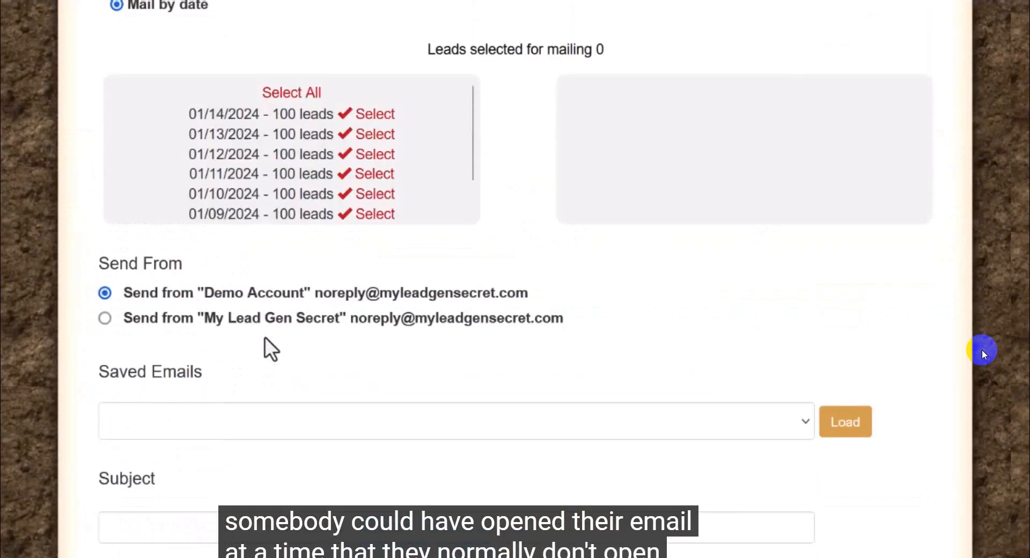
scroll(313, 97, up, 10)
scroll(333, 221, down, 10)
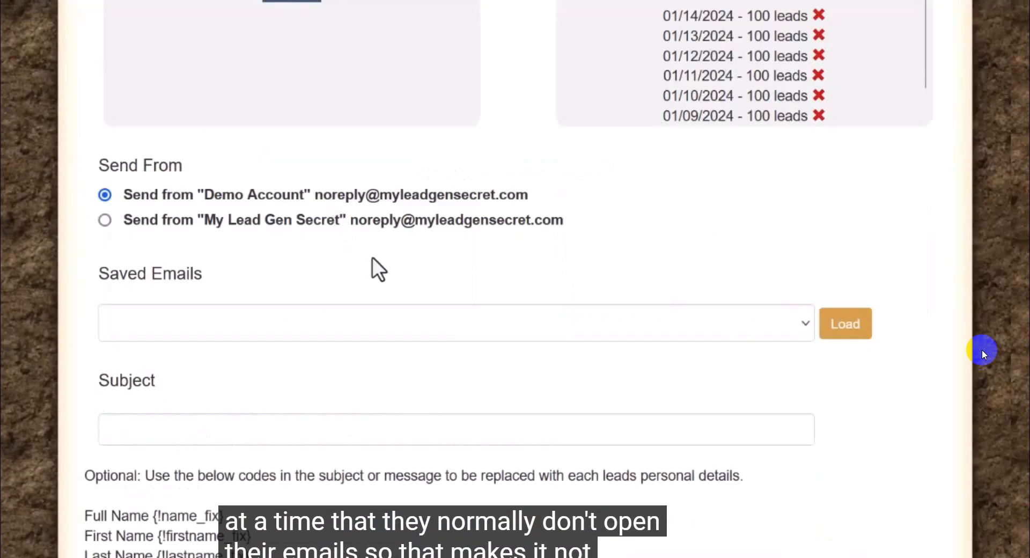
scroll(374, 269, up, 10)
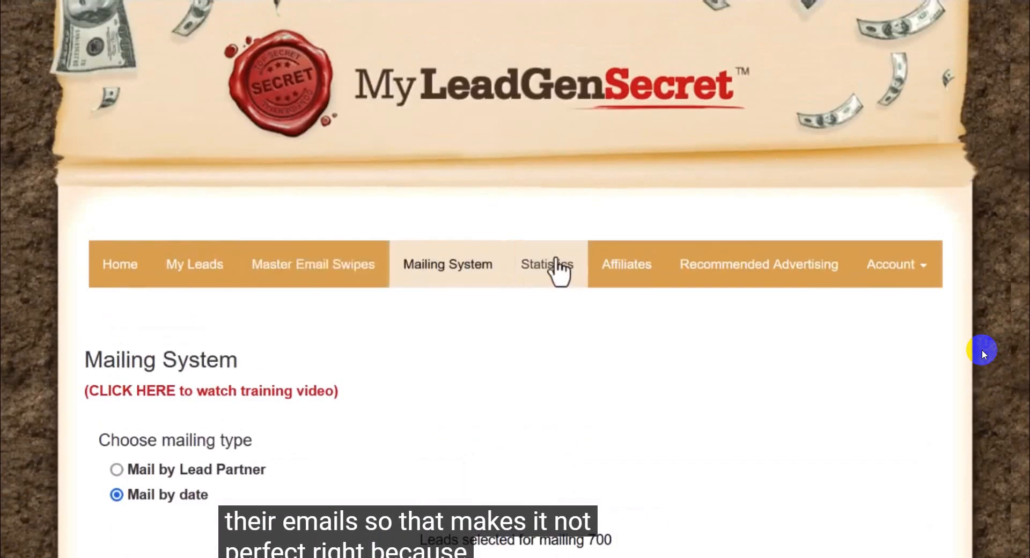
Step: Find Affiliate Email 3 on the Affiliates page and import it into the Mailing System
click(601, 266)
scroll(489, 213, down, 20)
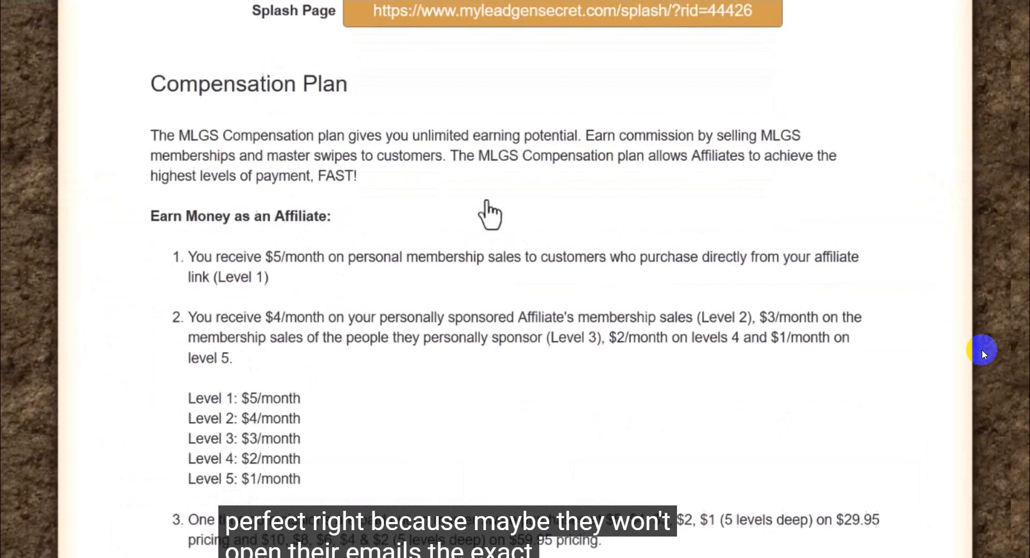
scroll(507, 192, down, 8)
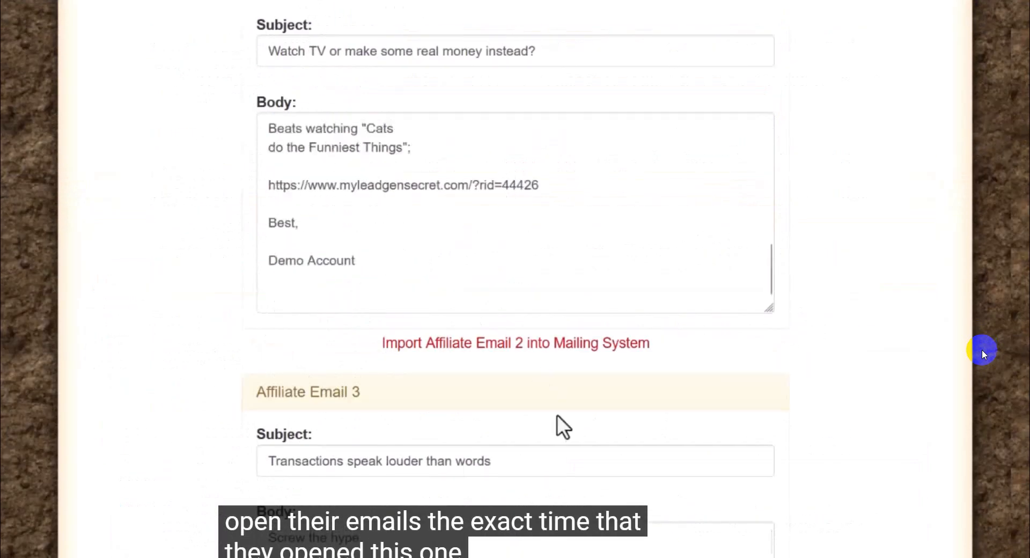
scroll(558, 427, down, 20)
scroll(564, 383, up, 4)
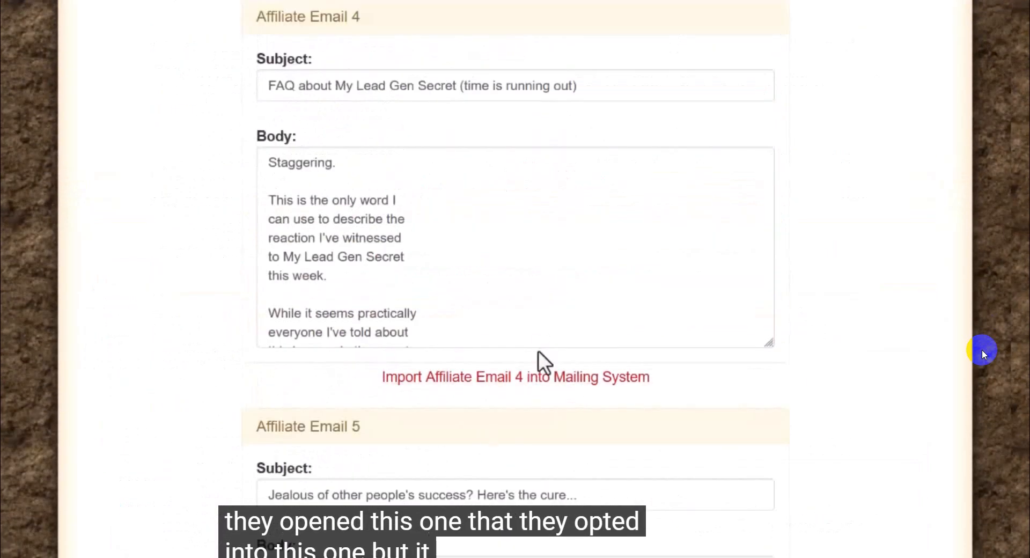
scroll(538, 361, up, 9)
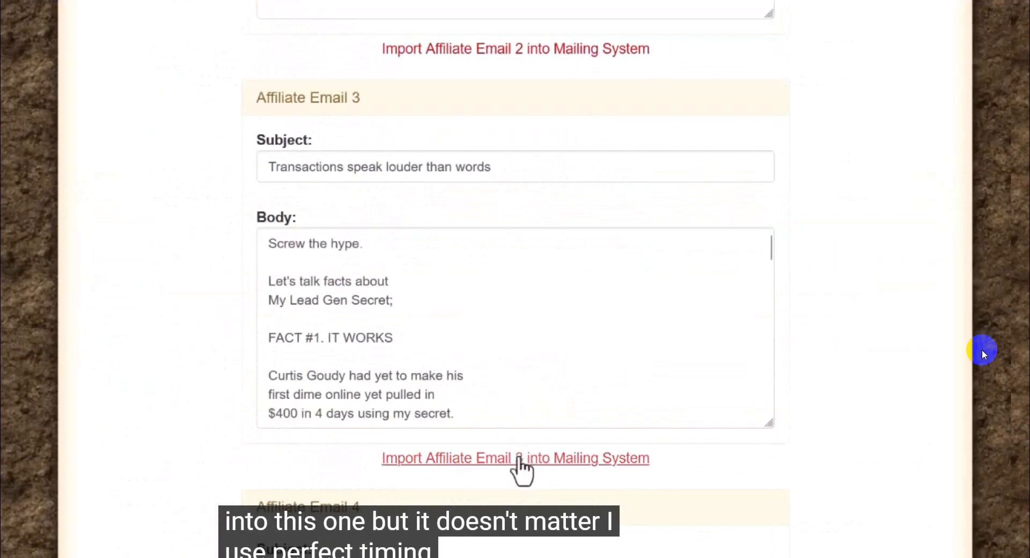
click(521, 464)
Step: Review the imported mailing from the recipient batches through the email body to the Perfect Timing option
scroll(322, 343, down, 9)
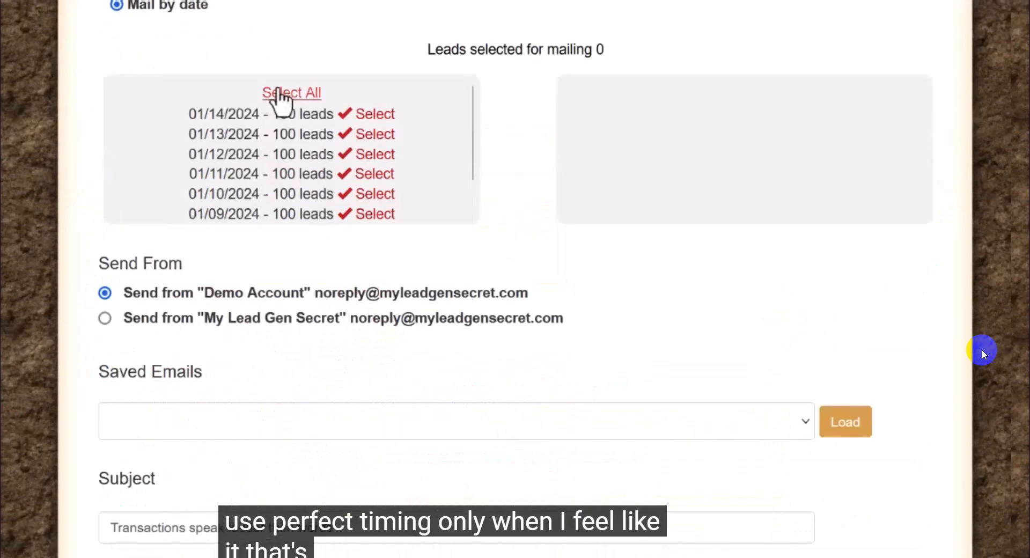
scroll(279, 96, up, 9)
scroll(368, 253, down, 15)
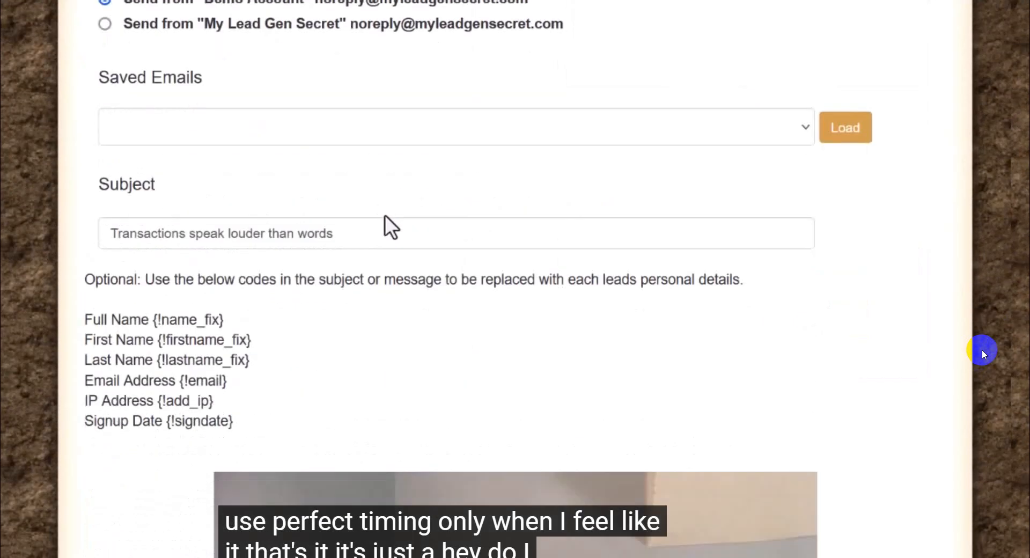
scroll(385, 202, down, 10)
scroll(384, 211, down, 10)
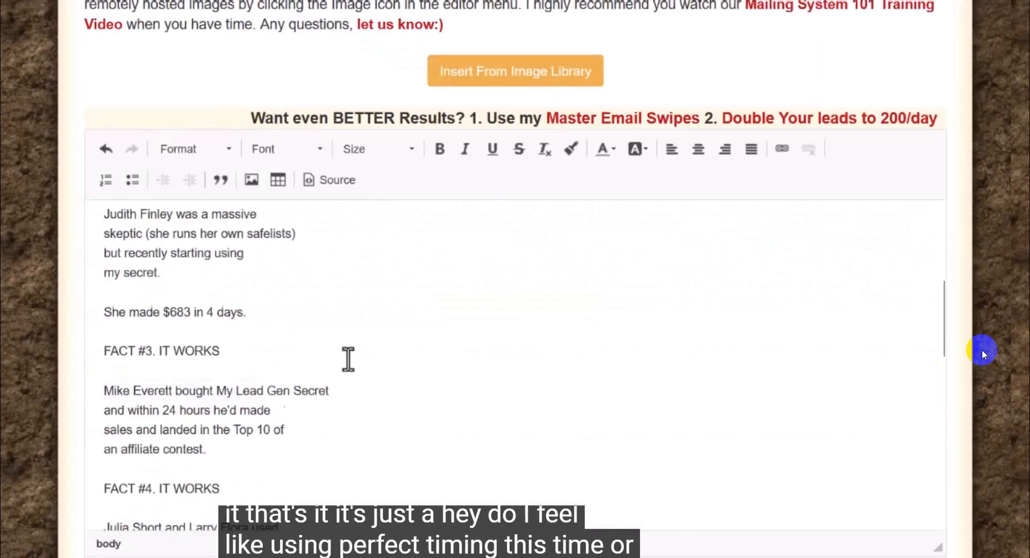
scroll(758, 410, down, 4)
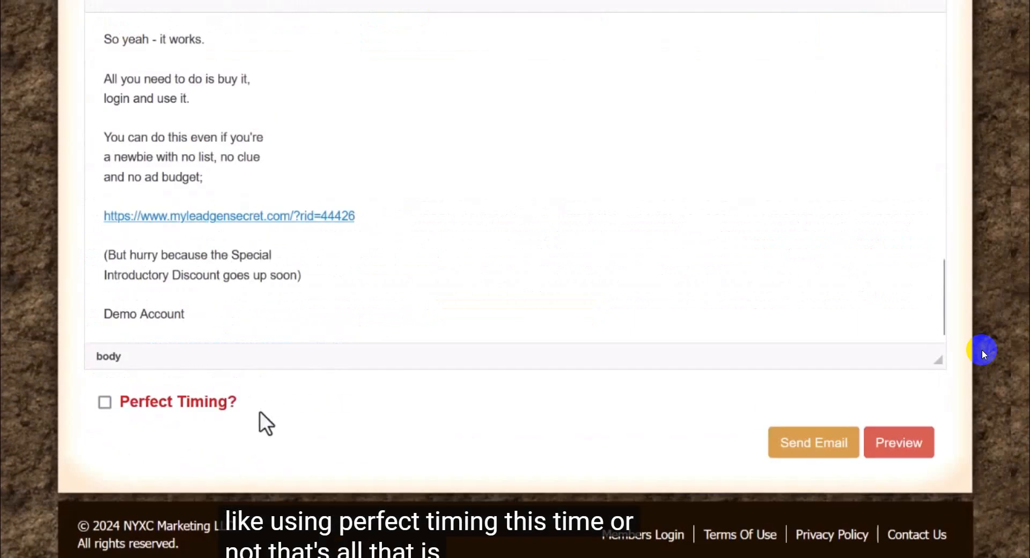
drag(259, 413, 127, 421)
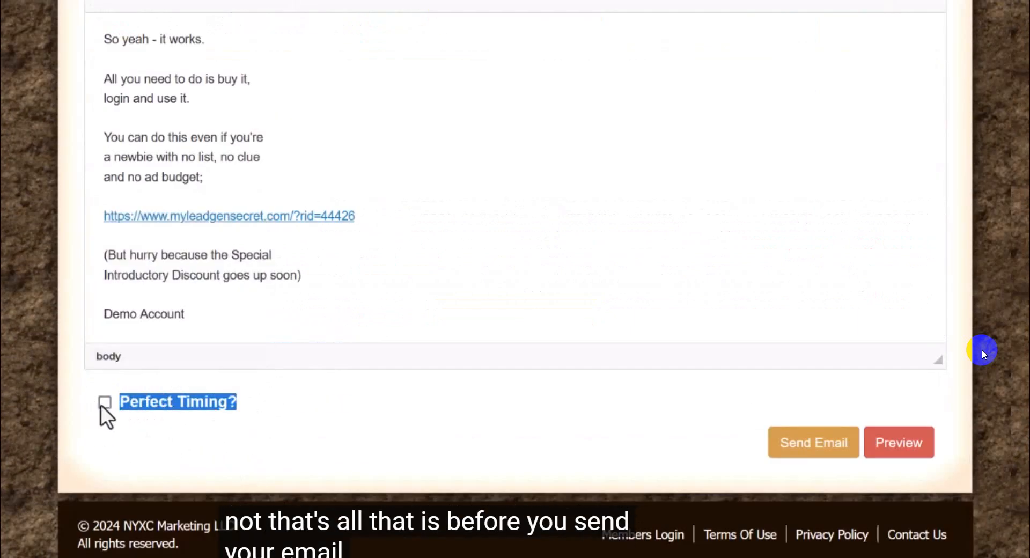
click(104, 404)
click(442, 443)
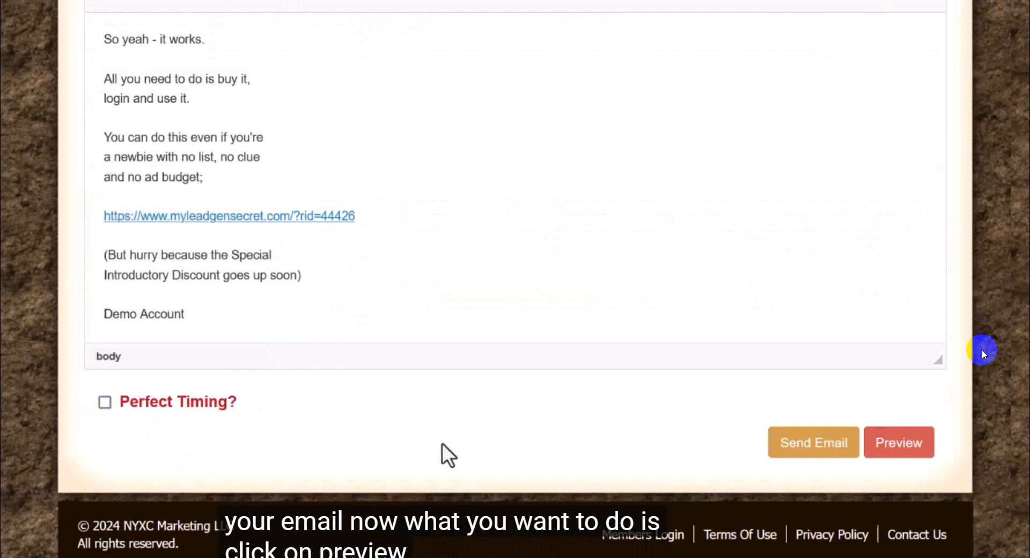
Step: Preview the email and check its subject line and entire body through to the signature
click(895, 445)
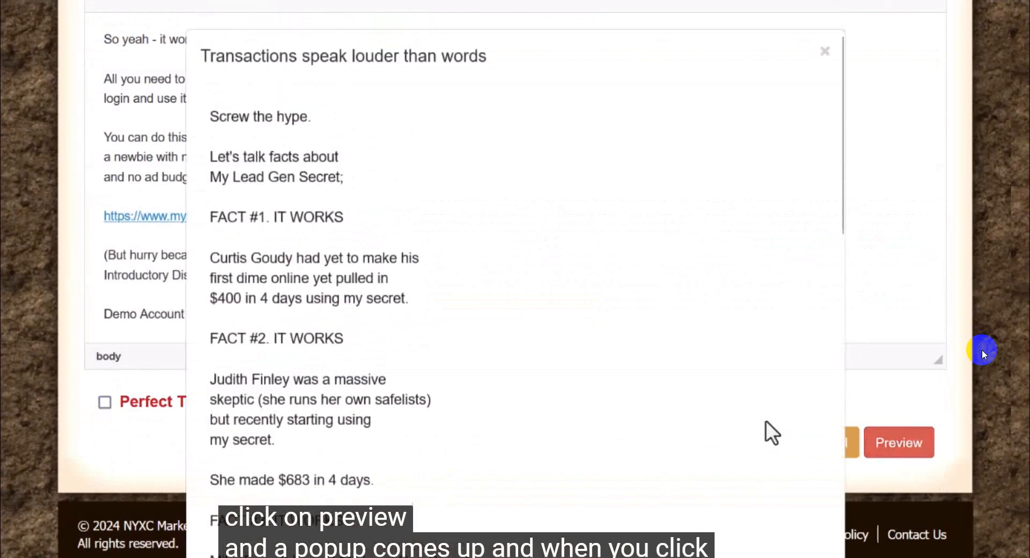
scroll(362, 220, down, 2)
scroll(362, 215, up, 2)
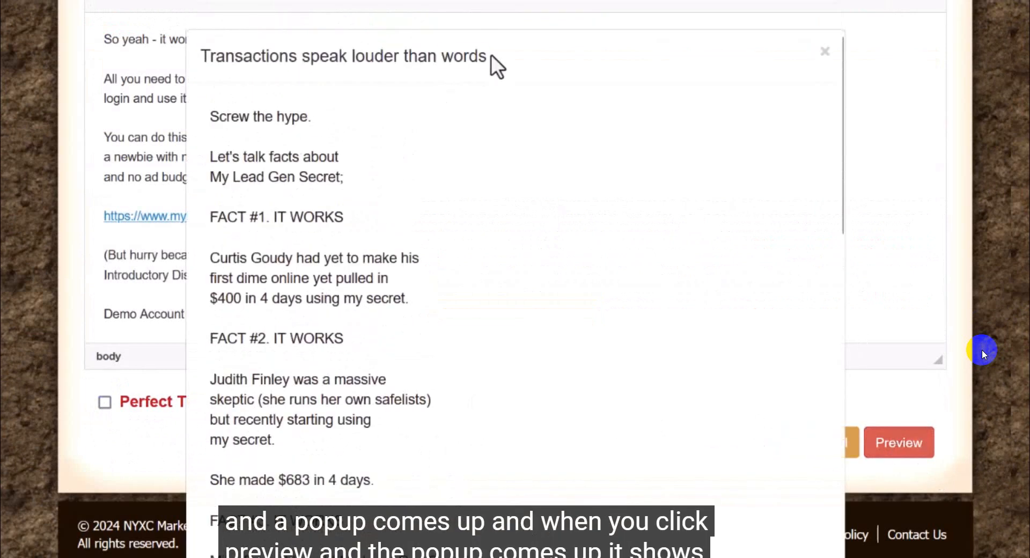
drag(490, 58, 161, 43)
drag(211, 118, 301, 511)
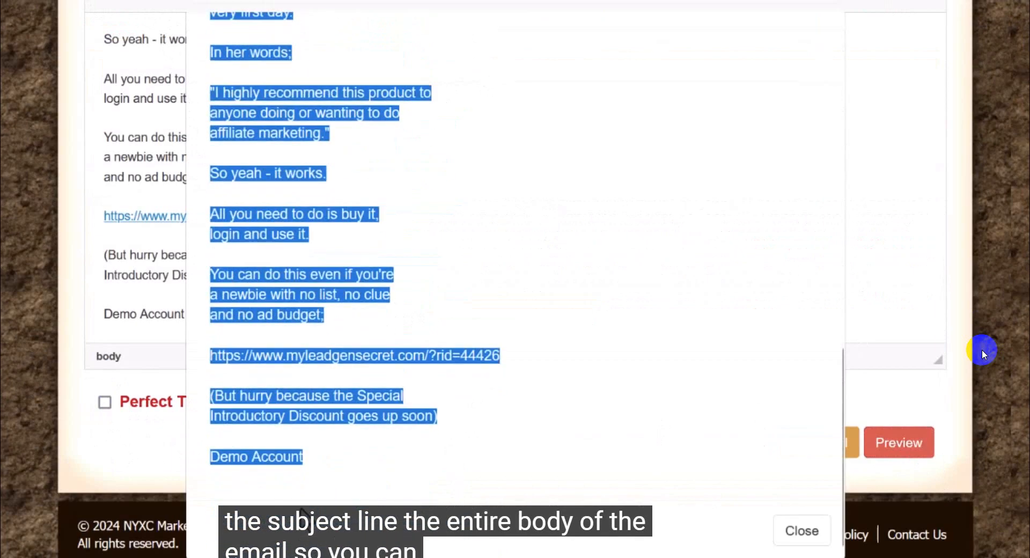
click(328, 456)
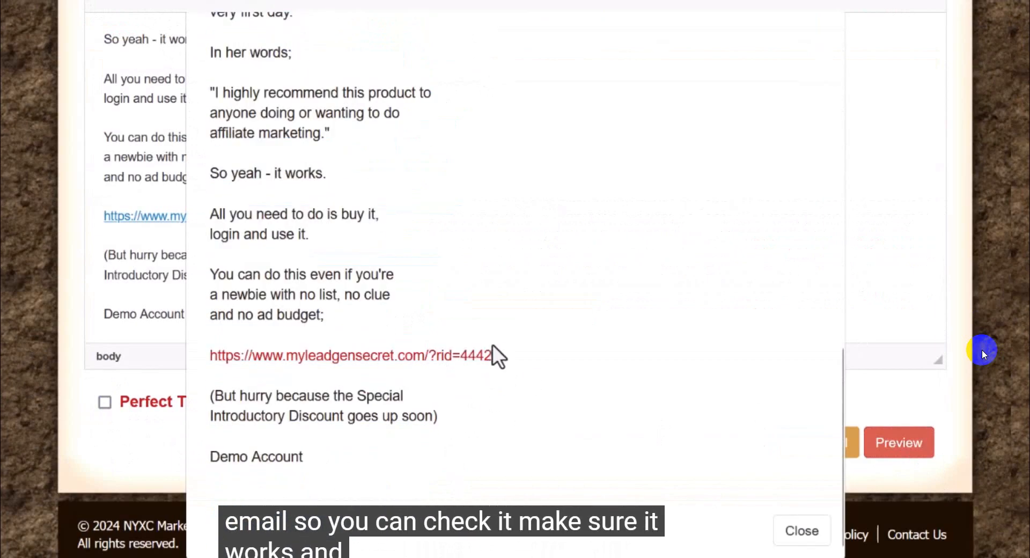
Step: Test the affiliate link in the email preview by opening it in a new browser tab, and recheck the preview text
triple_click(476, 360)
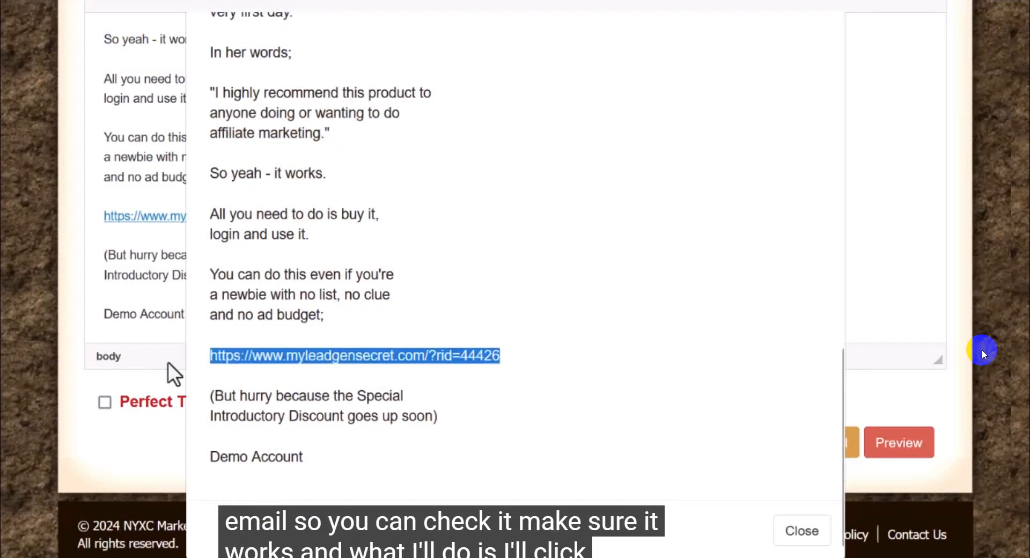
right_click(384, 356)
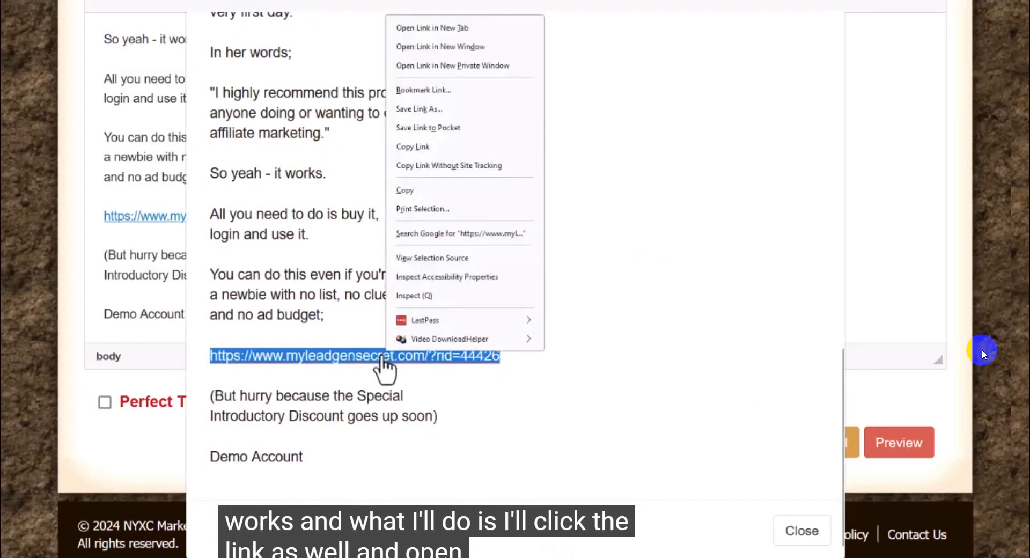
click(433, 30)
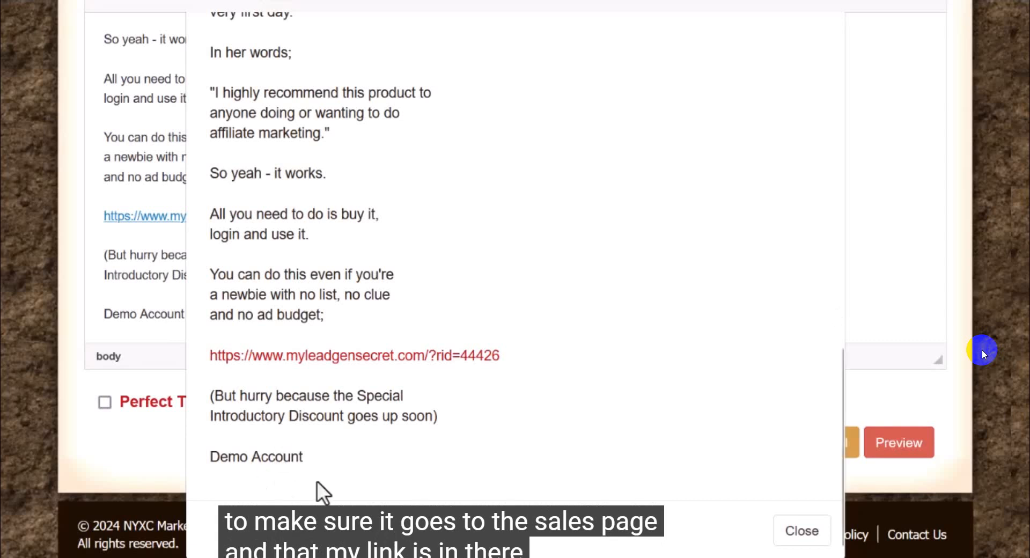
drag(336, 468, 280, 182)
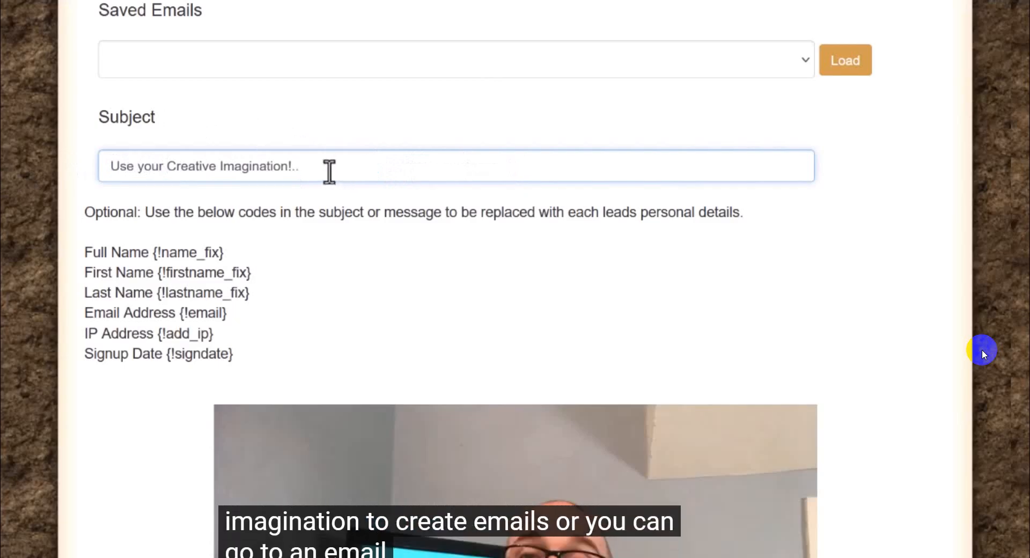
Step: Clear the existing text from the email's Subject field
drag(326, 165, 98, 165)
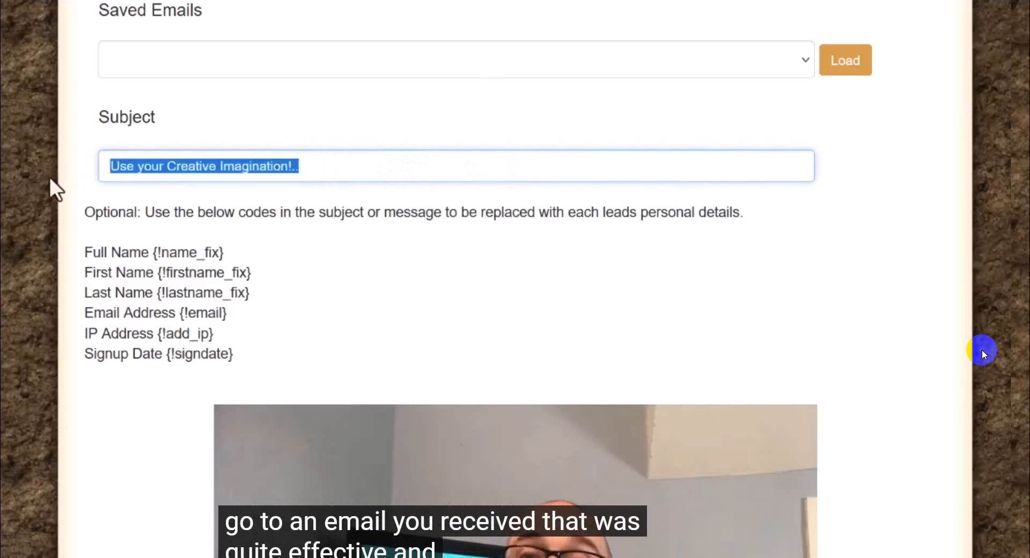
drag(179, 122, 79, 121)
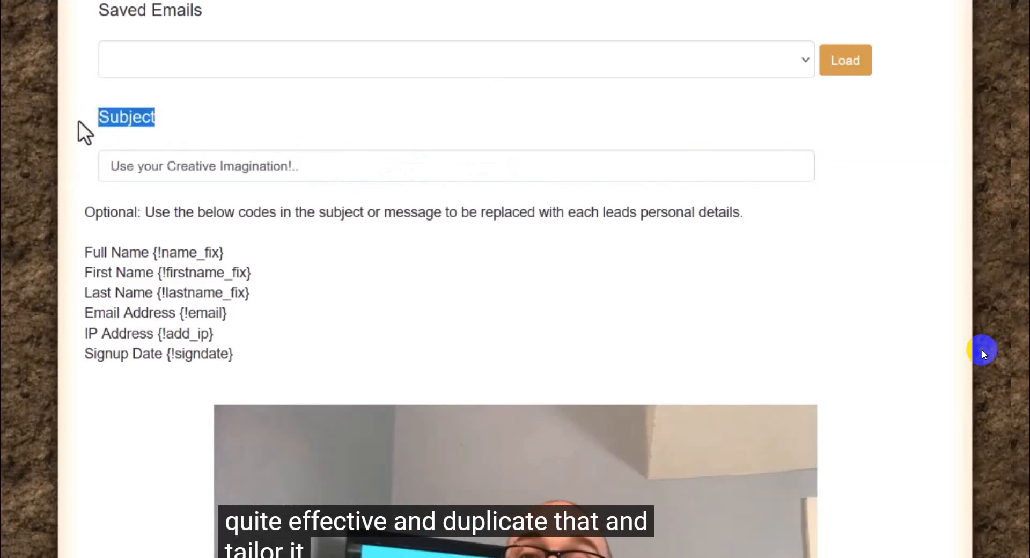
click(304, 169)
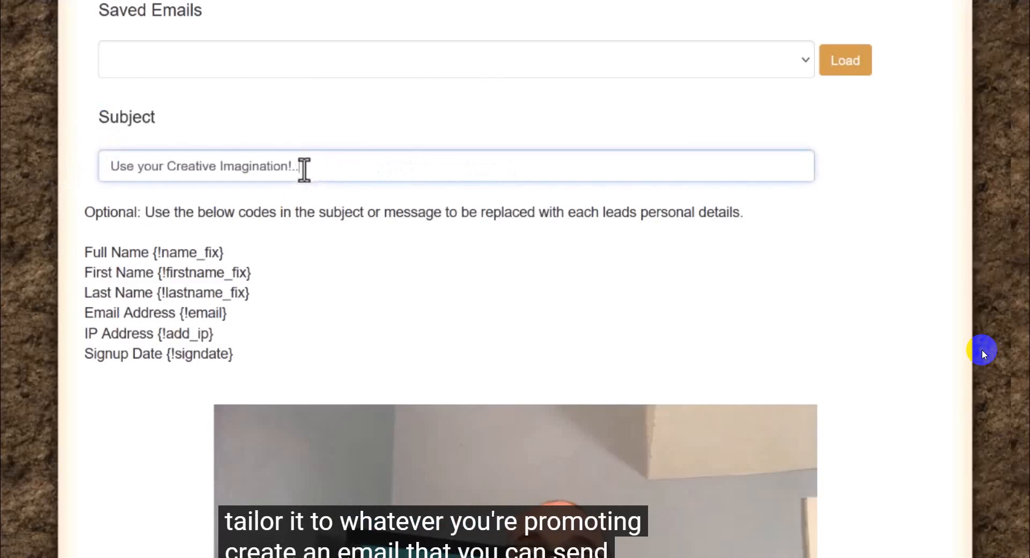
drag(301, 168, 64, 151)
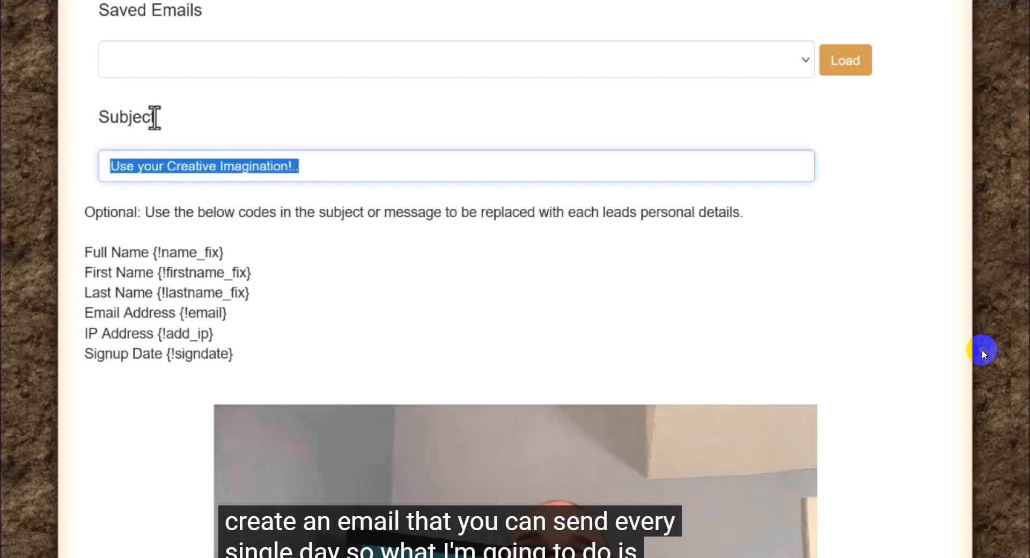
key(BackSpace)
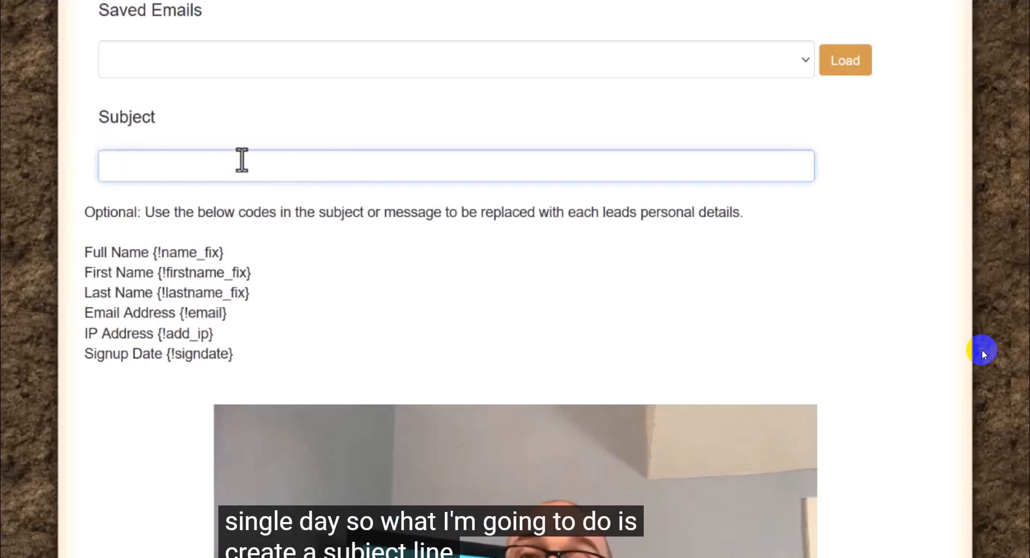
drag(179, 117, 57, 118)
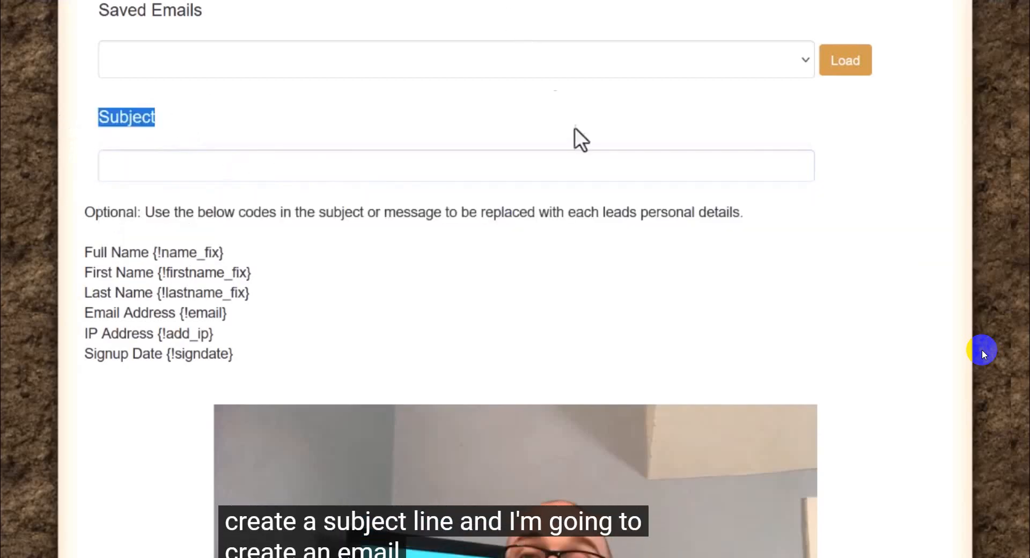
Step: Switch to the MLGS-text note in Notepad, look over the link and draft email, and return to the Mailing System page
mouse_move(813, 557)
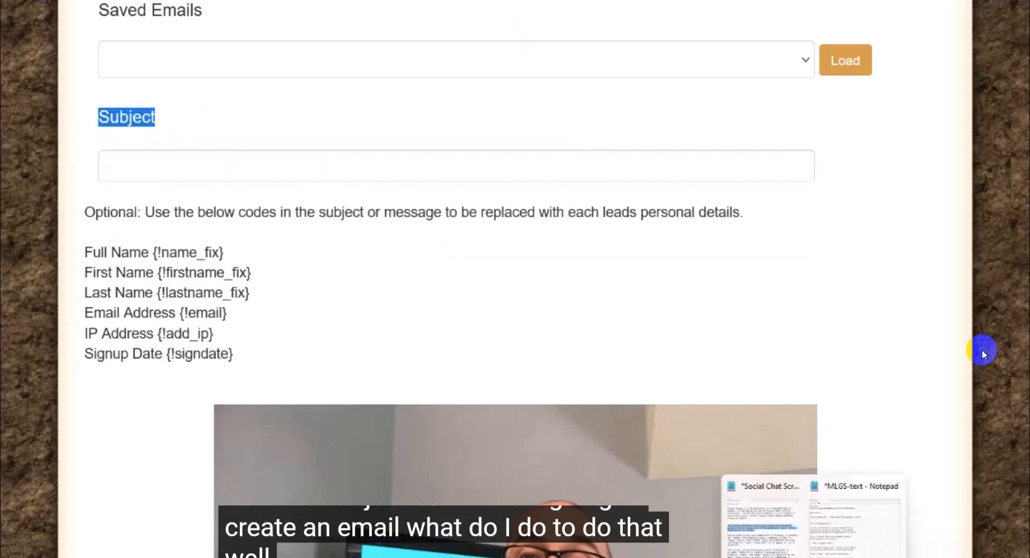
click(846, 547)
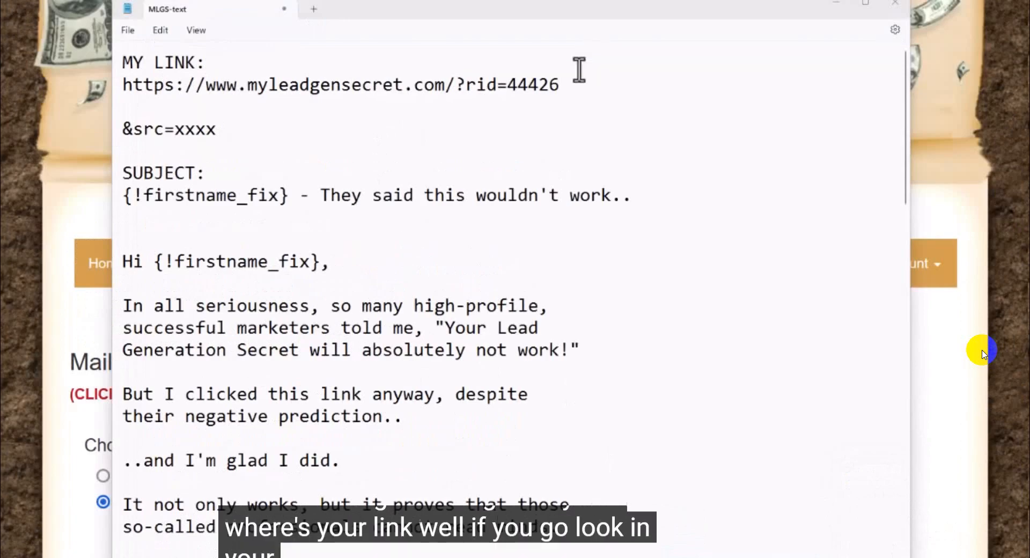
click(69, 13)
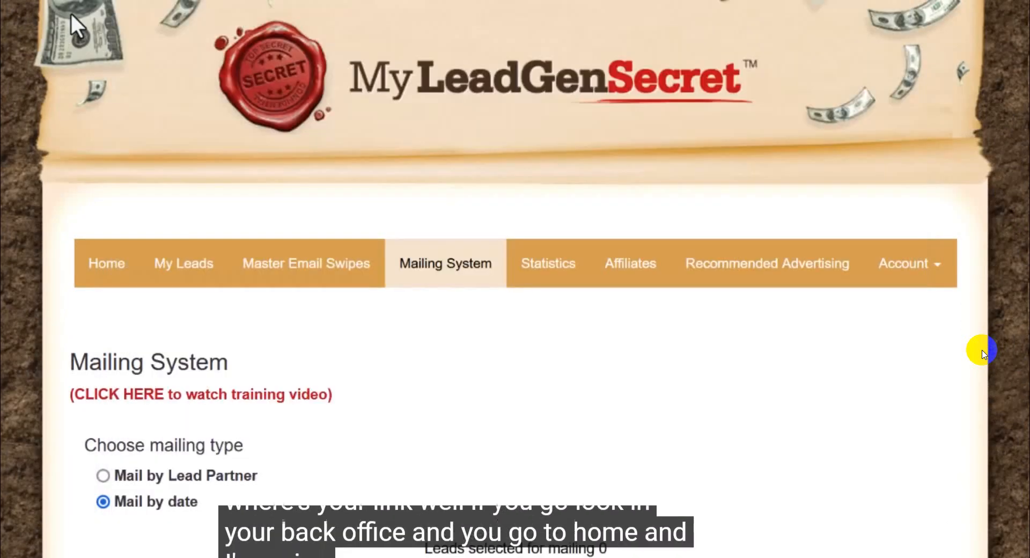
Step: Copy the personal affiliate link shown on the My Lead Gen Secret Home page
click(107, 264)
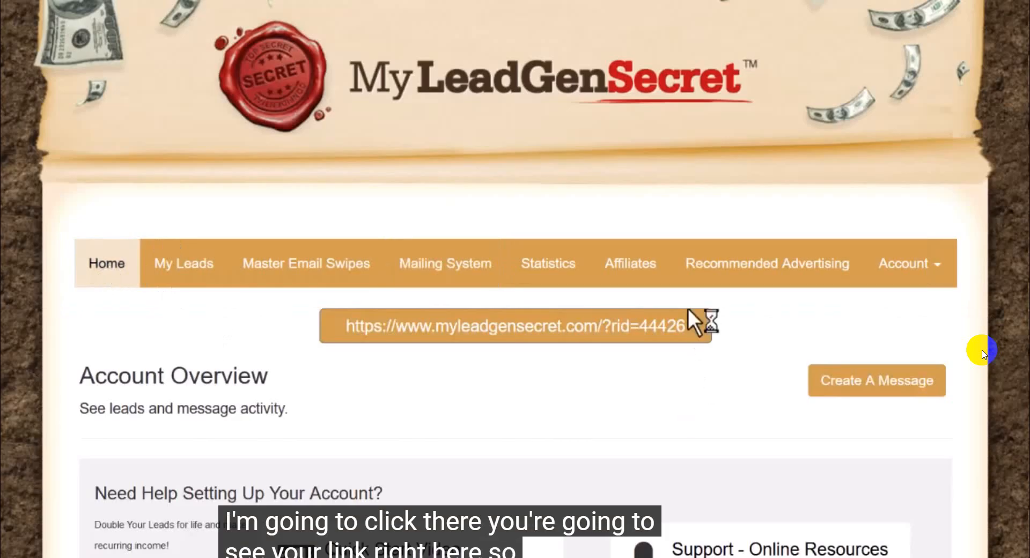
drag(685, 326, 344, 326)
right_click(347, 326)
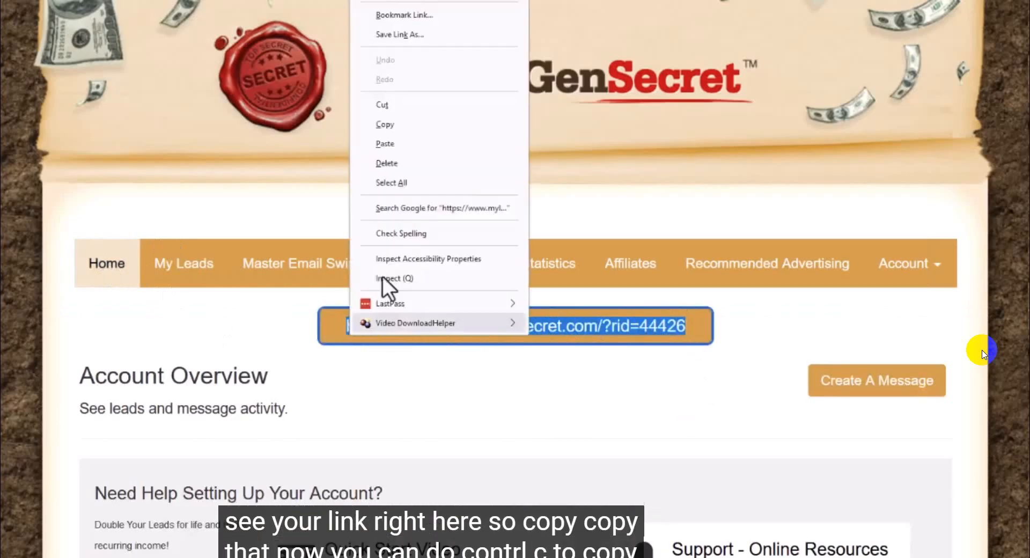
click(382, 125)
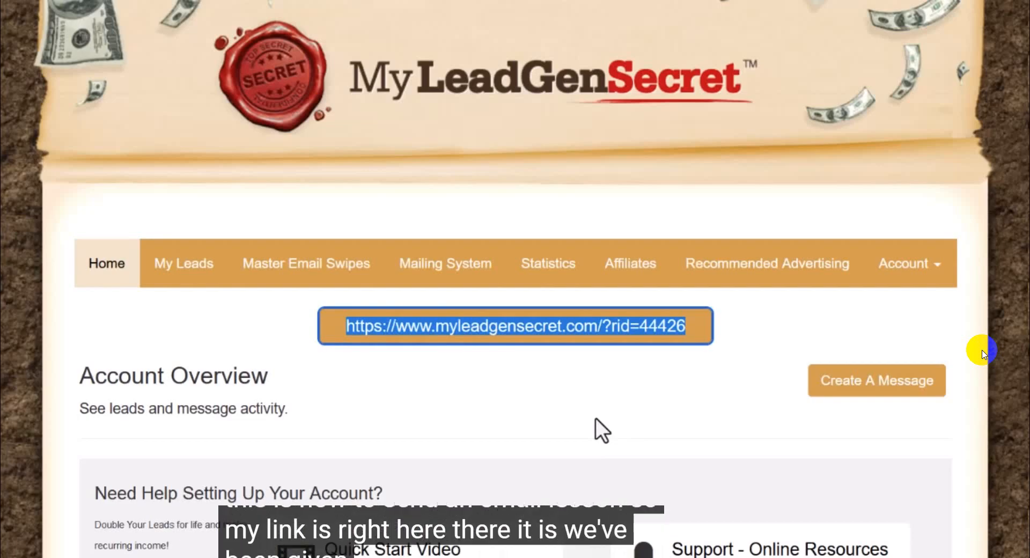
drag(695, 325, 310, 329)
click(407, 400)
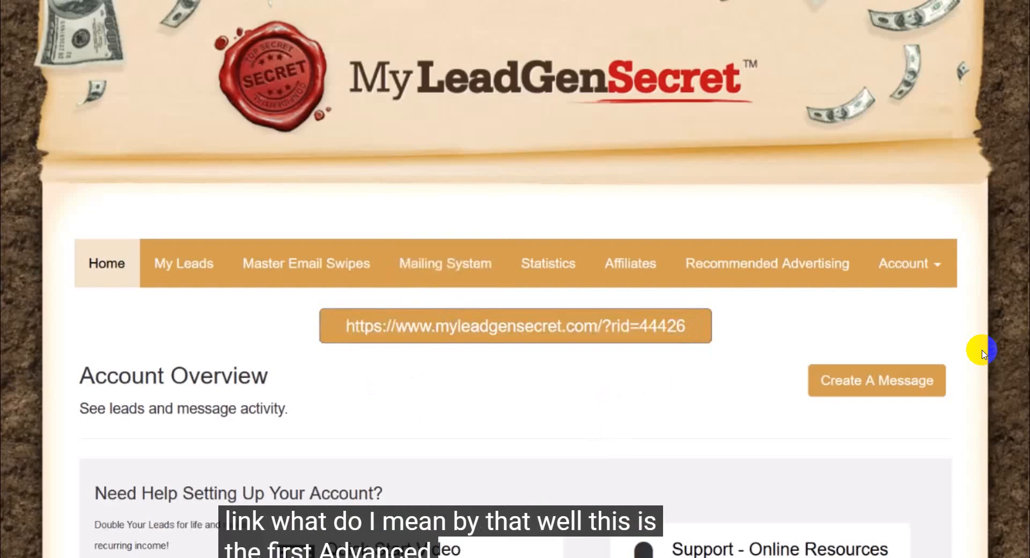
Step: Switch to the MLGS-text note in Notepad and append a copy of &src=xxxx to the end of the affiliate link
mouse_move(794, 557)
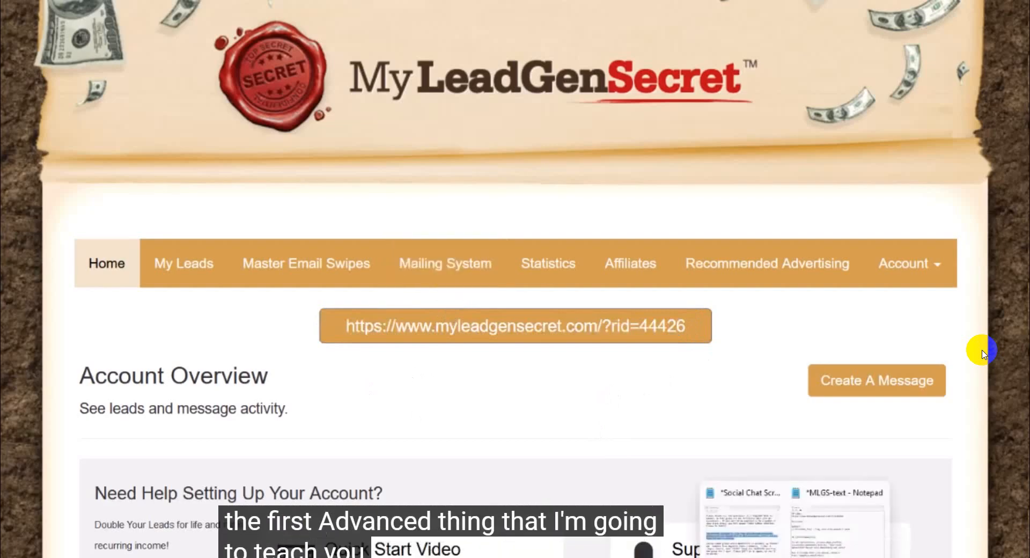
click(836, 542)
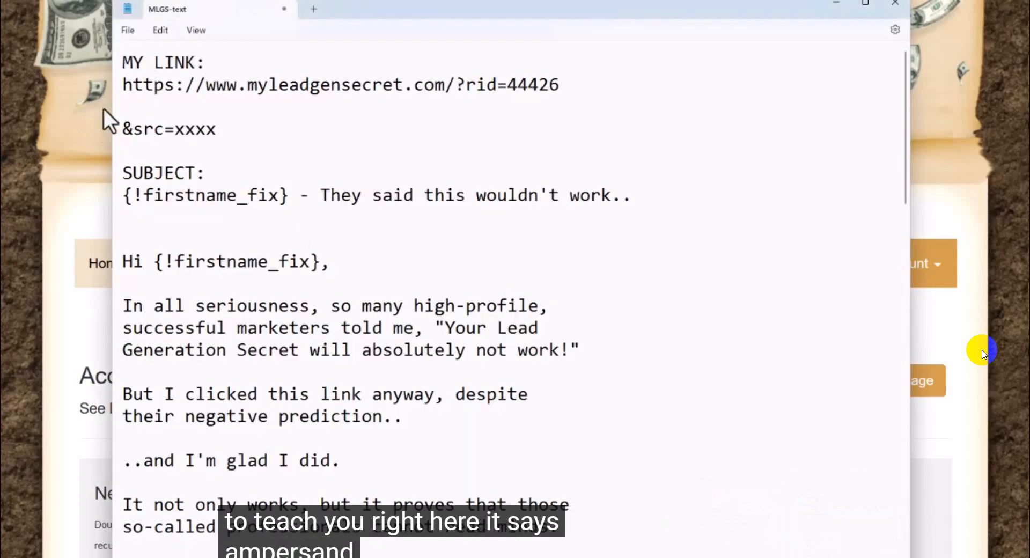
drag(144, 134, 172, 139)
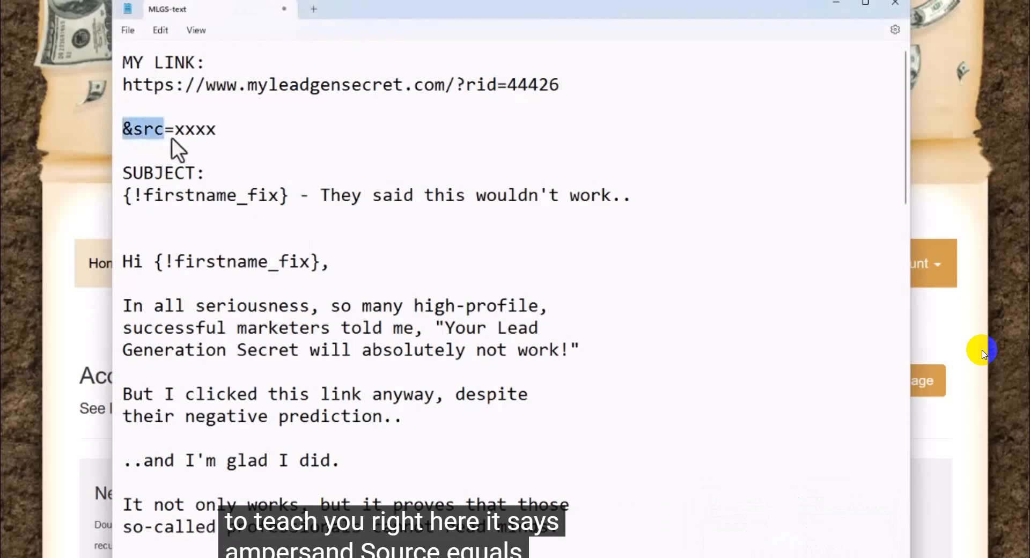
right_click(206, 134)
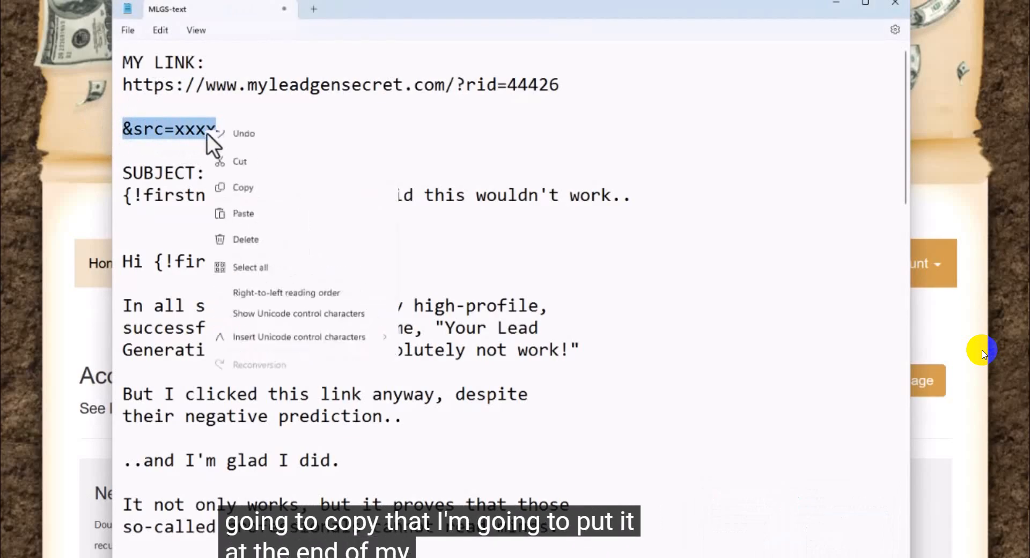
click(250, 199)
click(576, 86)
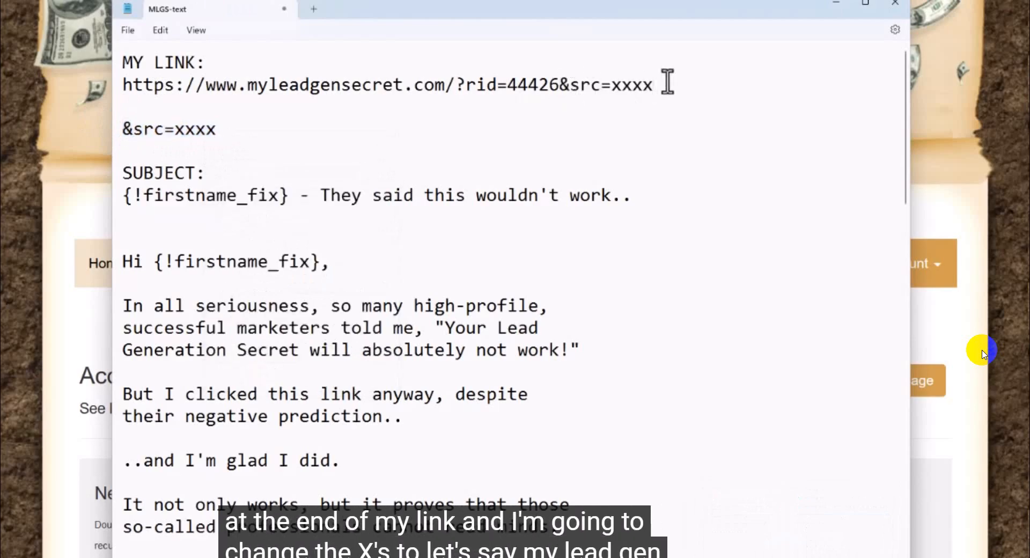
Step: Replace the xxxx placeholder in the affiliate link with mlgs, and return to the browser to open the Mailing System page
drag(656, 86, 616, 88)
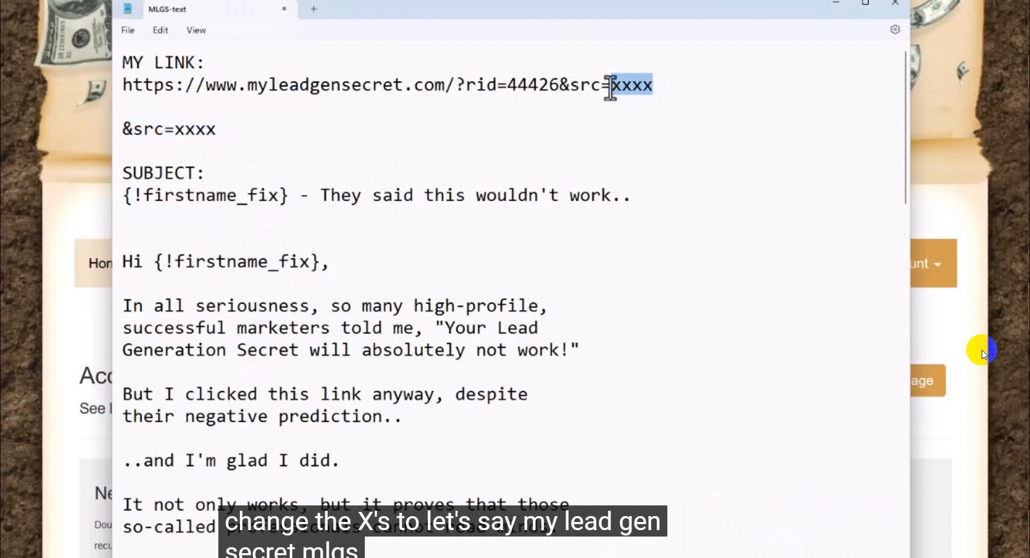
text(mlgs)
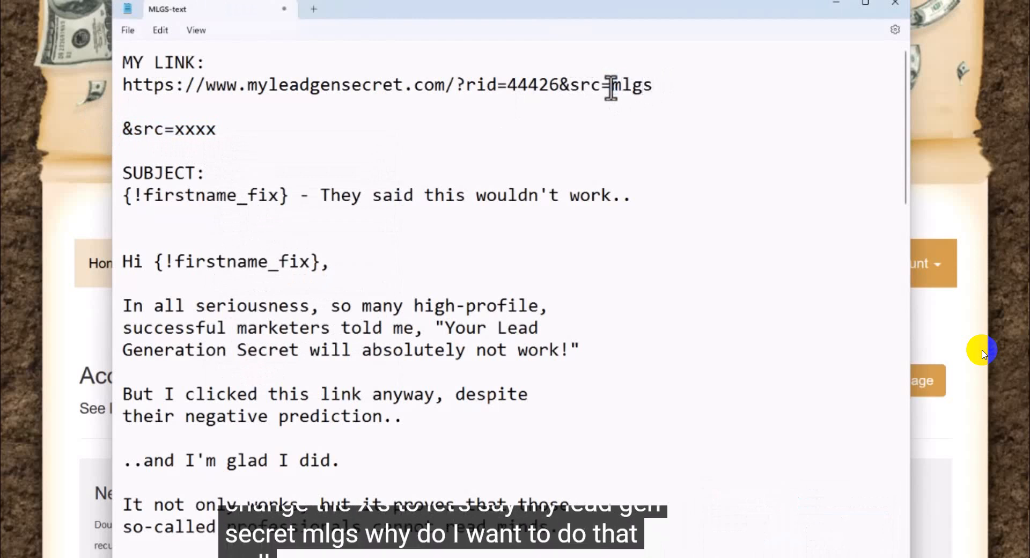
drag(653, 86, 133, 85)
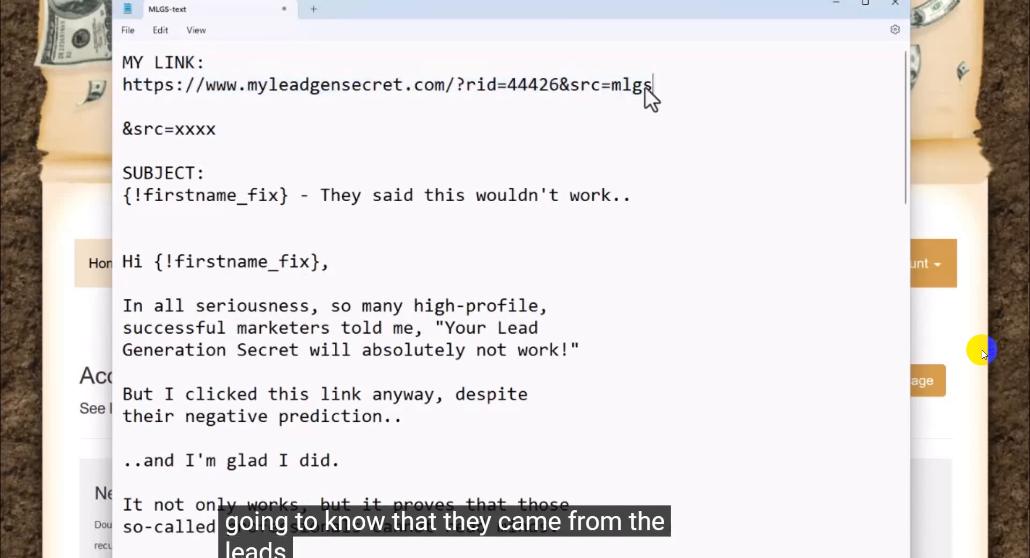
drag(652, 87, 124, 88)
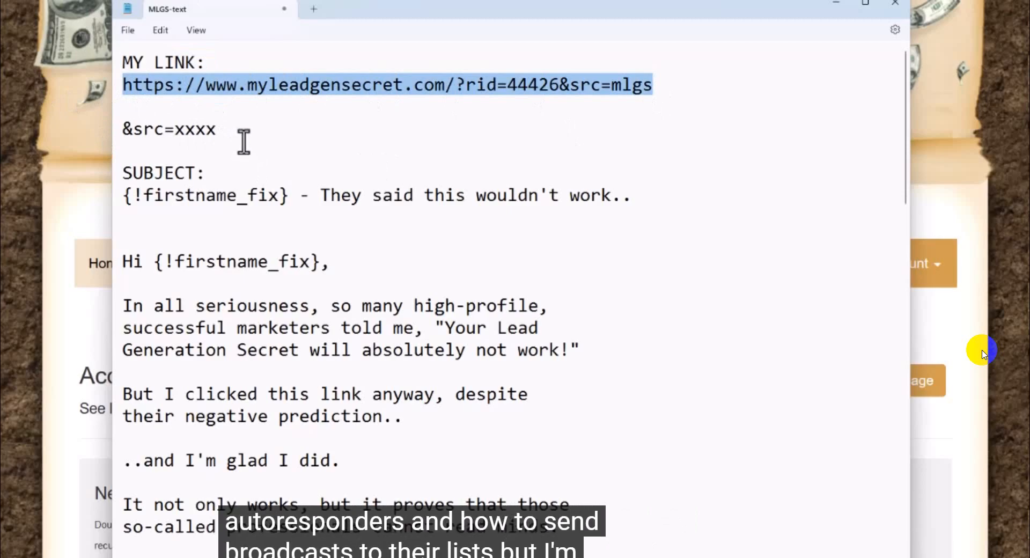
click(99, 120)
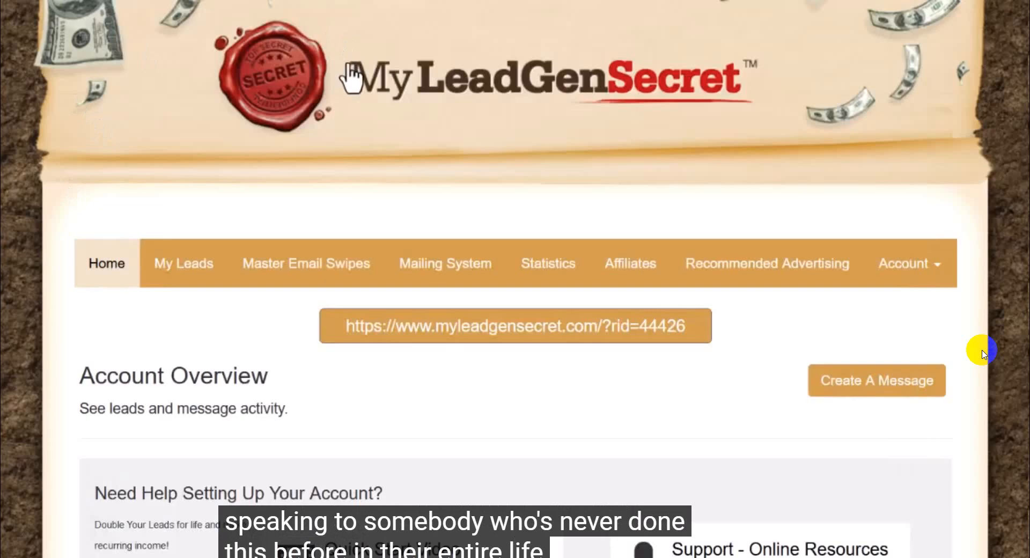
click(454, 267)
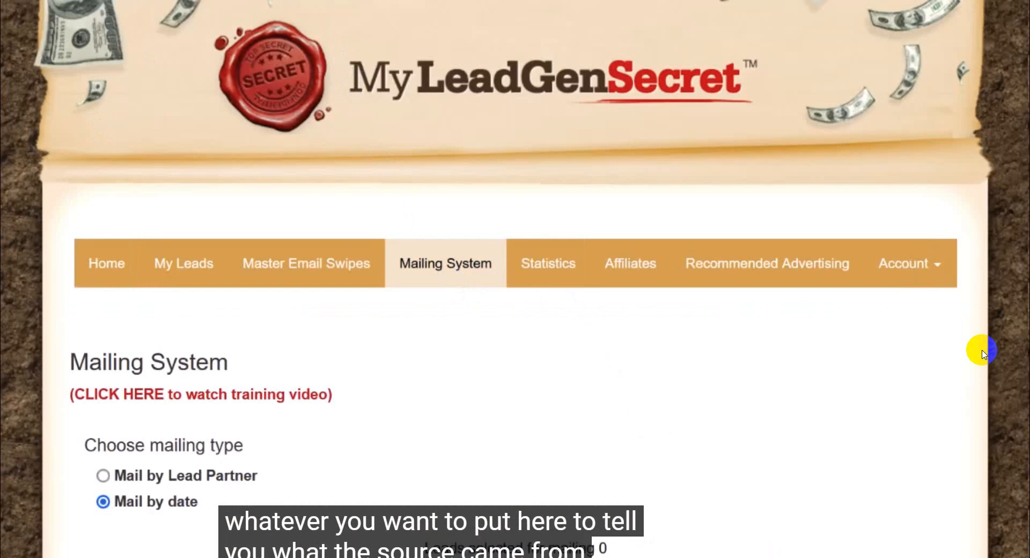
Step: Switch back to the MLGS-text note and review the affiliate link's referral ID and its &src=mlgs source tag
click(813, 531)
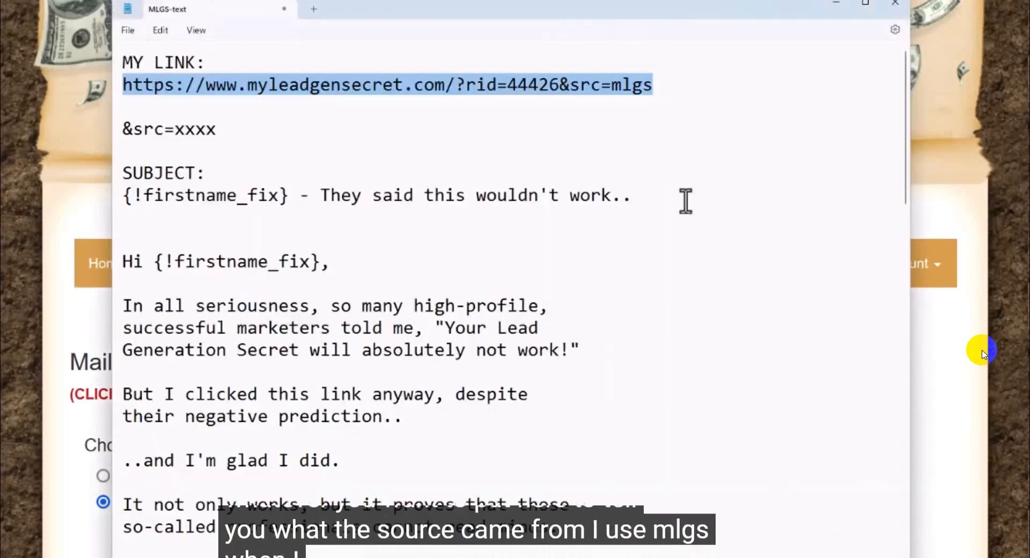
click(633, 86)
drag(614, 85, 667, 91)
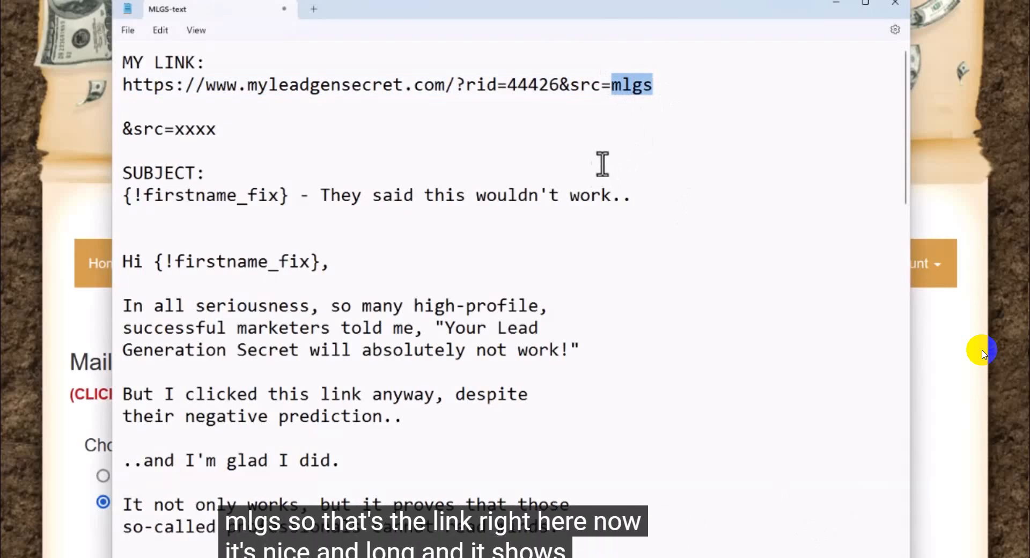
drag(659, 86, 105, 79)
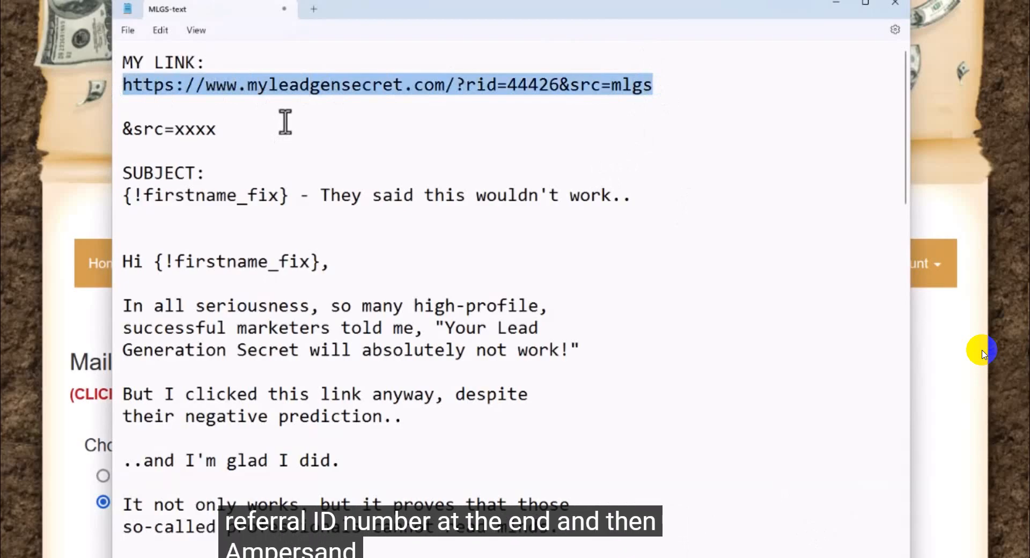
click(519, 81)
drag(560, 85, 600, 85)
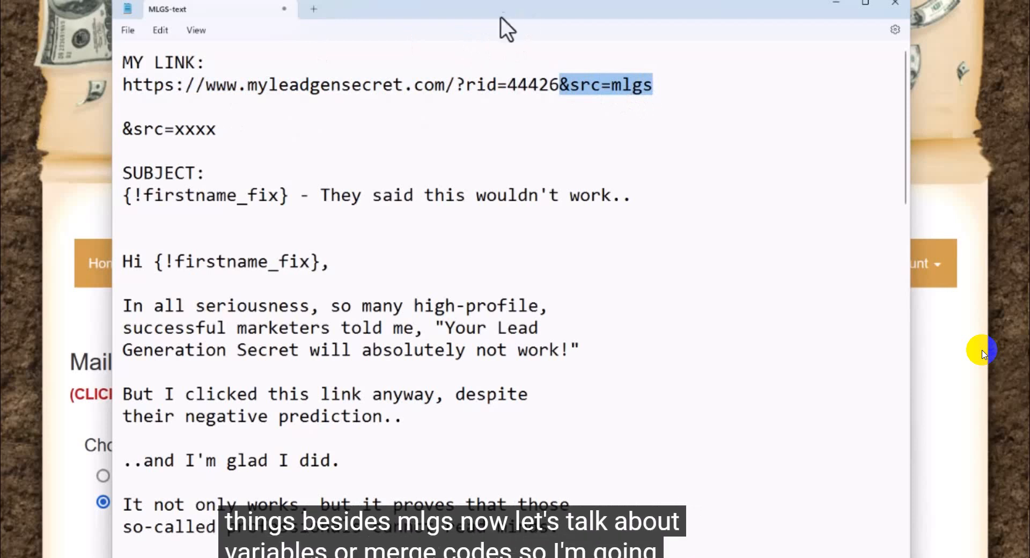
Step: Return to the Mailing System page and select all available lead dates for the mailing
click(73, 145)
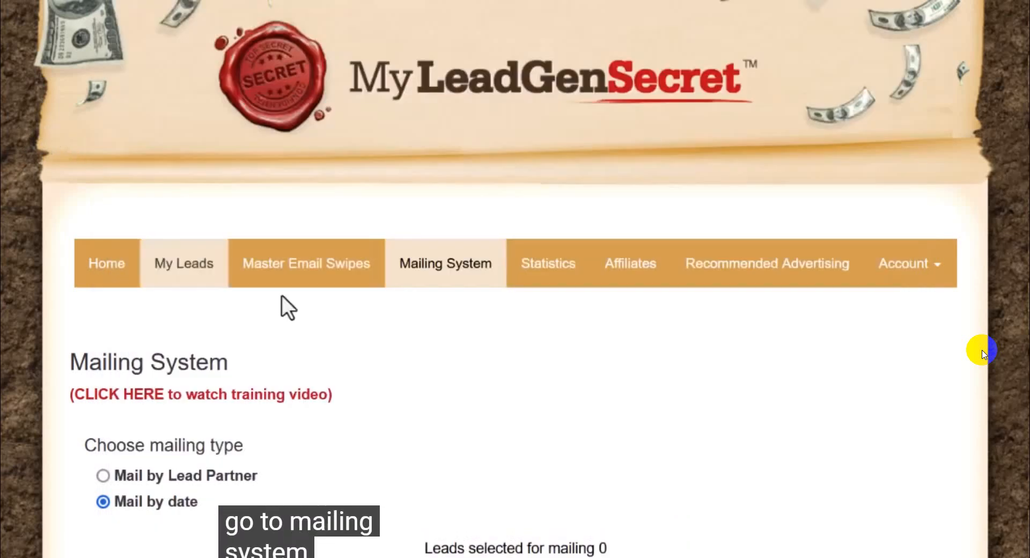
click(446, 270)
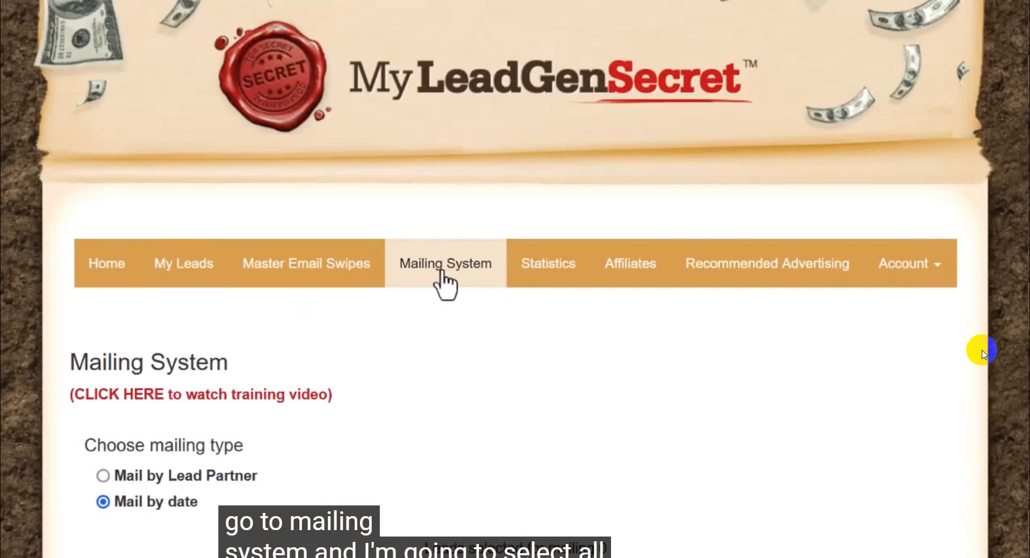
scroll(446, 358, down, 5)
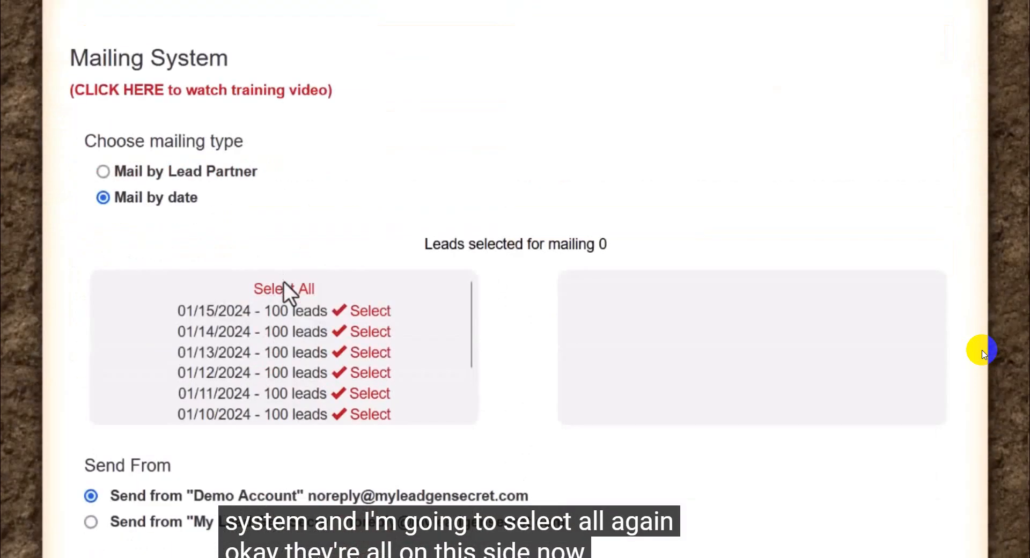
click(284, 289)
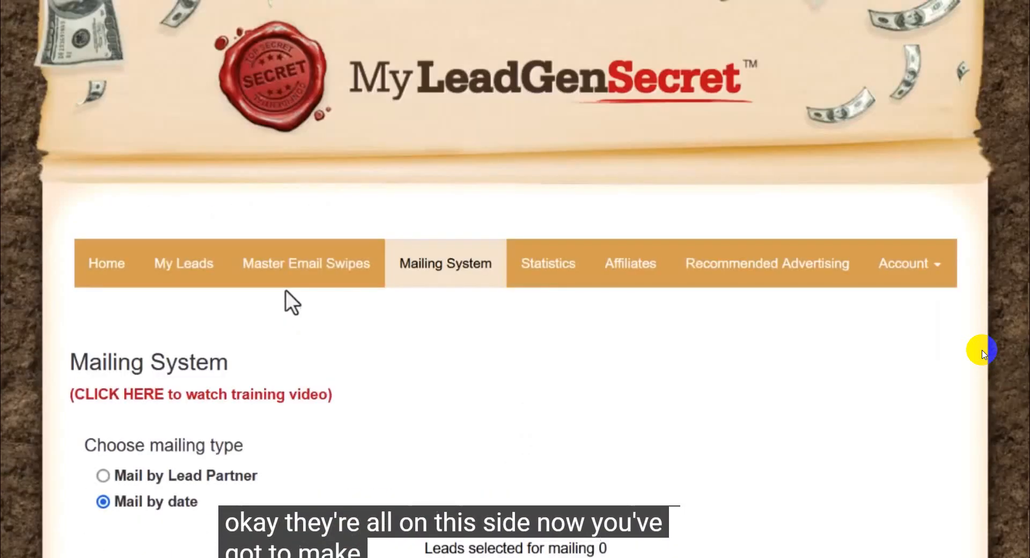
scroll(299, 350, down, 5)
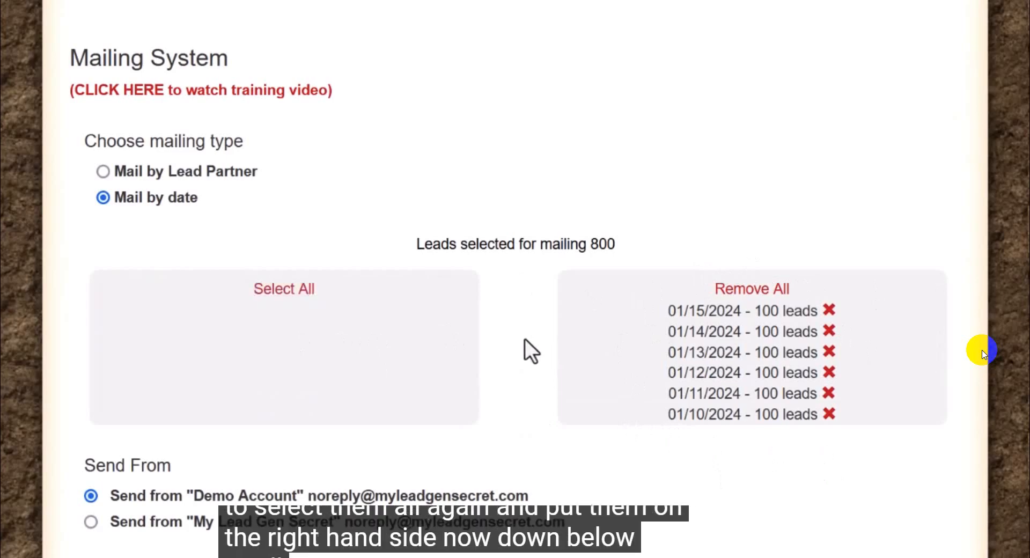
Step: Look over the merge codes available for the subject and message, highlighting the First Name code {!firstname_fix}
scroll(352, 303, down, 15)
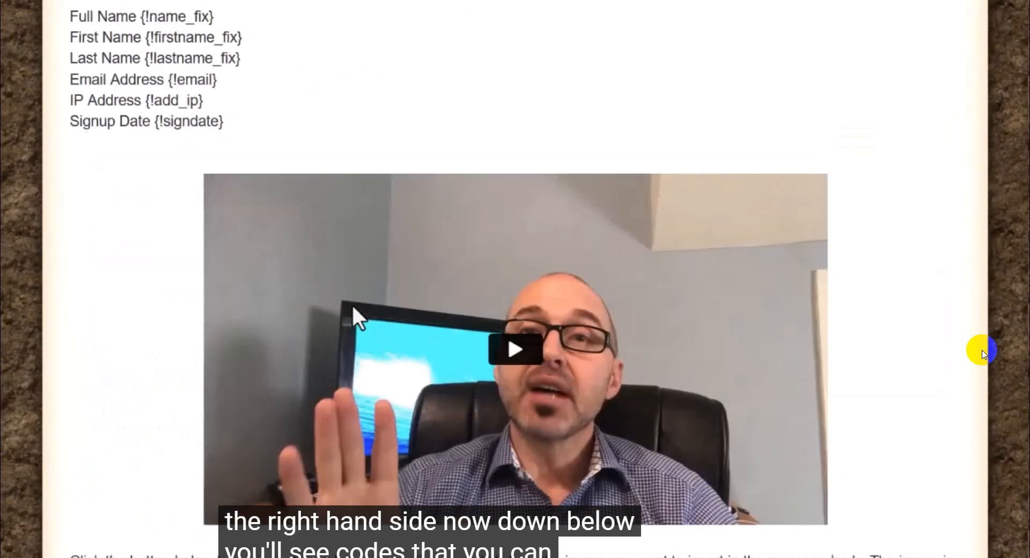
scroll(349, 298, down, 4)
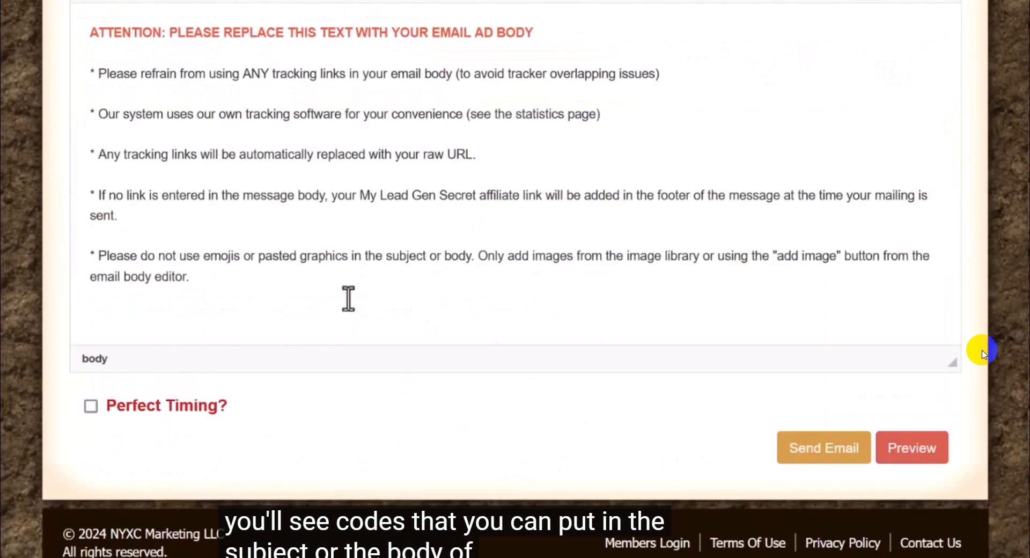
scroll(349, 298, up, 12)
scroll(349, 297, up, 5)
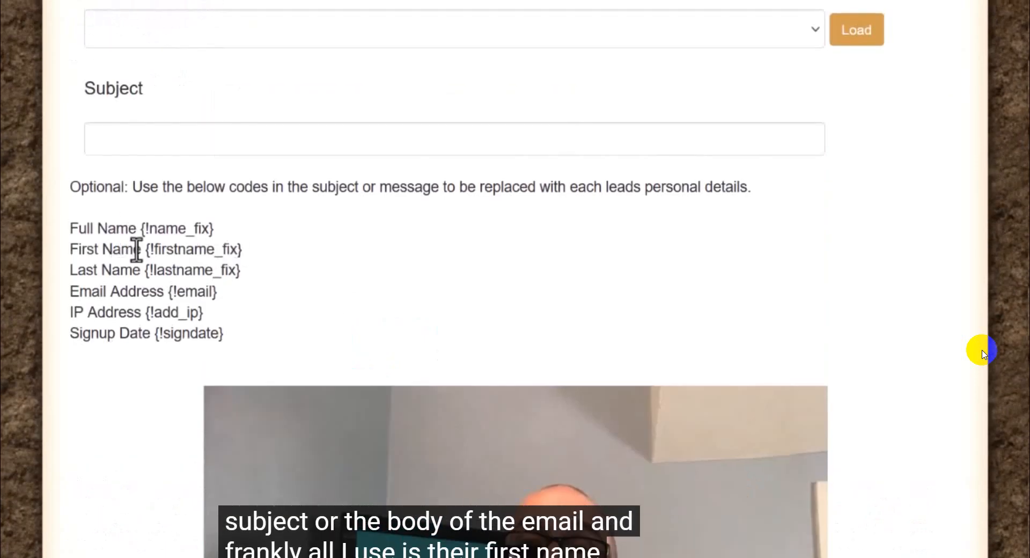
drag(69, 248, 234, 251)
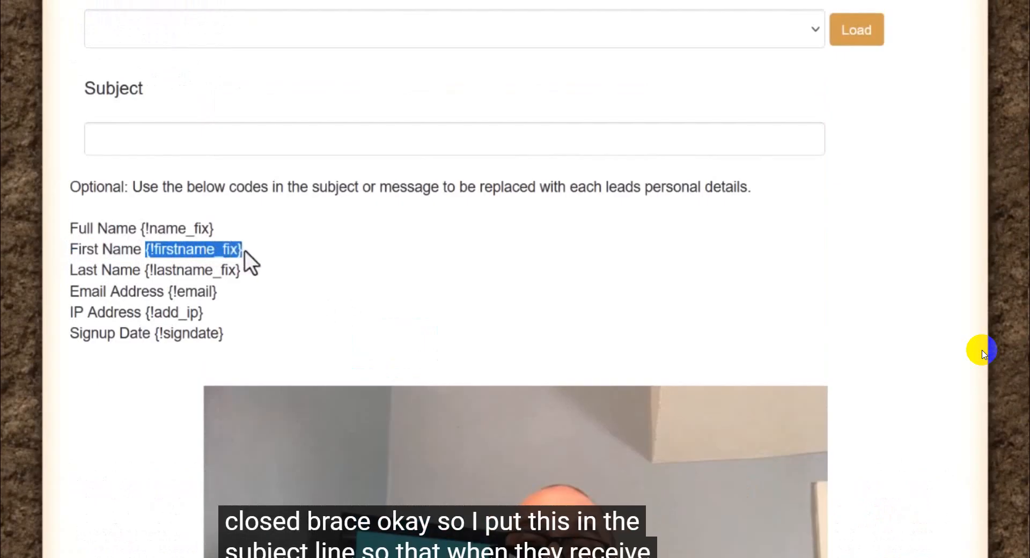
Step: Copy "{!firstname_fix} - They said this wouldn't work.." from the MLGS-text note and paste it into the email's Subject field
click(289, 140)
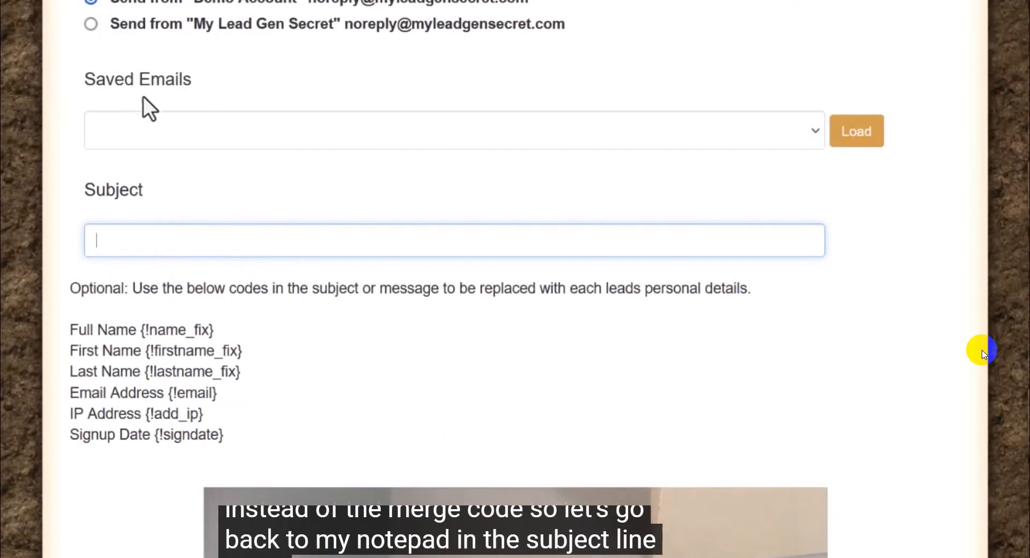
mouse_move(794, 557)
click(835, 531)
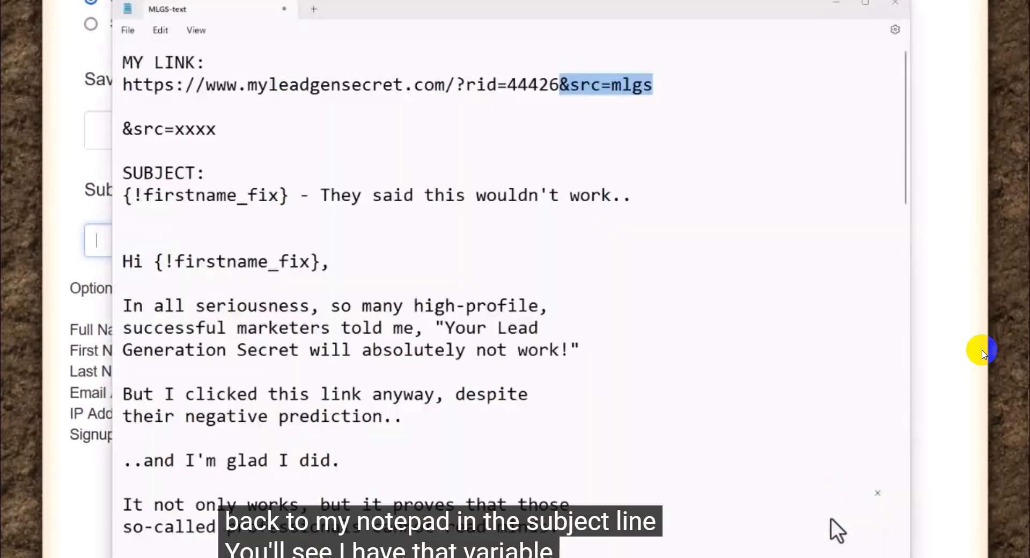
drag(124, 194, 631, 199)
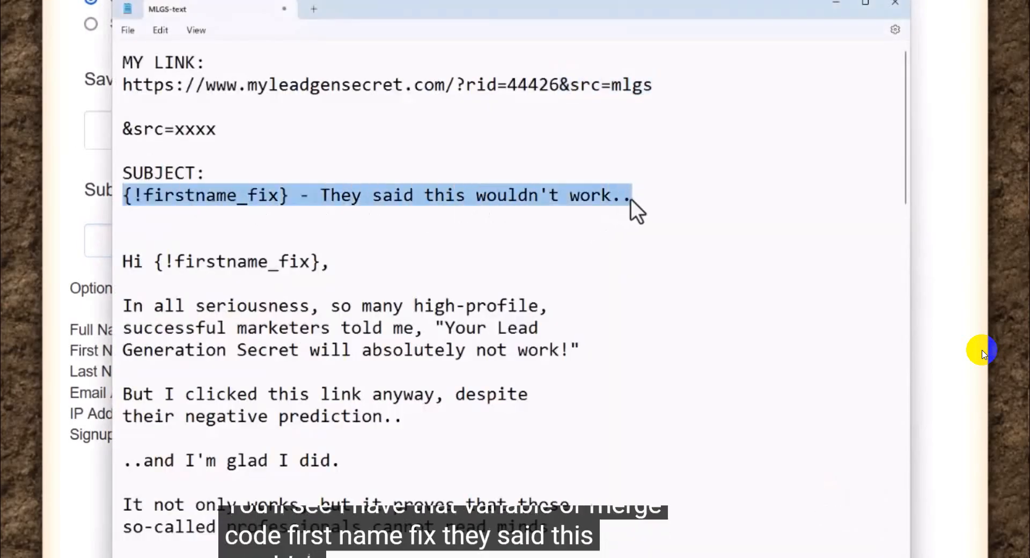
right_click(628, 199)
click(666, 269)
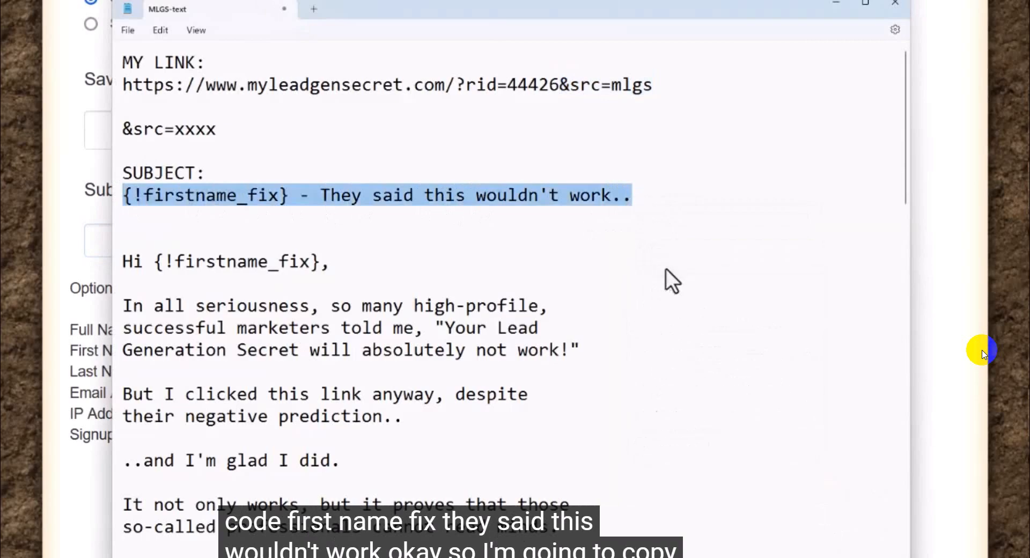
click(66, 188)
click(124, 234)
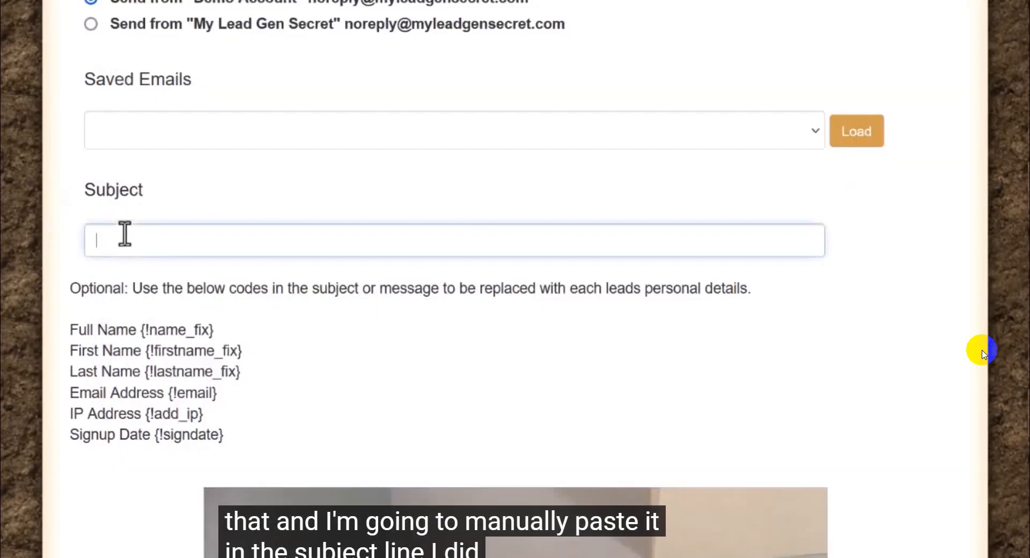
key(ctrl+v)
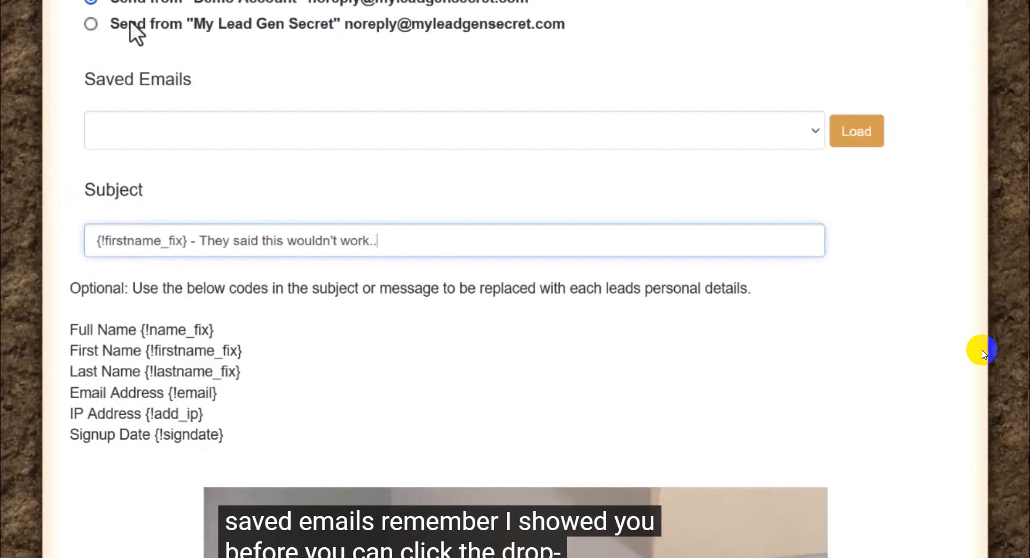
Step: Check the Saved Emails list without choosing an email, and recheck the text in the Subject field
drag(193, 82, 42, 76)
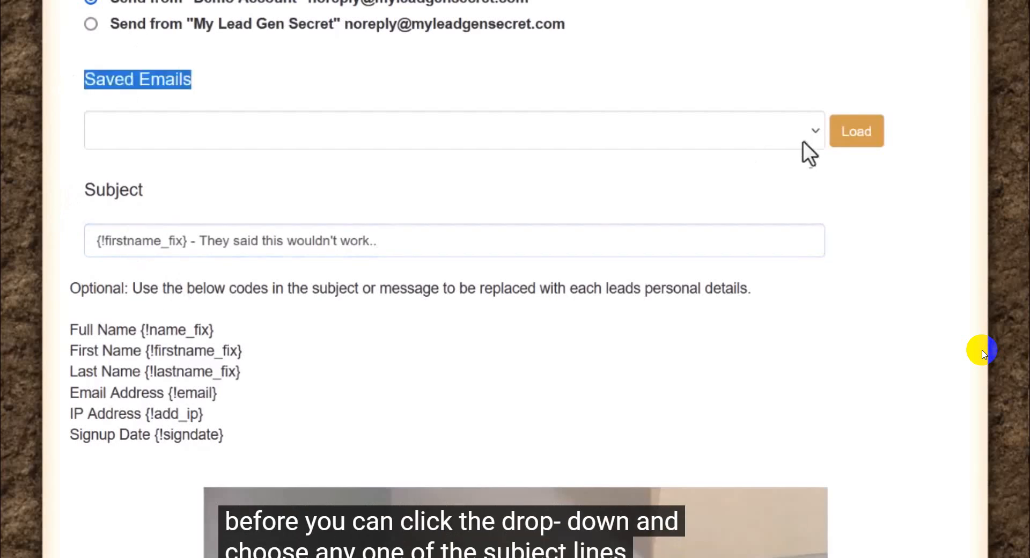
click(816, 133)
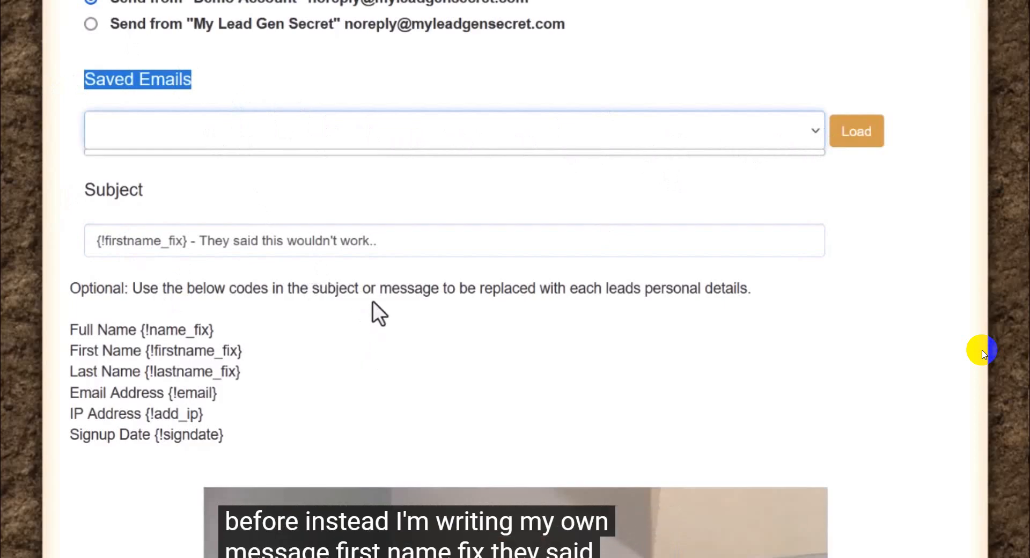
click(402, 322)
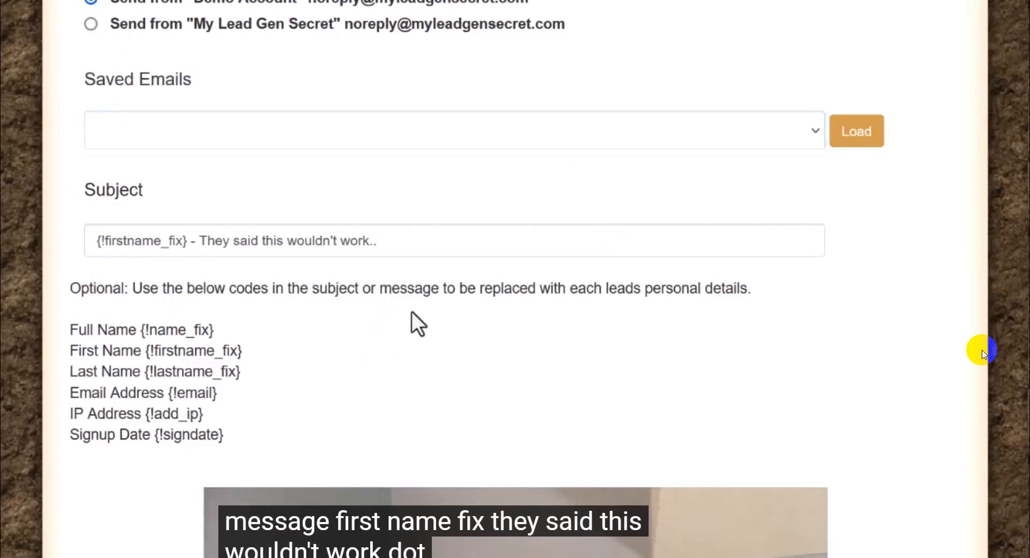
triple_click(425, 241)
Step: Delete all the placeholder text from the email body
scroll(296, 323, down, 15)
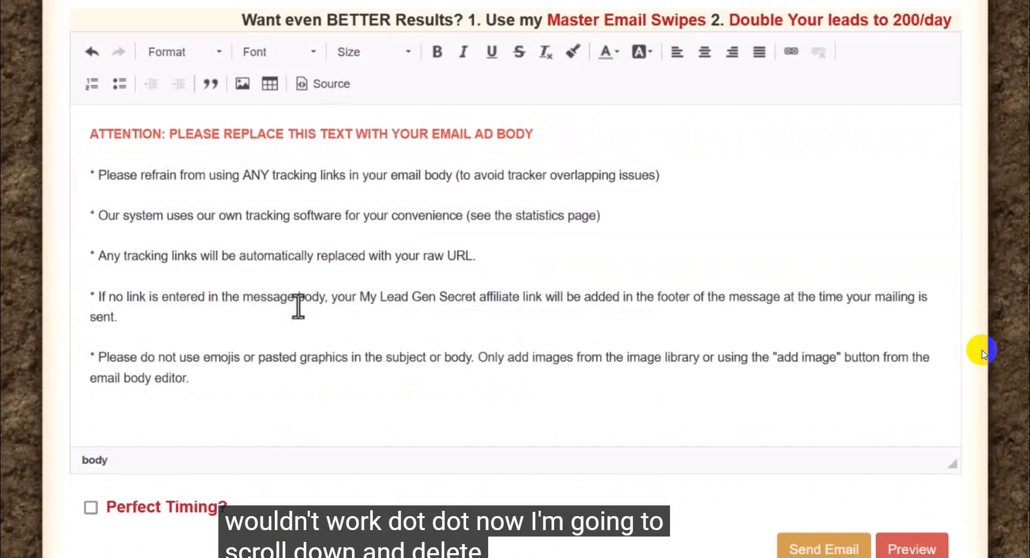
click(223, 387)
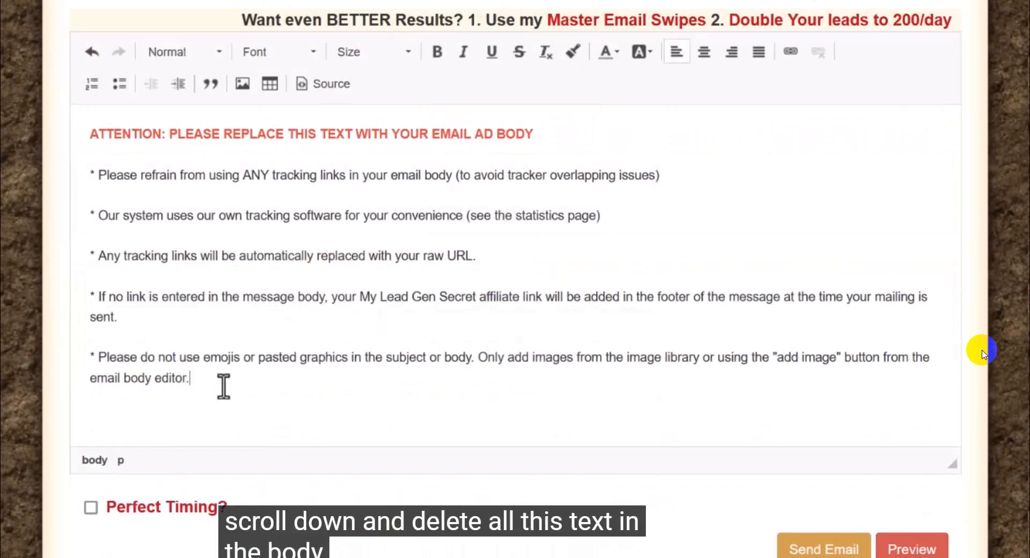
key(ctrl+a)
key(Delete)
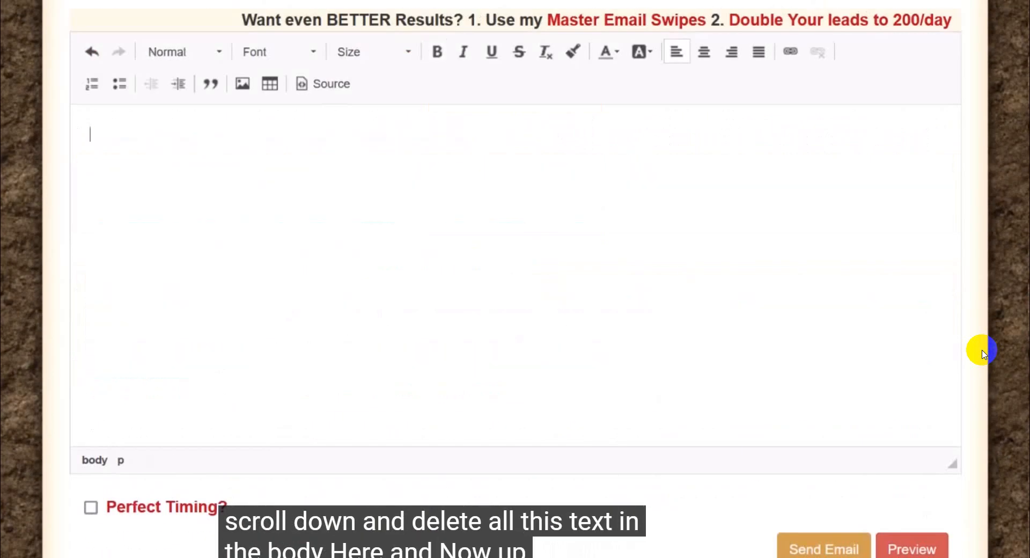
Step: Select the message text from "Hi {!firstname_fix}," to the end of the MLGS-text note, and return to the empty email body
click(846, 544)
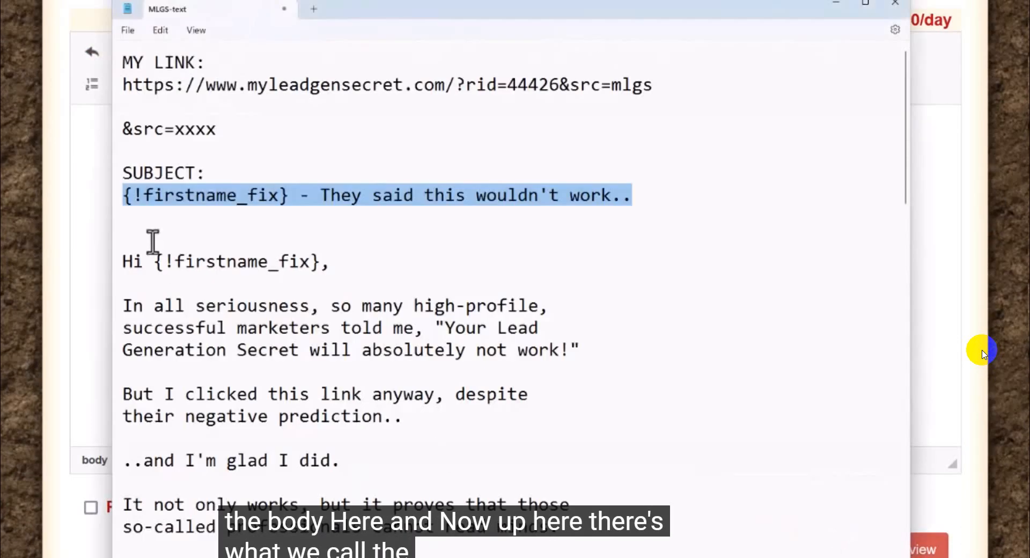
drag(123, 264, 290, 555)
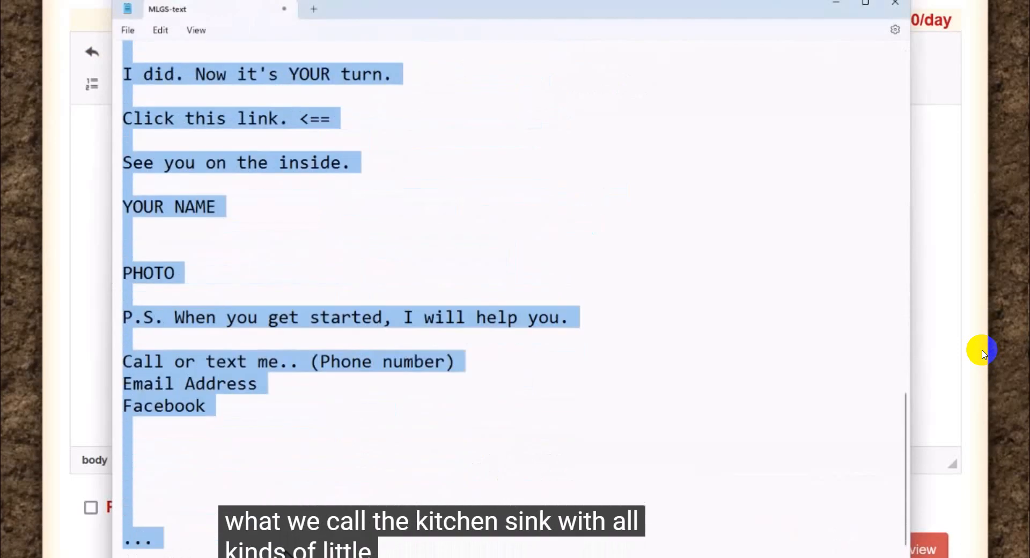
click(64, 19)
scroll(444, 170, up, 4)
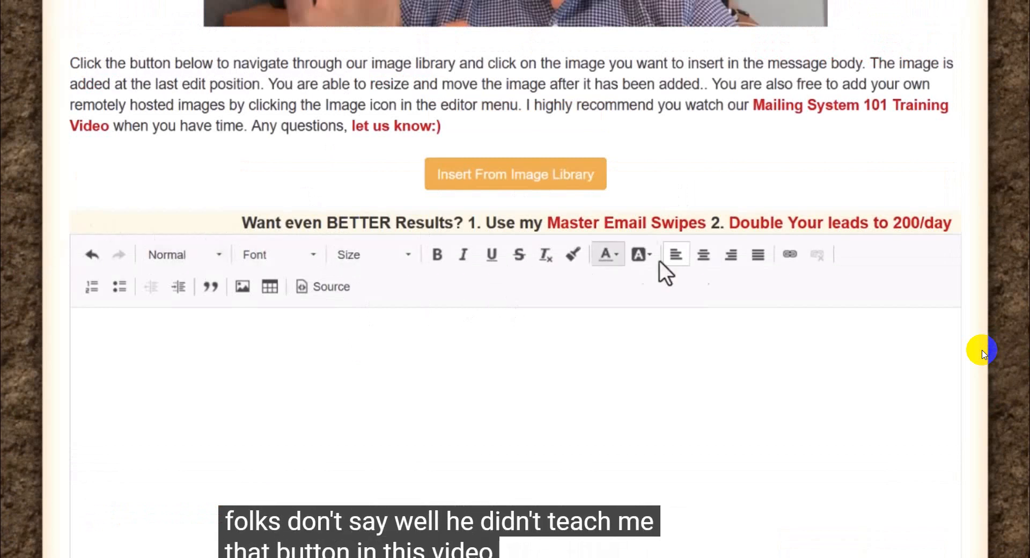
click(131, 320)
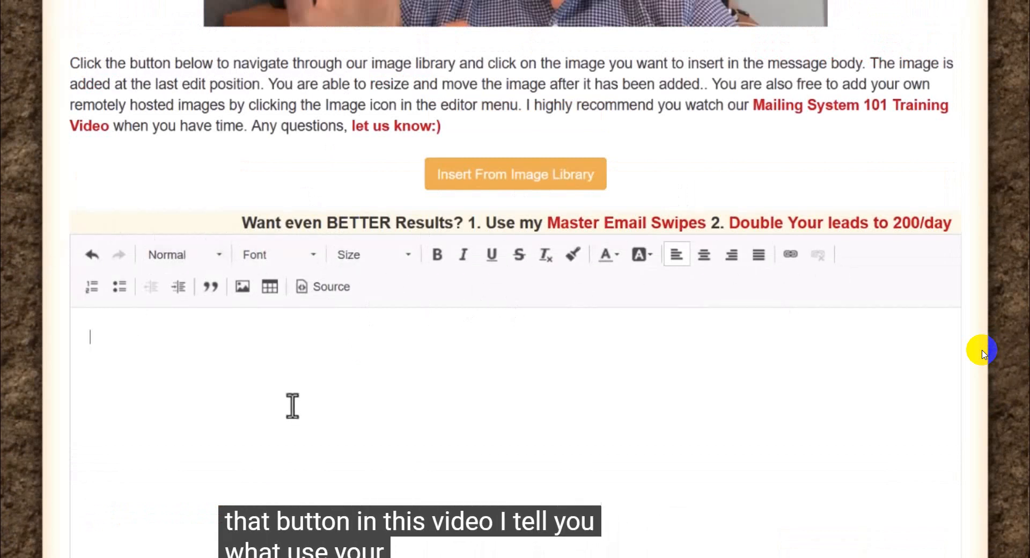
scroll(292, 406, down, 2)
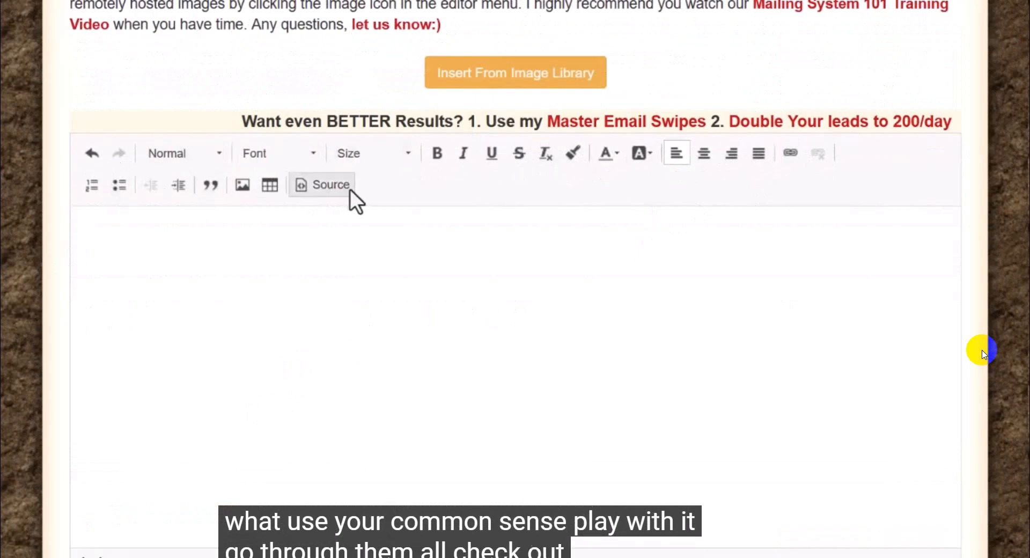
Step: Try out a numbered list in the email body with the items test, test2 and test3, and delete it
click(91, 187)
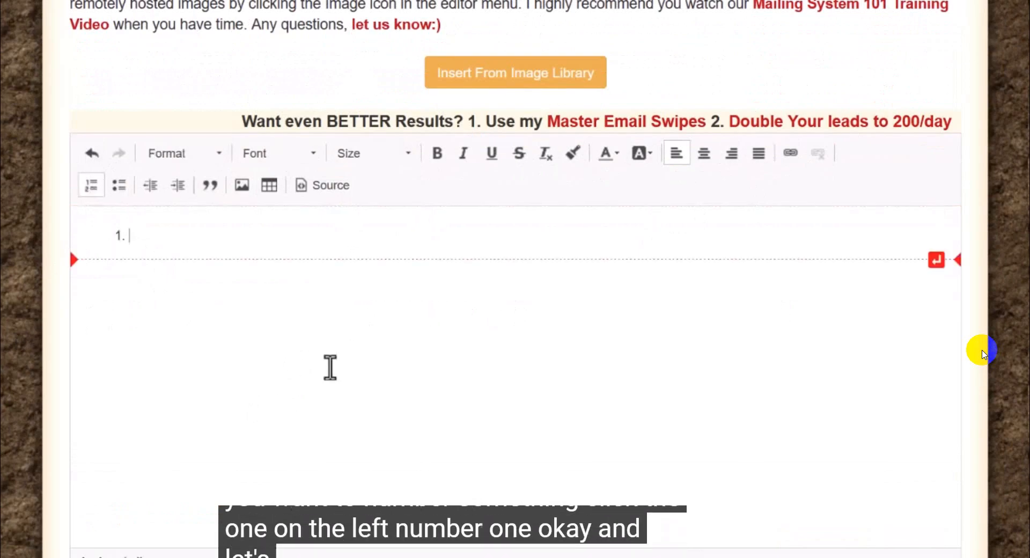
text(test )
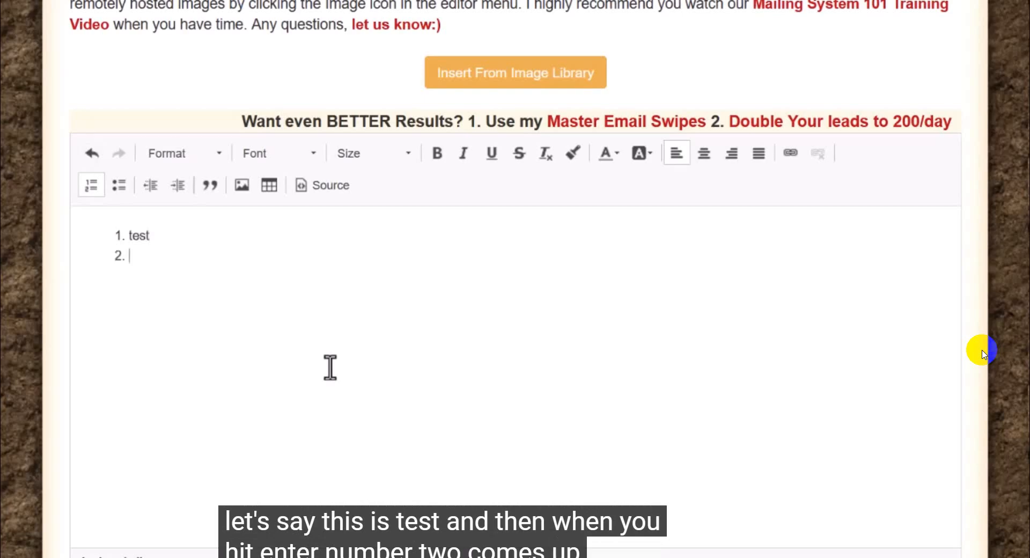
text(test2 )
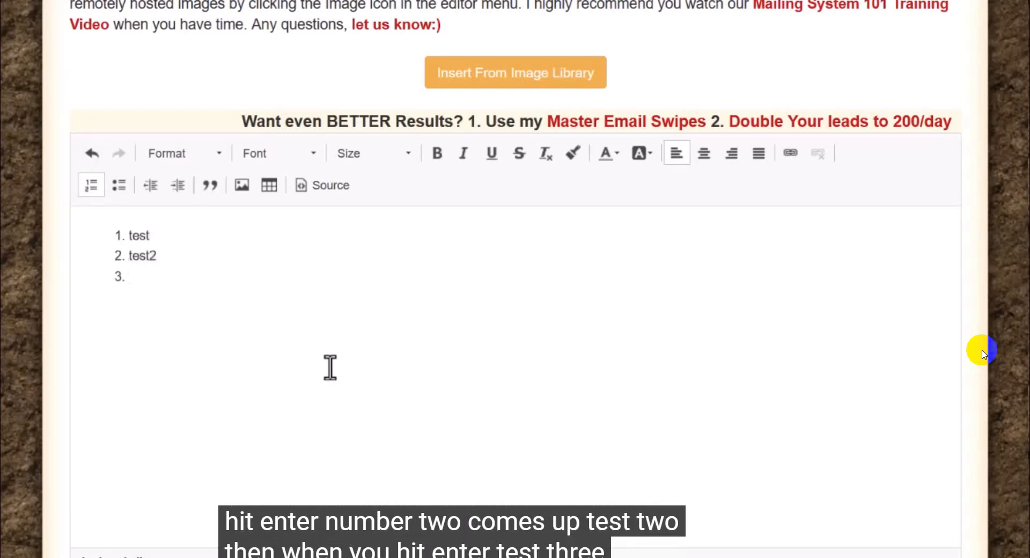
text(test3)
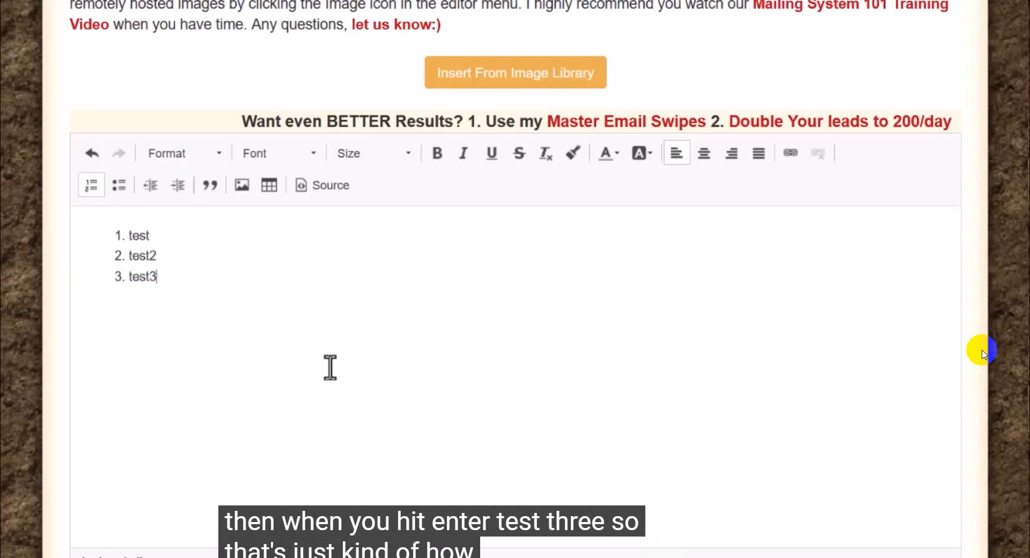
drag(179, 273, 90, 247)
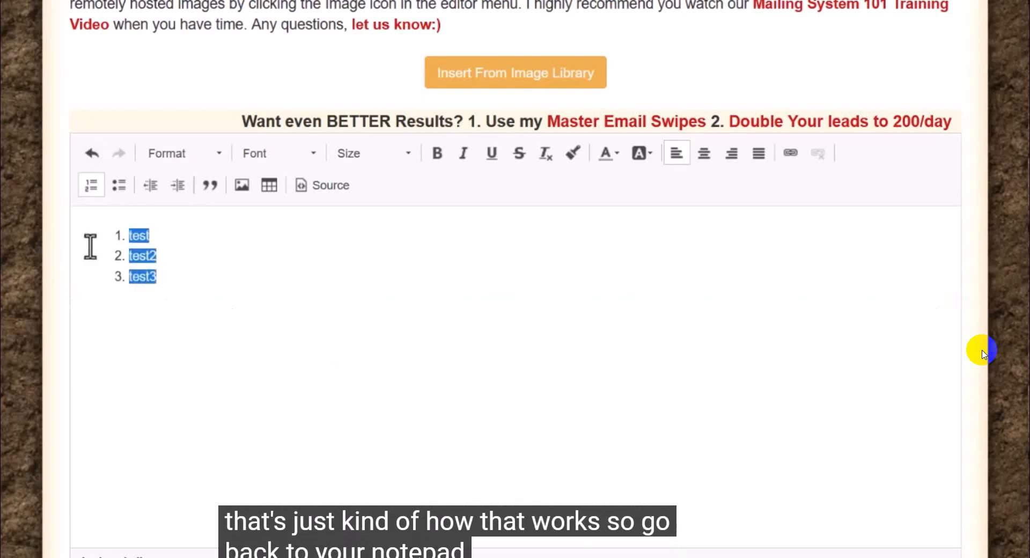
key(BackSpace)
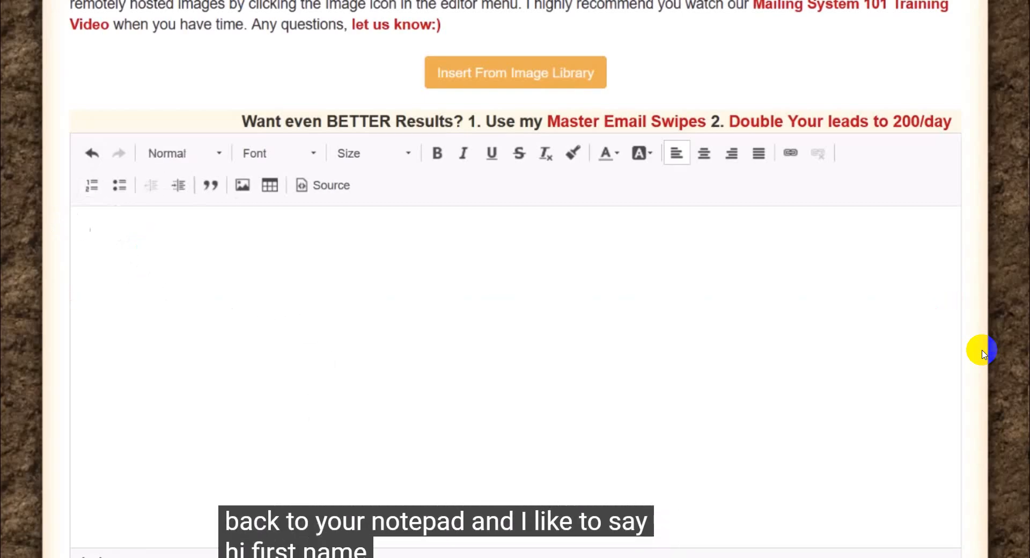
Step: Copy the selected message text from the MLGS-text note and paste it into the email body
mouse_move(794, 556)
click(819, 543)
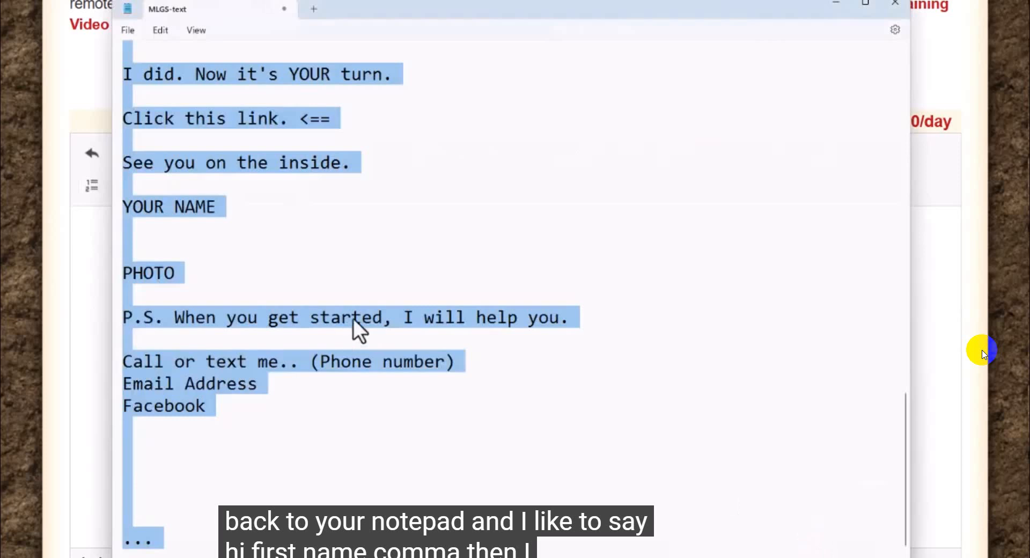
scroll(352, 318, up, 13)
scroll(249, 345, up, 4)
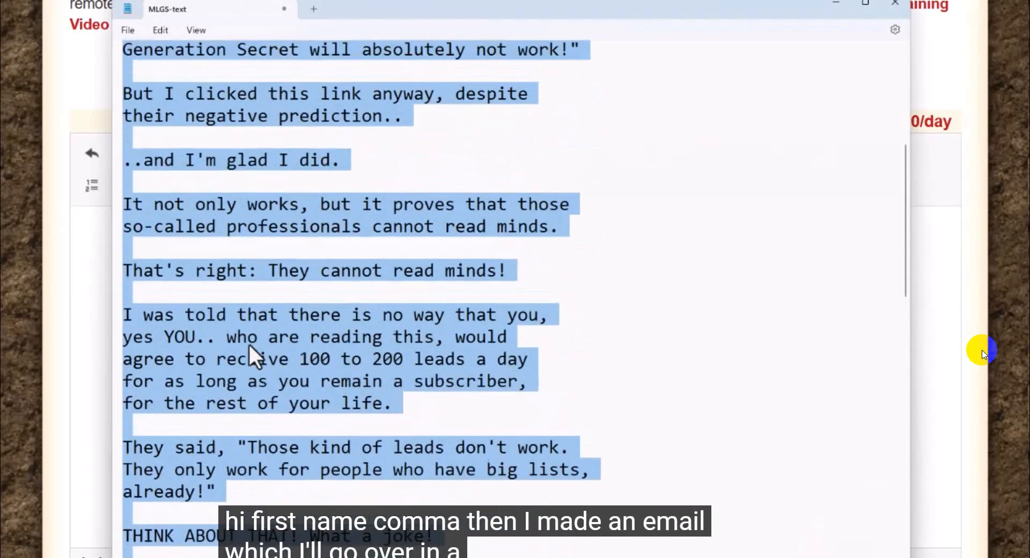
right_click(195, 201)
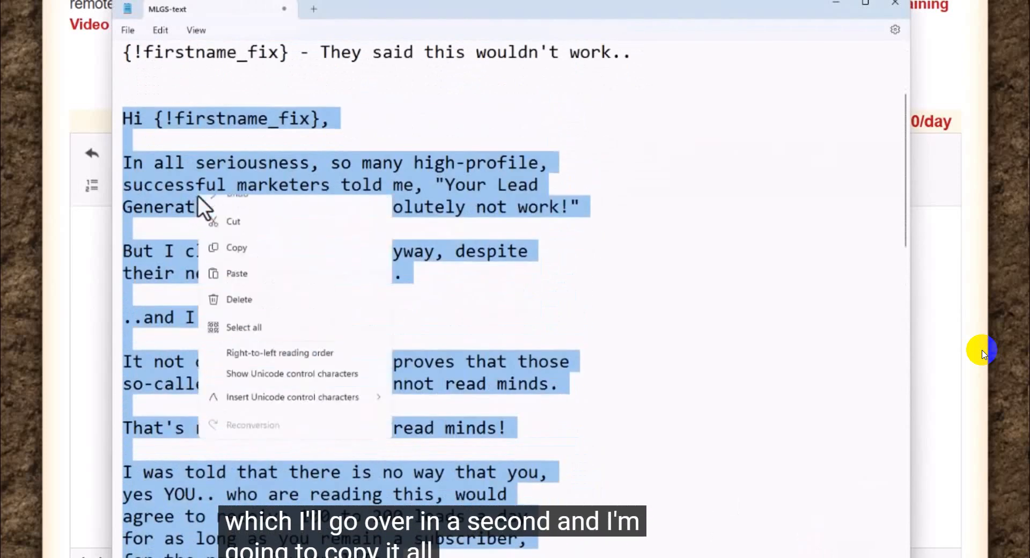
click(238, 267)
click(98, 240)
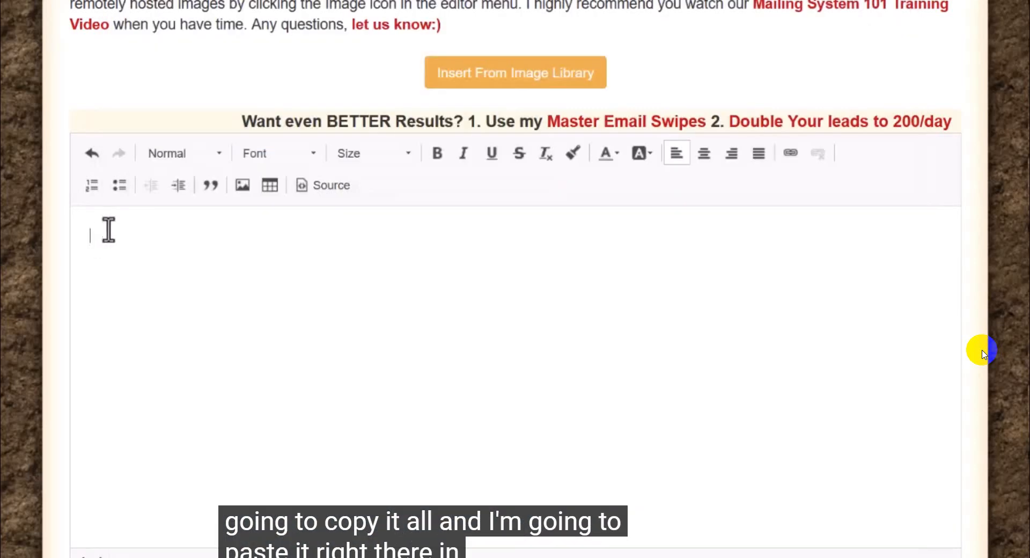
key(ctrl+v)
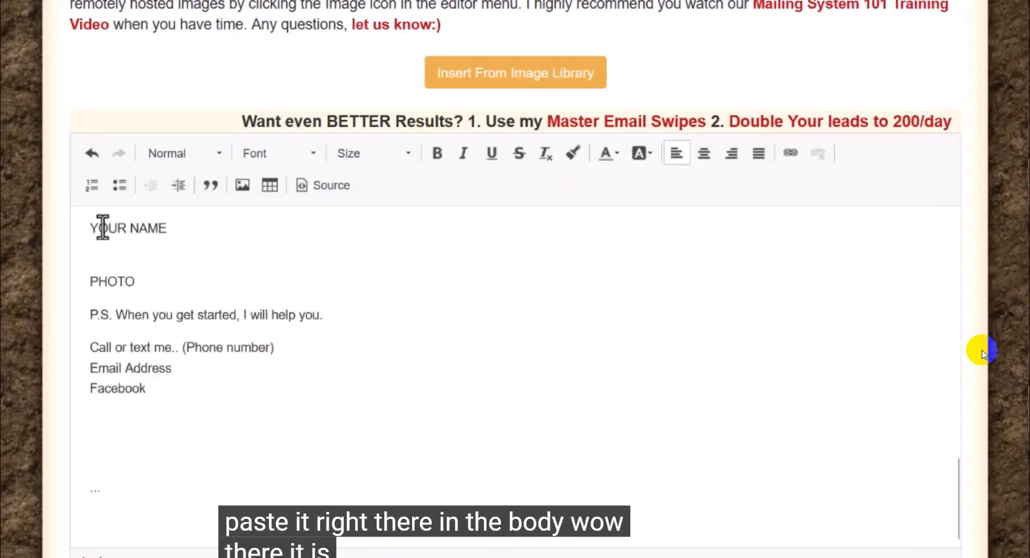
Step: Look through the pasted email body from the first-name greeting to the contact lines at its end
scroll(206, 332, up, 10)
scroll(206, 333, up, 8)
scroll(202, 340, down, 6)
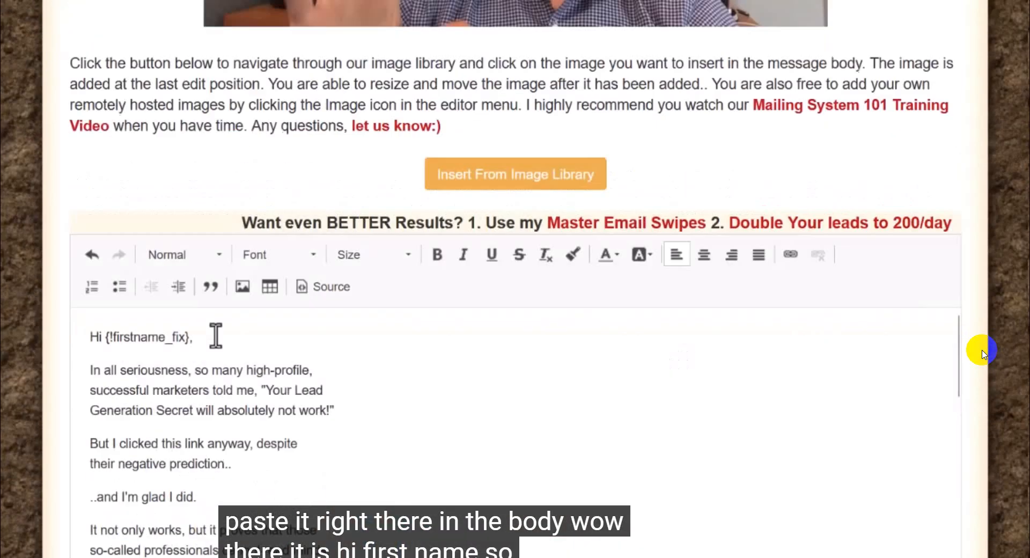
scroll(380, 404, down, 2)
scroll(922, 236, down, 4)
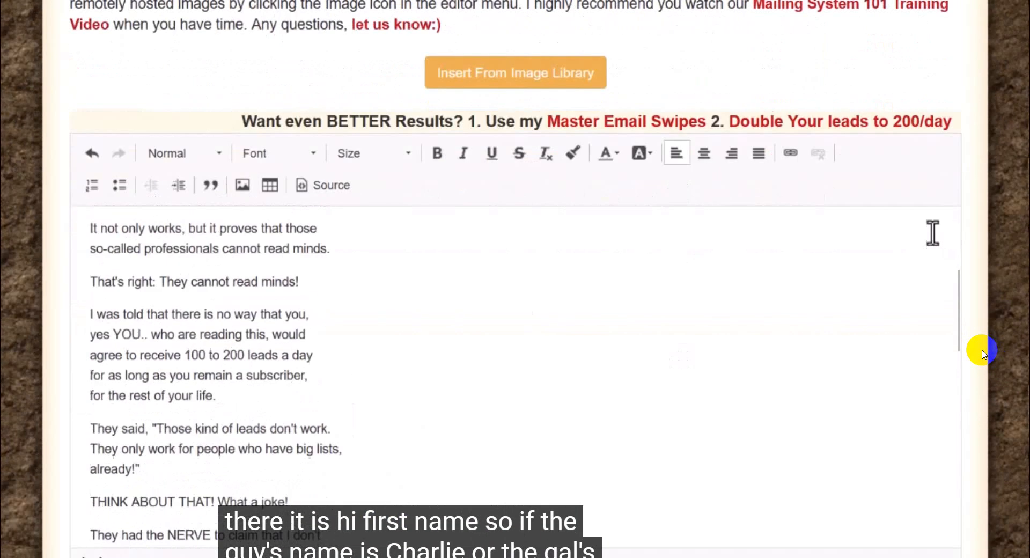
scroll(982, 351, down, 2)
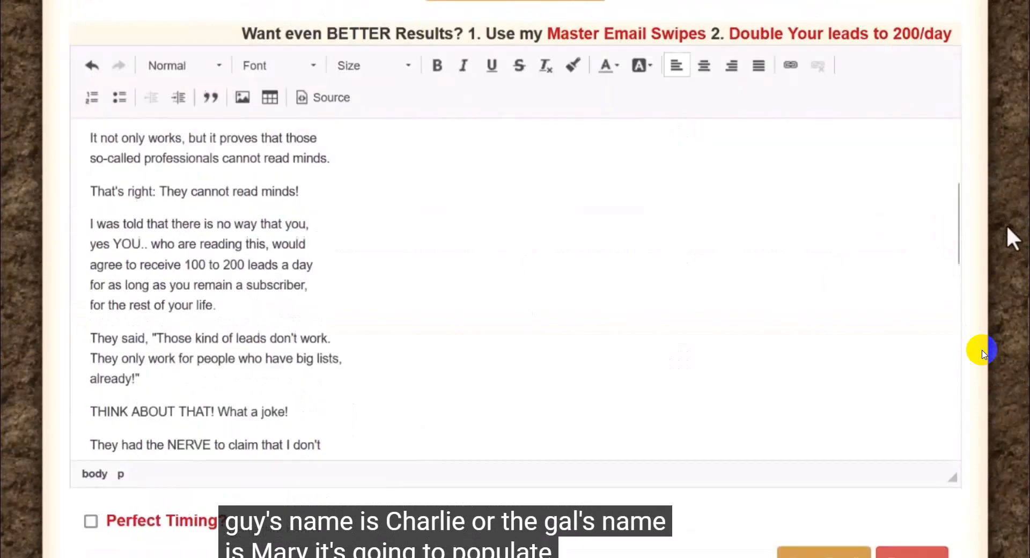
scroll(982, 350, up, 2)
scroll(982, 351, down, 1)
scroll(1005, 224, down, 1)
scroll(409, 276, up, 4)
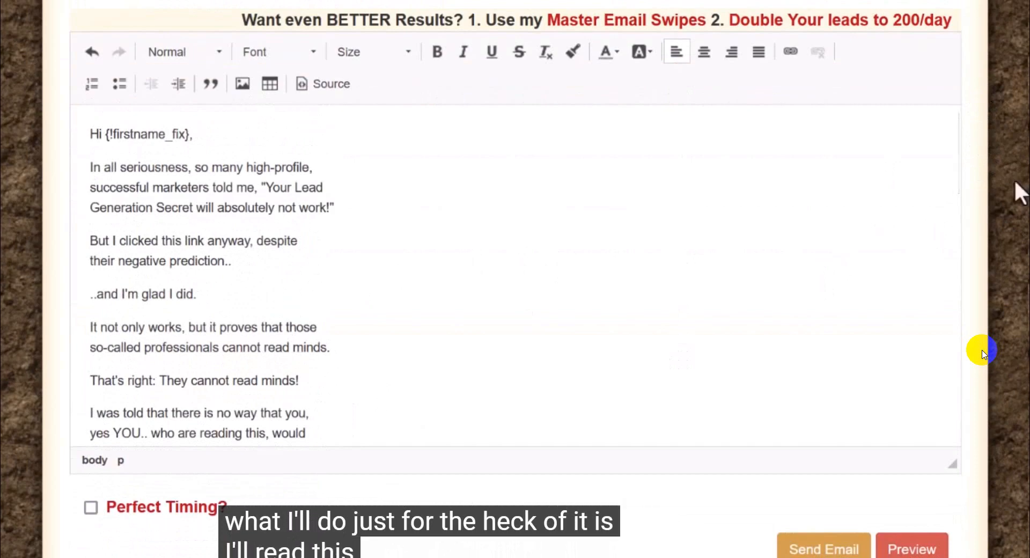
scroll(983, 353, up, 2)
scroll(983, 353, down, 2)
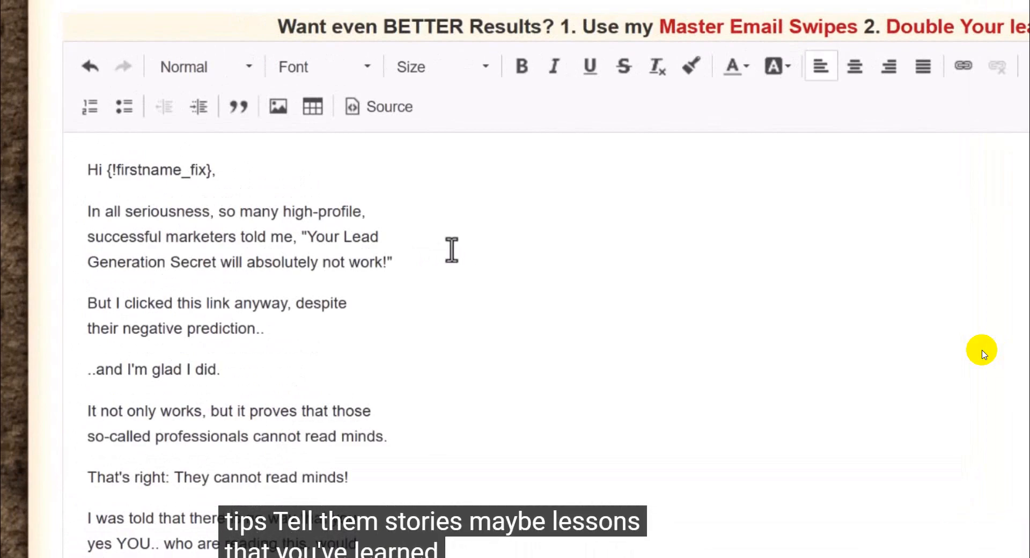
scroll(450, 252, down, 4)
scroll(452, 254, down, 14)
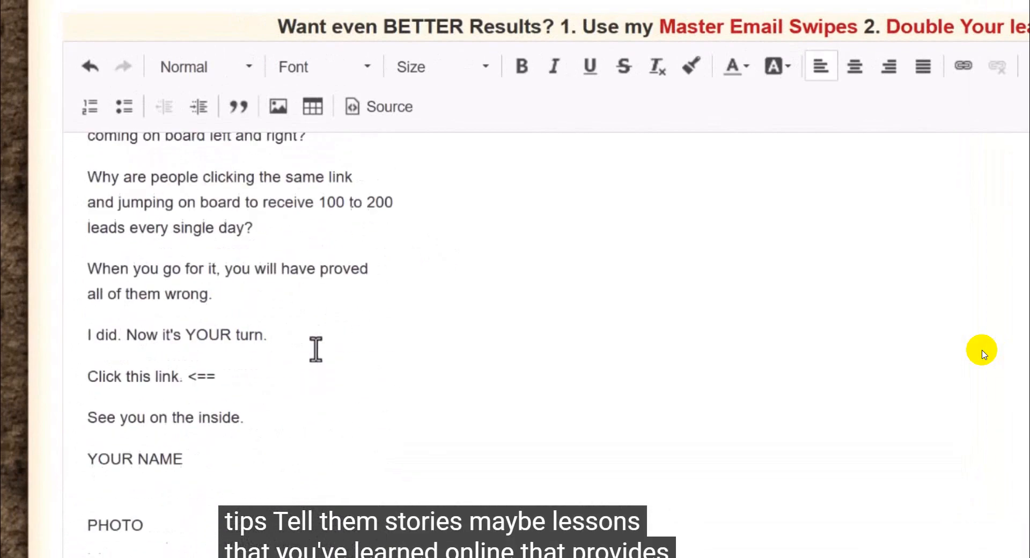
scroll(314, 341, down, 1)
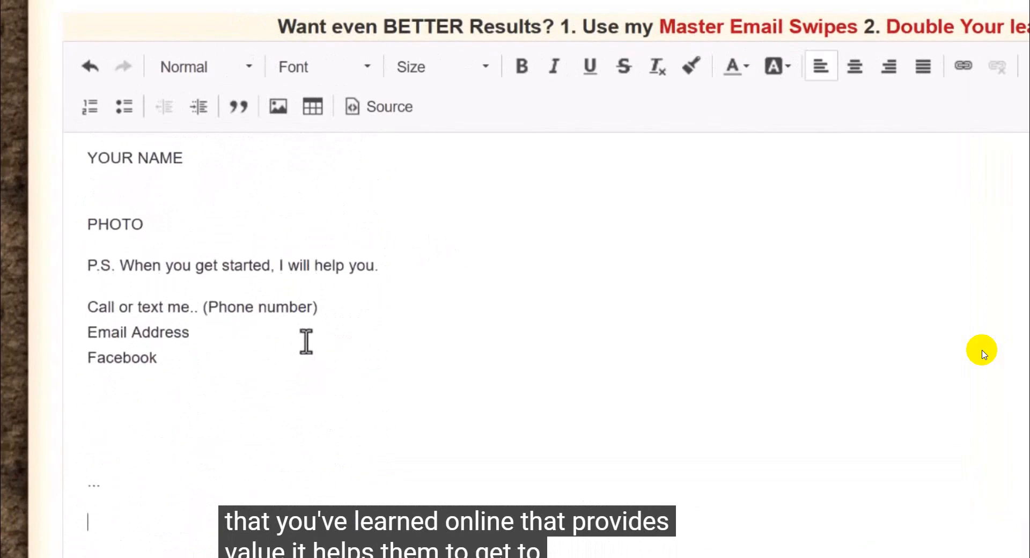
scroll(306, 342, up, 15)
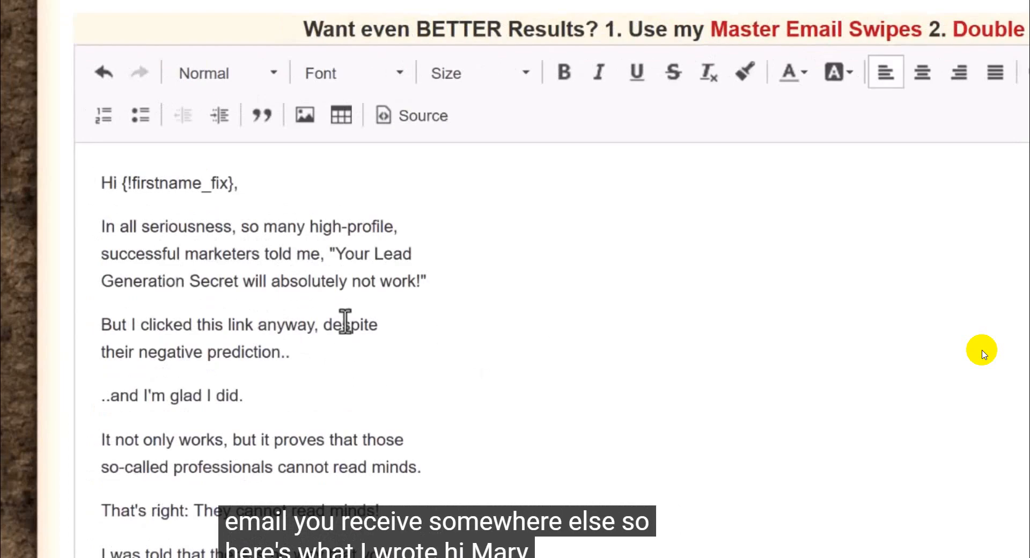
Step: Read the email body from the first-name greeting to "so-called professionals cannot read minds", highlighting each paragraph
drag(101, 188, 239, 200)
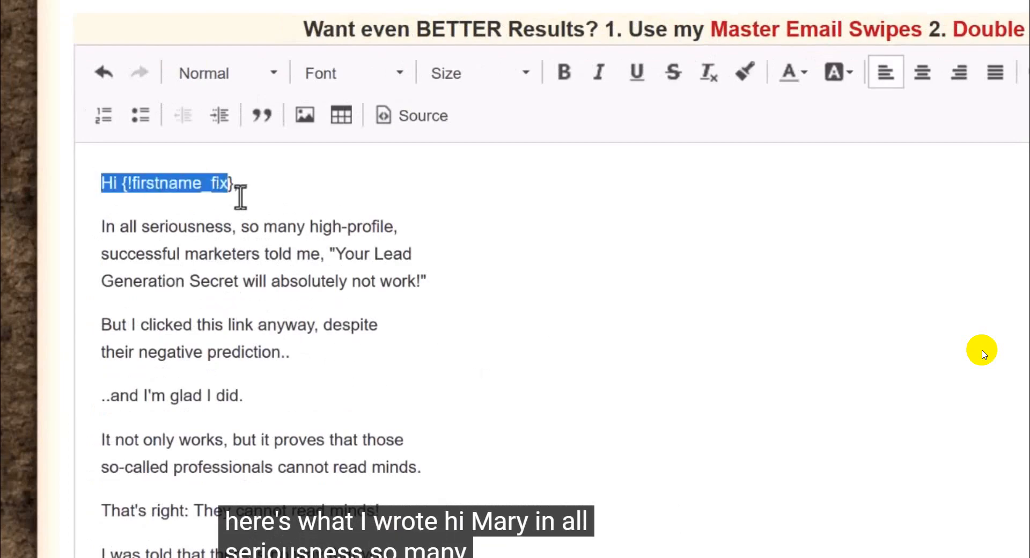
click(287, 254)
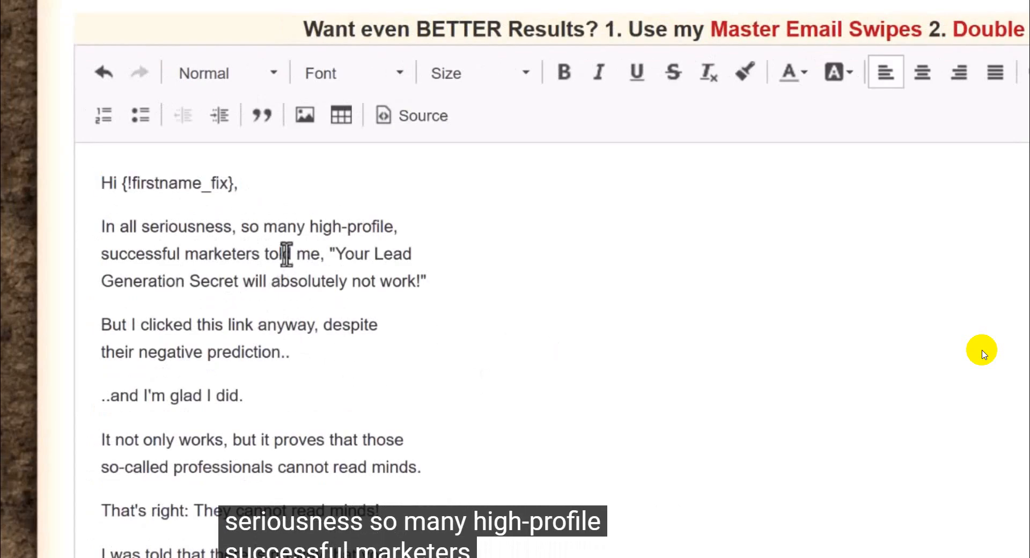
drag(102, 225, 422, 284)
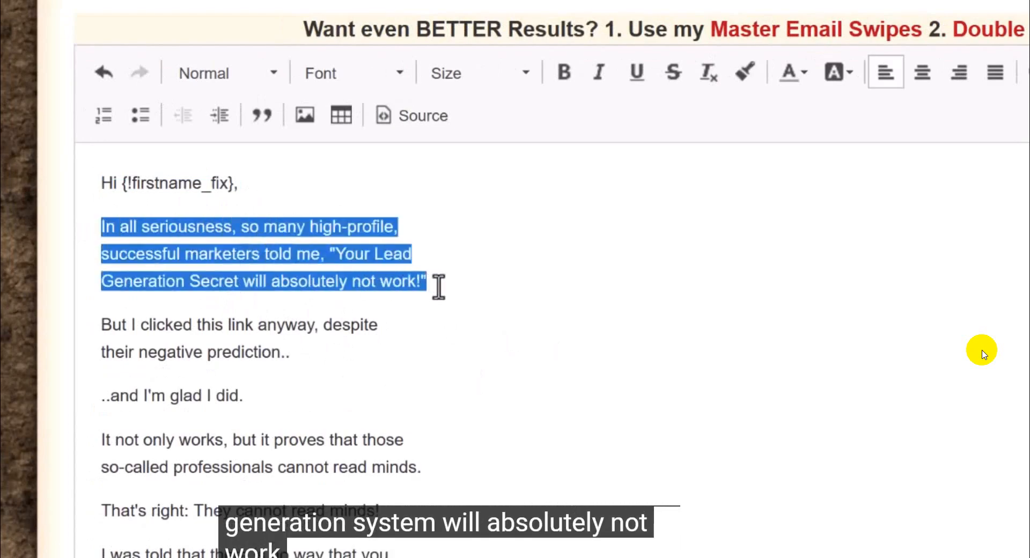
click(437, 288)
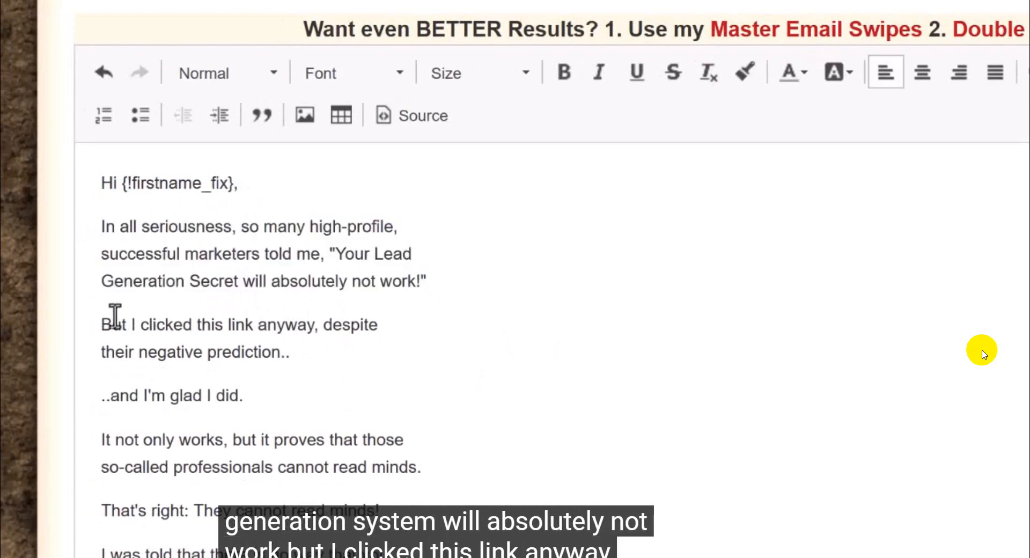
scroll(97, 310, down, 3)
drag(100, 182, 303, 209)
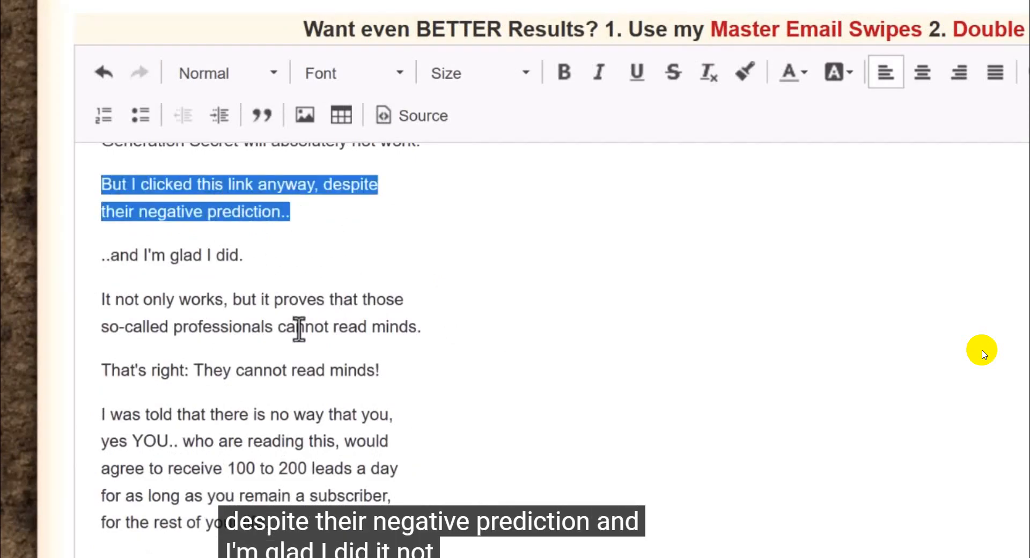
drag(106, 256, 279, 268)
drag(99, 300, 420, 323)
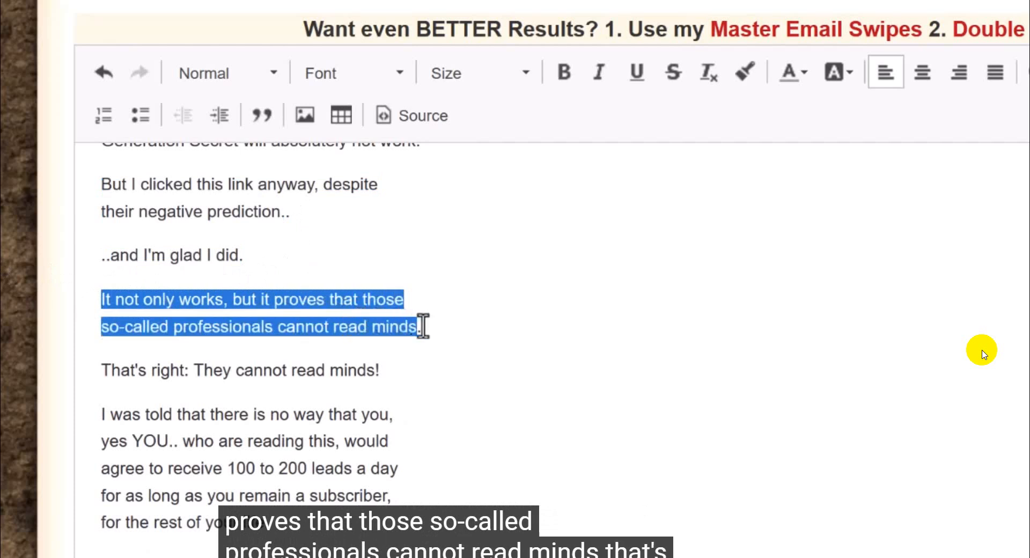
Step: Read on from "That's right: They cannot read minds!" to "THINK ABOUT THAT! What a joke!", highlighting each paragraph
scroll(538, 354, down, 2)
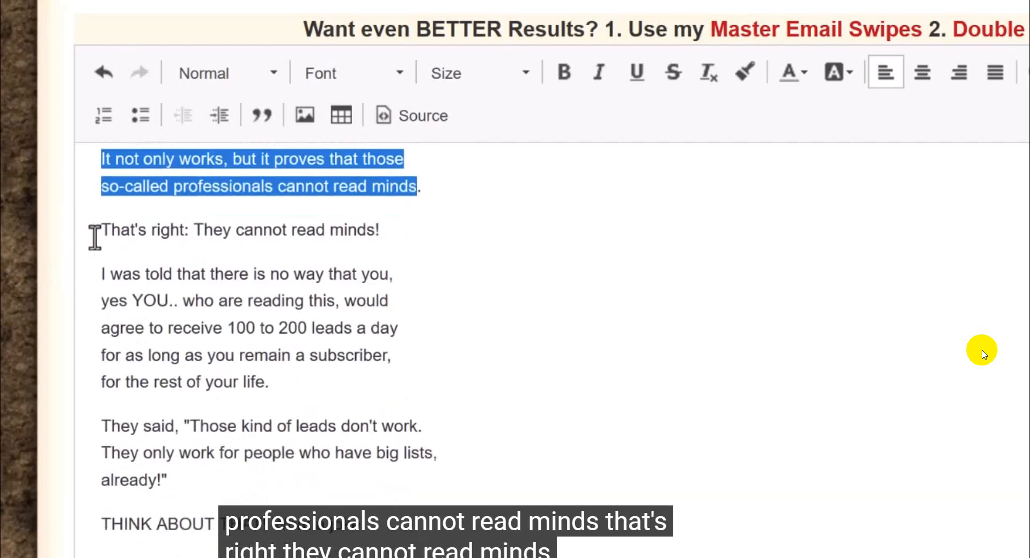
drag(101, 230, 314, 241)
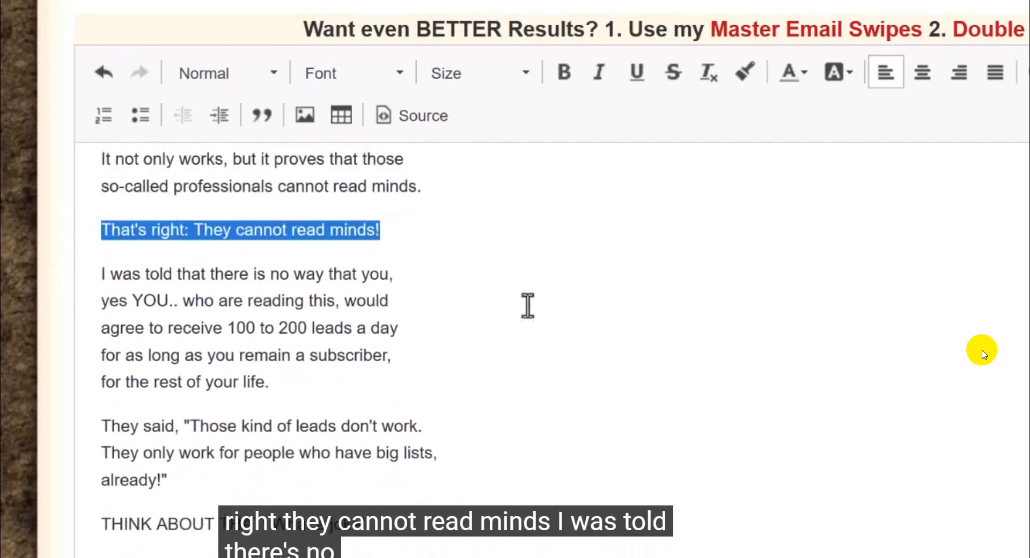
scroll(531, 310, down, 2)
scroll(136, 202, up, 2)
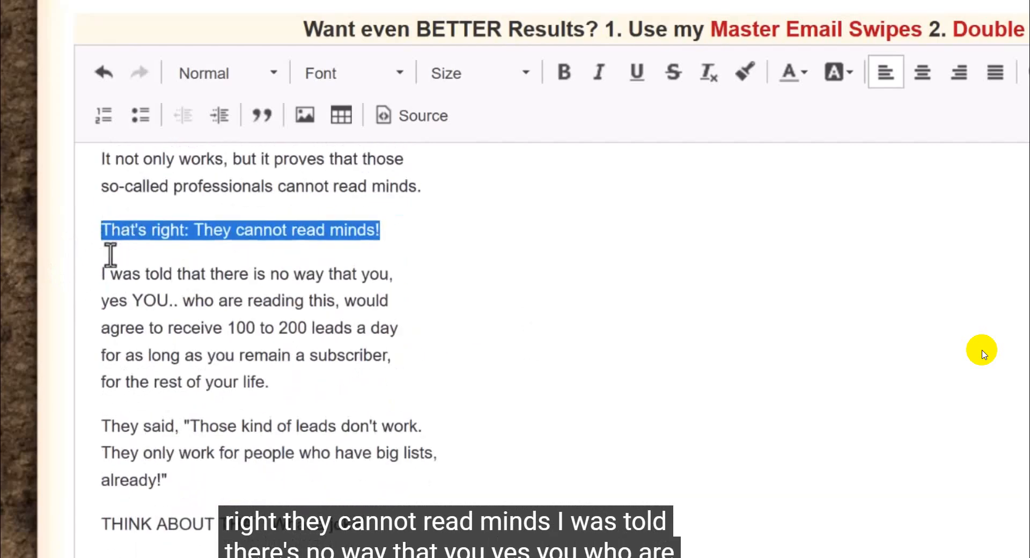
drag(102, 273, 375, 381)
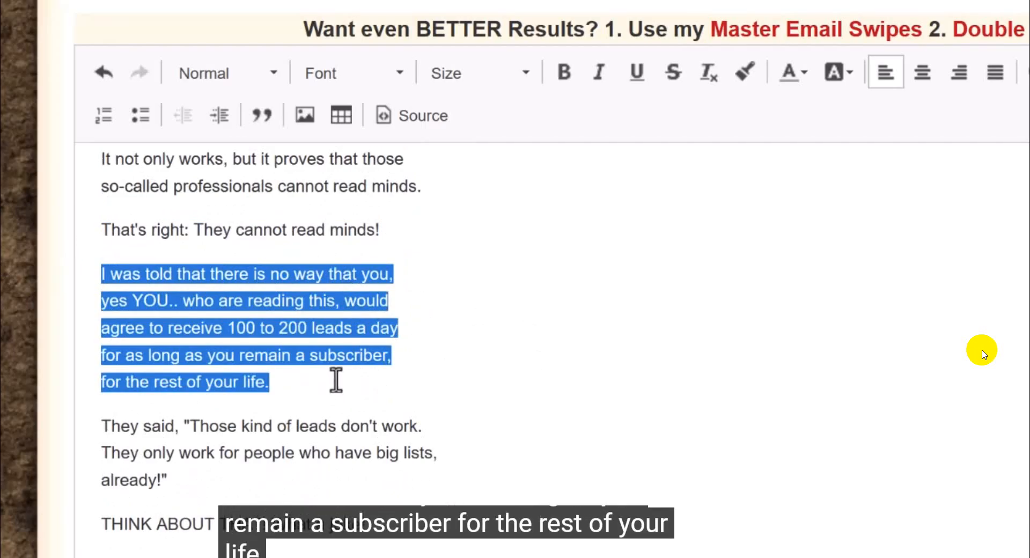
scroll(469, 309, down, 6)
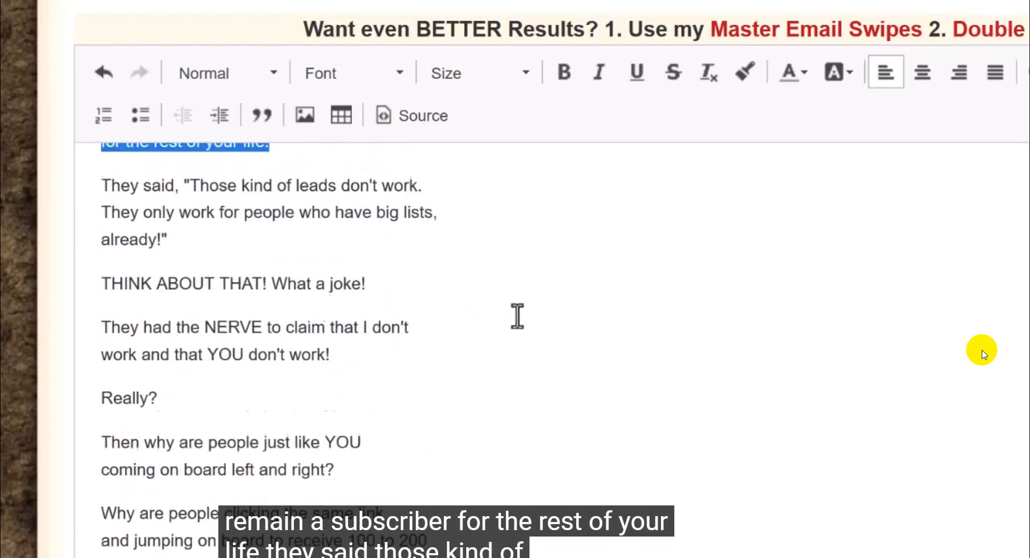
scroll(161, 268, up, 3)
click(100, 287)
drag(100, 287, 317, 361)
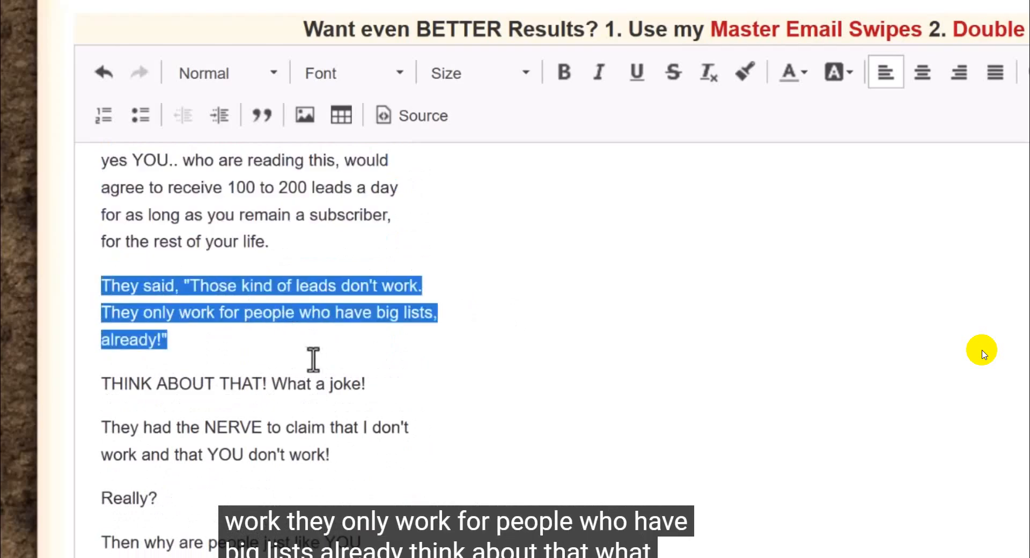
click(100, 382)
drag(326, 389, 395, 395)
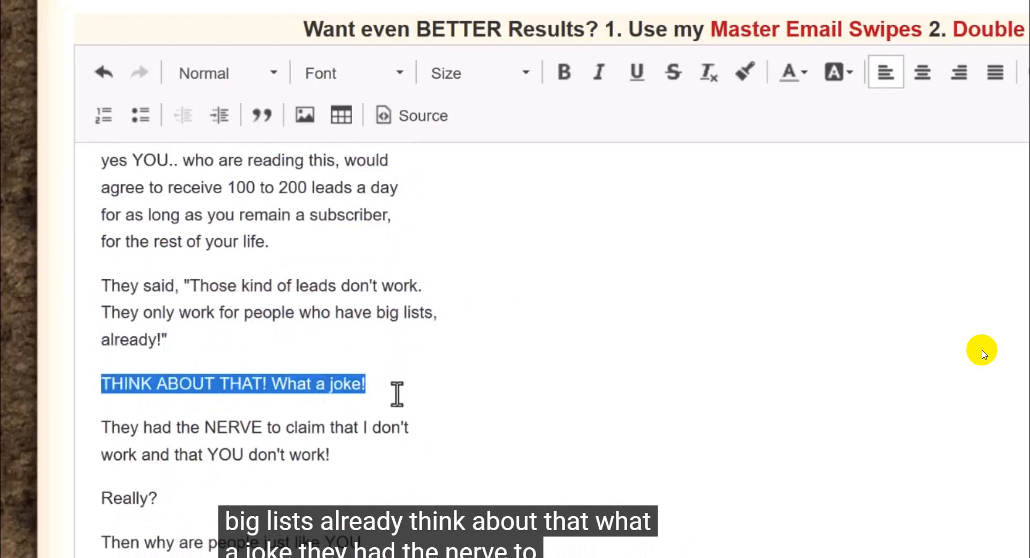
Step: Read the paragraphs from "They had the NERVE" to "all of them wrong", highlighting each one
scroll(426, 372, down, 5)
scroll(184, 300, up, 3)
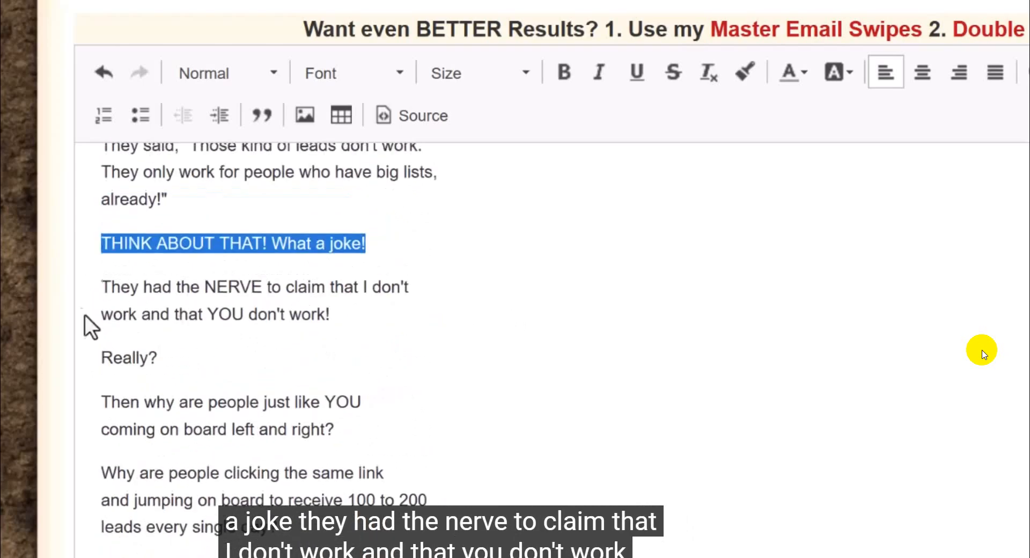
drag(102, 285, 375, 310)
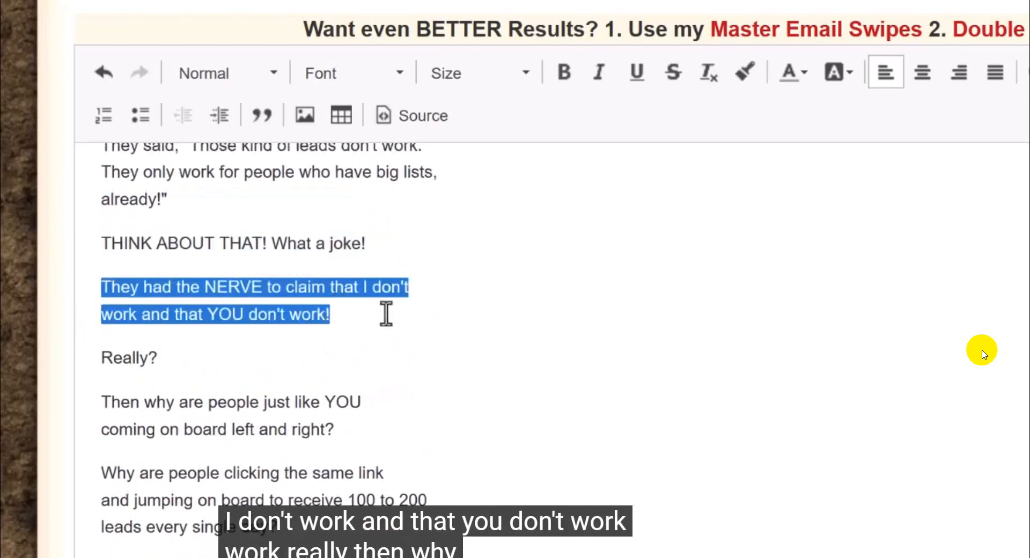
drag(103, 356, 195, 370)
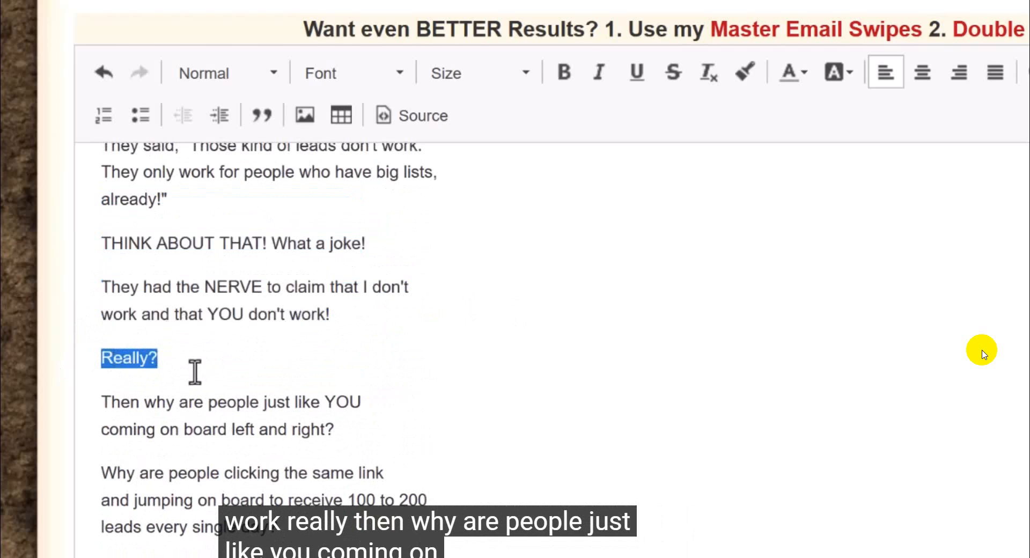
drag(101, 402, 409, 434)
scroll(501, 409, down, 5)
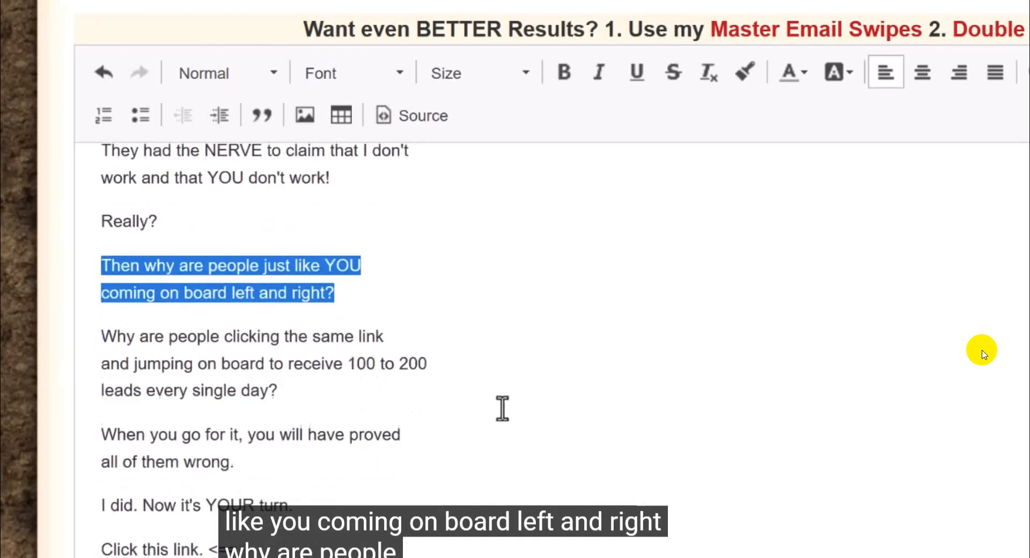
drag(102, 192, 425, 242)
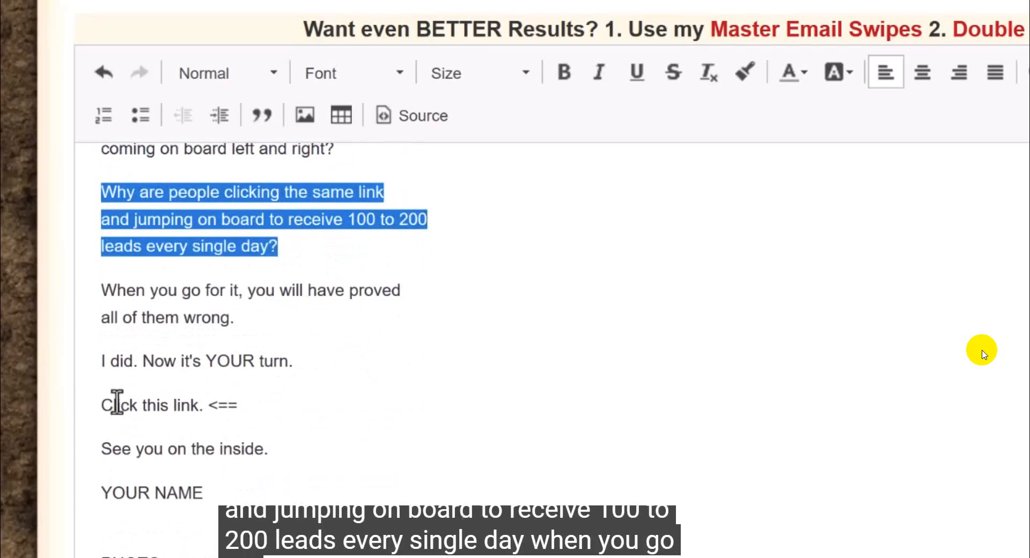
drag(104, 289, 287, 321)
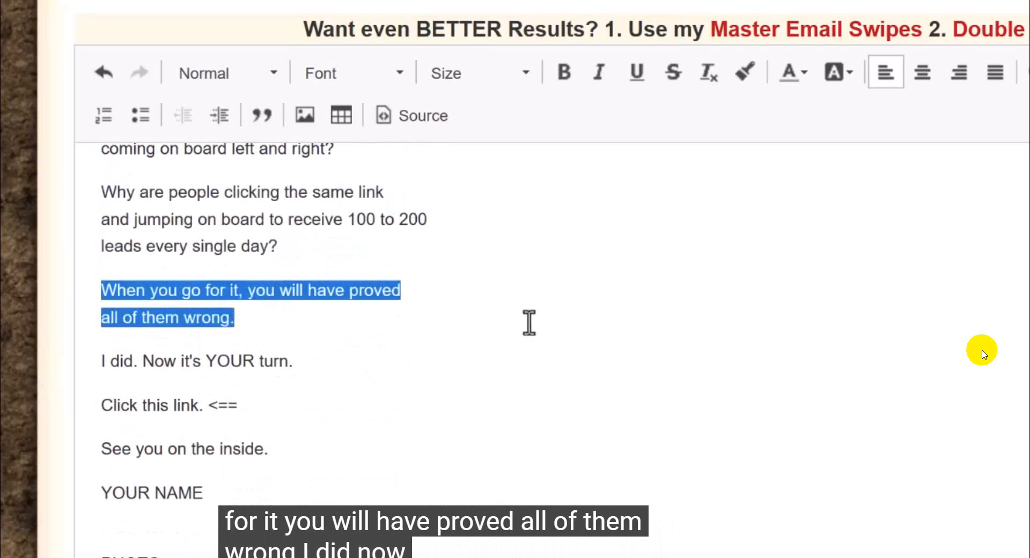
Step: Read the closing lines from "I did. Now it's YOUR turn." through the P.S. to the contact placeholders
scroll(529, 322, down, 2)
drag(102, 220, 349, 236)
drag(103, 264, 221, 294)
drag(102, 308, 271, 326)
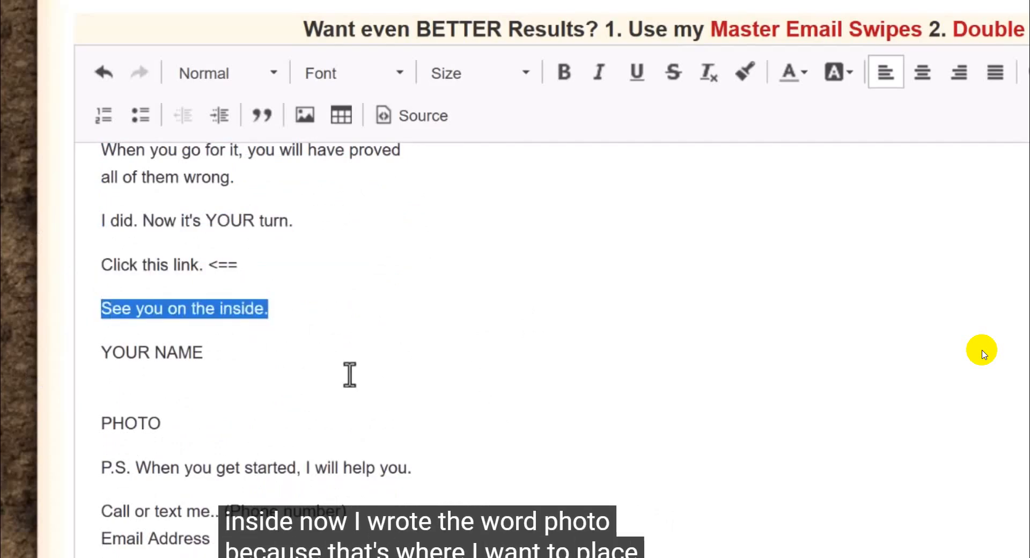
drag(164, 424, 434, 470)
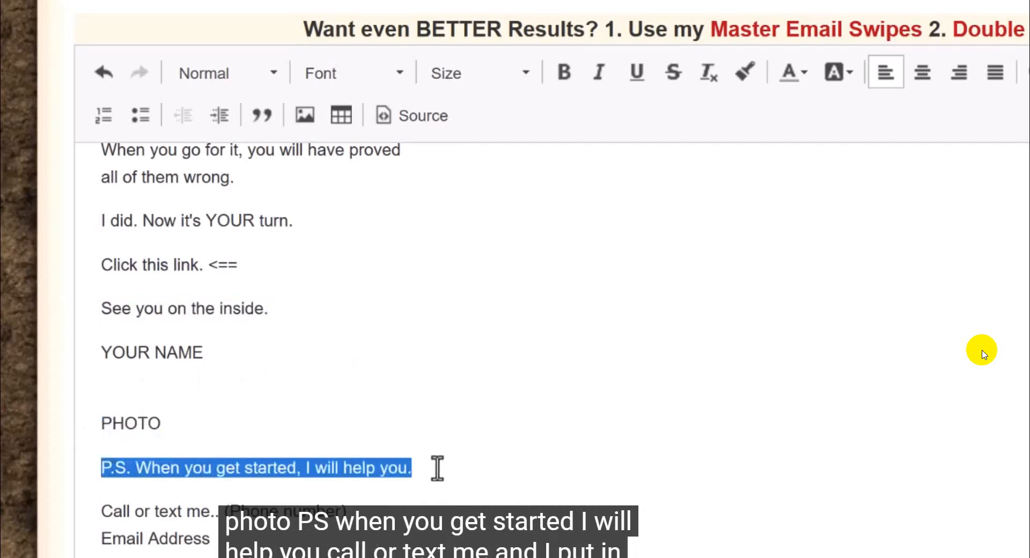
scroll(381, 391, down, 3)
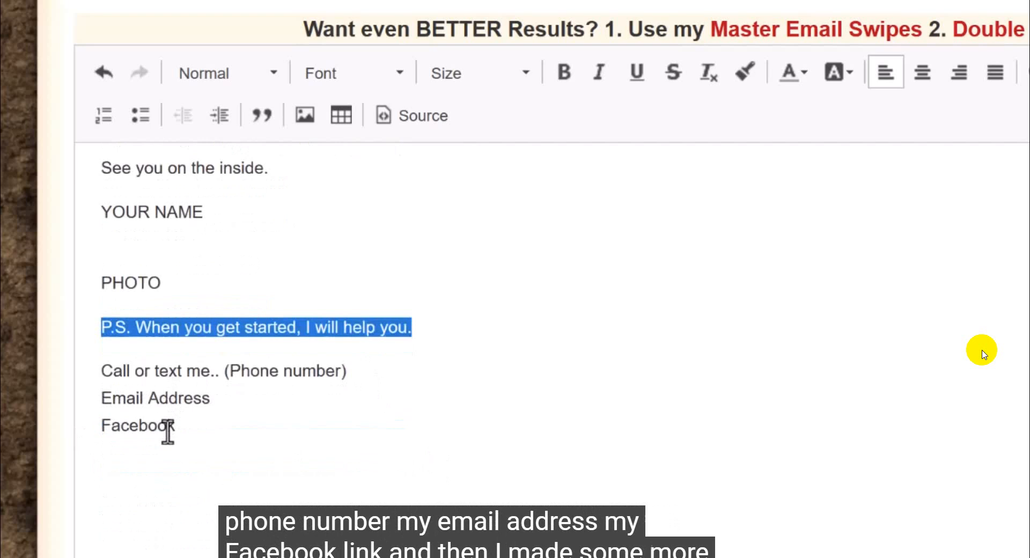
Step: Add more blank lines between the Facebook line and the three dots at the end of the email body
scroll(168, 462, down, 1)
scroll(169, 462, down, 3)
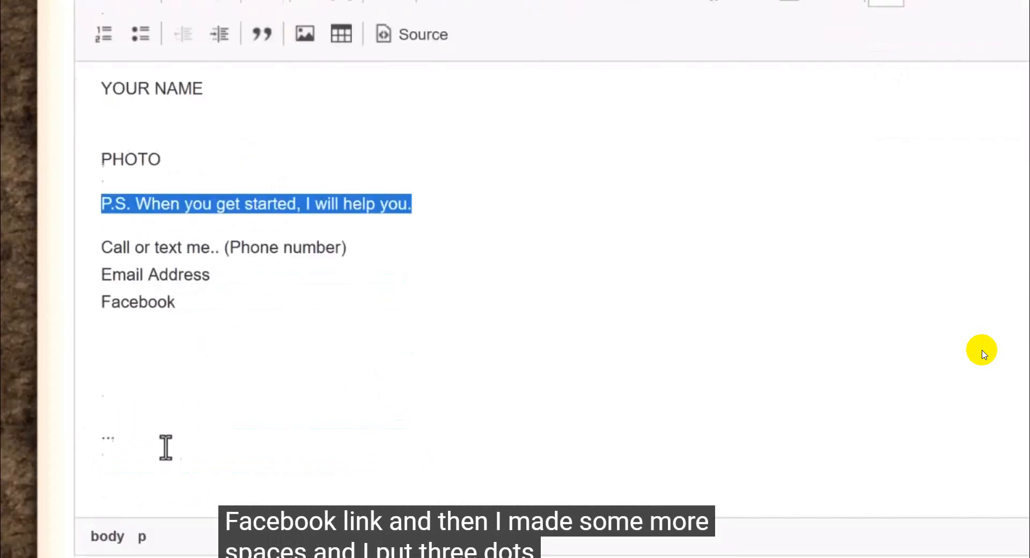
click(102, 321)
key(Return)
key(Return)
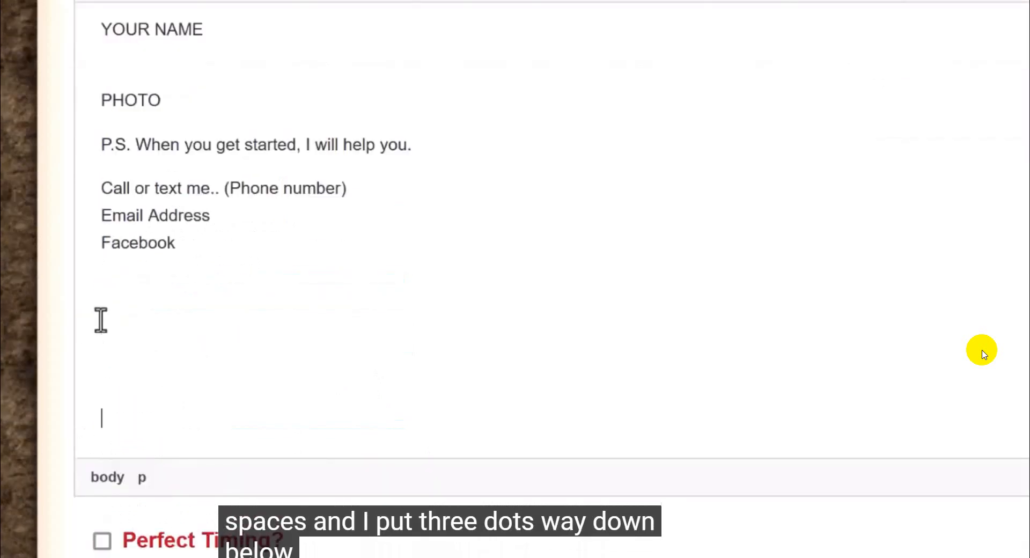
scroll(100, 320, down, 2)
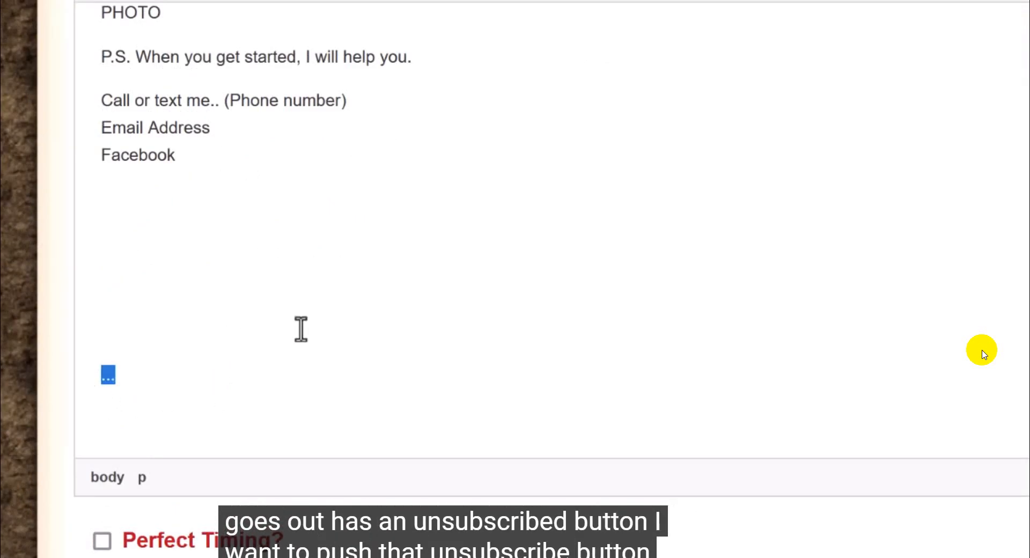
scroll(297, 329, up, 3)
scroll(294, 328, down, 3)
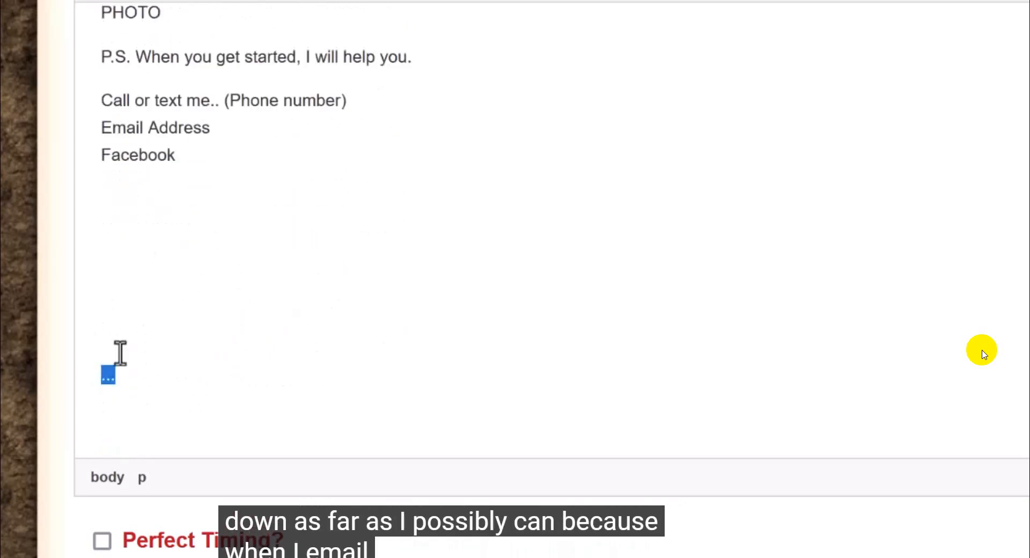
click(123, 328)
key(Return)
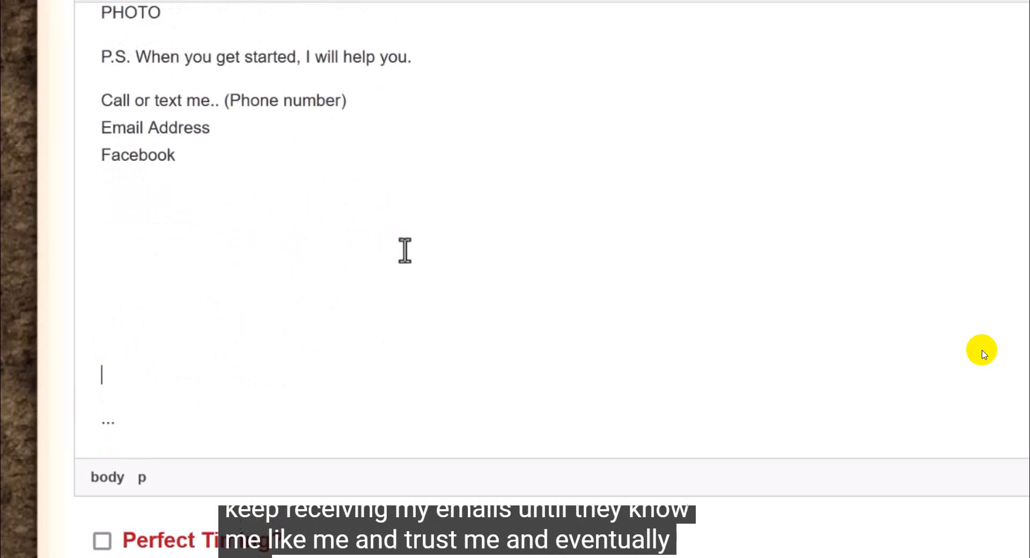
scroll(404, 251, down, 1)
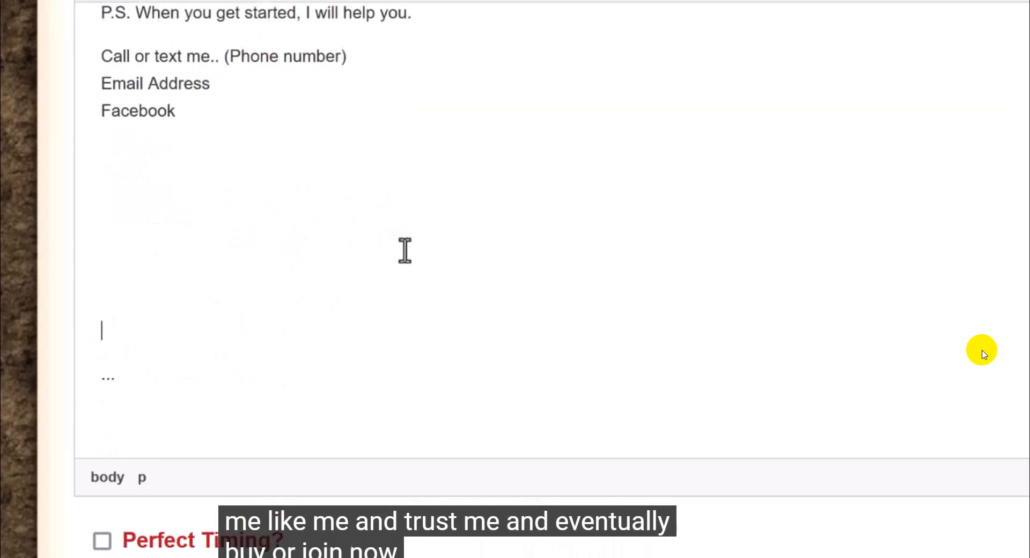
Step: Look through the whole email body for bold, italic, underlined or coloured text and photos
scroll(984, 353, up, 15)
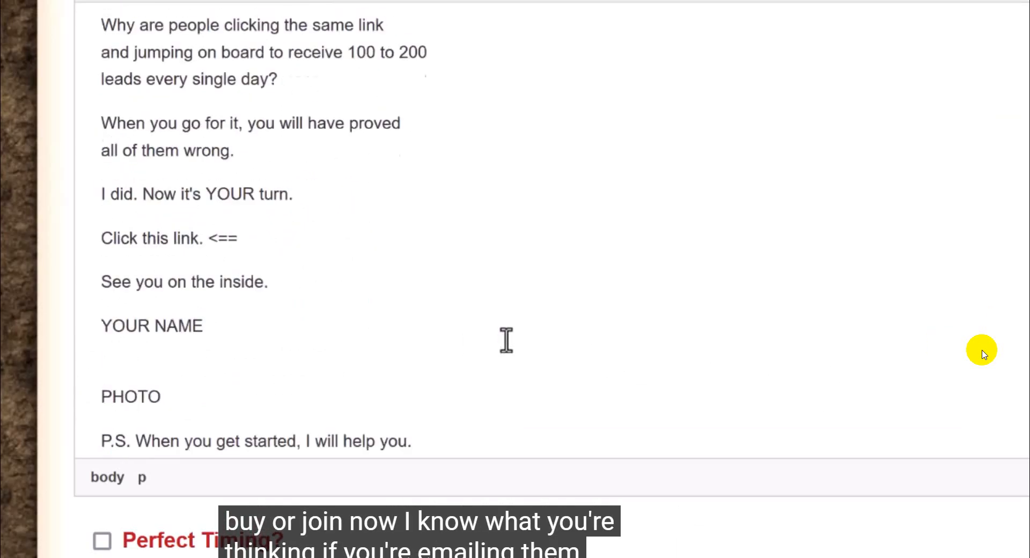
scroll(984, 354, up, 10)
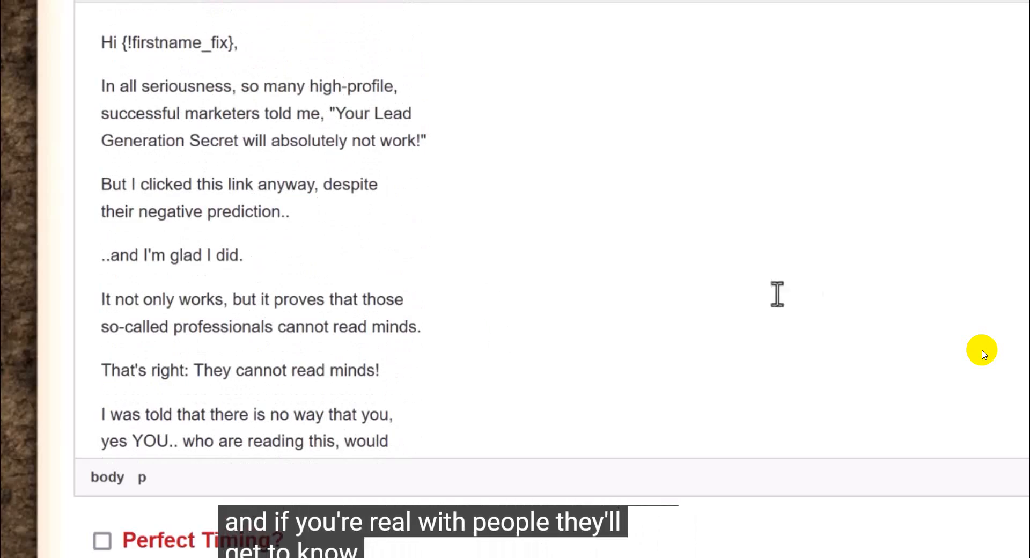
scroll(782, 323, up, 3)
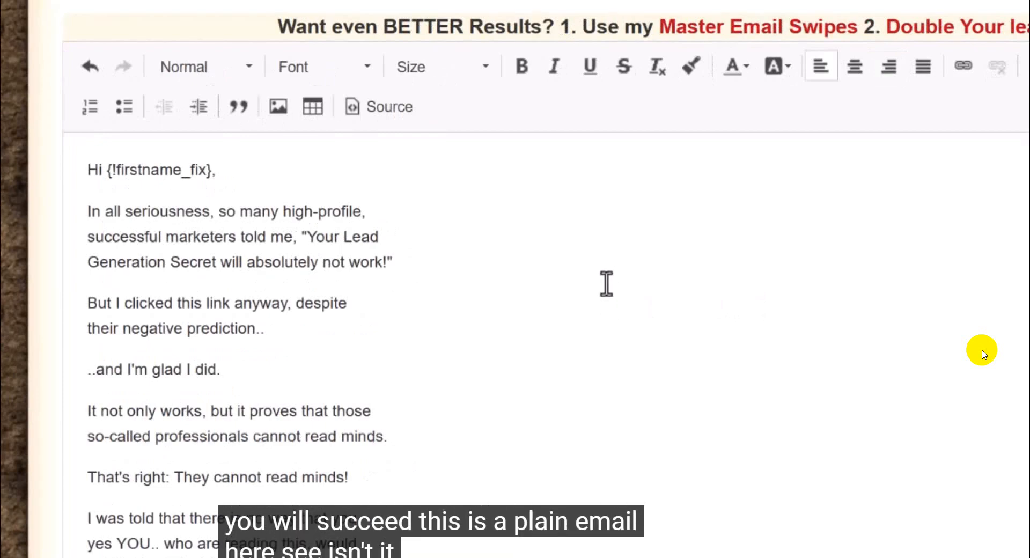
scroll(415, 275, down, 15)
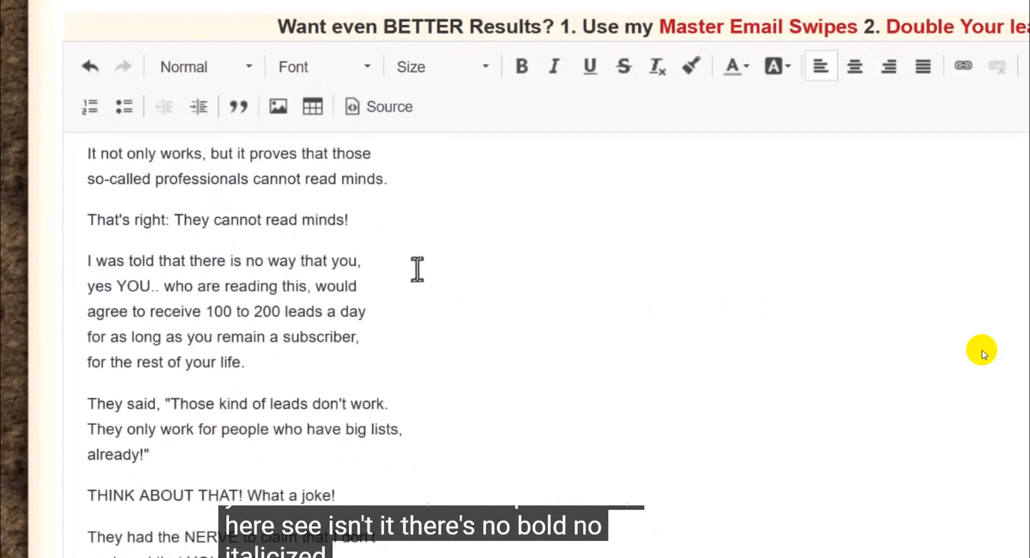
scroll(225, 279, down, 12)
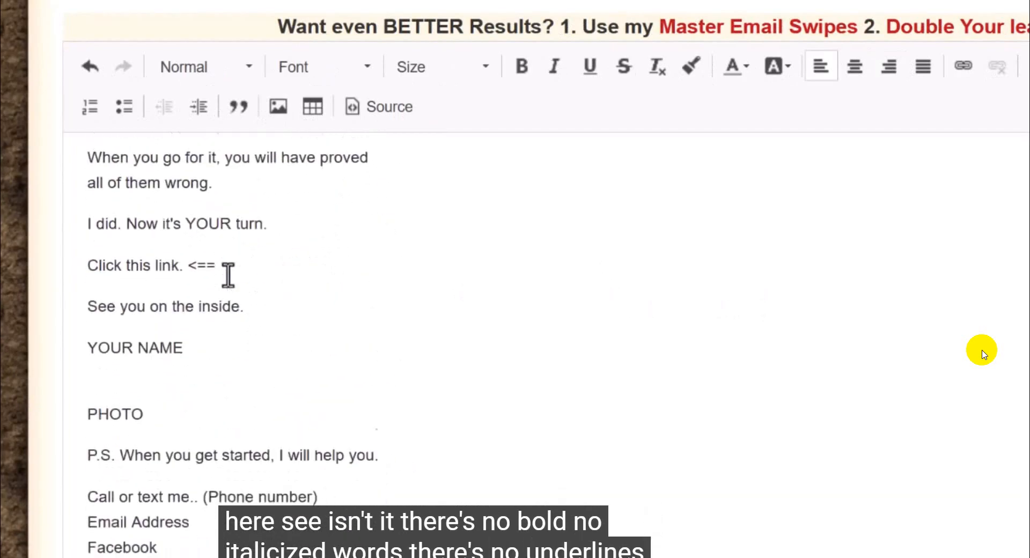
scroll(239, 279, up, 10)
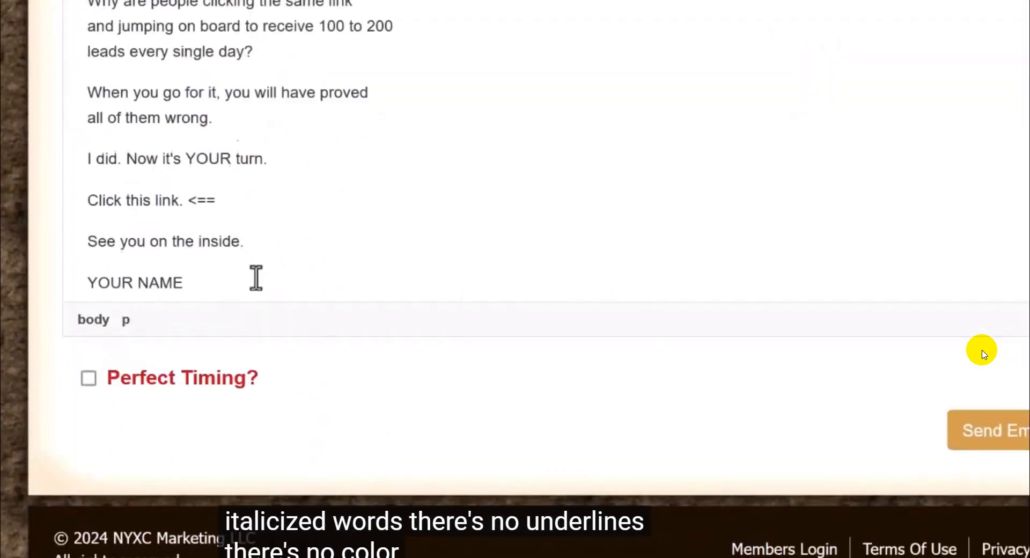
scroll(397, 498, up, 6)
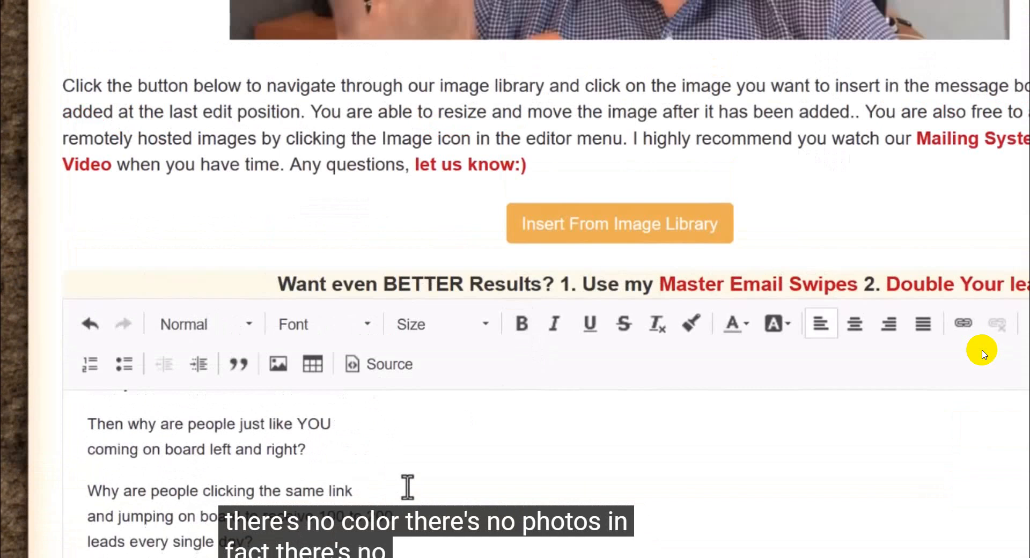
Step: Underline the word "seriousness" in the opening sentence of the email body
scroll(981, 351, down, 5)
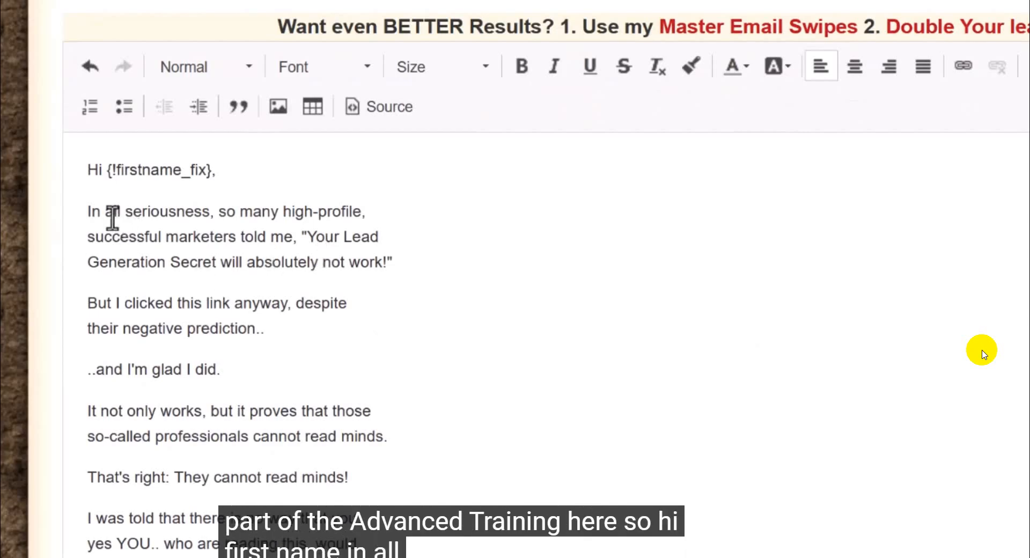
drag(129, 209, 202, 214)
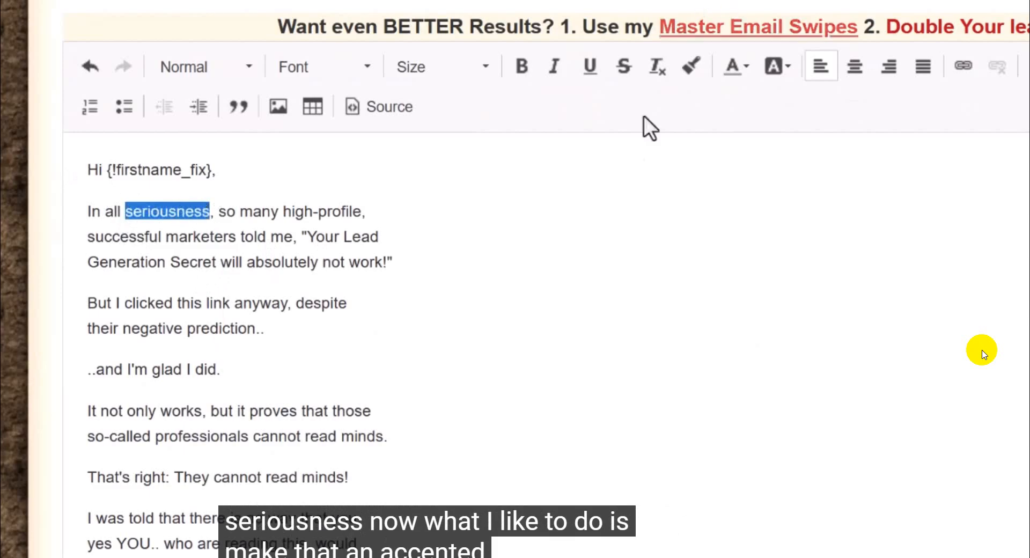
click(588, 69)
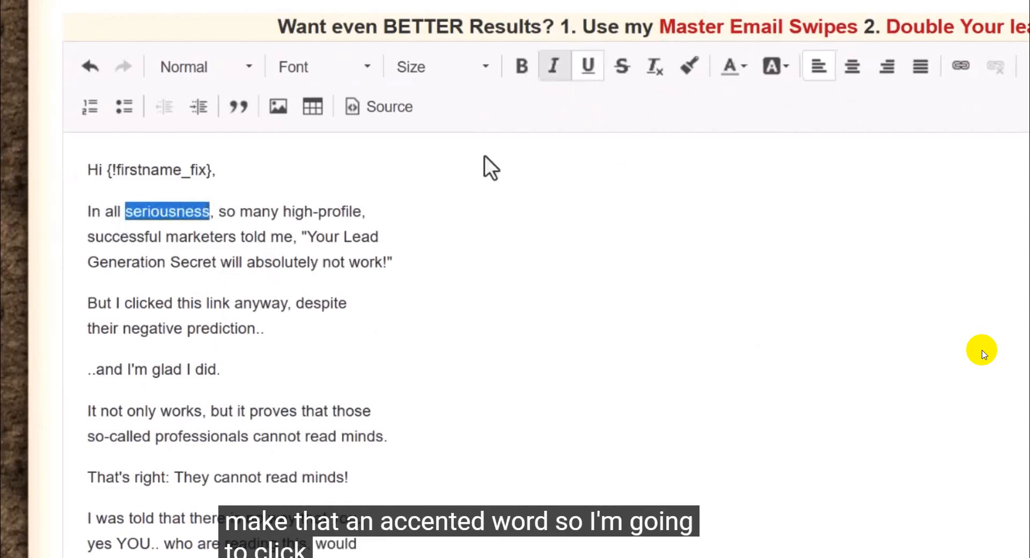
click(371, 212)
drag(211, 214, 133, 223)
click(270, 245)
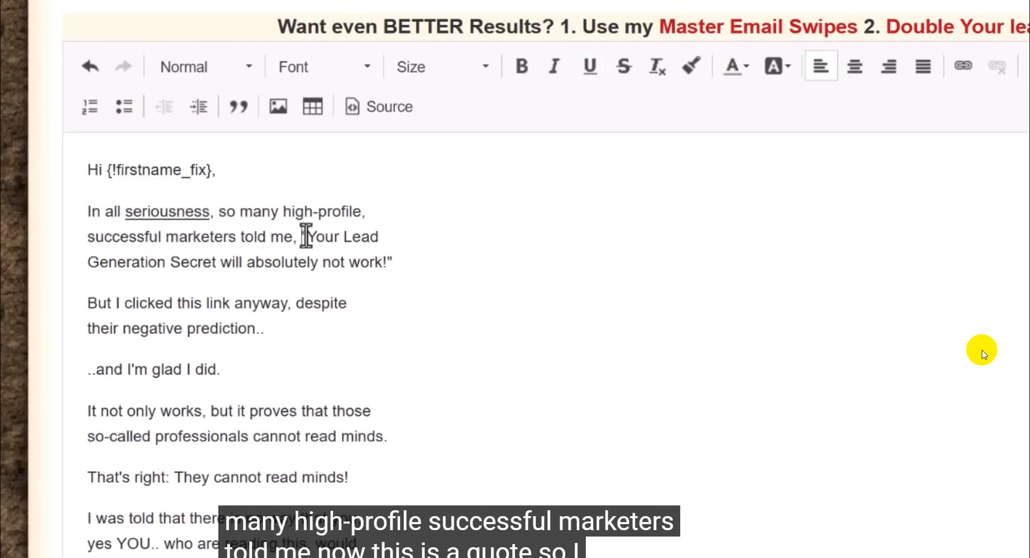
Step: Italicize the quote "Your Lead Generation Secret will absolutely not work!" and underline the word "not" within it
drag(306, 236, 402, 262)
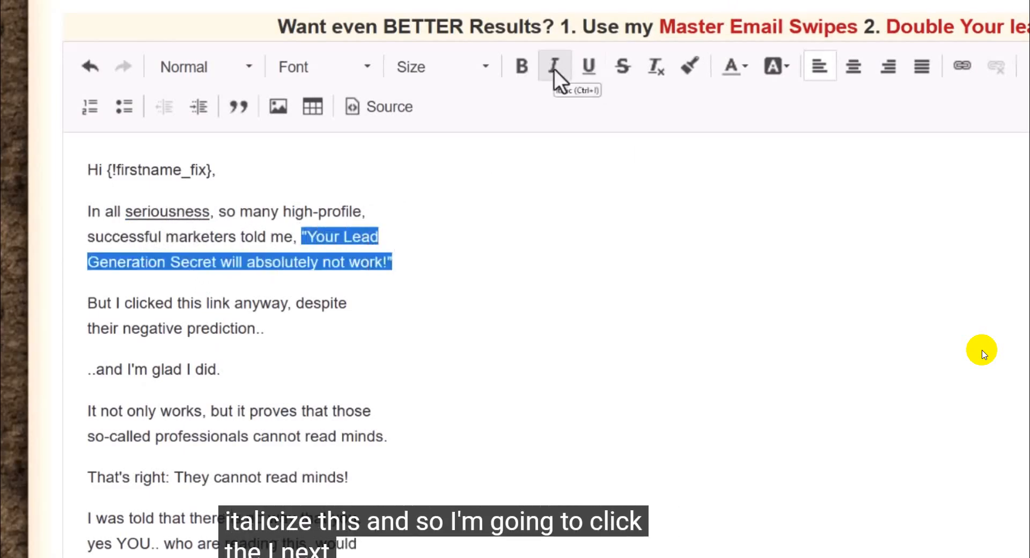
click(553, 68)
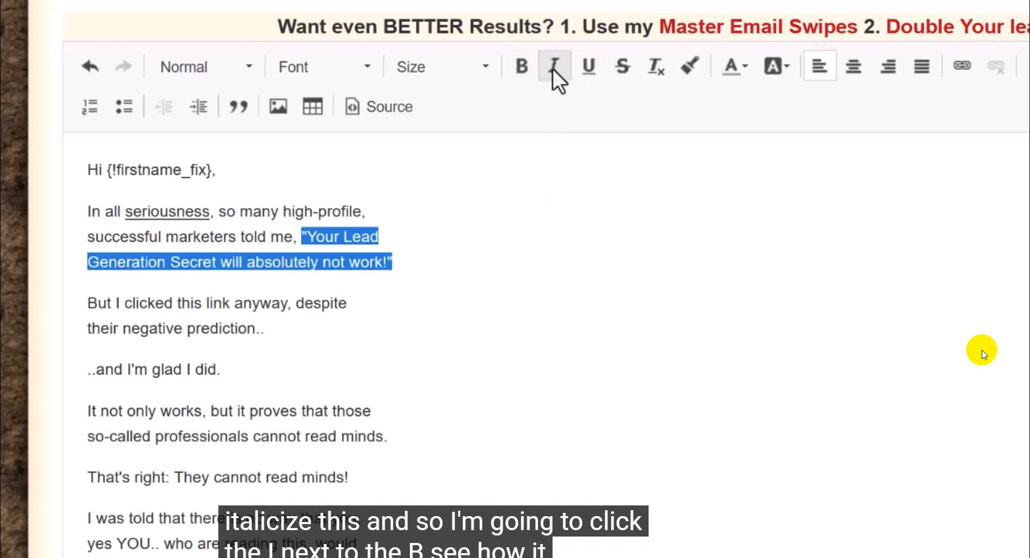
click(413, 241)
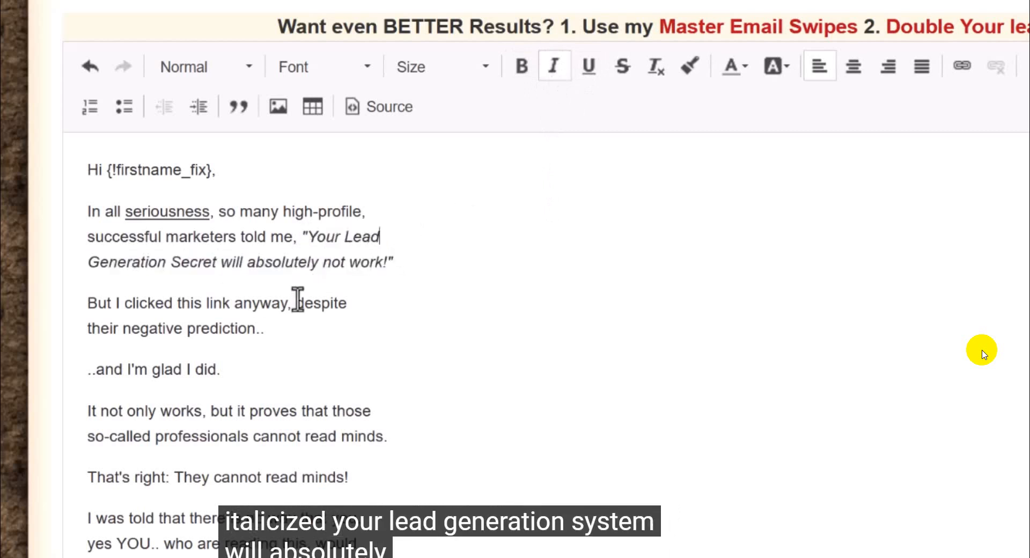
mouse_move(322, 262)
mouse_down()
mouse_move(352, 263)
mouse_move(325, 265)
mouse_up()
click(343, 263)
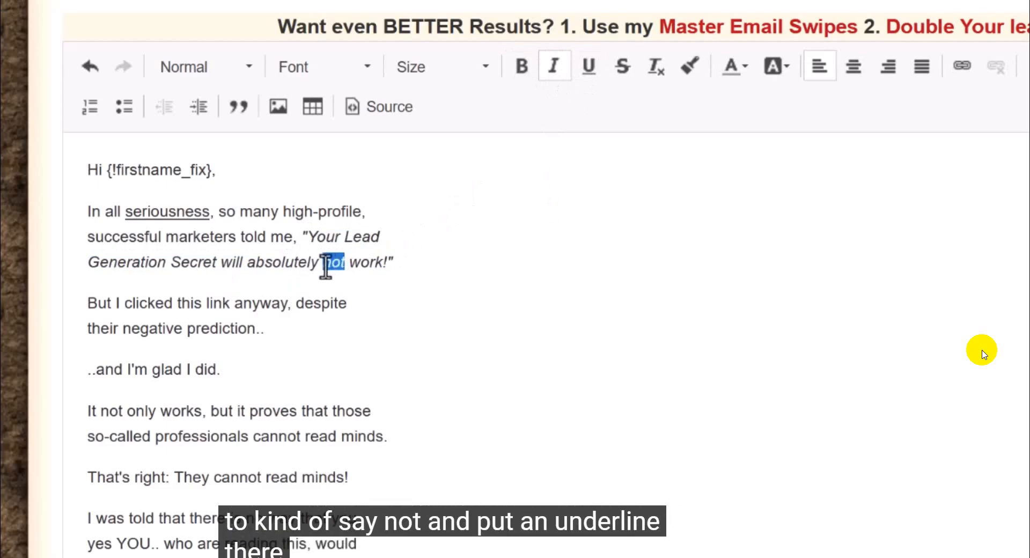
click(585, 67)
click(513, 220)
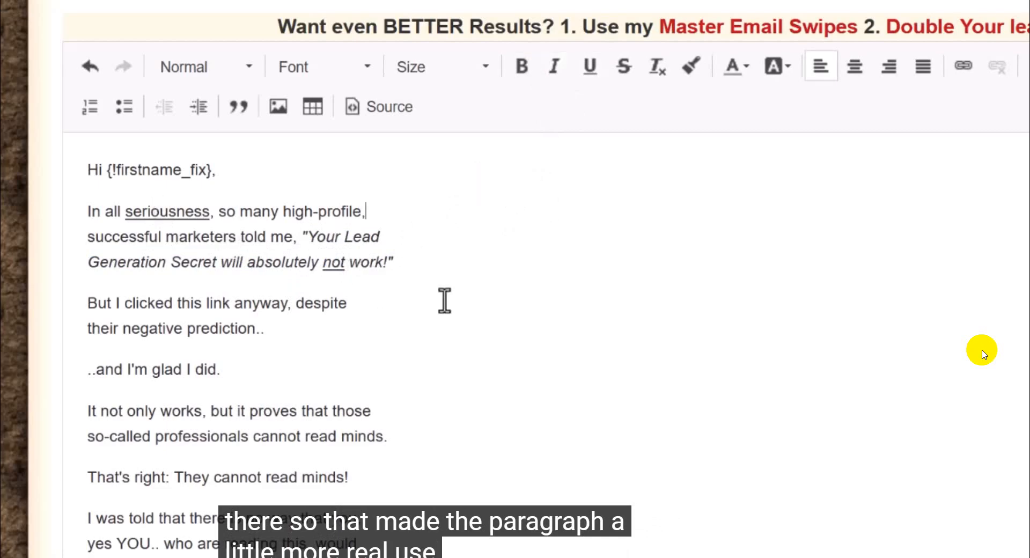
scroll(482, 318, down, 2)
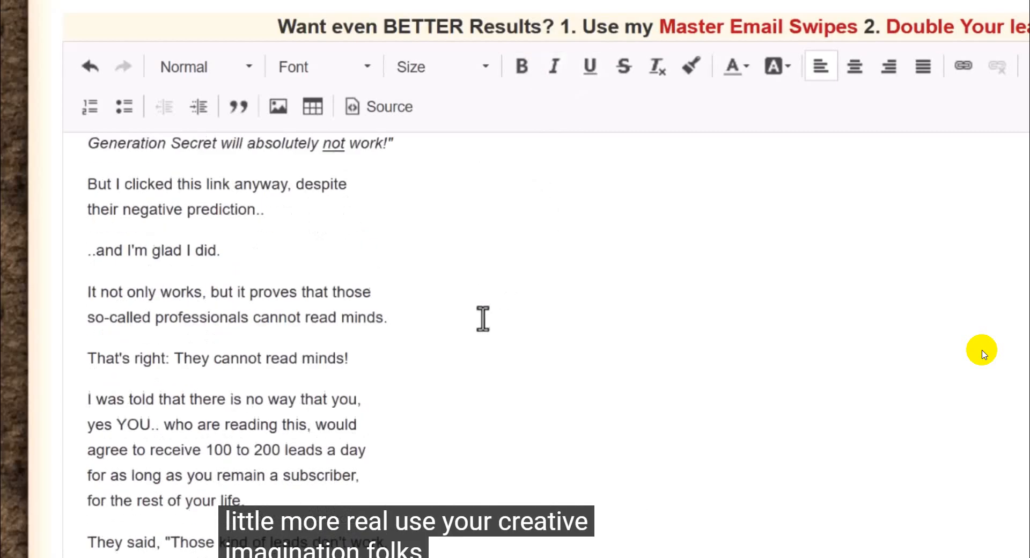
scroll(483, 319, up, 2)
scroll(482, 318, down, 1)
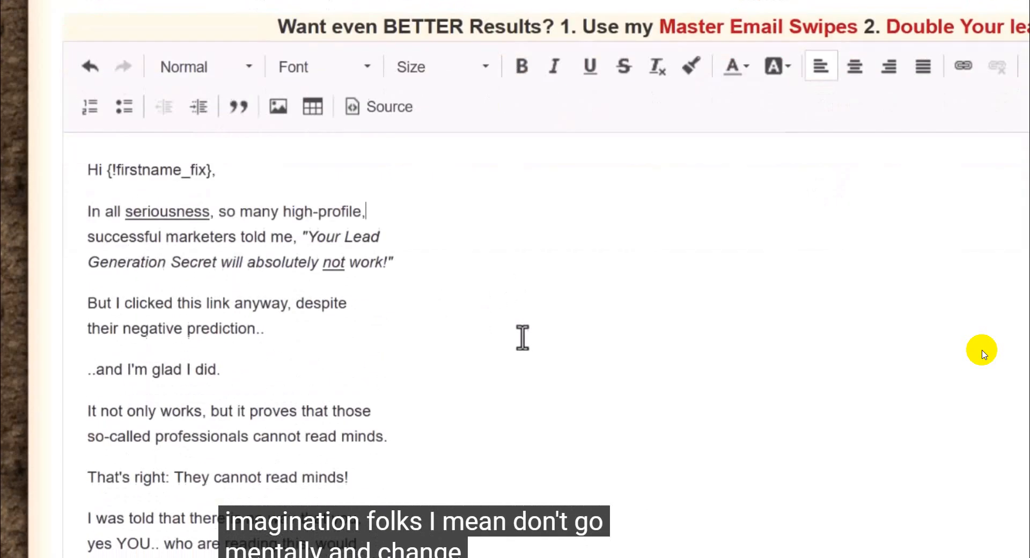
scroll(723, 304, down, 2)
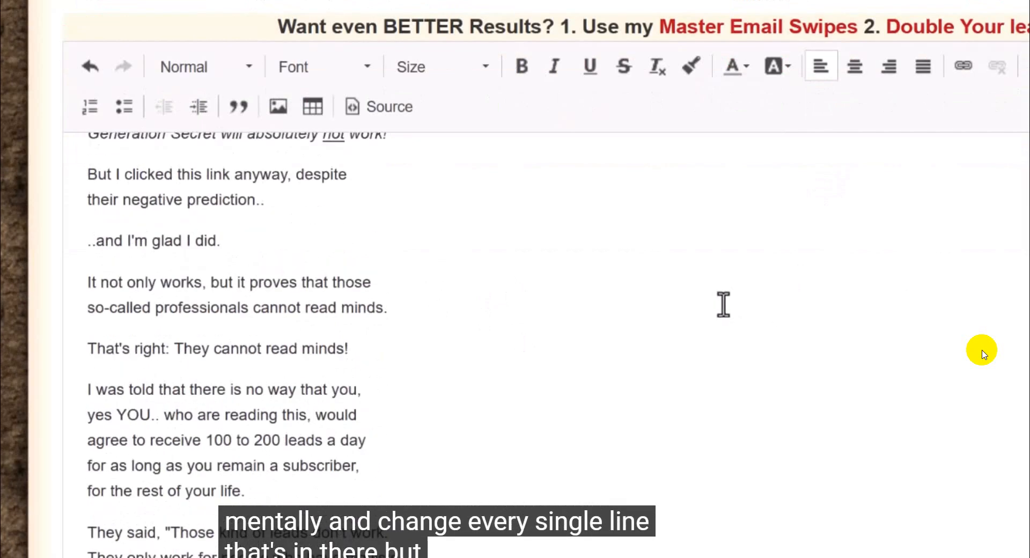
scroll(722, 304, up, 2)
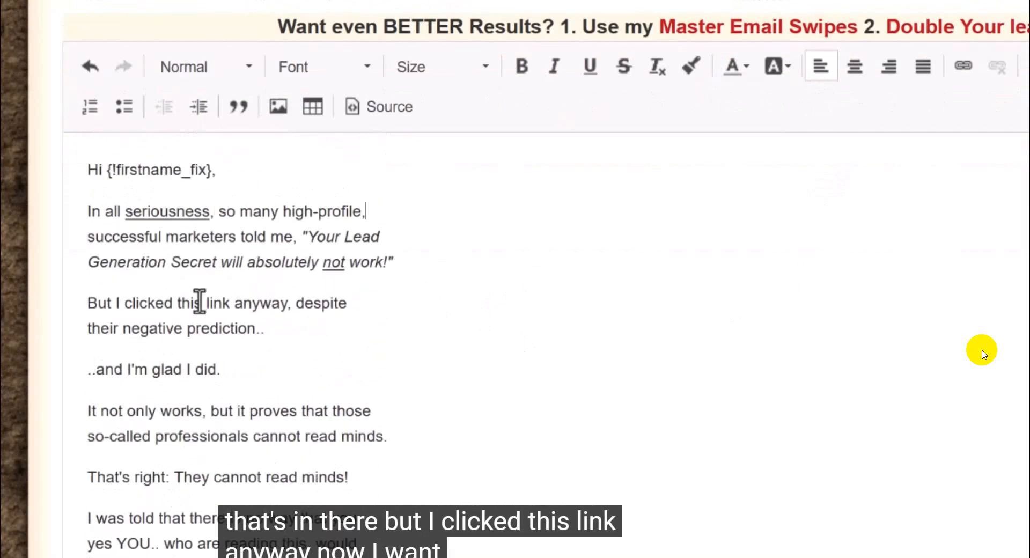
Step: Switch to the MLGS-text note and copy only the affiliate link ending in &src=mlgs, without the "MY LINK:" label
drag(87, 303, 323, 320)
click(253, 303)
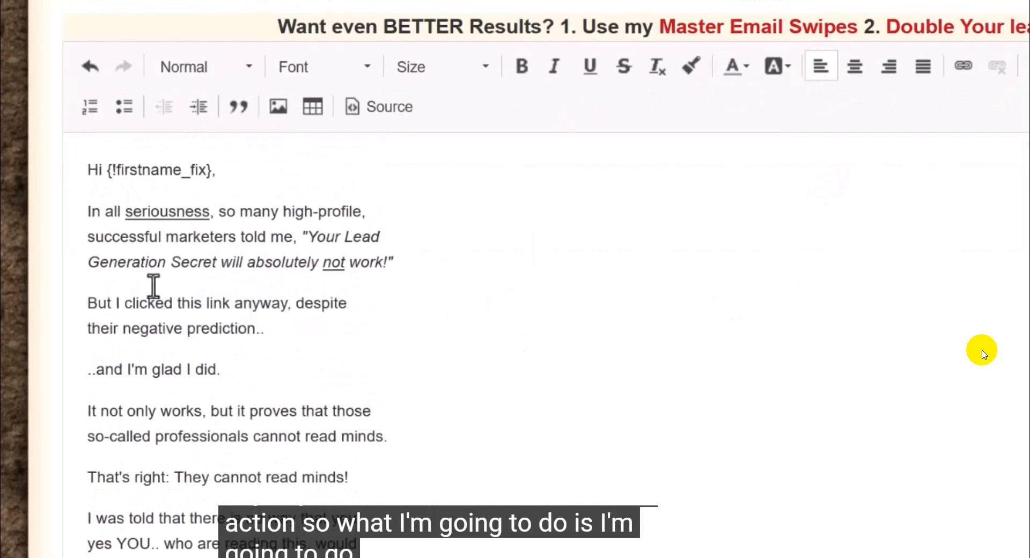
drag(168, 302, 280, 302)
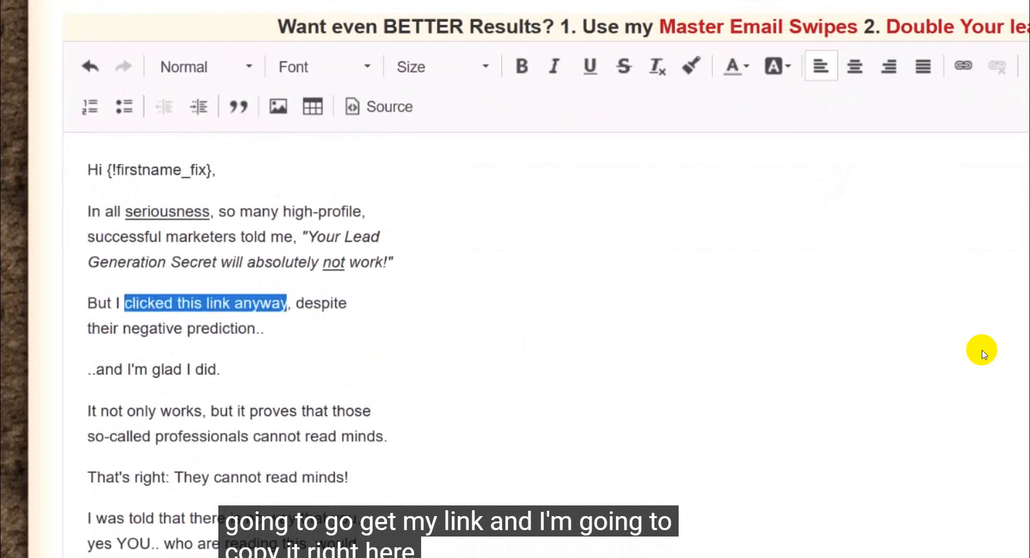
mouse_move(794, 557)
click(833, 550)
scroll(563, 129, up, 3)
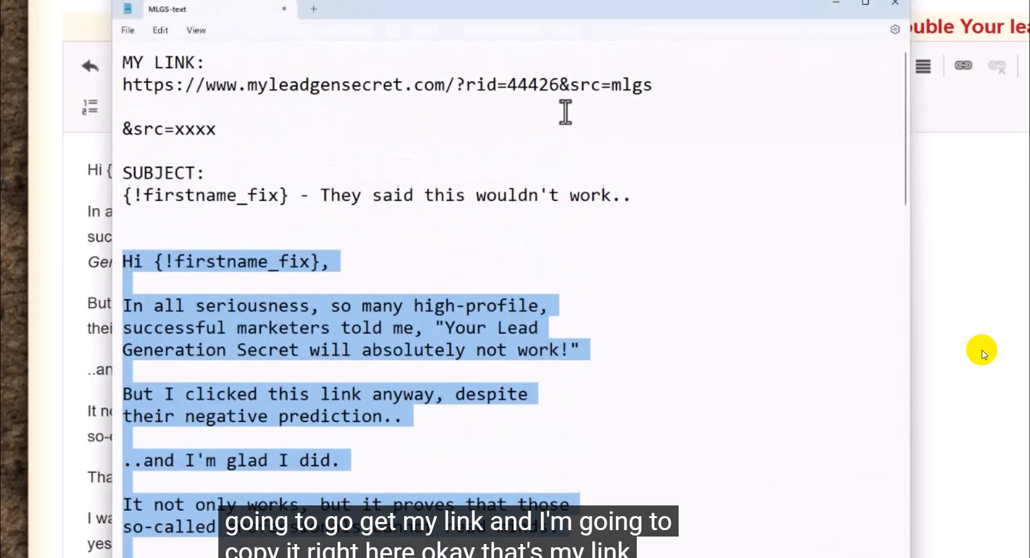
drag(651, 85, 122, 86)
right_click(136, 81)
click(177, 151)
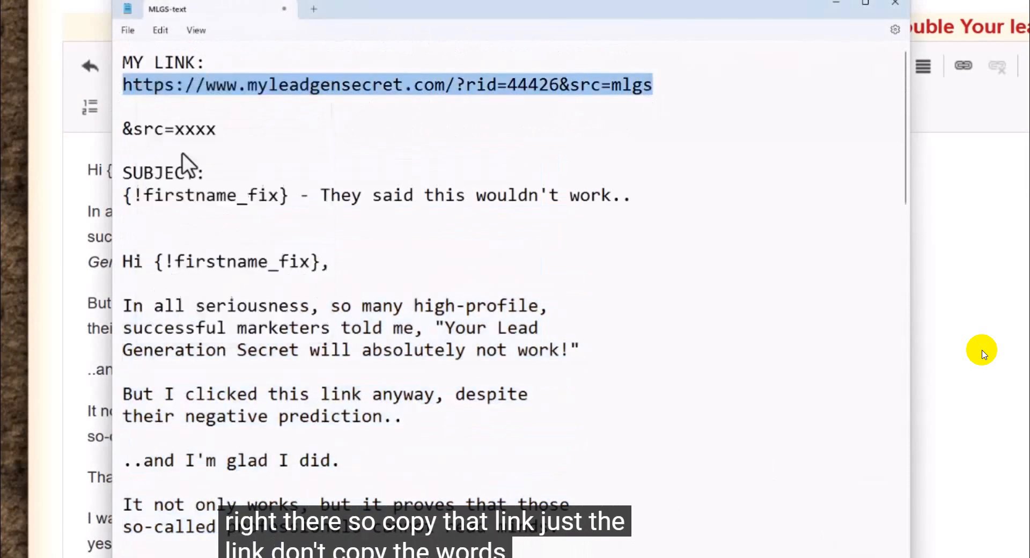
Step: Back in the email, start a link on the words "clicked this link anyway" and paste the copied affiliate URL as its address
click(89, 132)
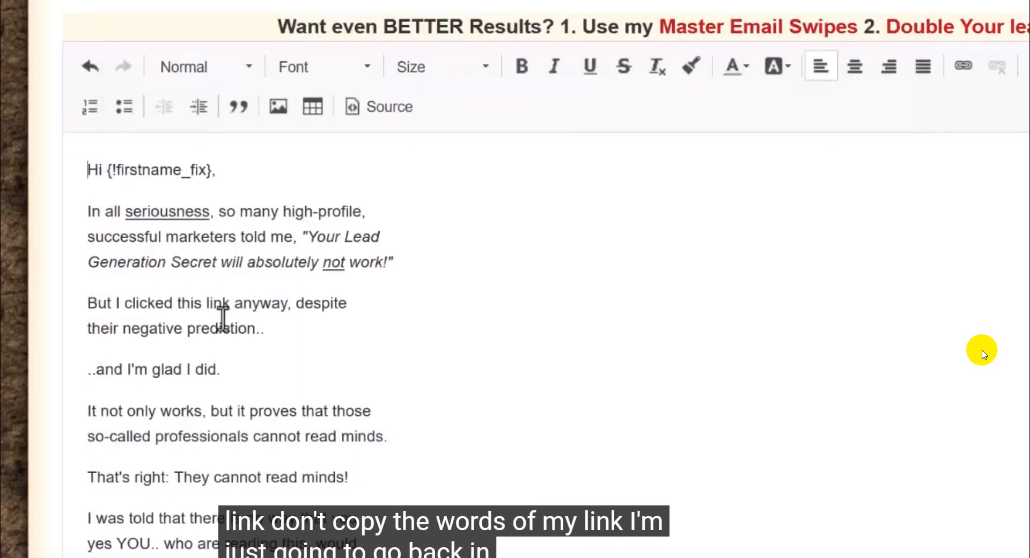
drag(286, 303, 124, 302)
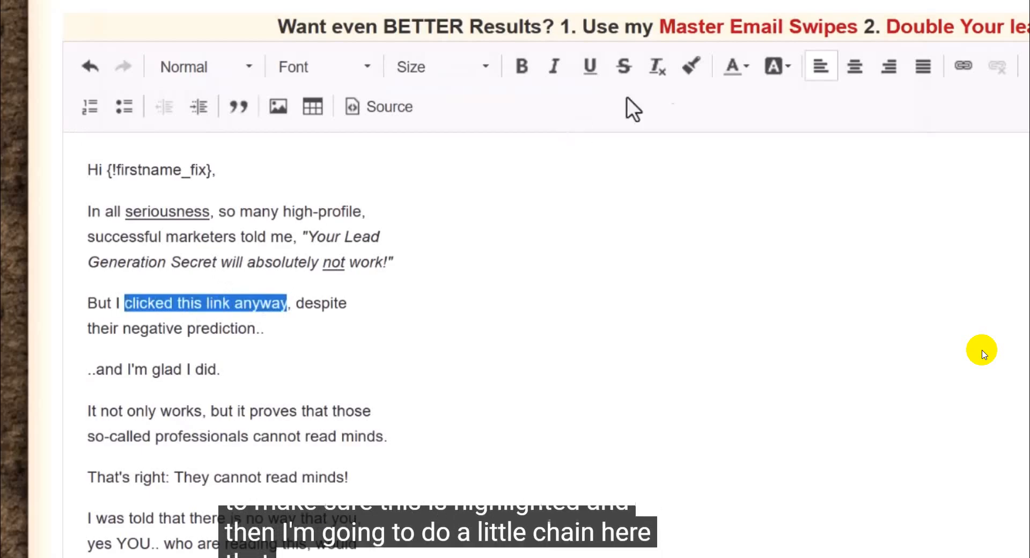
click(963, 64)
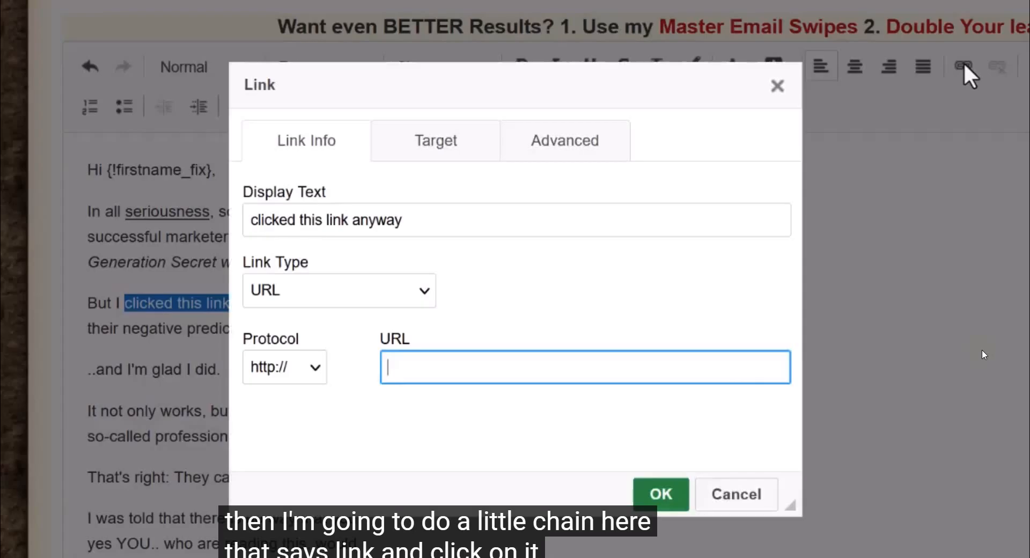
key(ctrl+v)
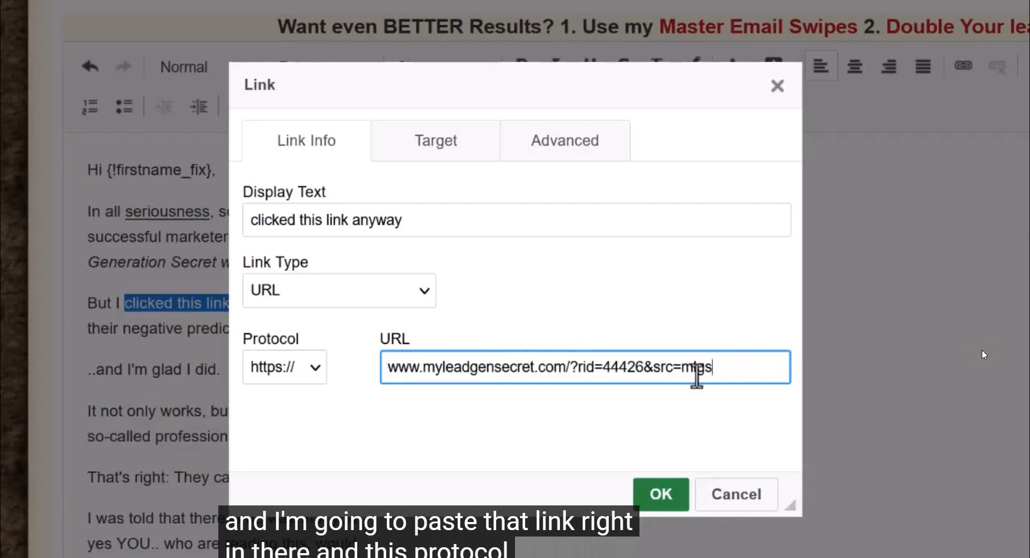
drag(712, 375, 272, 372)
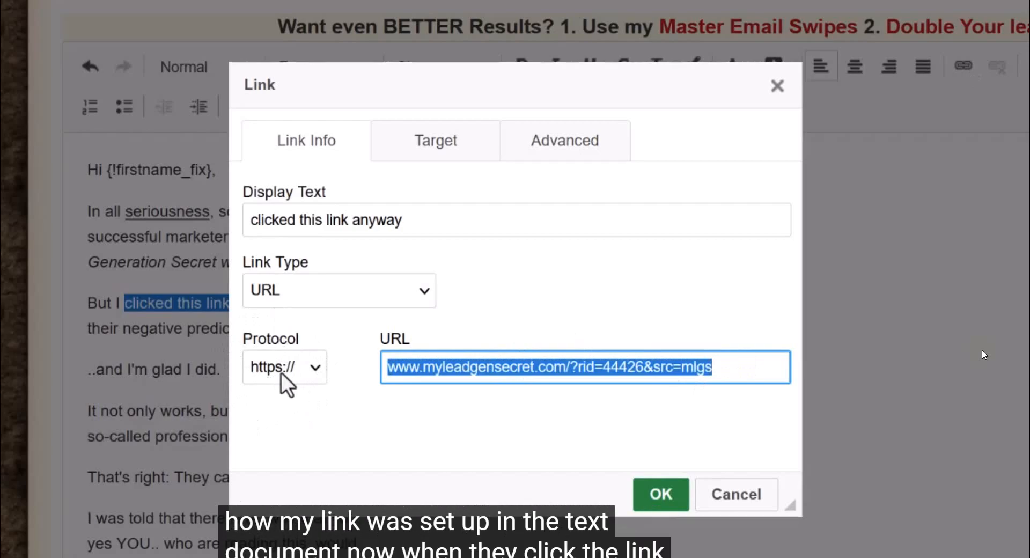
click(460, 391)
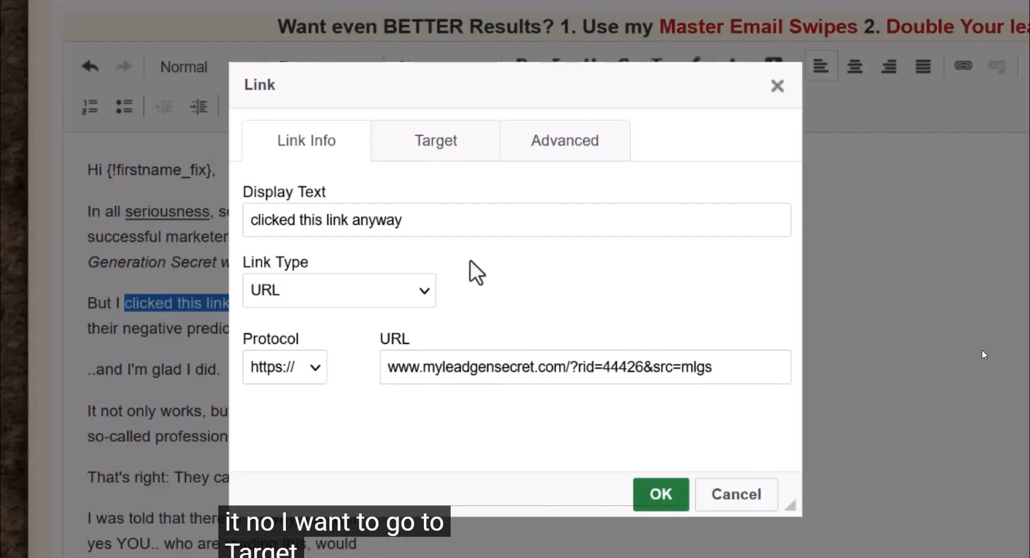
Step: Set the link's target to New Window (_blank) and return to its URL details
click(443, 151)
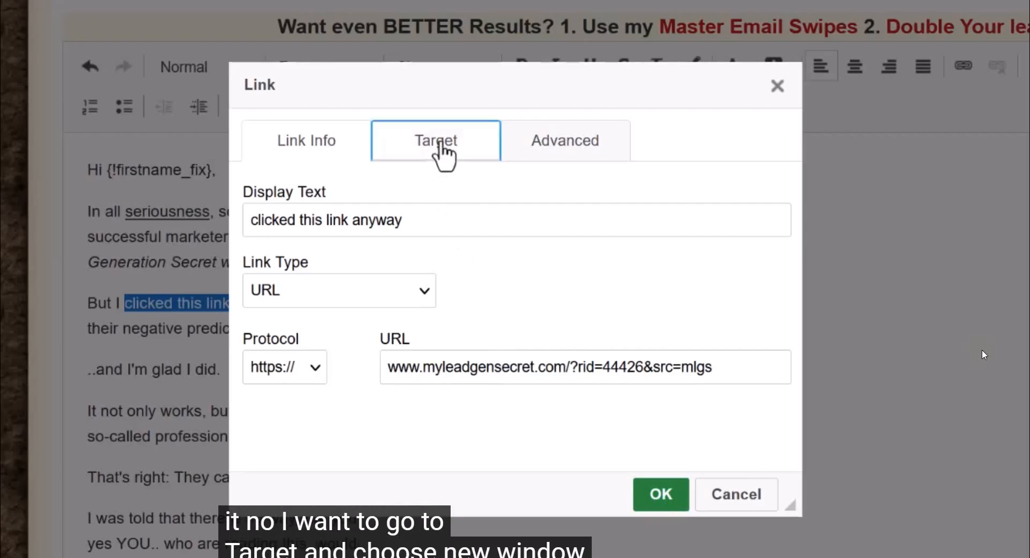
click(432, 217)
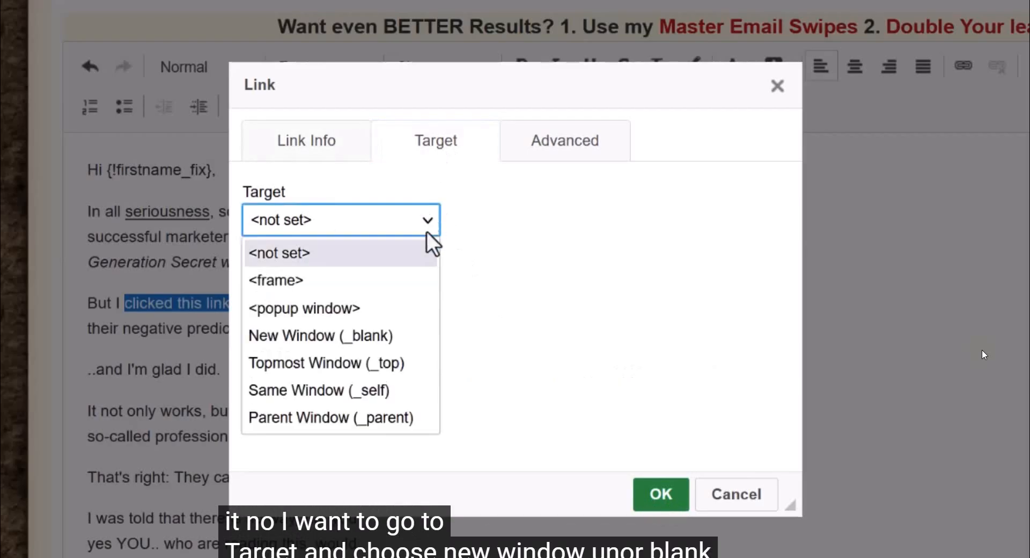
click(319, 335)
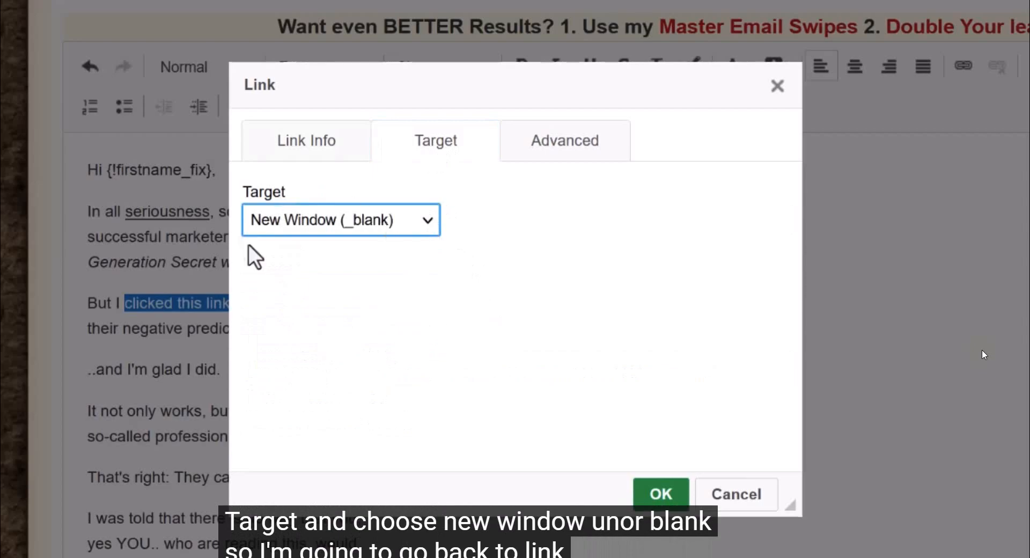
click(312, 146)
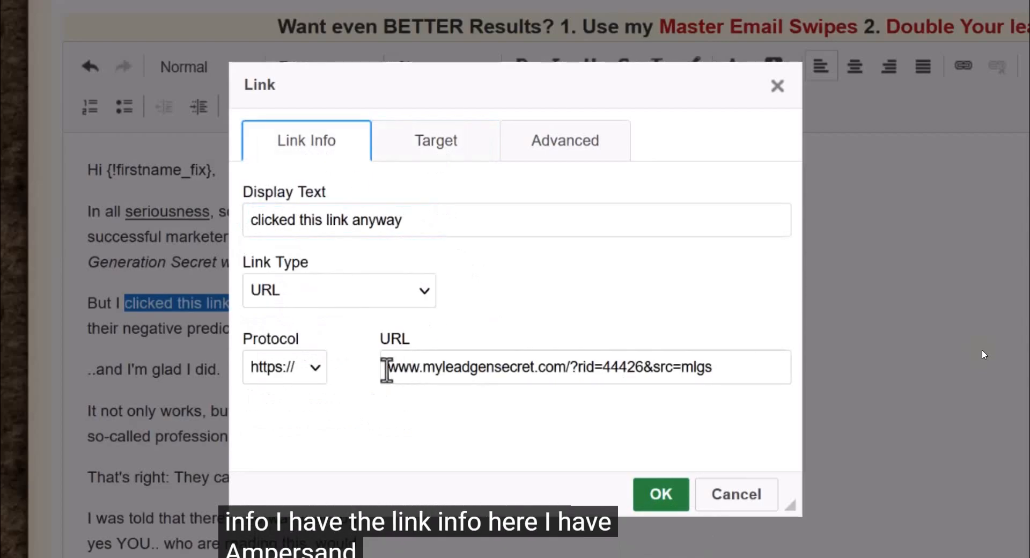
Step: Check the URL's &src=mlgs tag and the new-window target, and apply the link to "clicked this link anyway"
drag(386, 368, 744, 385)
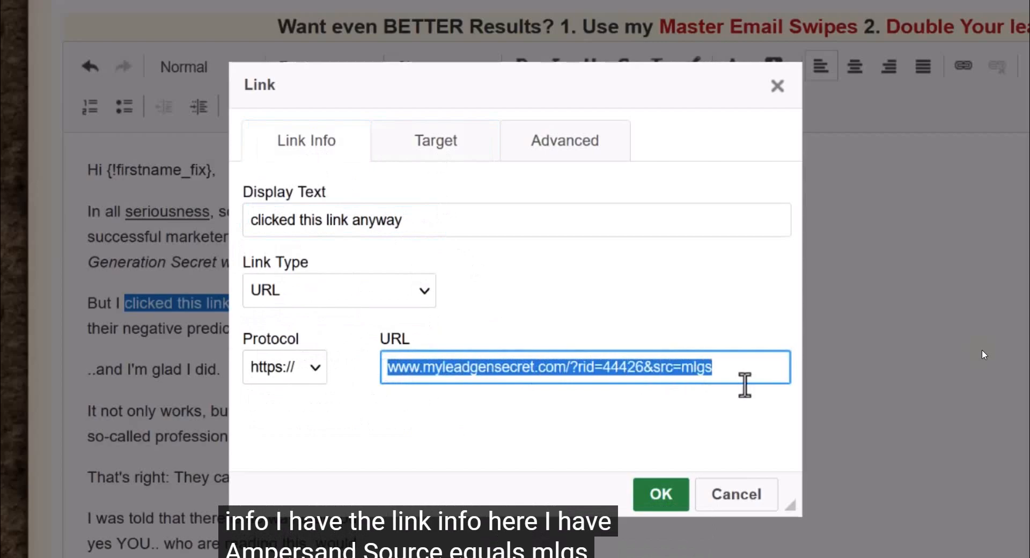
click(670, 367)
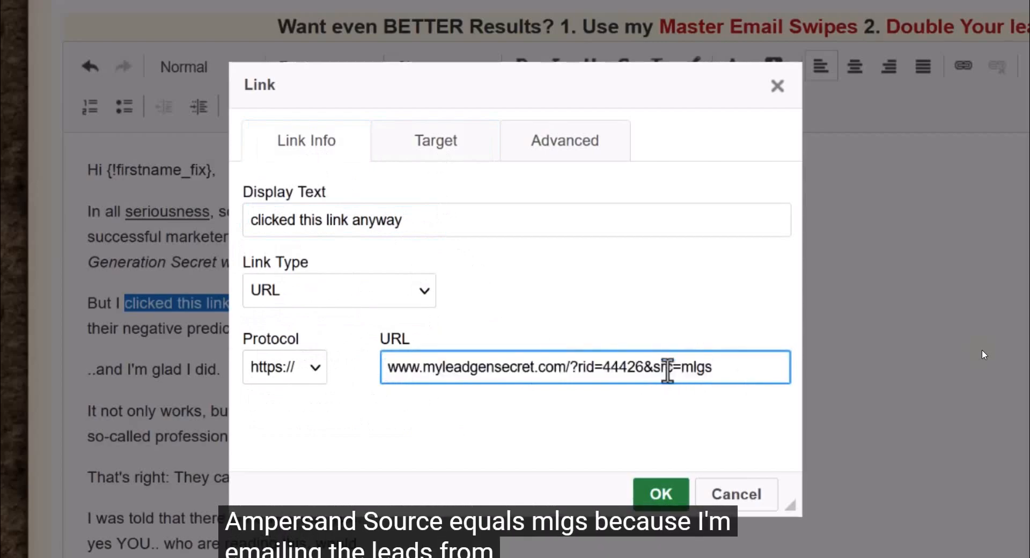
drag(645, 370, 738, 367)
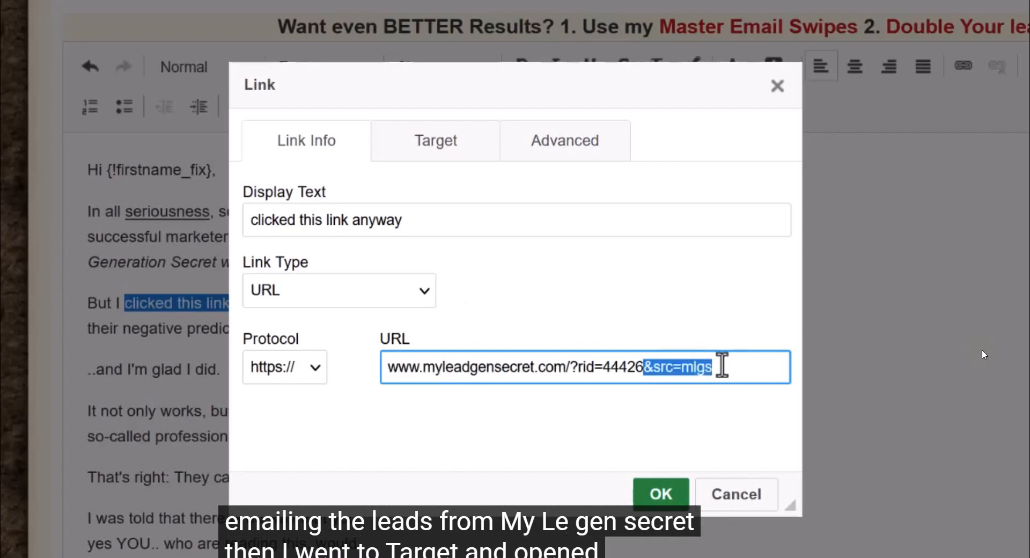
click(448, 161)
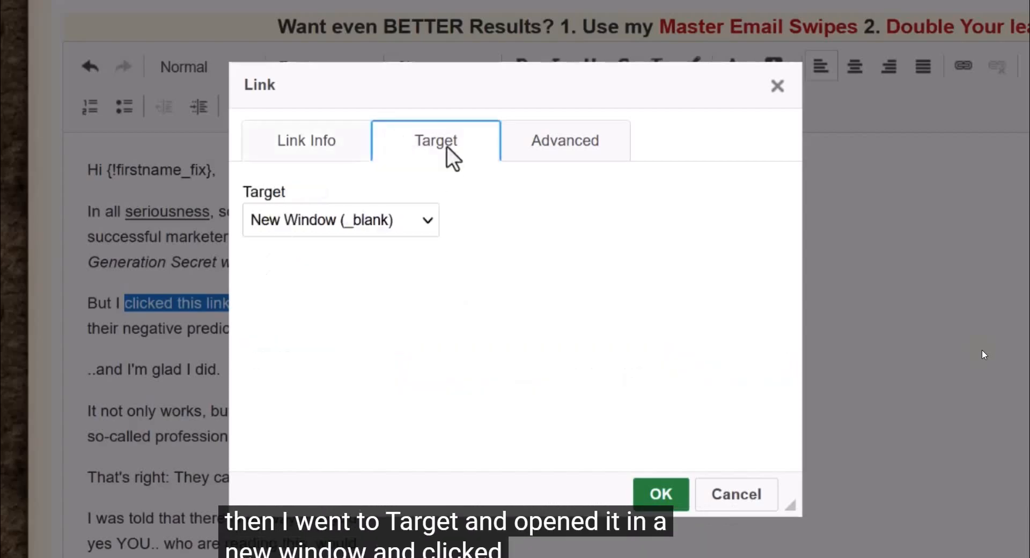
click(433, 220)
click(433, 220)
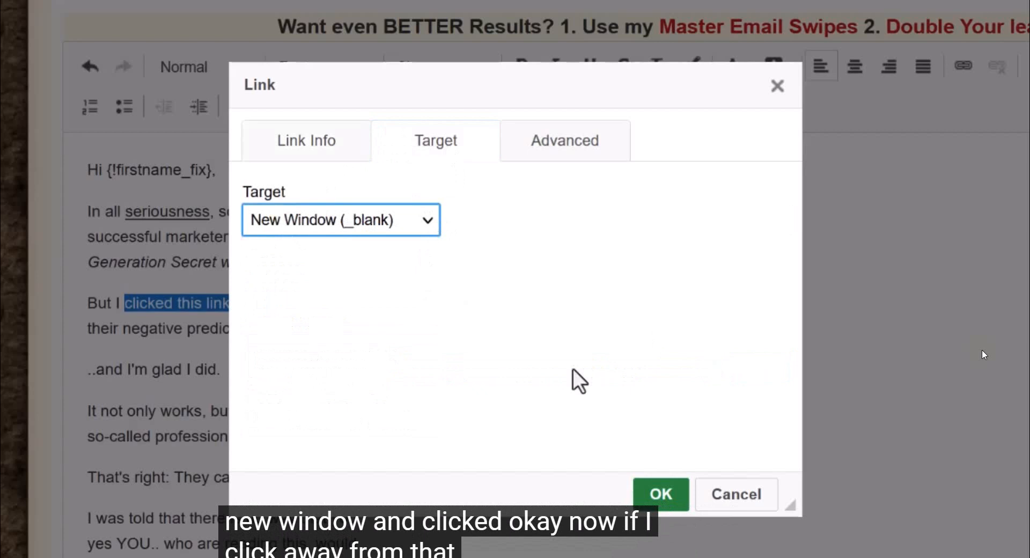
click(660, 492)
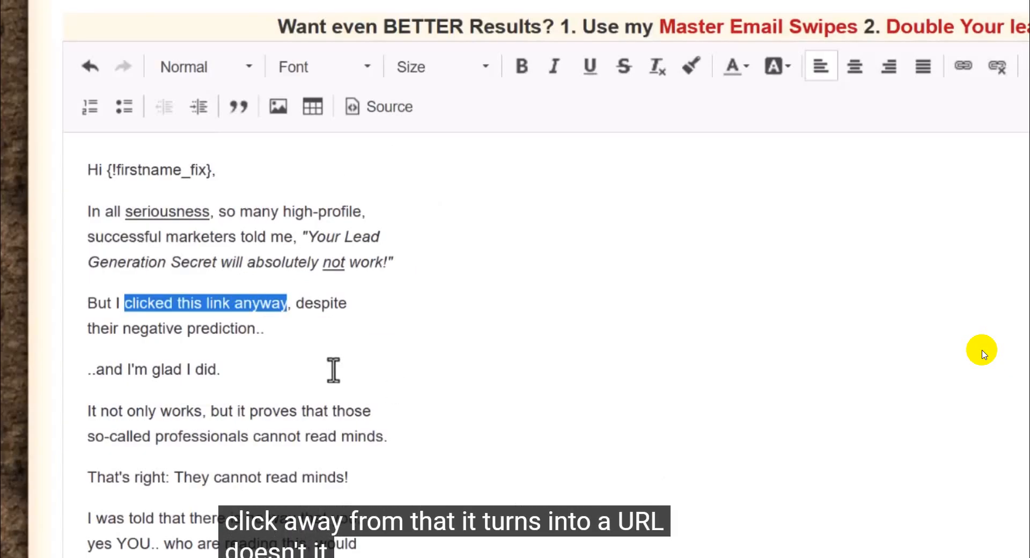
click(473, 337)
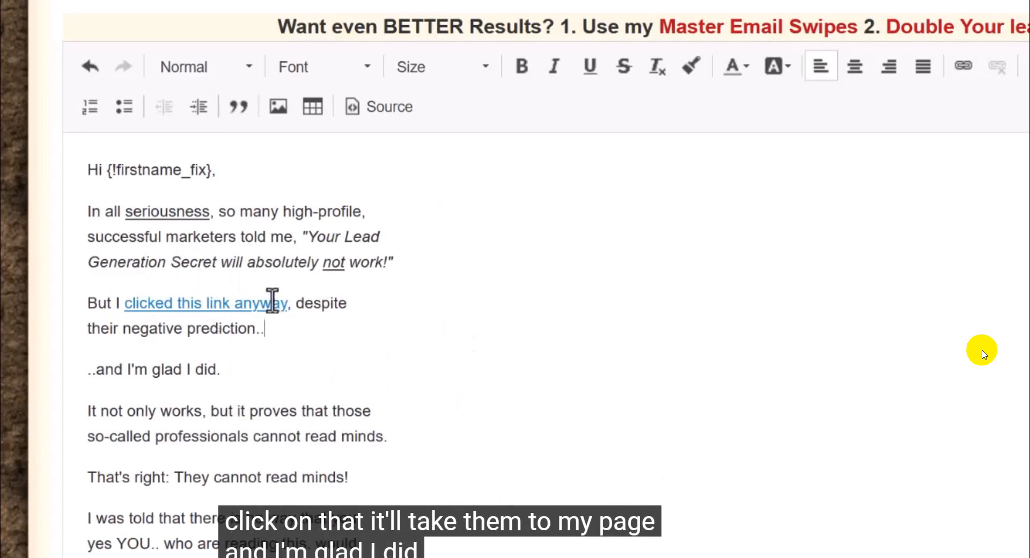
drag(288, 303, 117, 302)
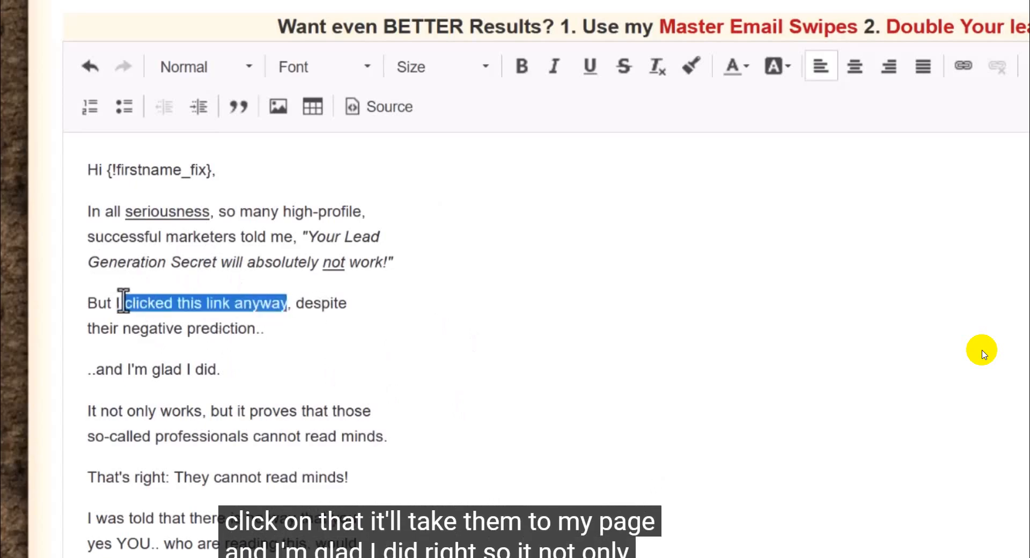
Step: Make the word "works" bold in the sentence beginning "It not only works"
click(102, 371)
drag(90, 369, 220, 370)
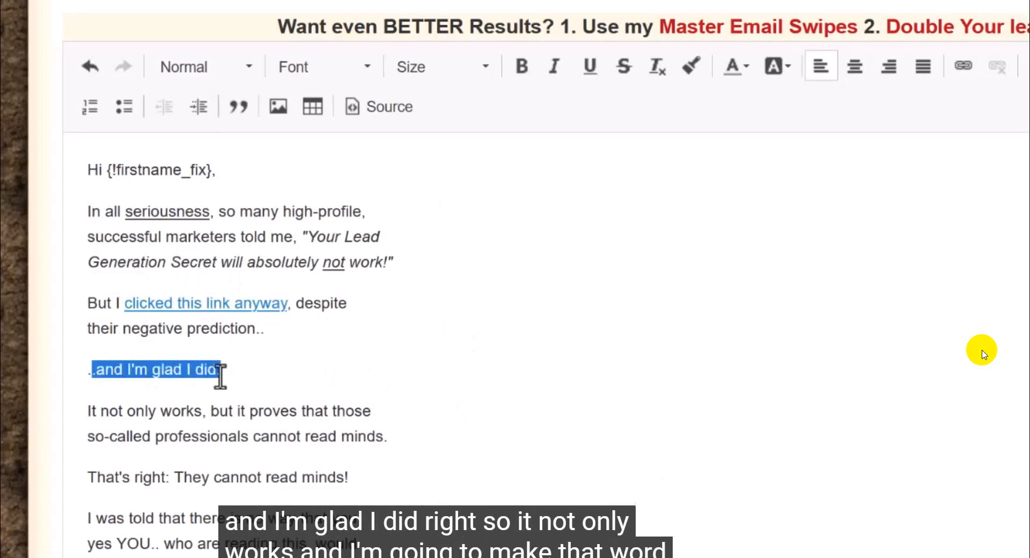
scroll(217, 370, down, 5)
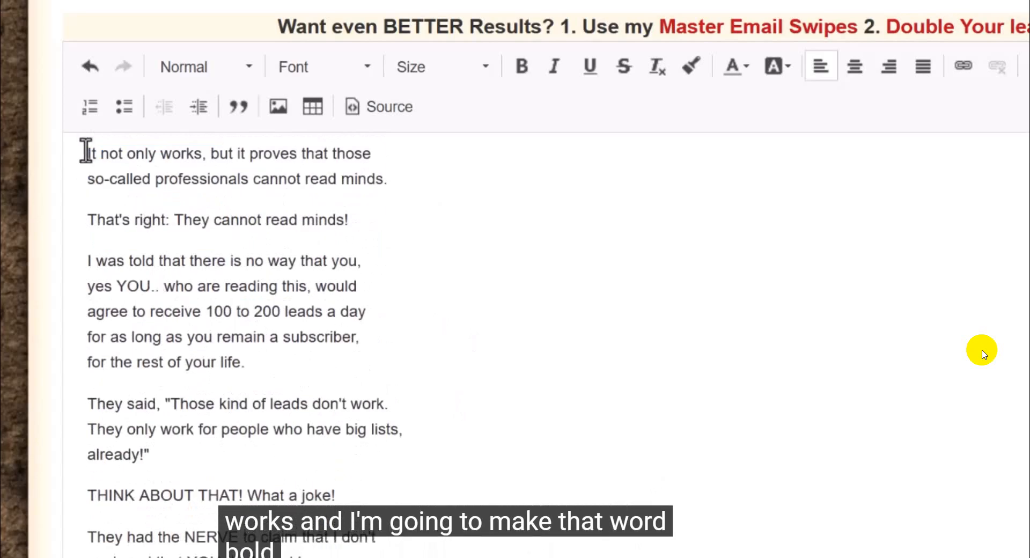
drag(161, 156, 203, 156)
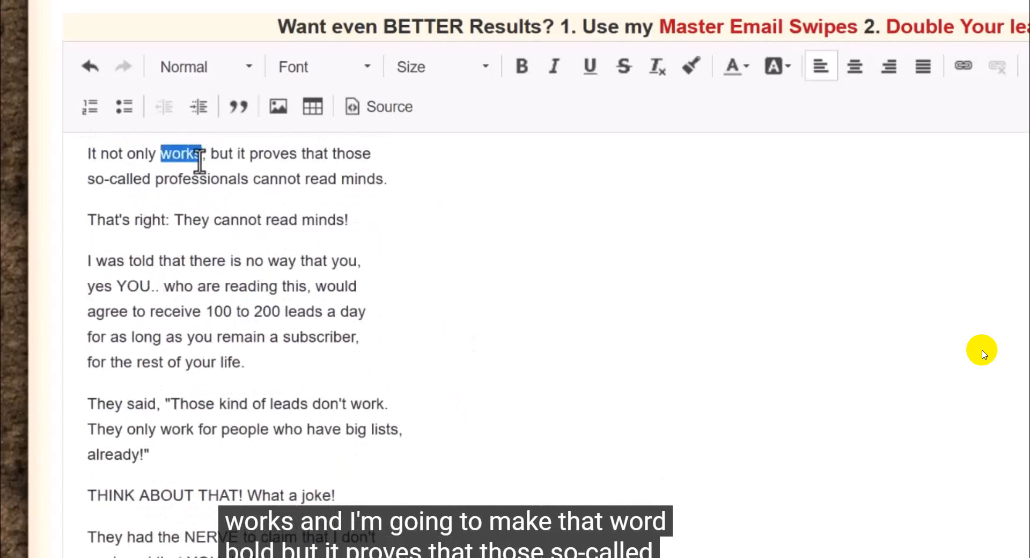
click(522, 69)
click(472, 188)
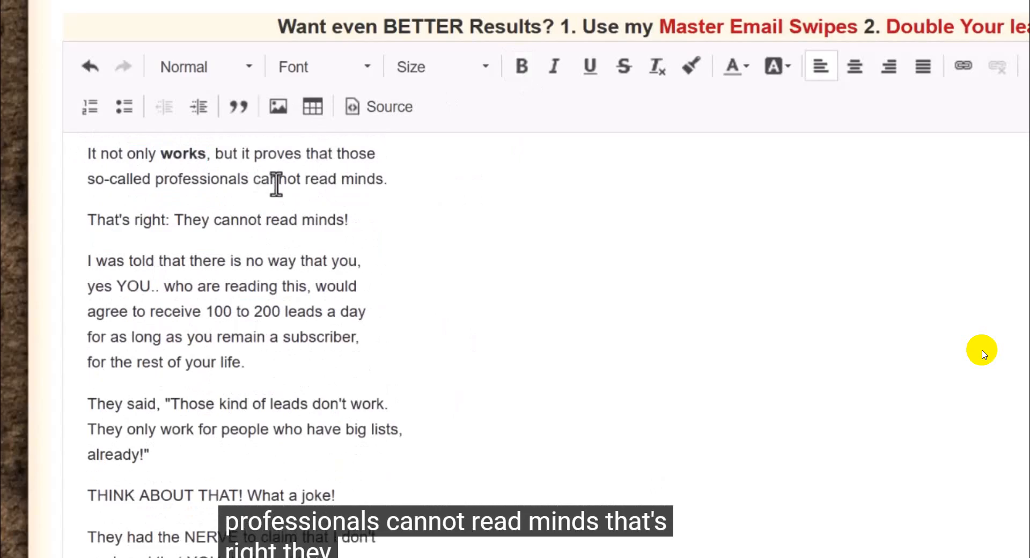
Step: Underline the word "cannot" in "so-called professionals cannot read minds"
drag(264, 182, 301, 184)
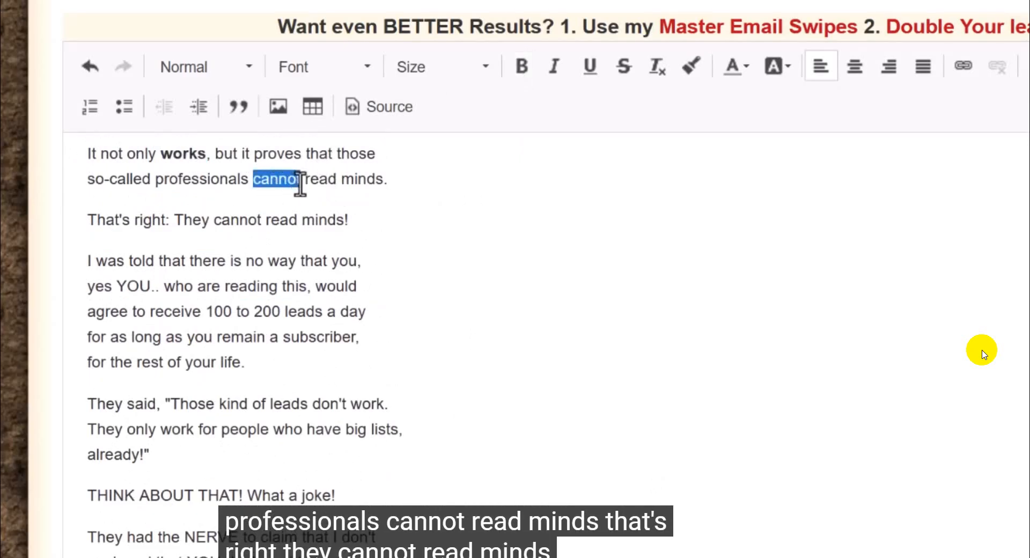
click(591, 70)
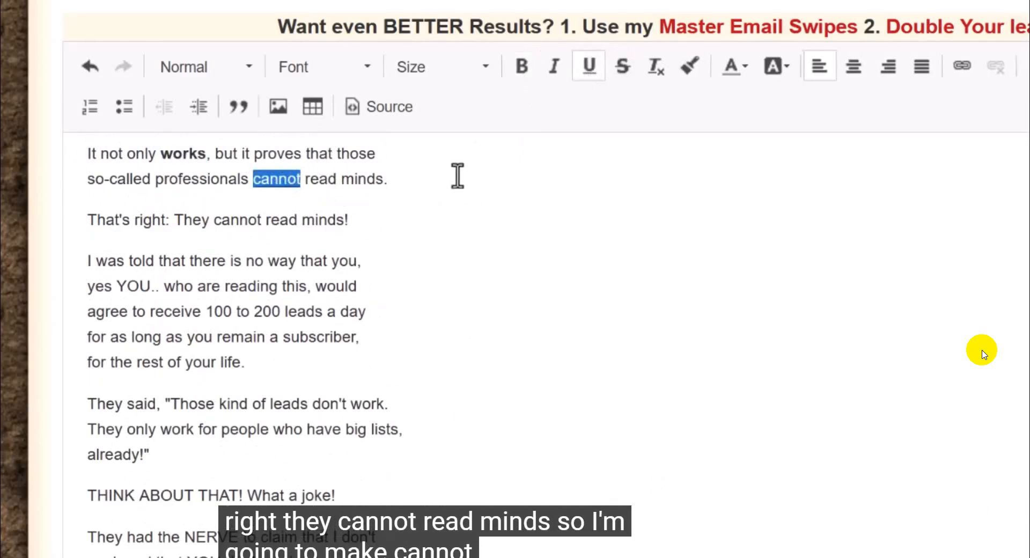
click(453, 179)
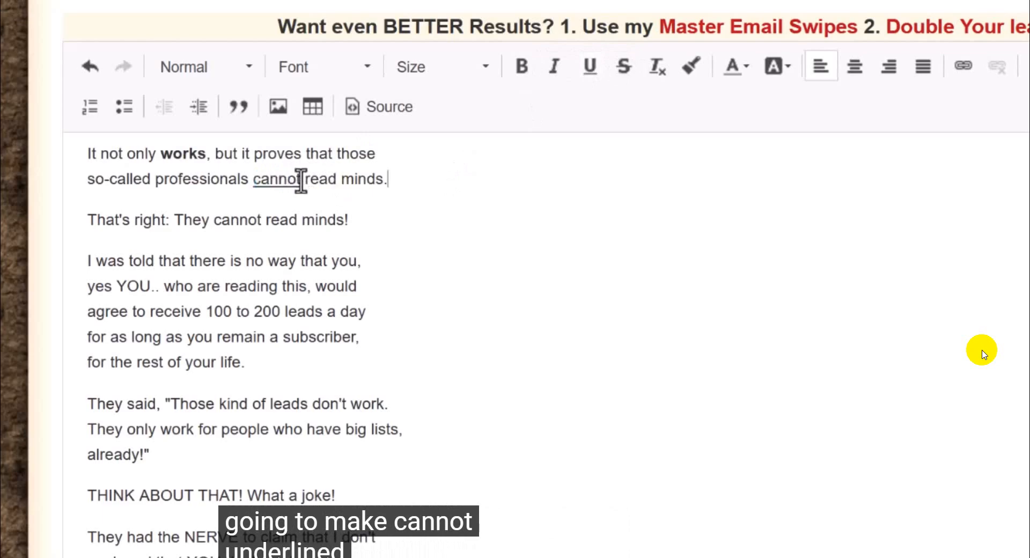
scroll(463, 290, up, 5)
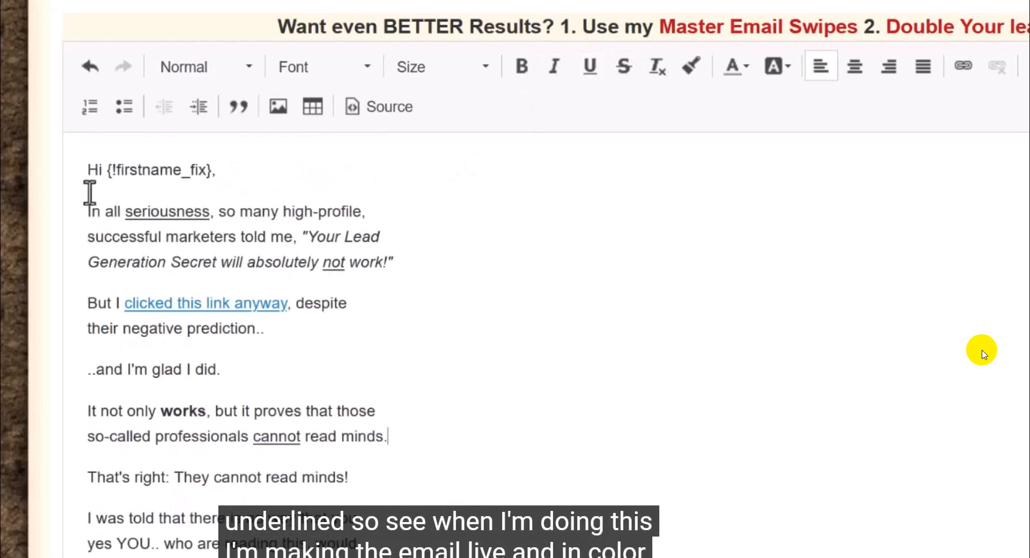
drag(86, 207, 428, 436)
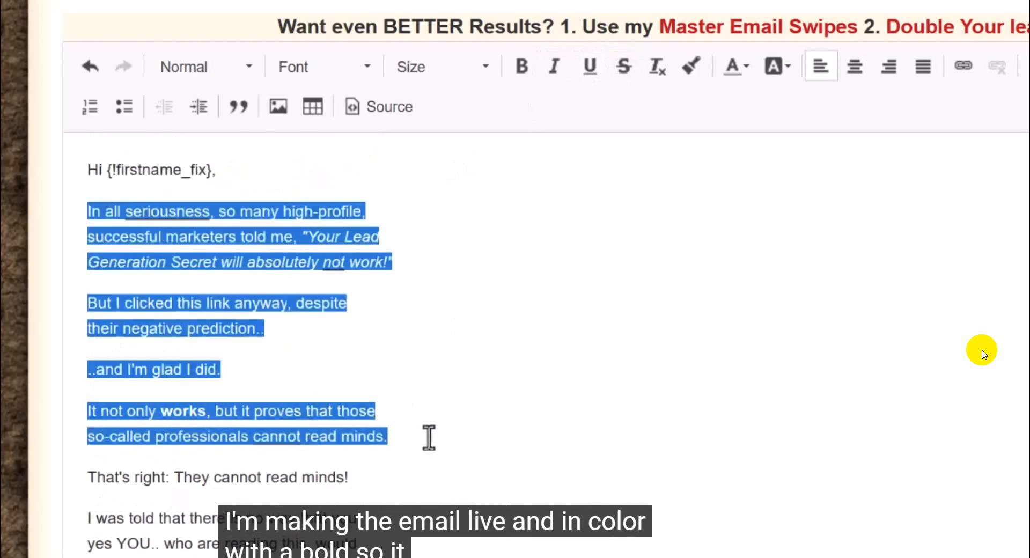
click(499, 397)
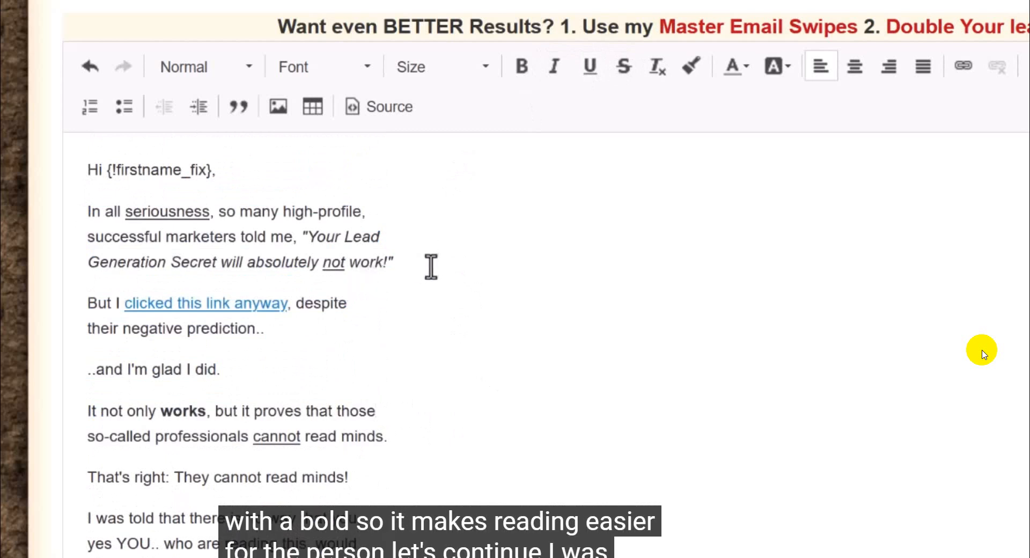
Step: Replace the capitalized "YOU" after "yes" with lowercase "you" and make it bold
scroll(429, 257, down, 3)
scroll(182, 243, down, 3)
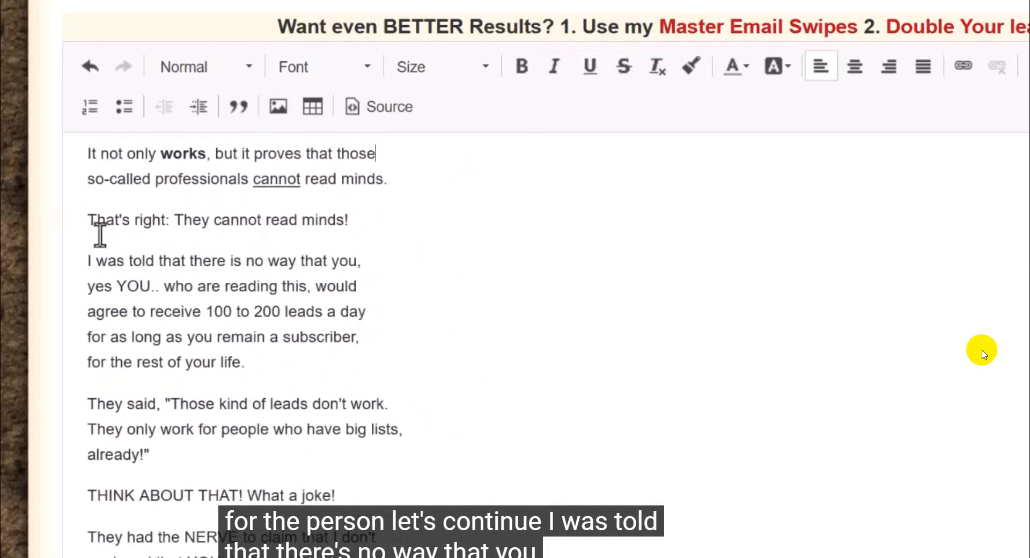
drag(86, 261, 206, 295)
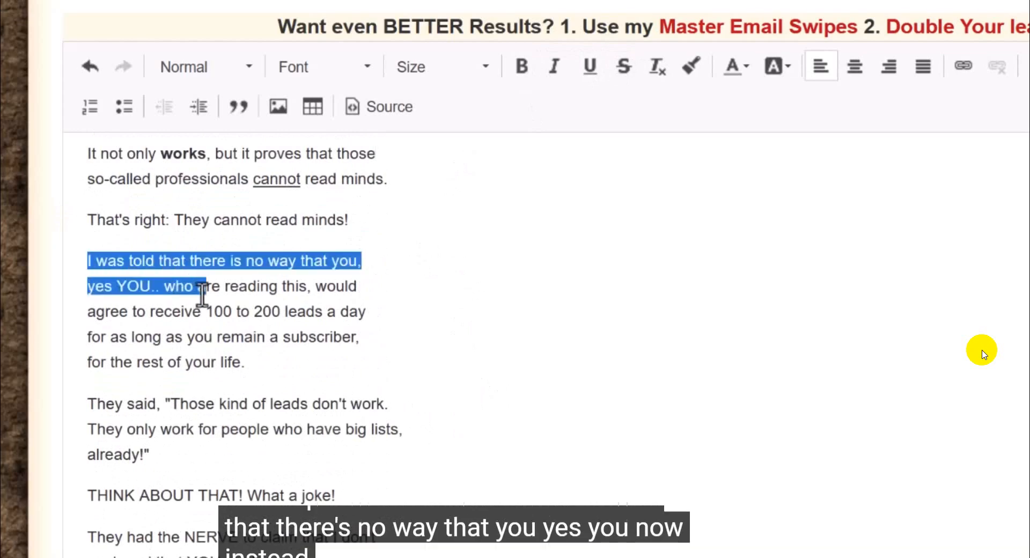
click(164, 294)
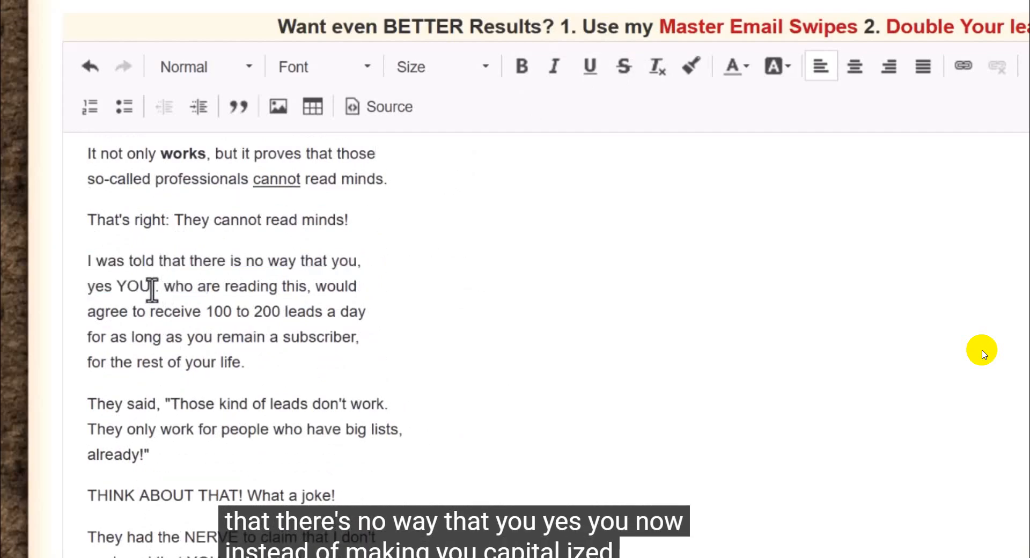
drag(125, 286, 118, 286)
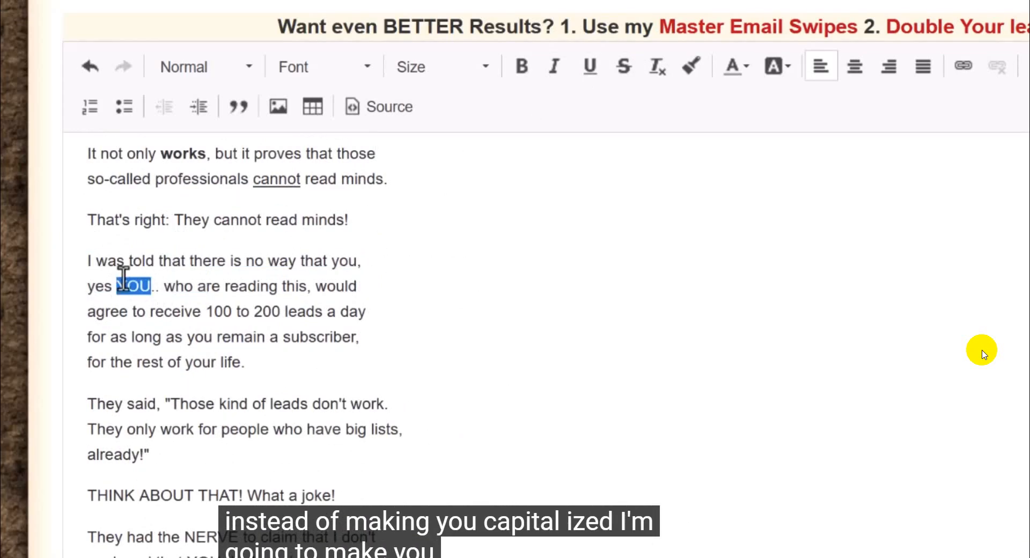
text(you)
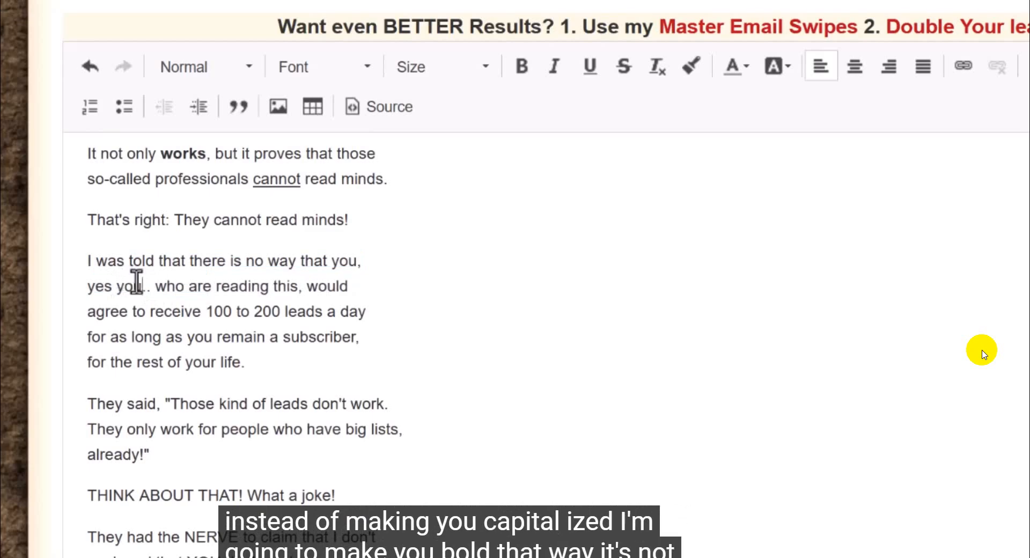
double_click(136, 285)
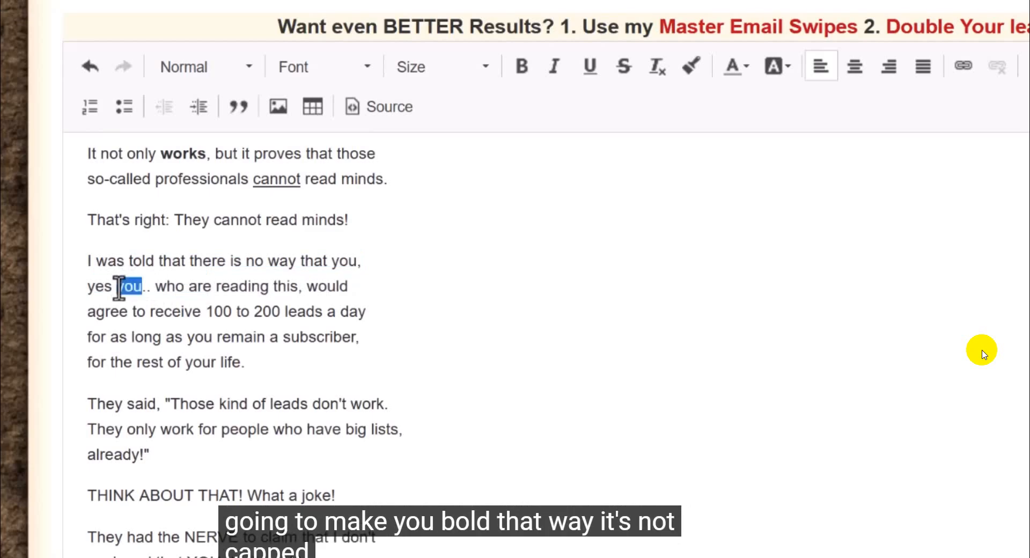
click(523, 67)
click(297, 312)
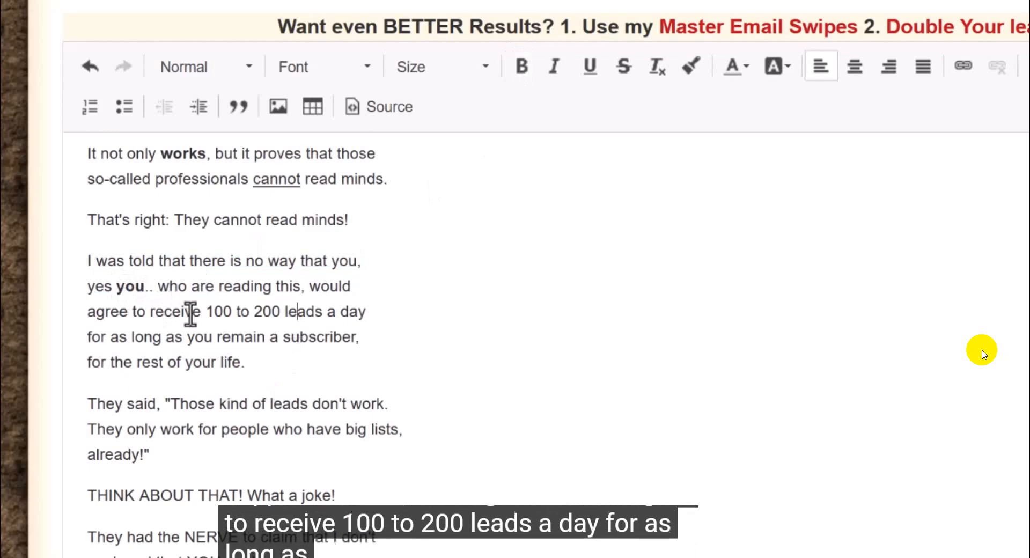
Step: Italicize the quote from "Those kind of leads don't work" through "already!", including its quotation marks
drag(84, 346, 229, 369)
click(271, 367)
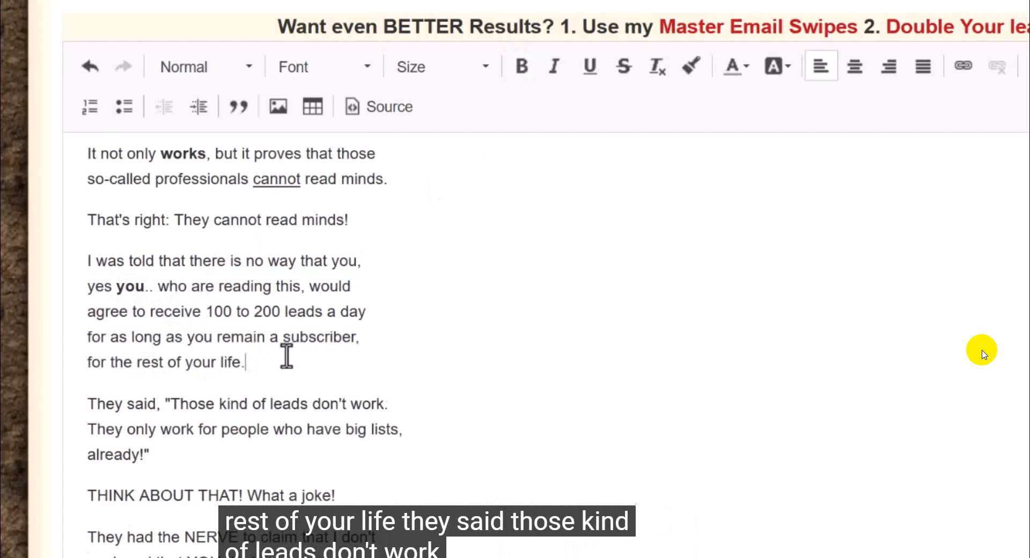
scroll(168, 273, down, 2)
drag(163, 273, 181, 324)
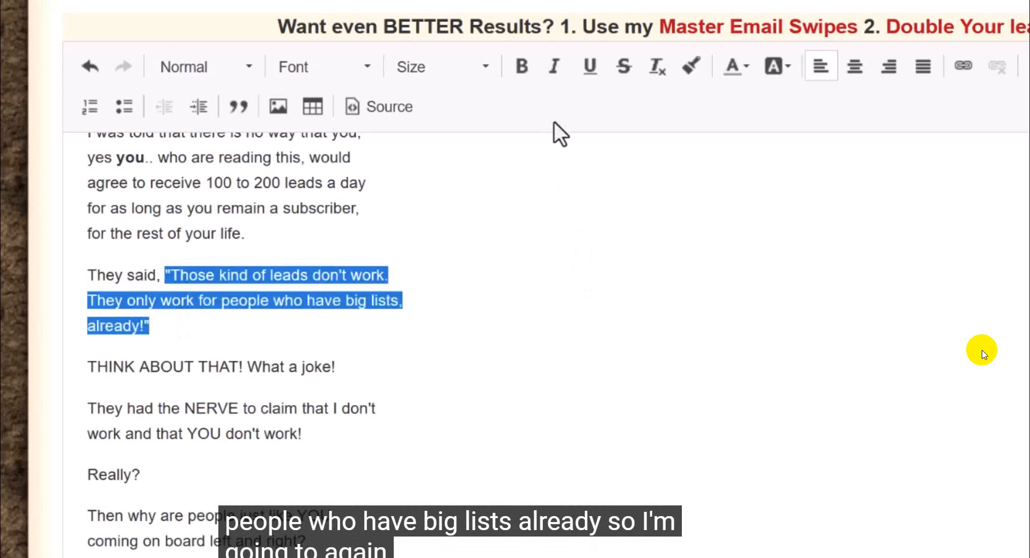
click(553, 69)
click(389, 275)
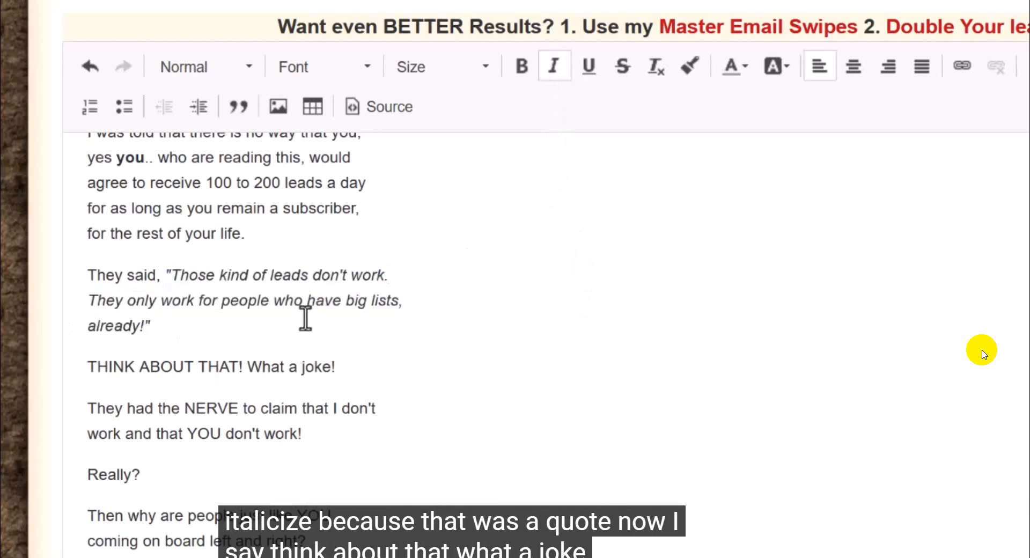
Step: Underline "joke" in "What a joke!" and "YOU" in "that YOU don't work!"
scroll(316, 324, down, 3)
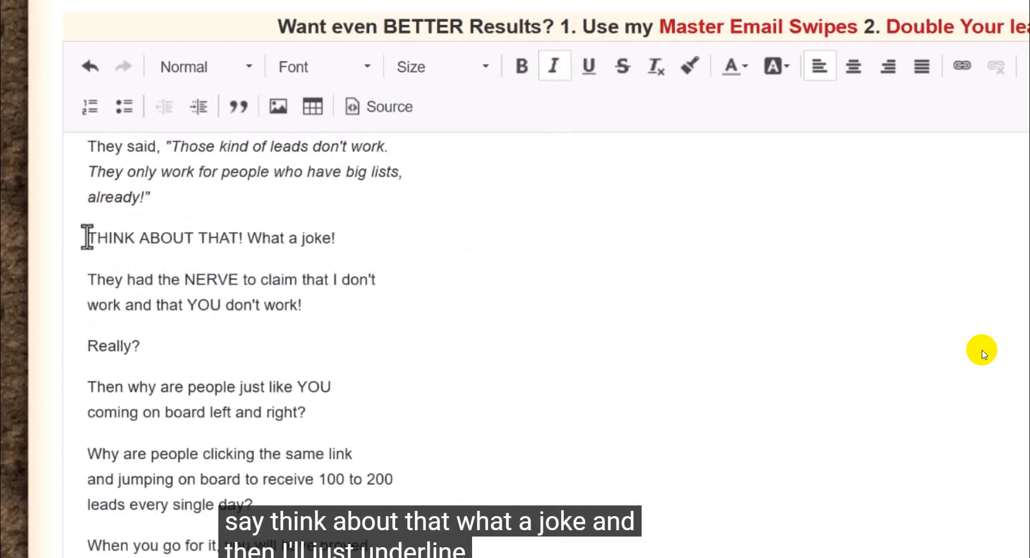
drag(87, 238, 305, 246)
click(328, 248)
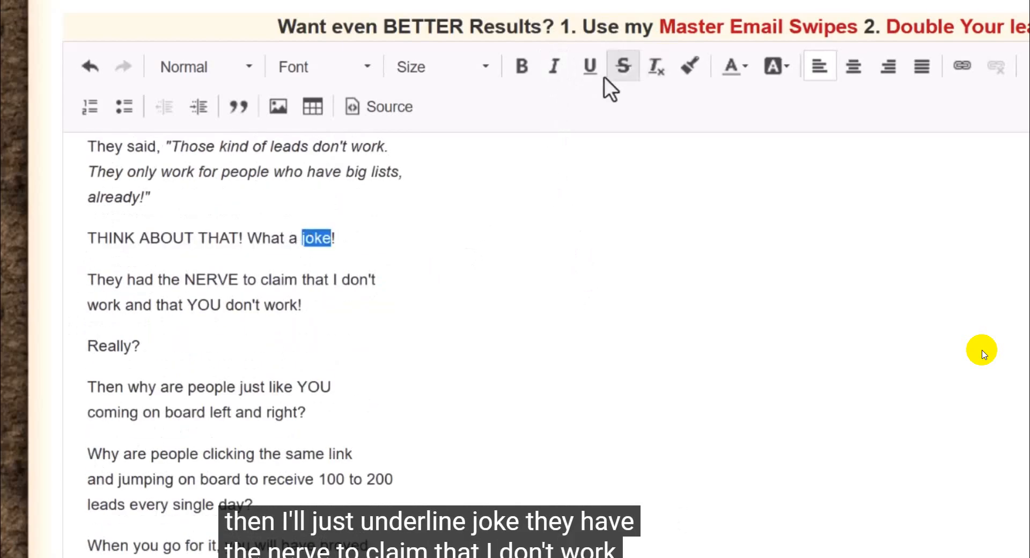
click(588, 66)
click(170, 340)
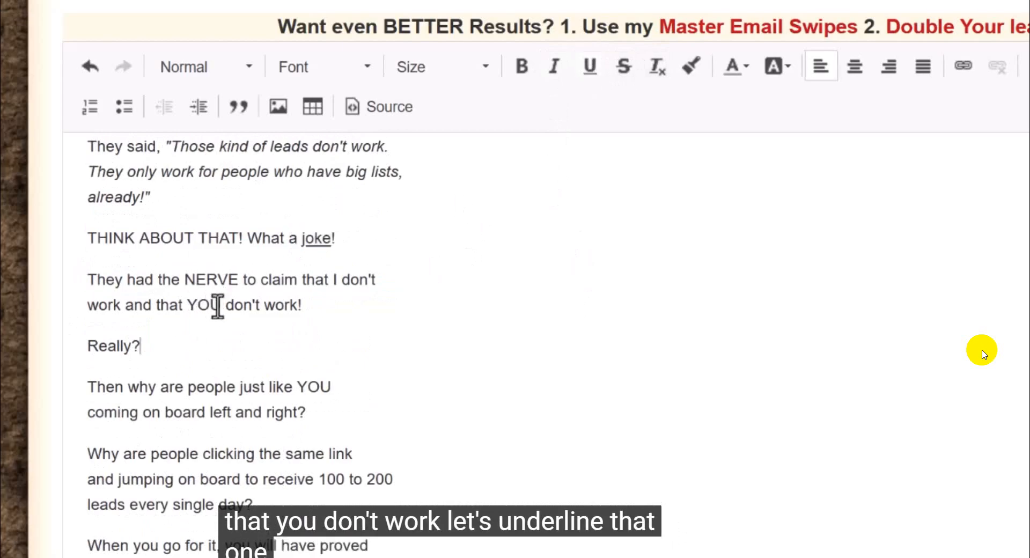
drag(219, 307, 187, 307)
click(589, 68)
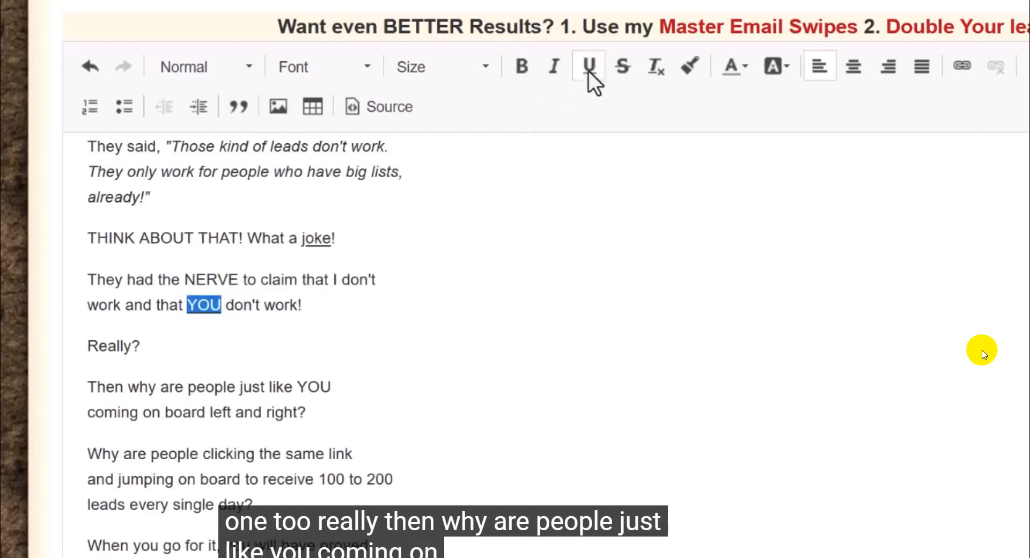
scroll(118, 301, down, 2)
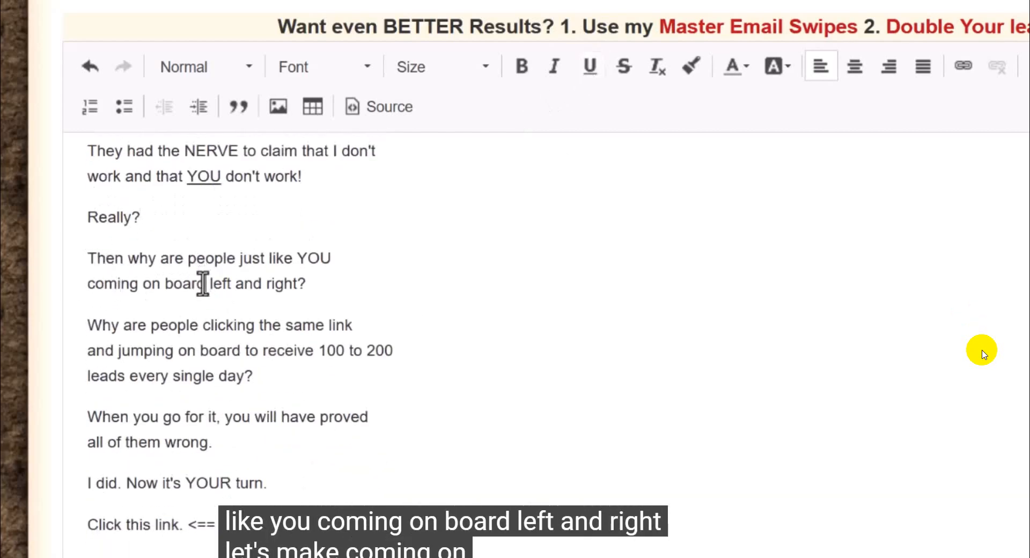
drag(205, 285, 143, 290)
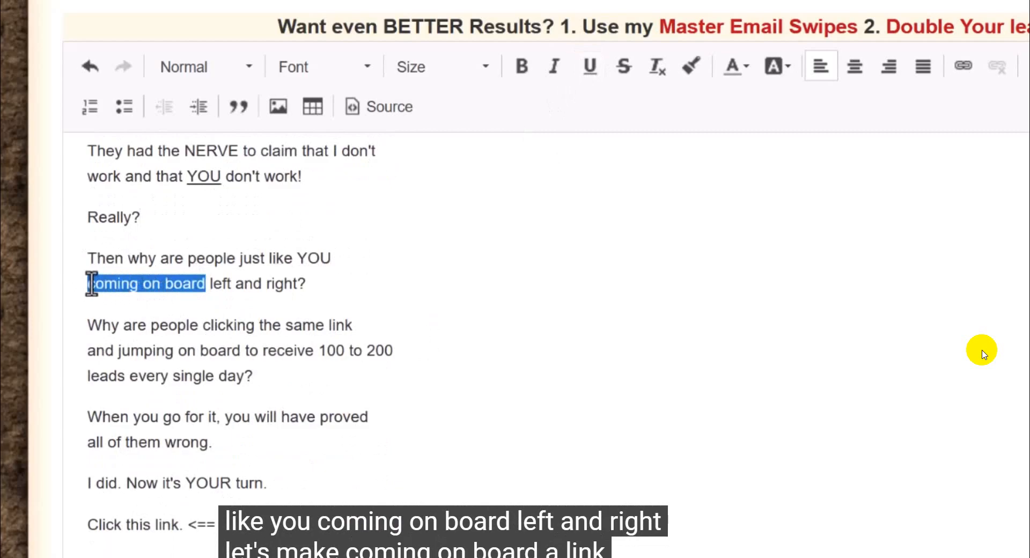
click(962, 66)
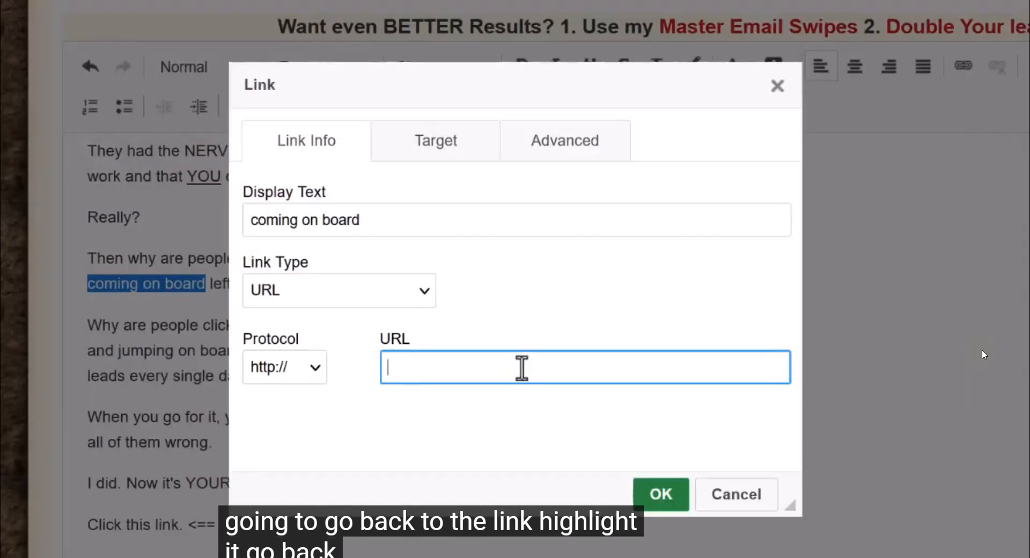
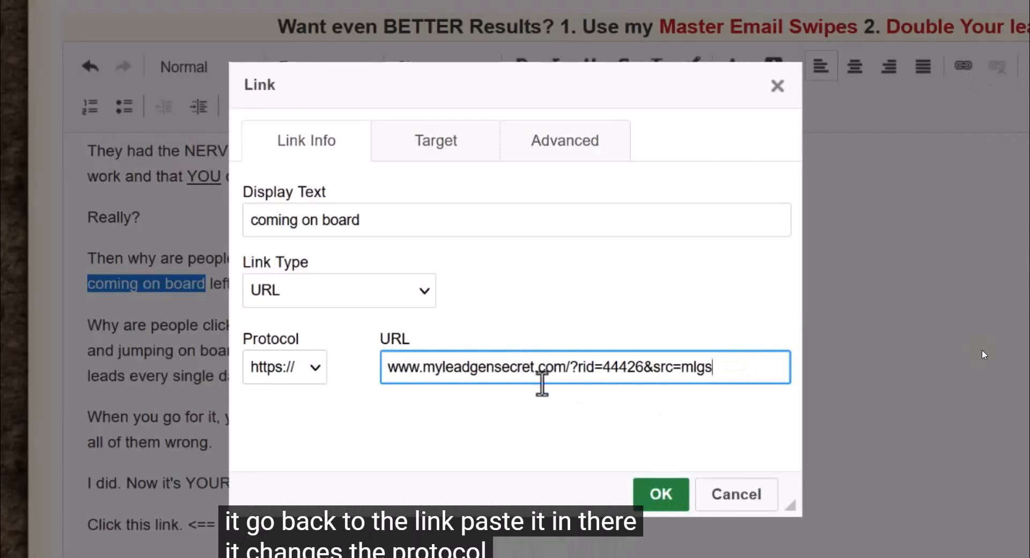
click(312, 366)
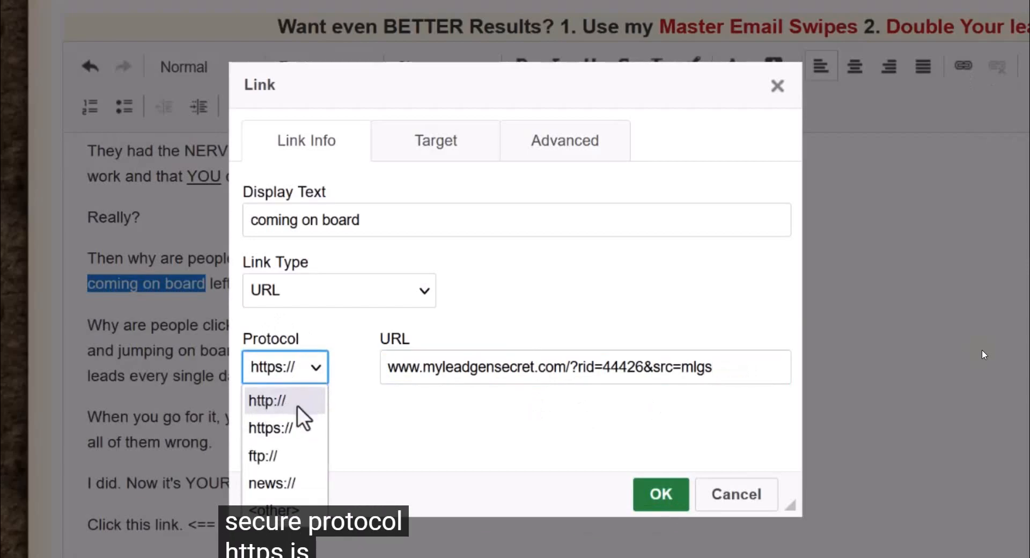
click(317, 427)
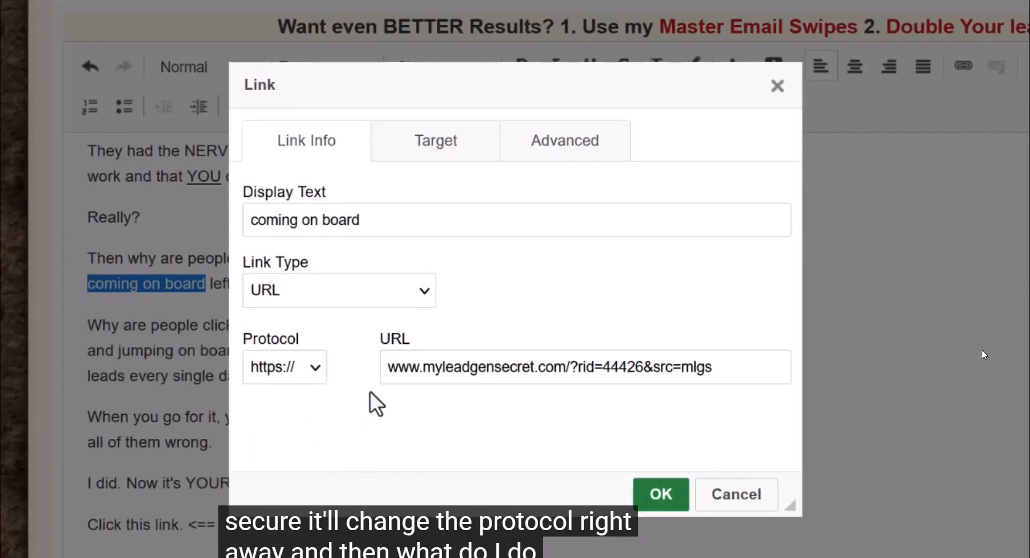
Step: Set the link's target to New Window (_blank) and apply the link to "coming on board"
click(447, 155)
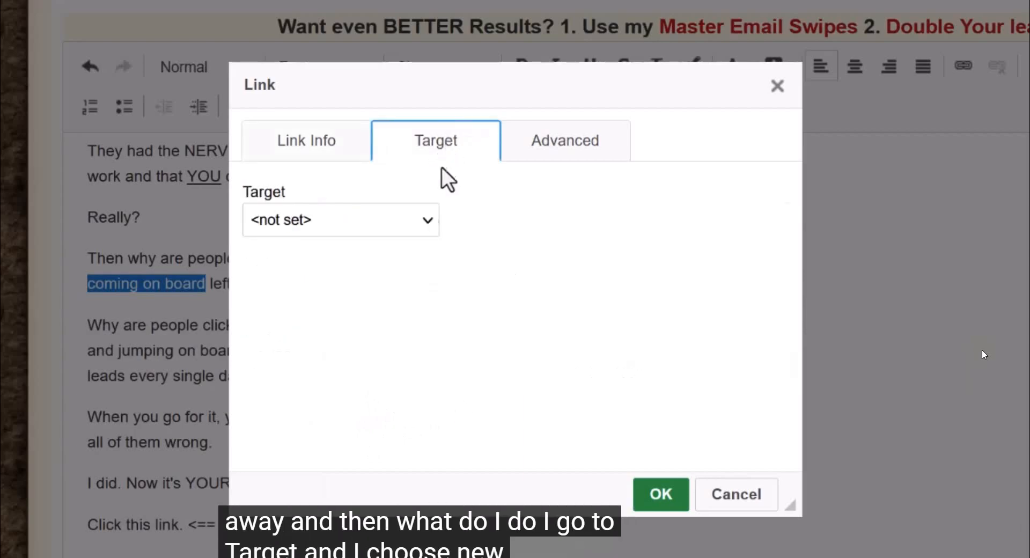
click(408, 219)
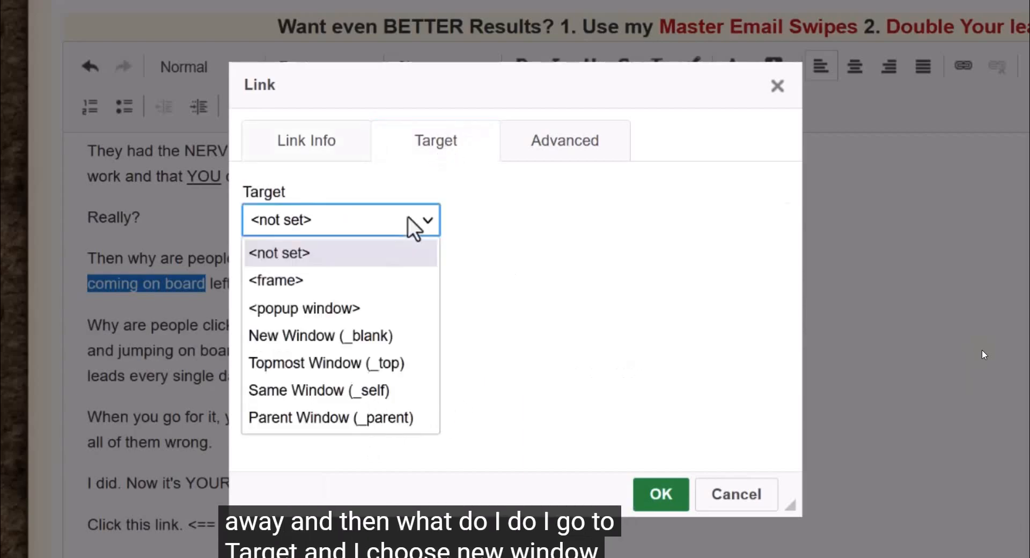
click(310, 335)
click(662, 493)
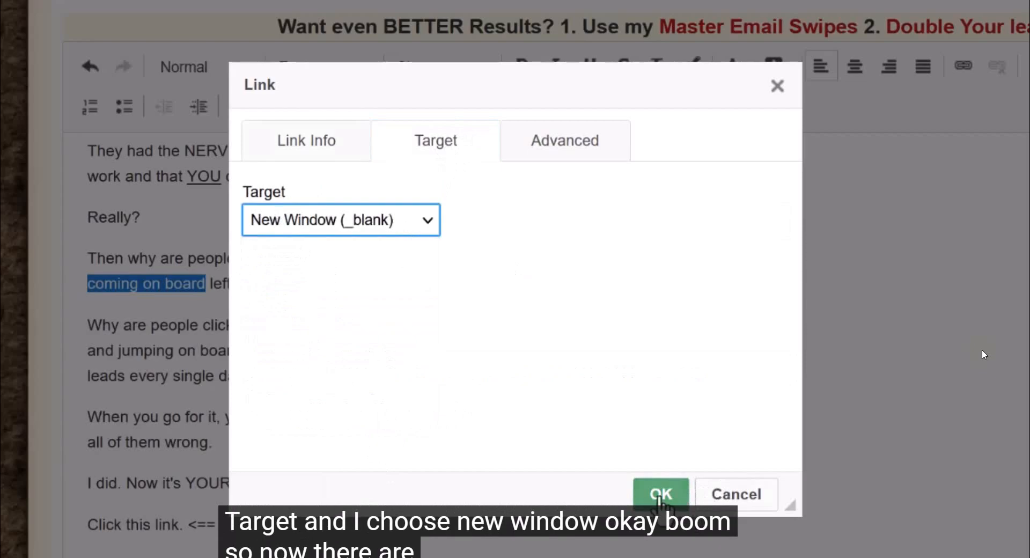
click(437, 469)
scroll(567, 480, up, 12)
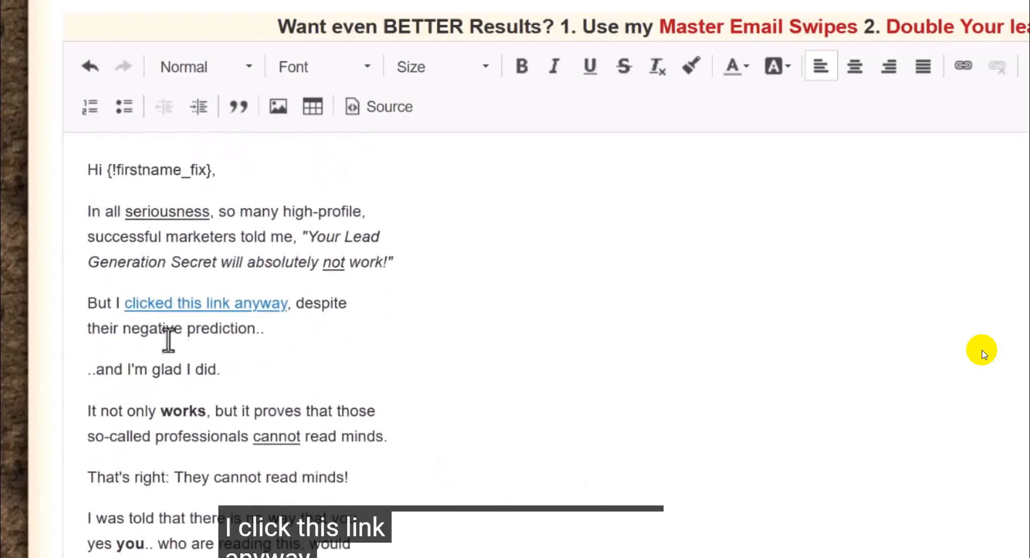
scroll(191, 317, down, 10)
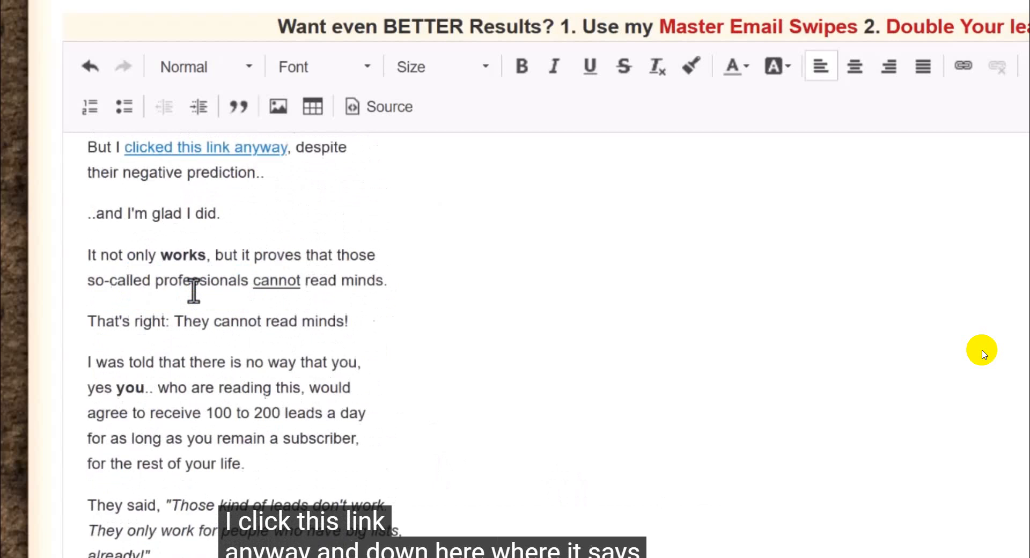
scroll(171, 258, down, 1)
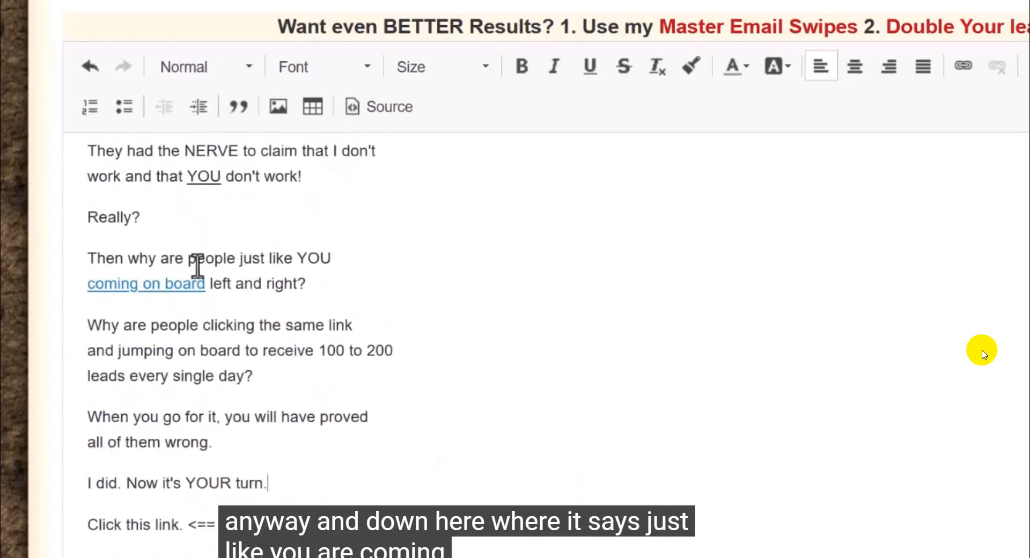
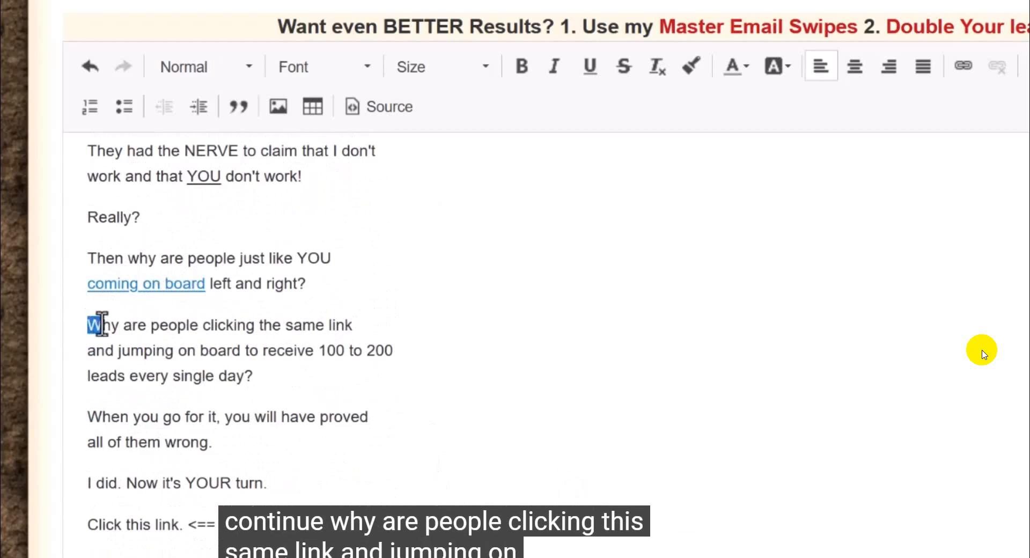
Step: Bold the words "every single day" in the sentence about receiving 100 to 200 leads
drag(101, 324, 262, 370)
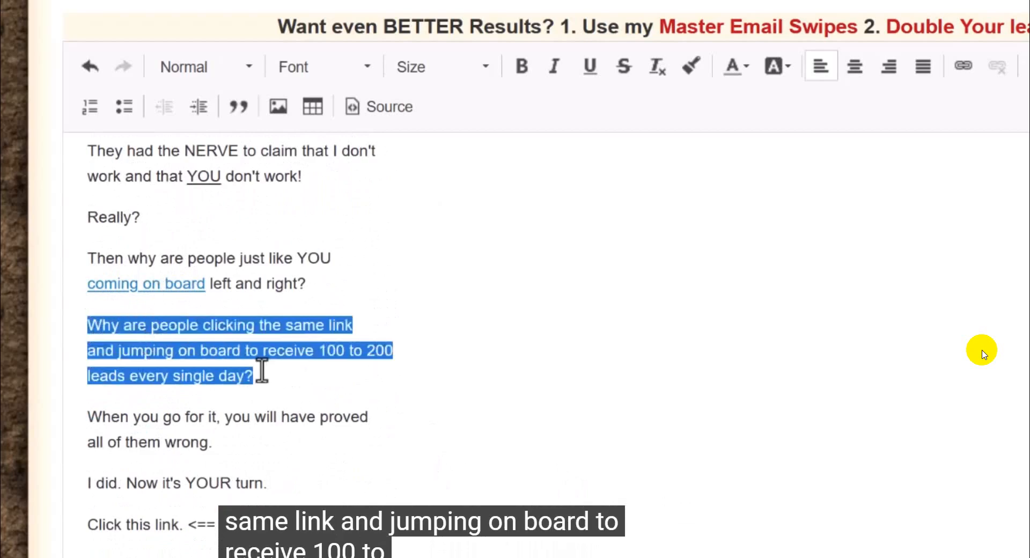
click(301, 372)
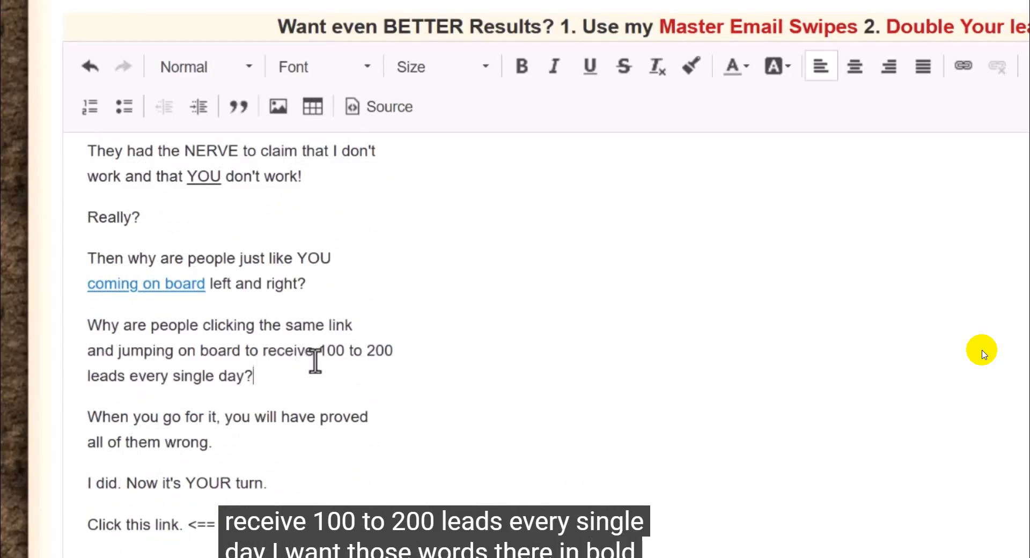
drag(130, 374, 244, 382)
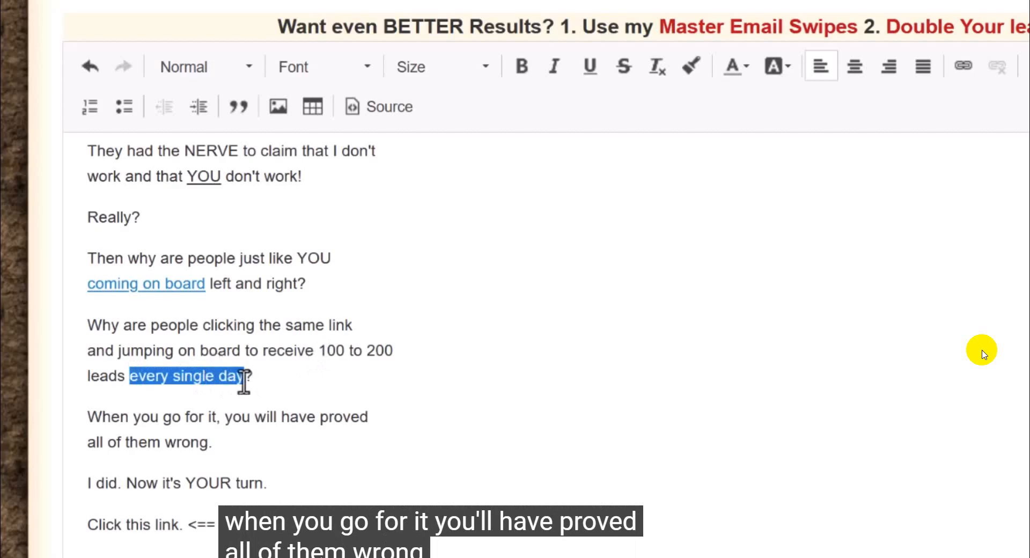
click(521, 67)
click(501, 372)
Step: Link the words "go for it" to the copied affiliate URL, with the target set to New Window (_blank)
scroll(403, 394, down, 3)
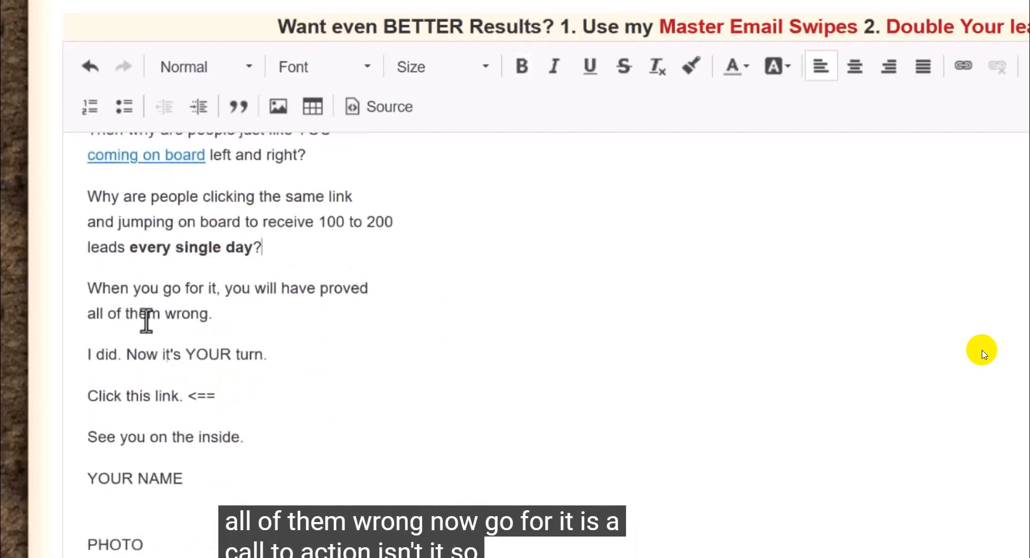
drag(163, 288, 214, 295)
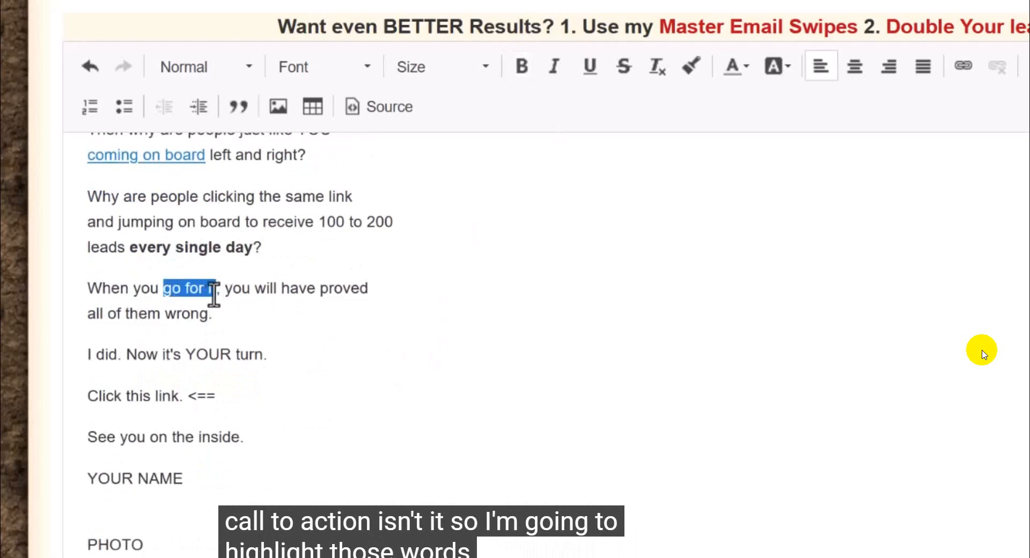
click(965, 67)
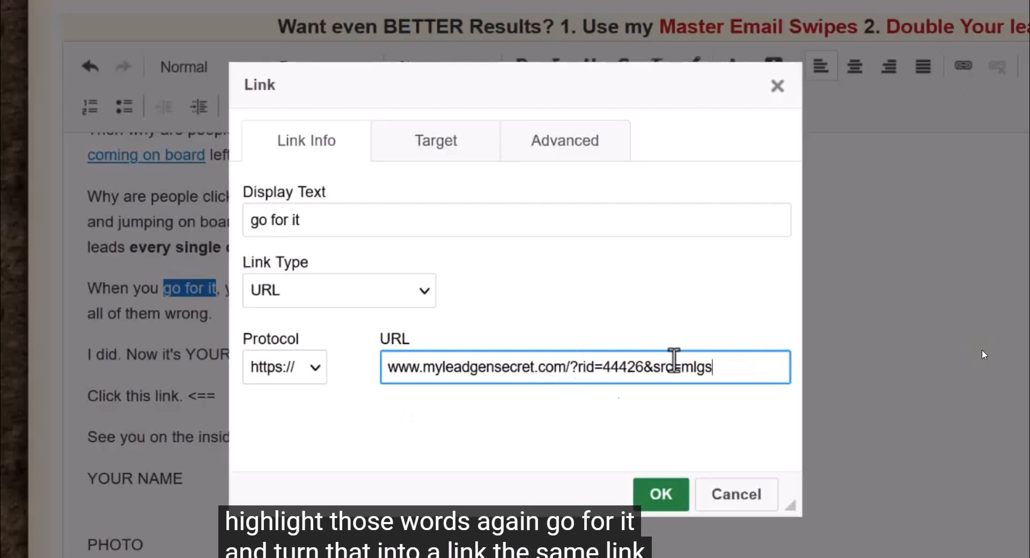
drag(739, 368, 303, 364)
key(ctrl+c)
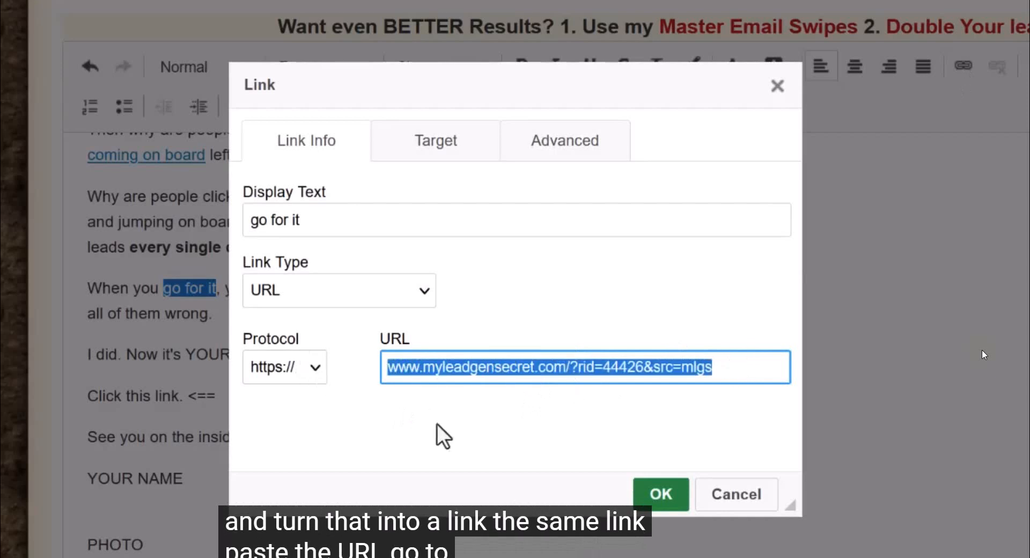
click(437, 145)
click(428, 219)
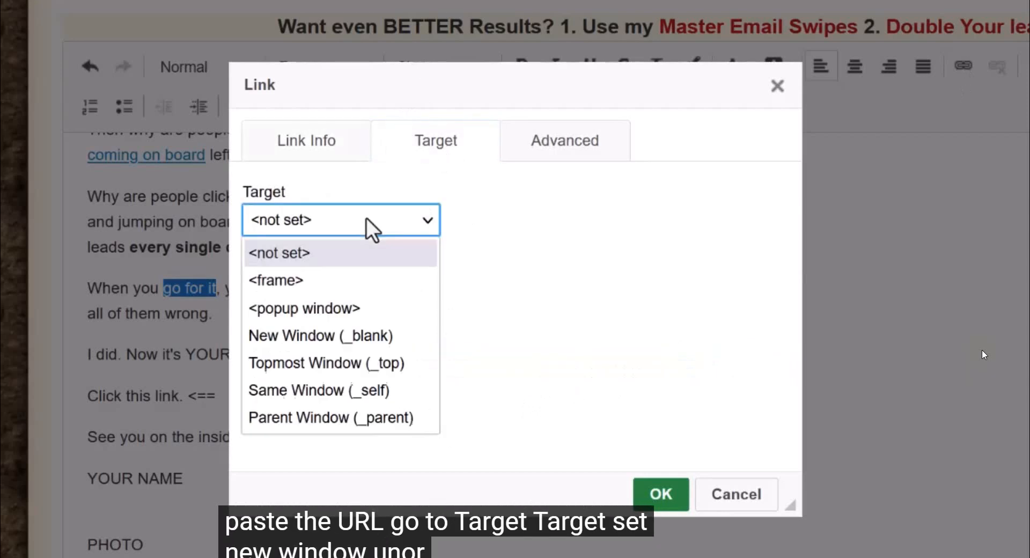
click(325, 338)
click(639, 493)
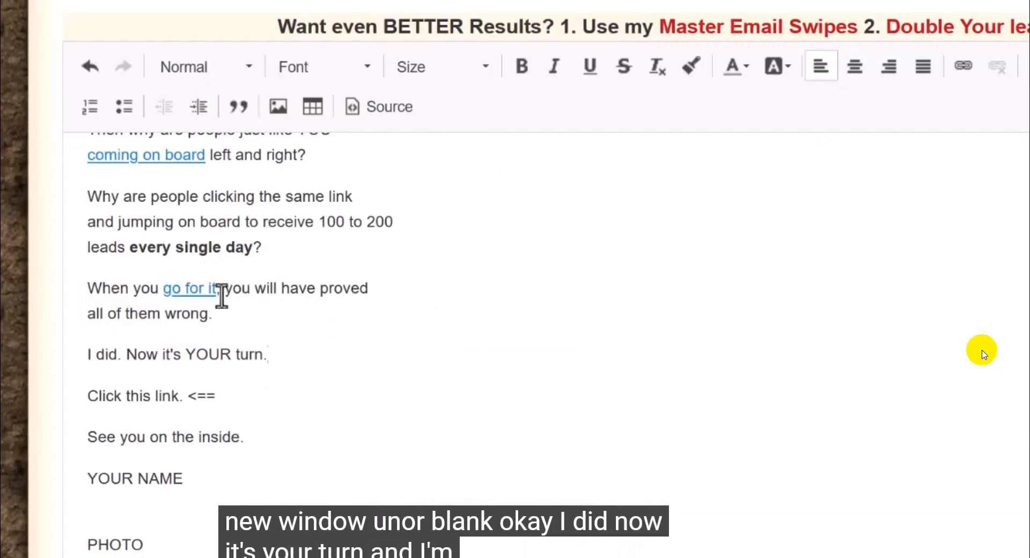
Step: Replace "YOUR" with lowercase "your" in "Now it's YOUR turn." and make the word bold
drag(86, 350, 269, 368)
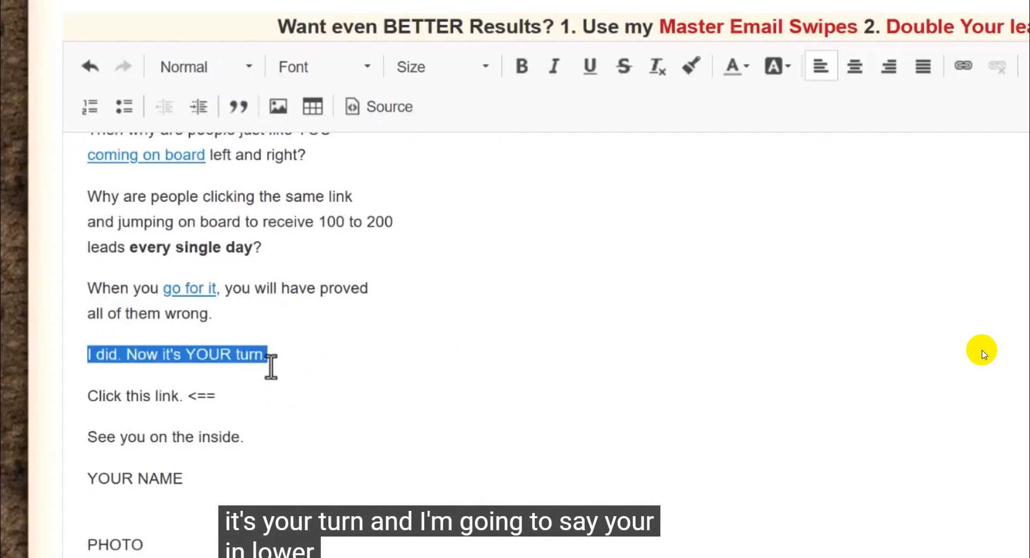
scroll(242, 354, down, 2)
click(201, 225)
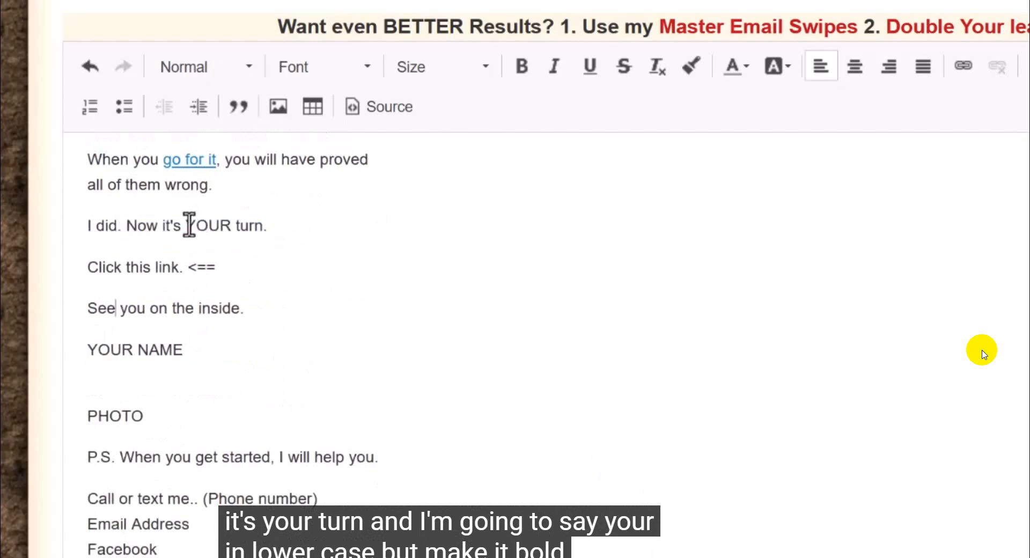
drag(189, 226, 230, 225)
text(you)
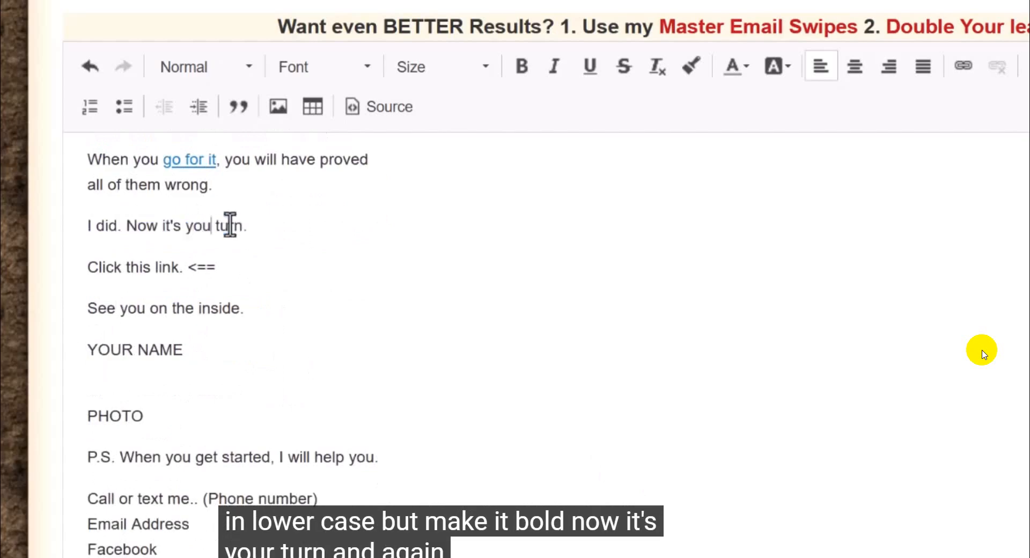
text(r)
double_click(213, 225)
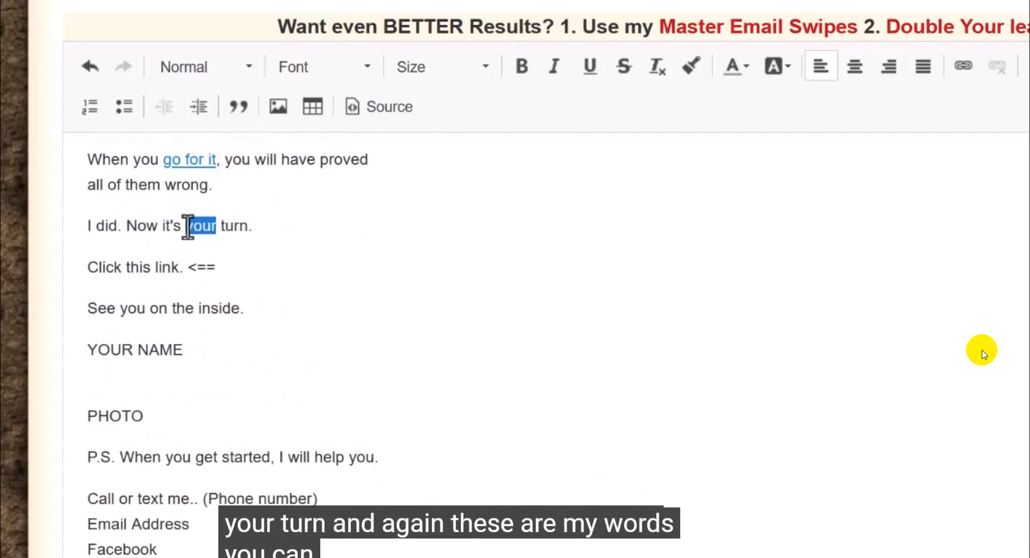
click(520, 67)
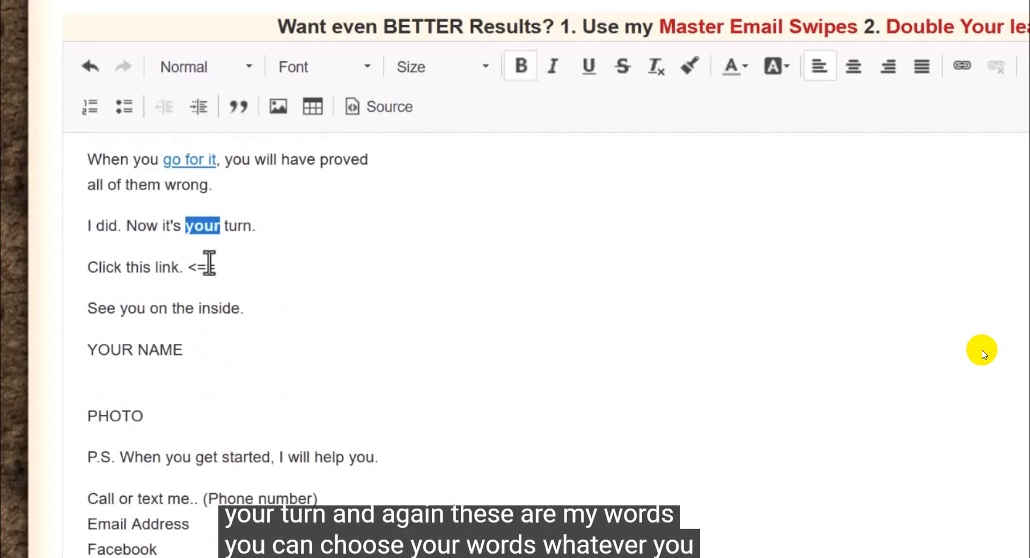
click(255, 230)
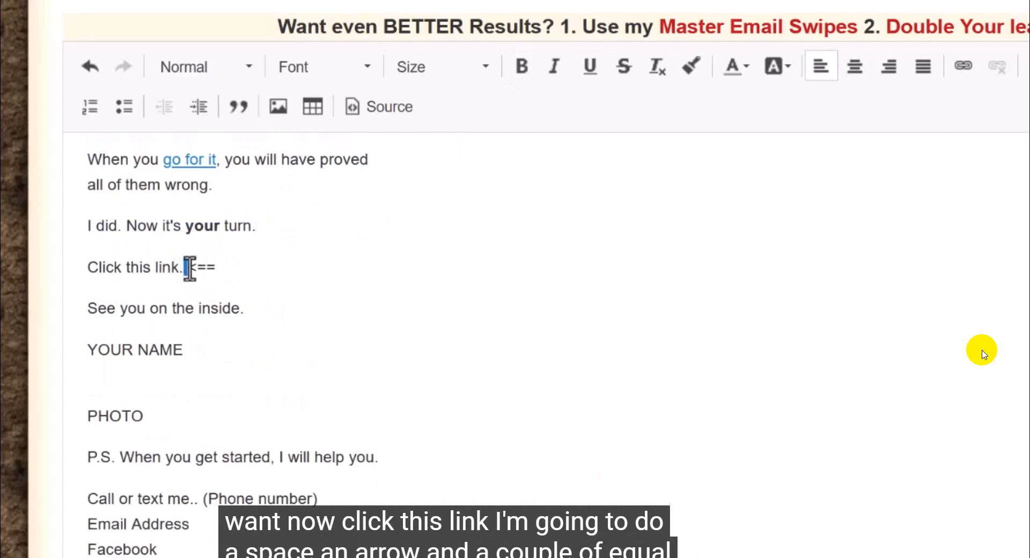
Step: Link the whole line "Click this link. <==" to the copied affiliate URL, with the target set to New Window (_blank)
drag(188, 266, 205, 270)
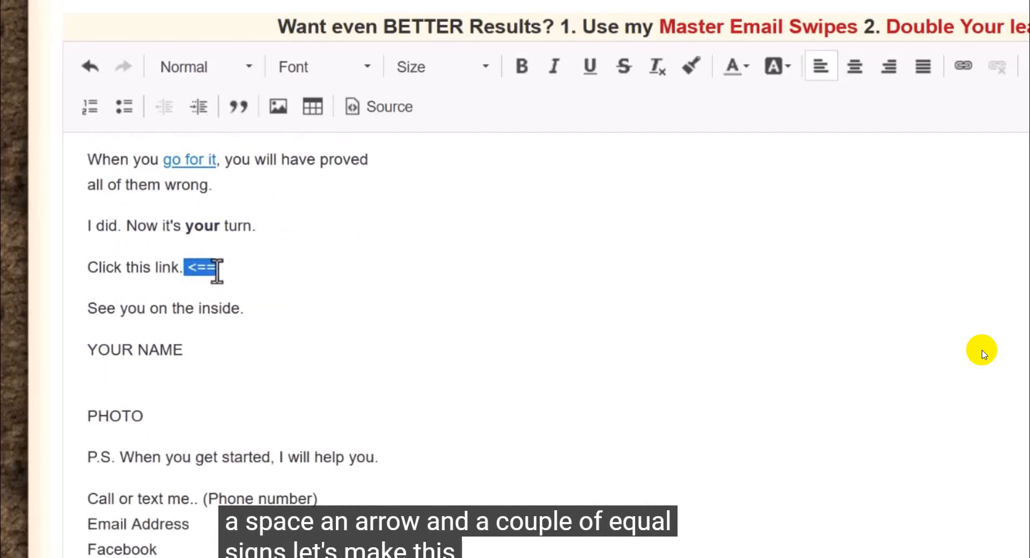
click(216, 271)
triple_click(148, 270)
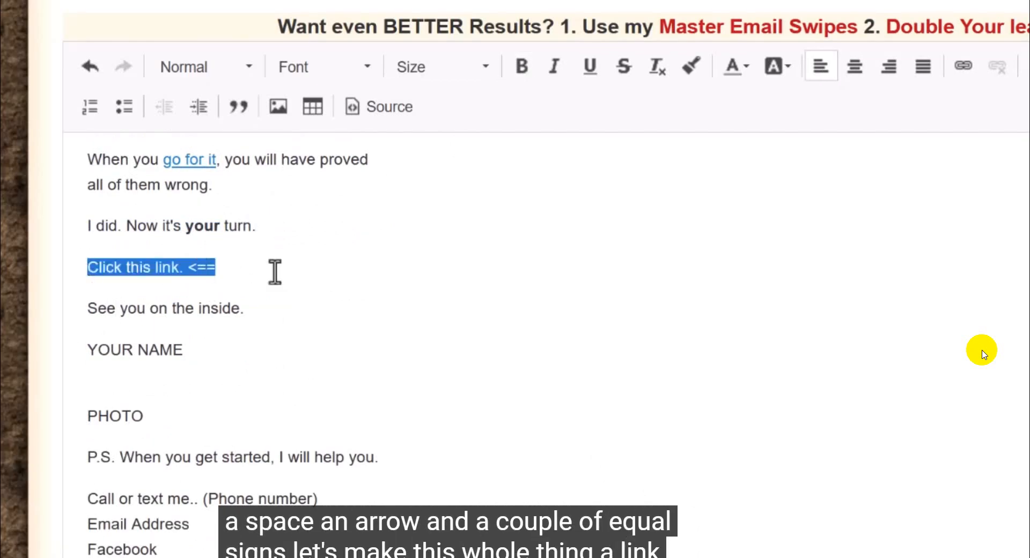
click(963, 68)
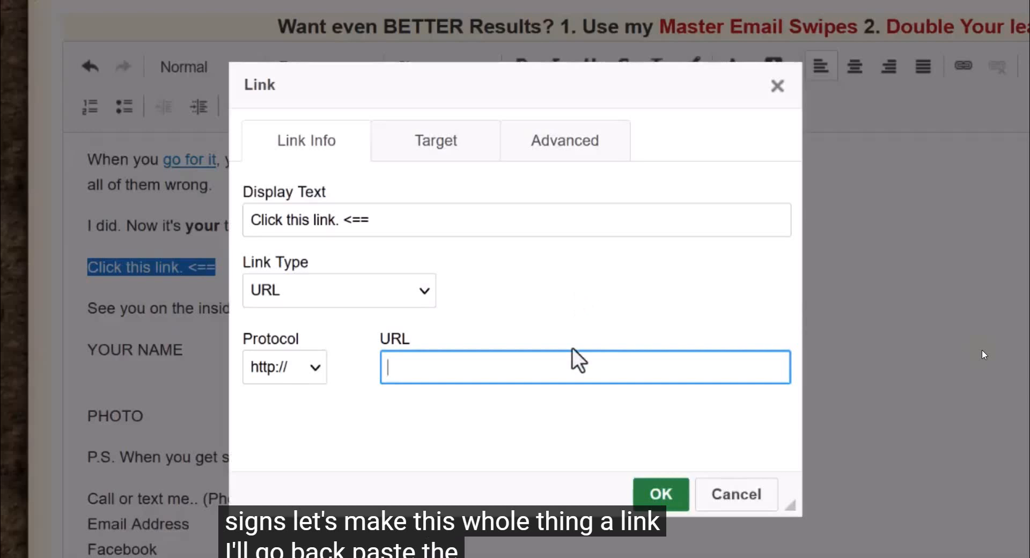
key(ctrl+v)
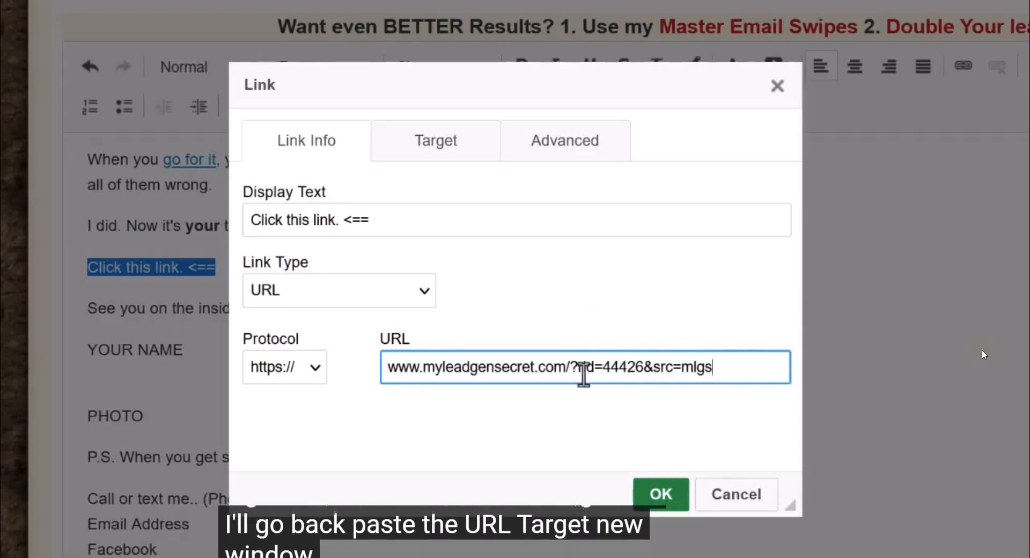
click(423, 151)
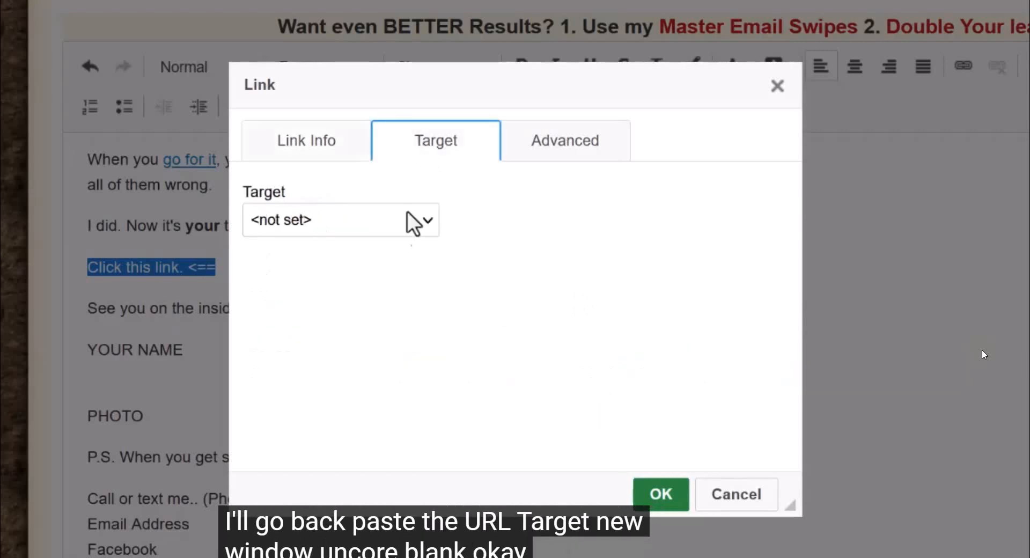
click(414, 221)
click(414, 337)
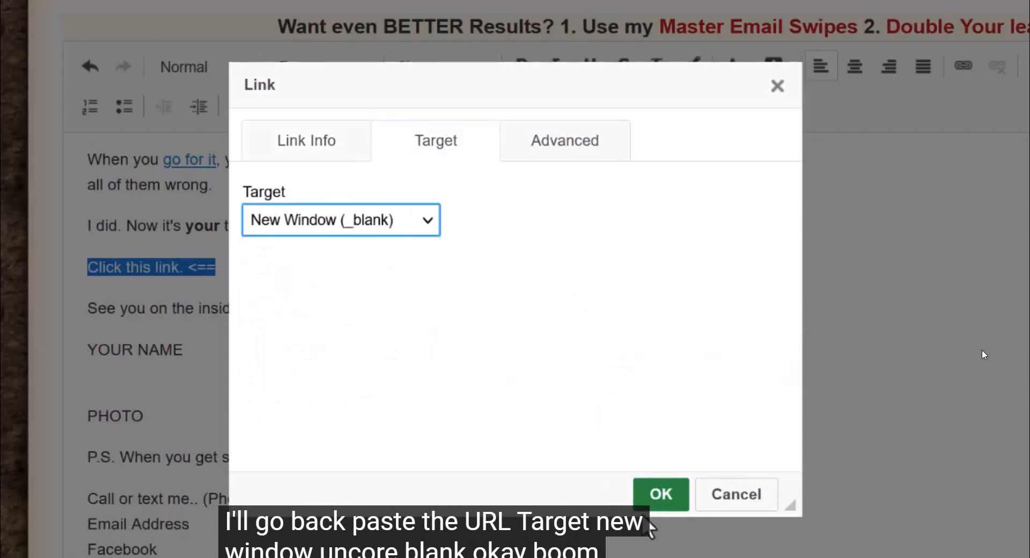
click(659, 491)
click(378, 382)
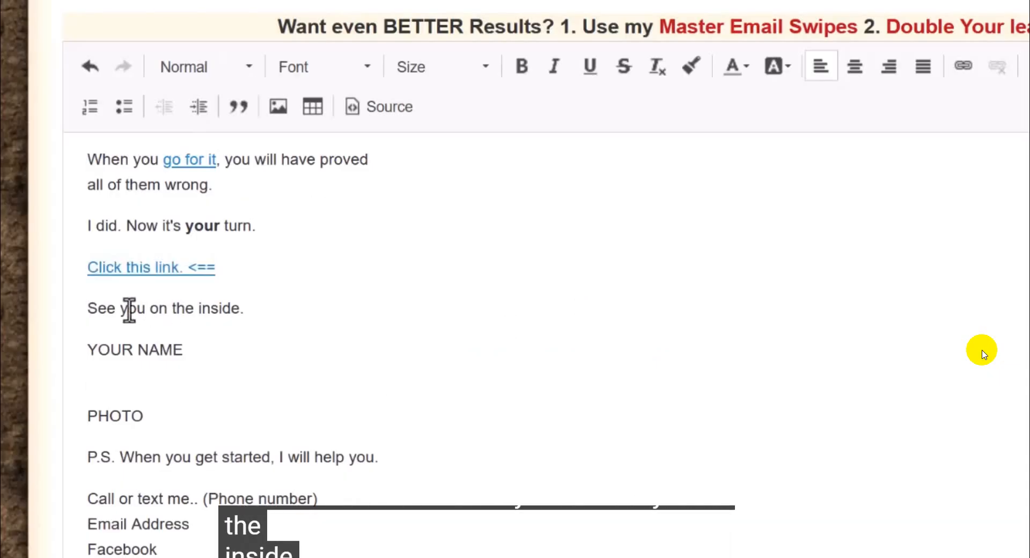
Step: Review the email's closing lines around the PHOTO placeholder, along with the page's header logo and image library option
drag(95, 311, 262, 322)
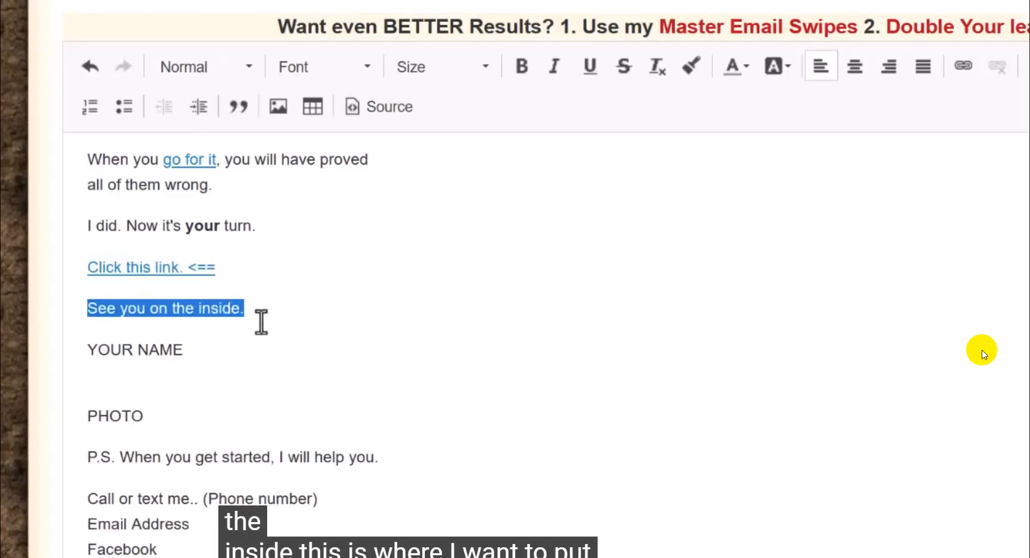
scroll(206, 382, down, 2)
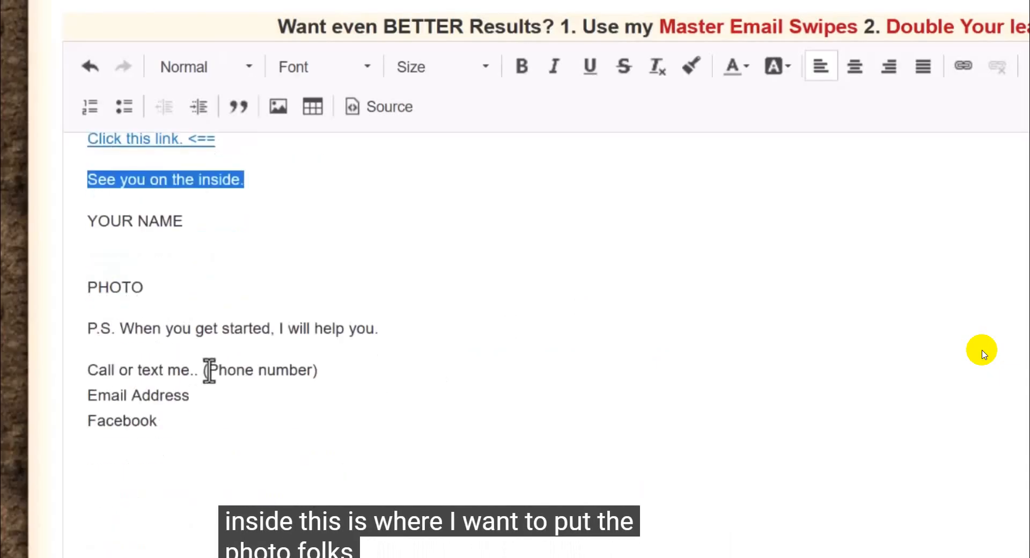
click(139, 294)
drag(139, 294, 92, 290)
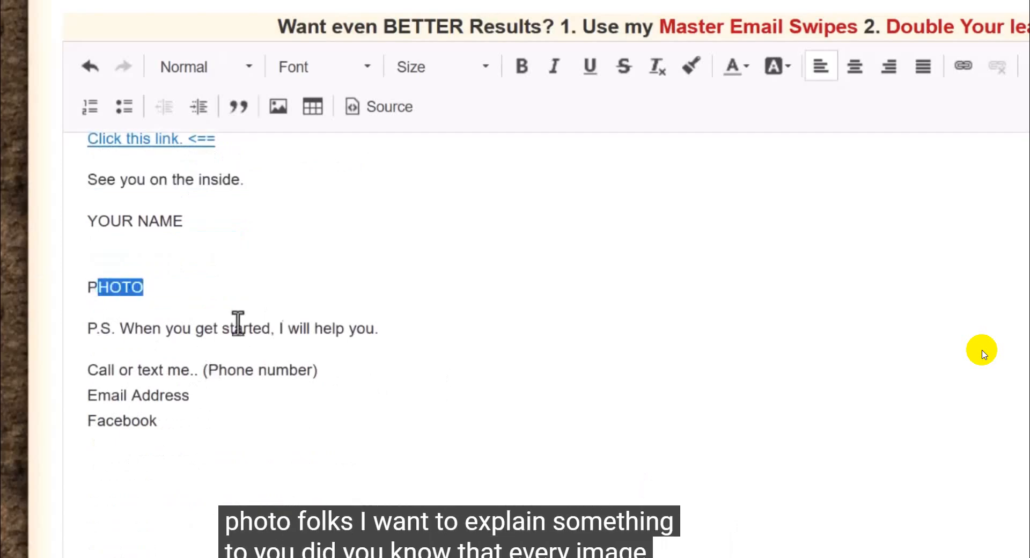
click(196, 294)
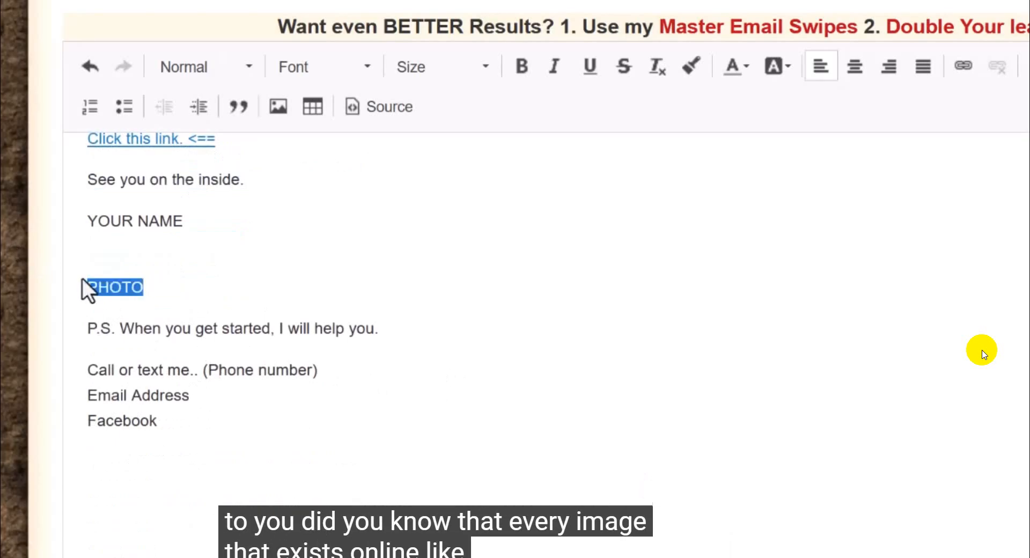
scroll(579, 475, up, 10)
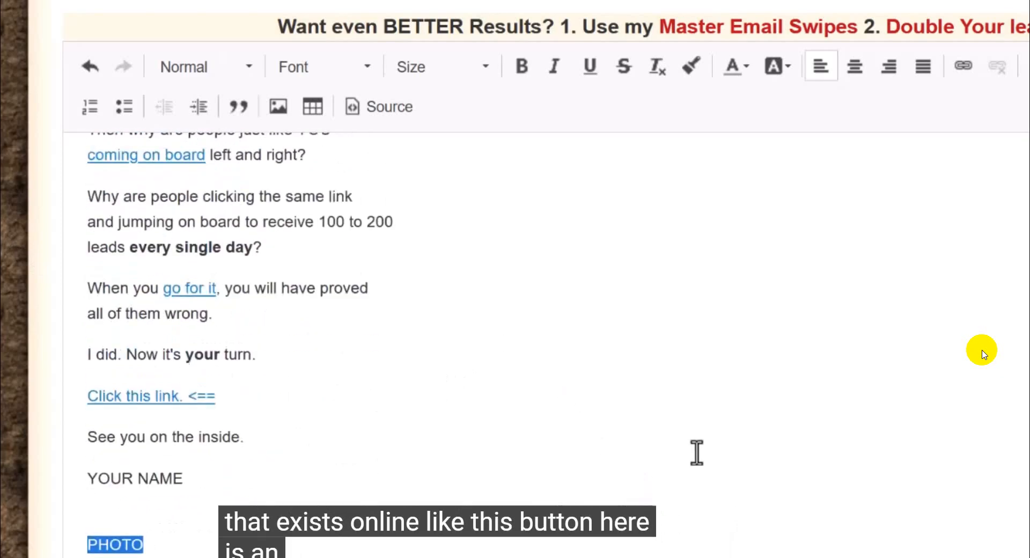
scroll(709, 343, up, 9)
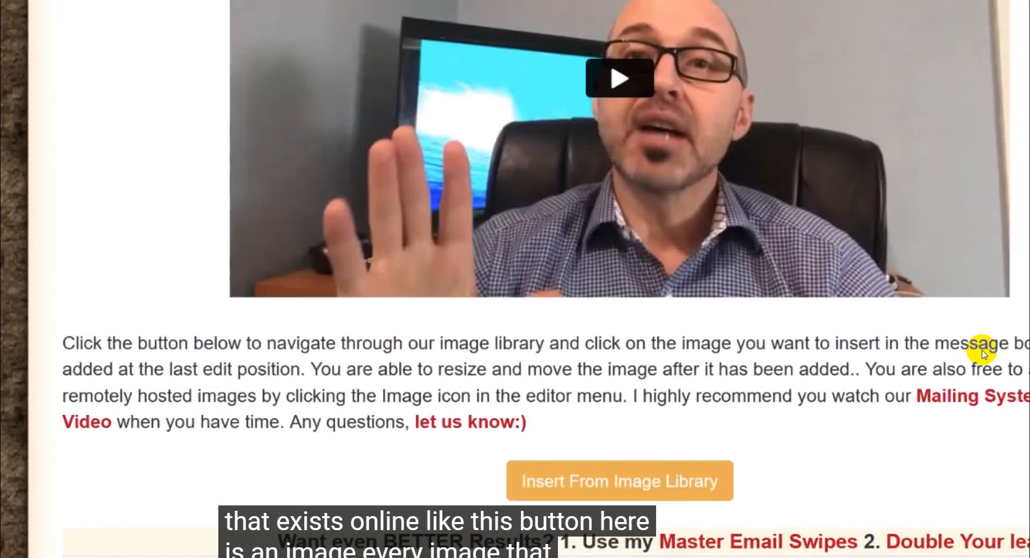
scroll(708, 343, down, 1)
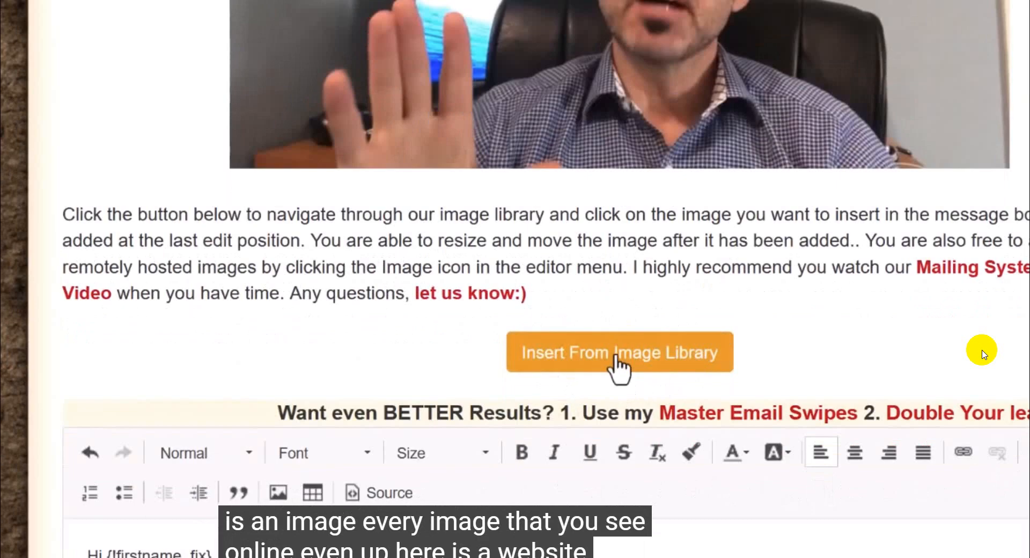
scroll(625, 367, up, 15)
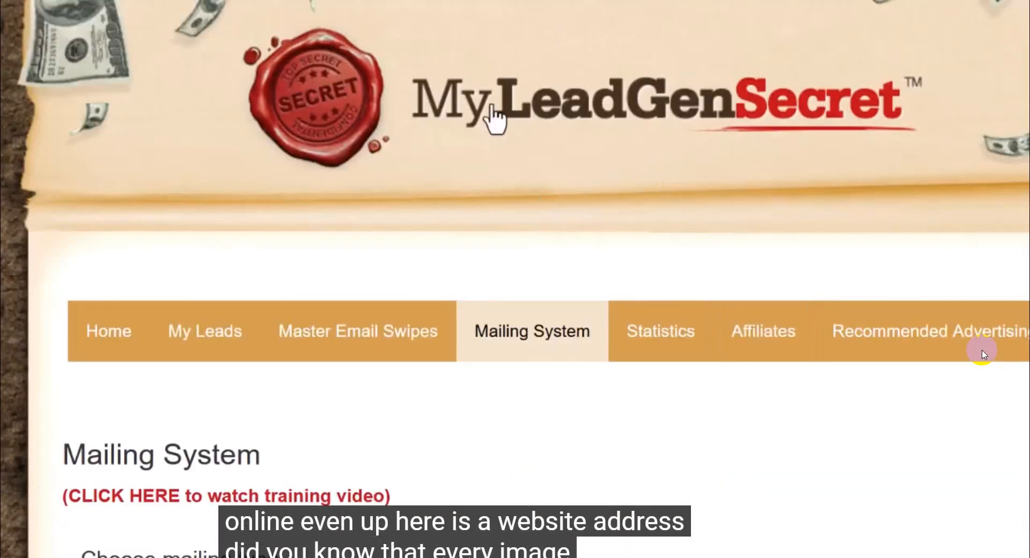
scroll(648, 482, down, 15)
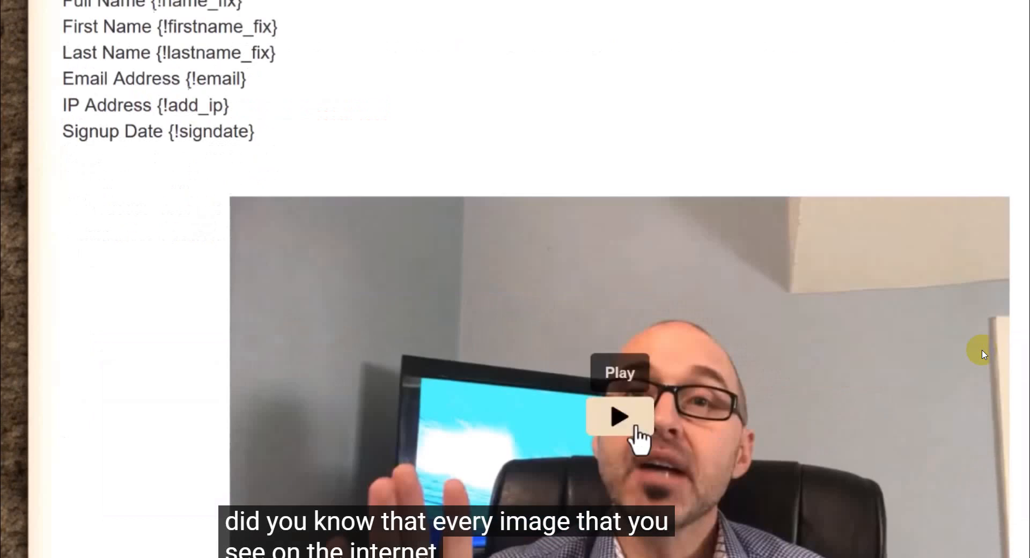
scroll(705, 426, up, 5)
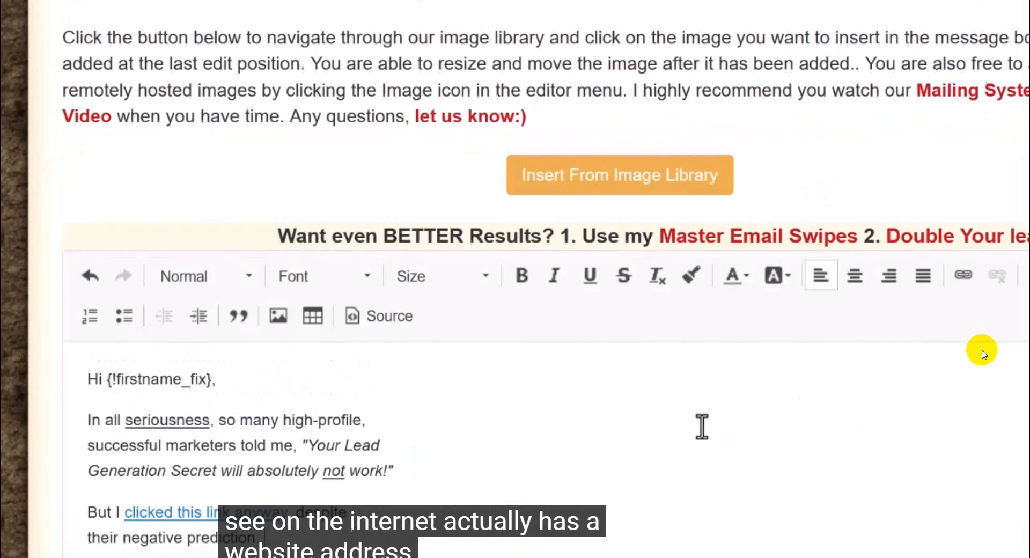
scroll(667, 361, down, 9)
scroll(651, 292, up, 7)
scroll(643, 324, down, 2)
scroll(643, 325, down, 10)
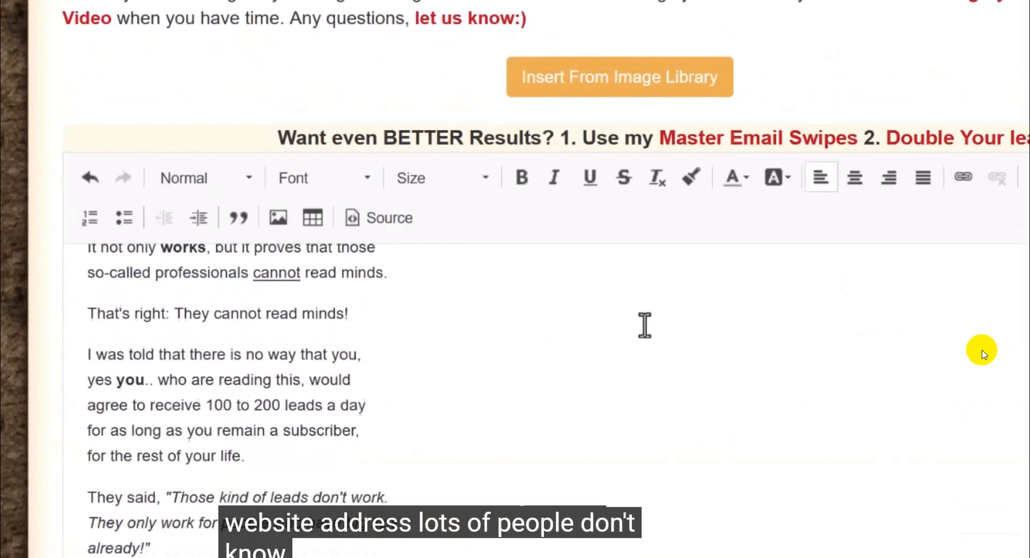
scroll(653, 339, down, 3)
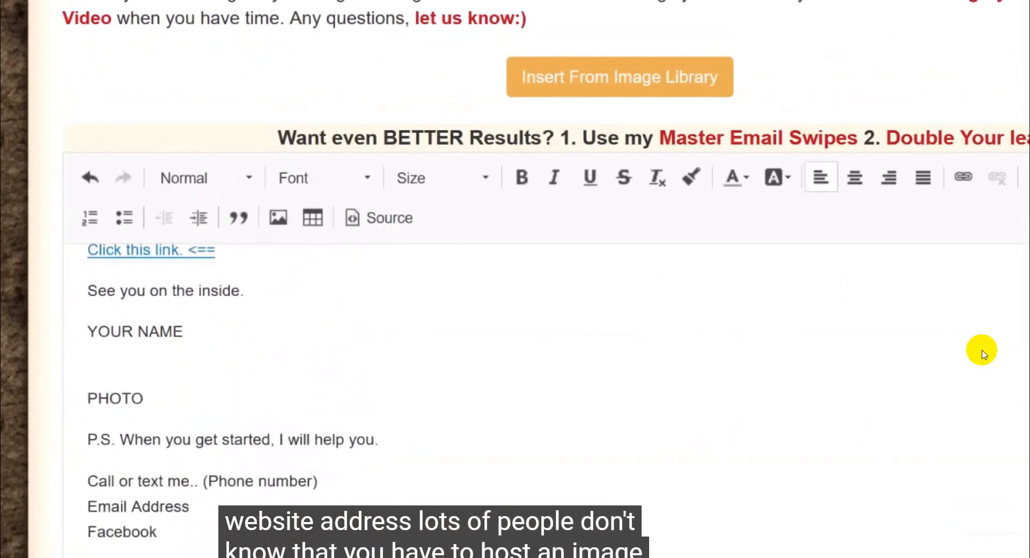
scroll(983, 350, down, 1)
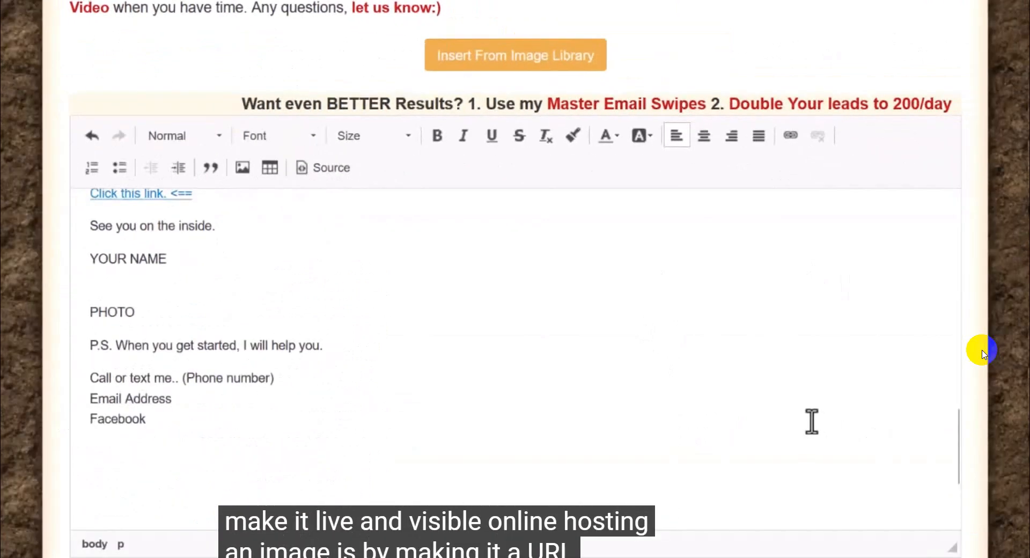
Step: Review the email body from the greeting down to the PHOTO placeholder and the contact lines below it
scroll(462, 379, up, 15)
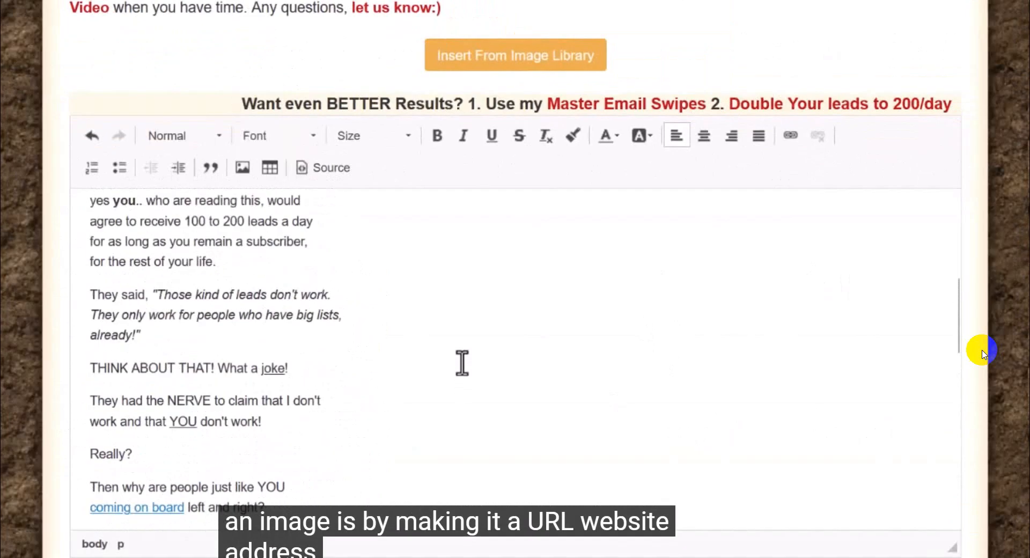
scroll(461, 363, up, 4)
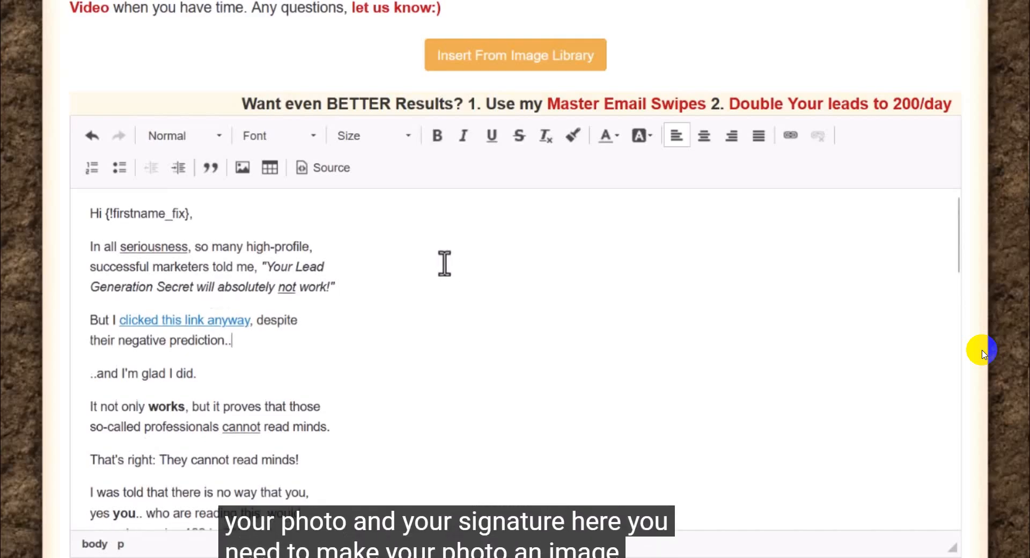
scroll(438, 289, down, 15)
scroll(161, 338, up, 2)
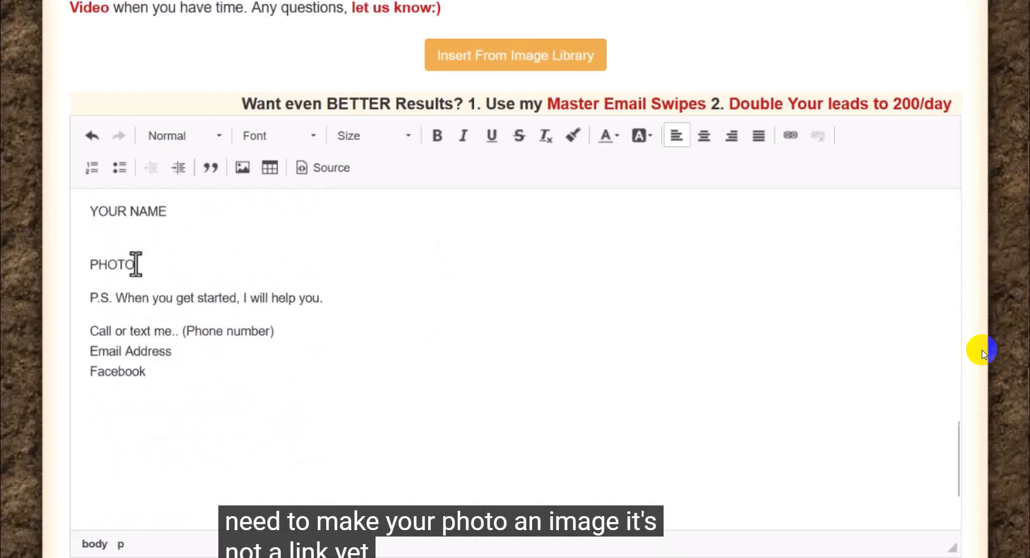
drag(136, 264, 39, 260)
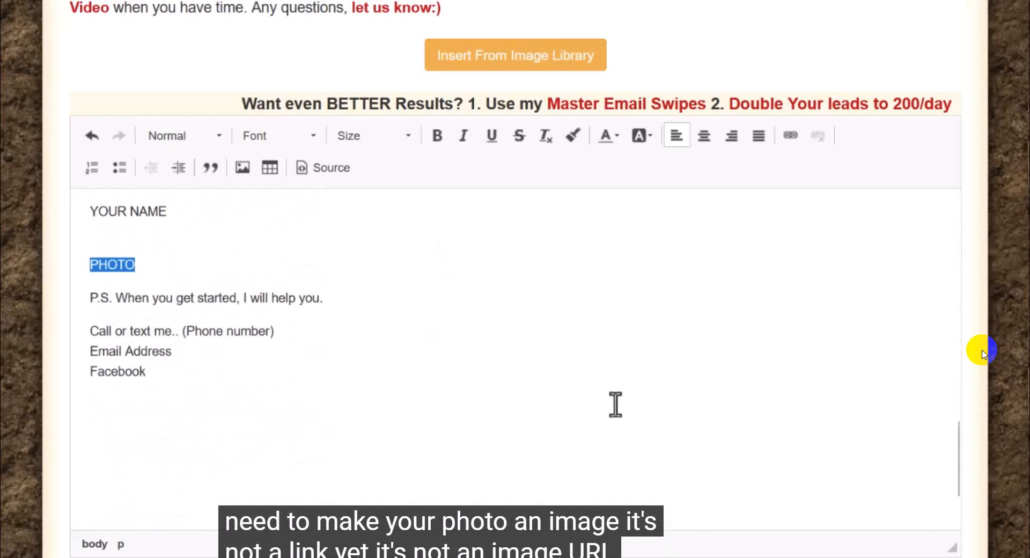
scroll(611, 389, up, 6)
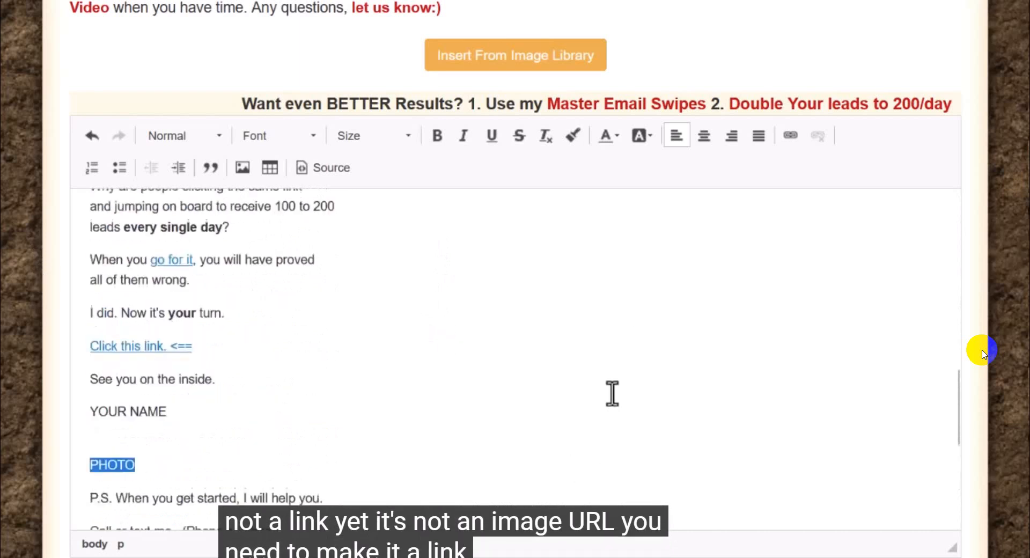
scroll(611, 394, up, 8)
scroll(595, 402, down, 15)
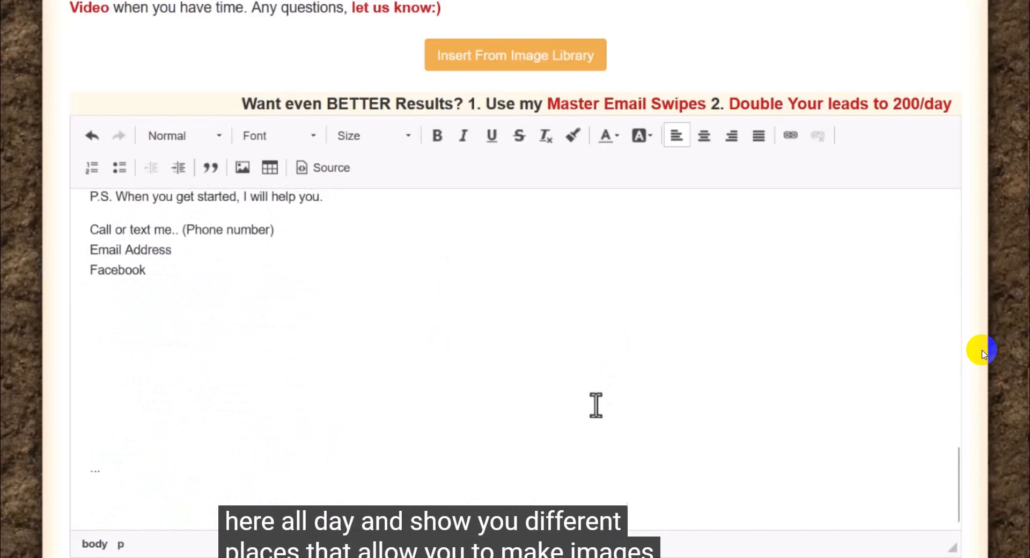
scroll(595, 405, up, 3)
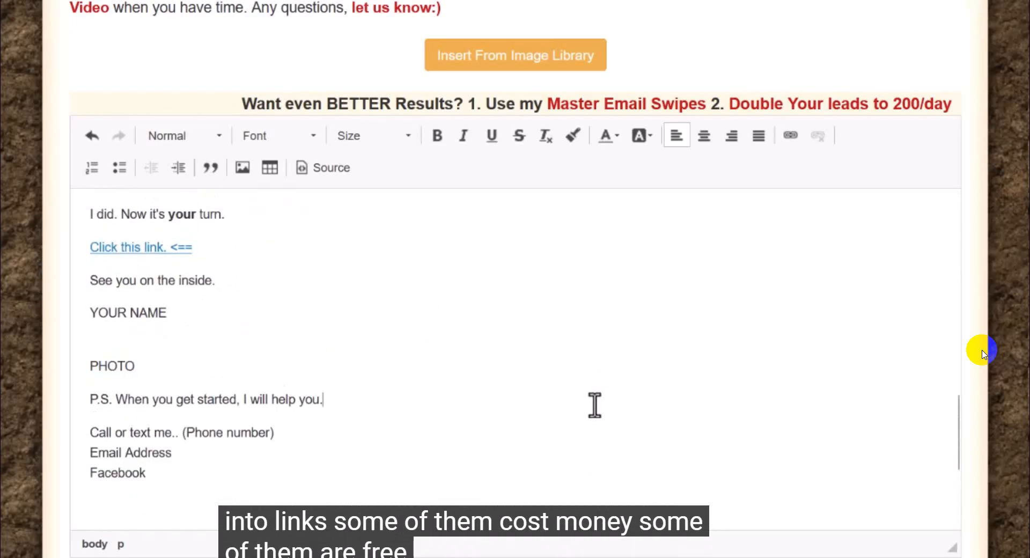
double_click(88, 365)
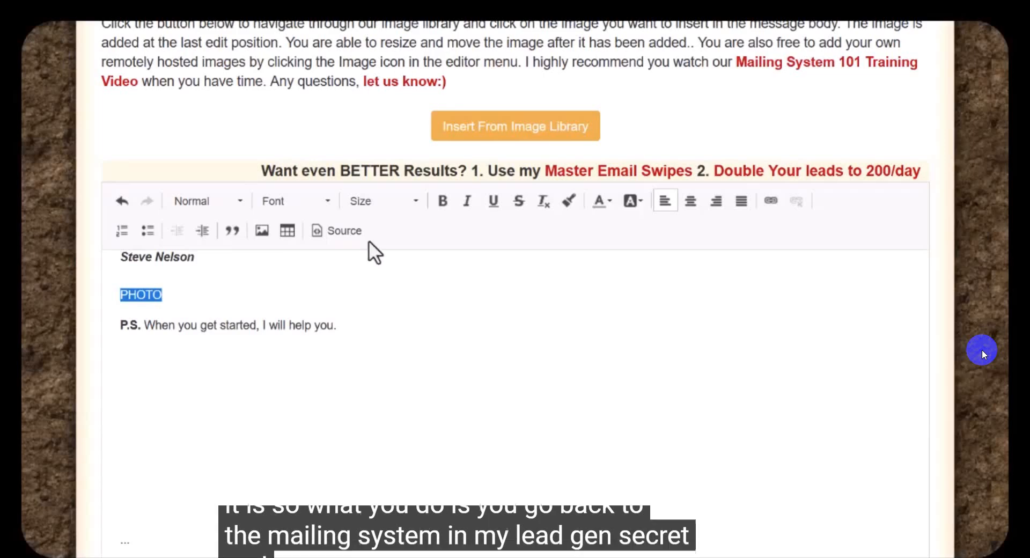
scroll(346, 279, up, 5)
scroll(345, 277, down, 10)
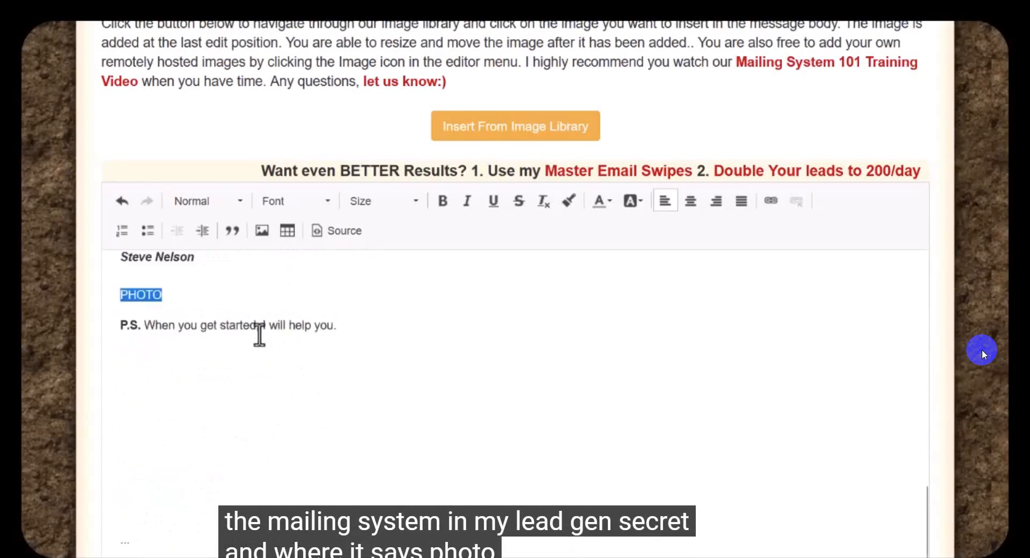
drag(165, 294, 98, 293)
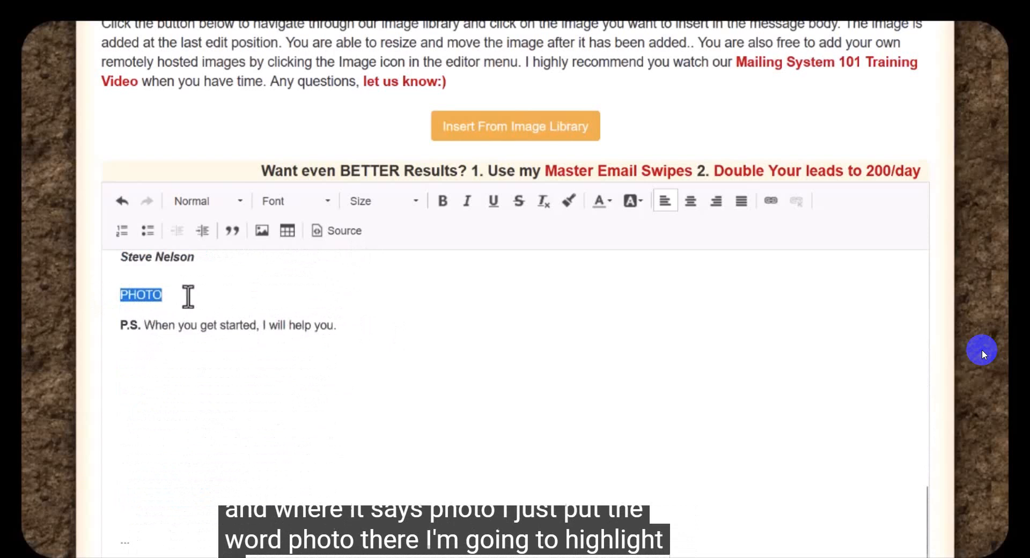
scroll(321, 345, up, 2)
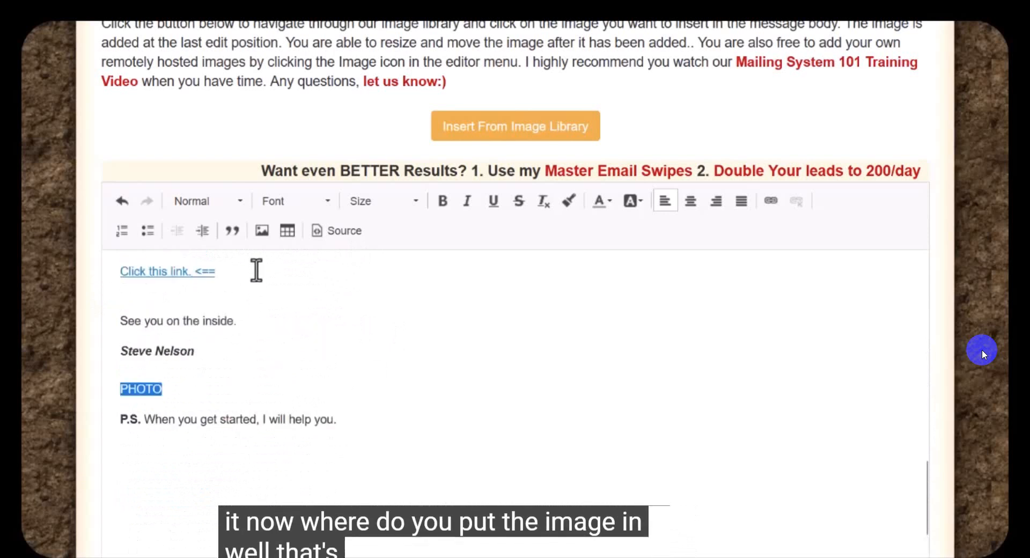
click(262, 230)
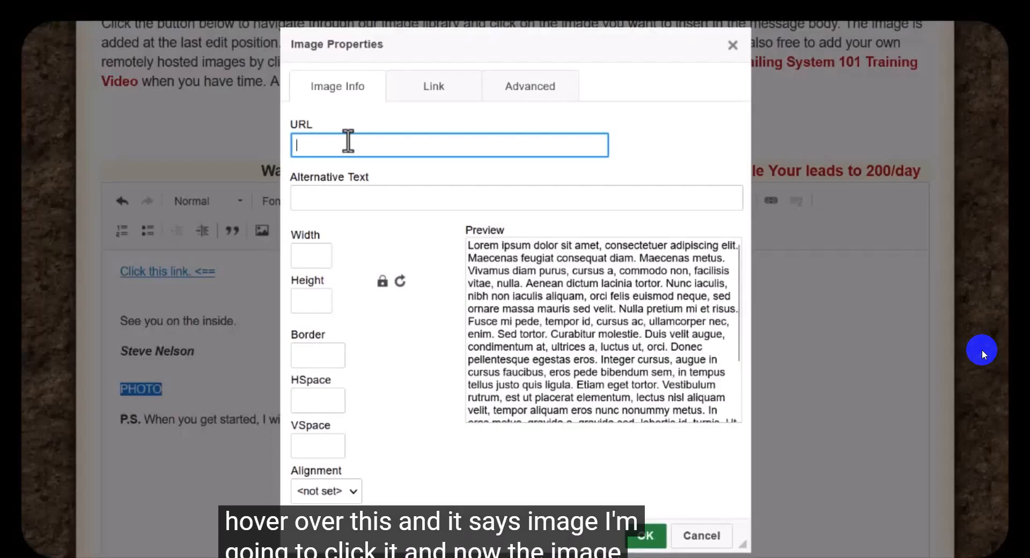
text(https://i.imgur.com/6VvFGDU.png)
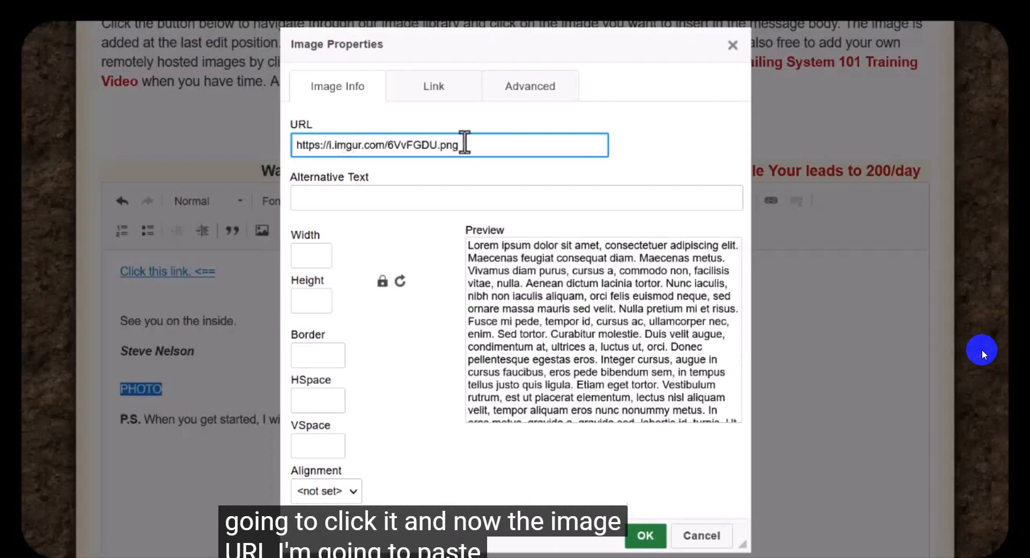
drag(464, 142, 335, 149)
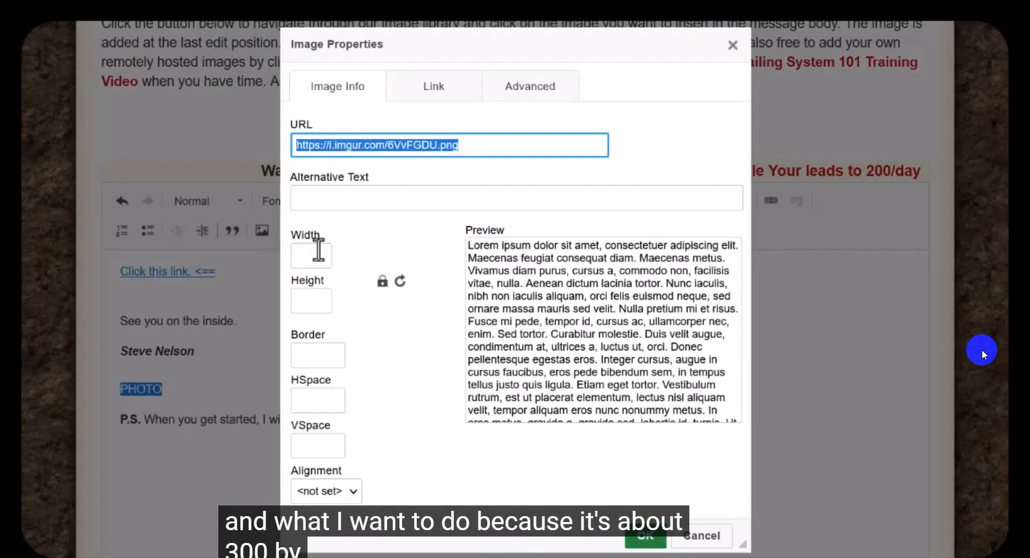
Step: Set the signature photo's width to 200, with a matching height of 200
click(318, 252)
drag(318, 255, 252, 265)
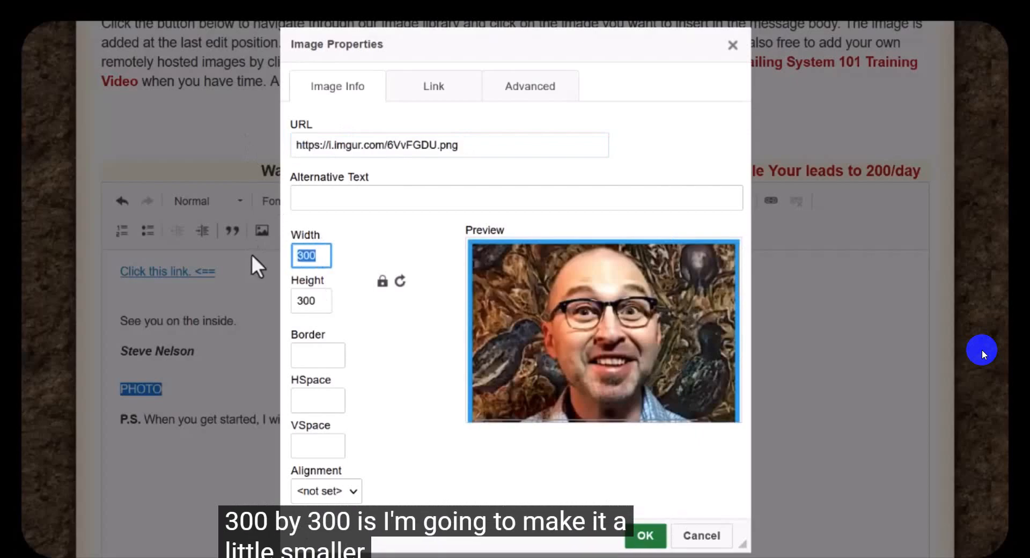
text(20)
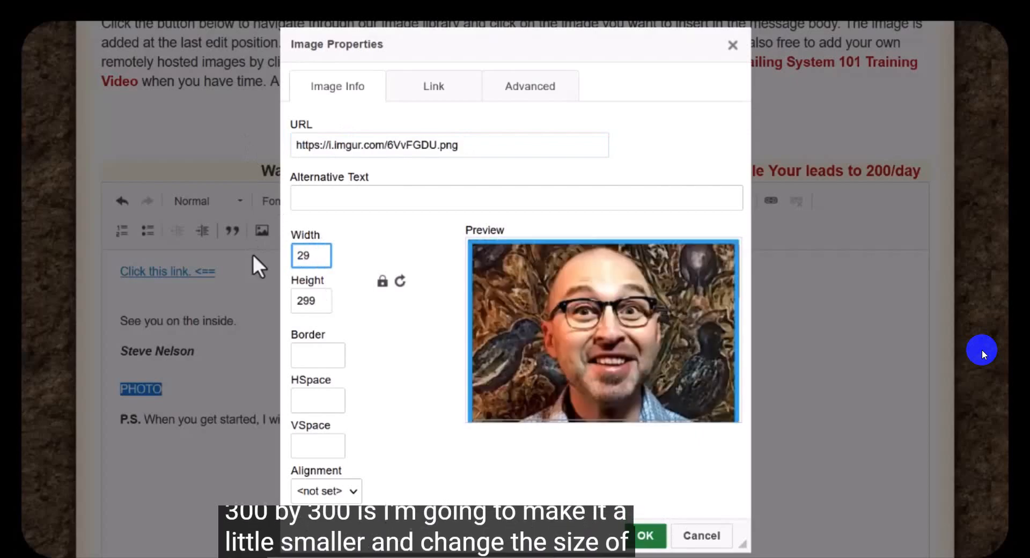
text(0)
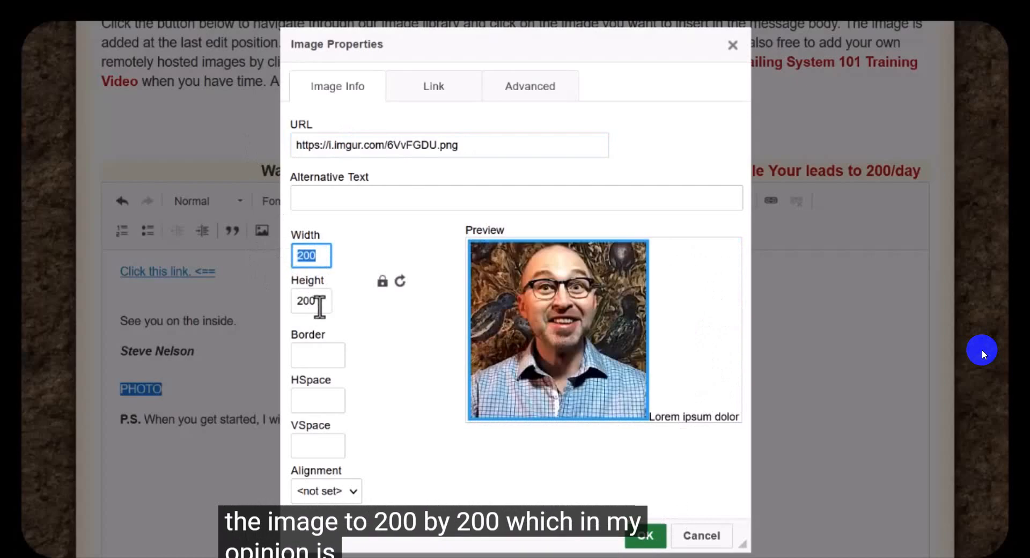
click(308, 300)
click(316, 256)
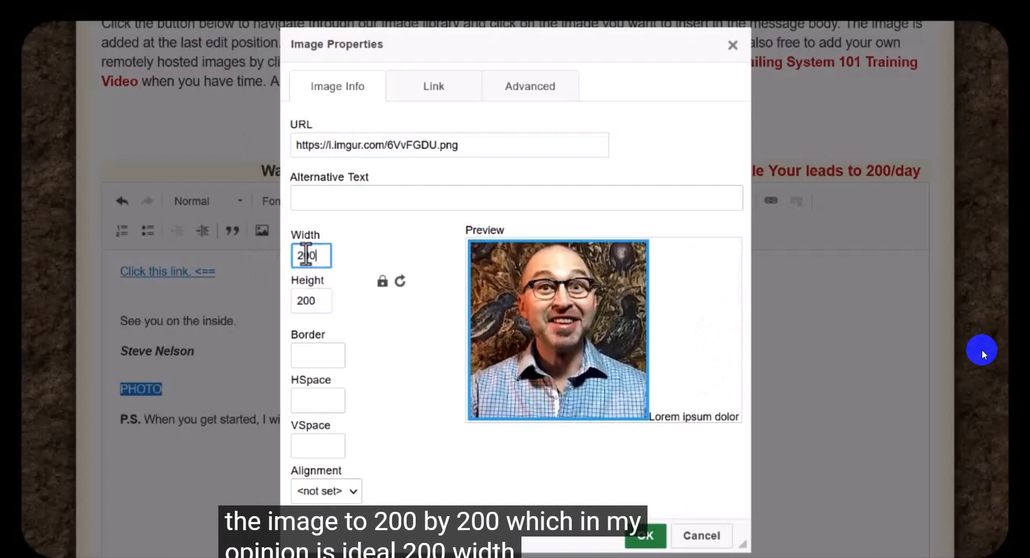
click(320, 304)
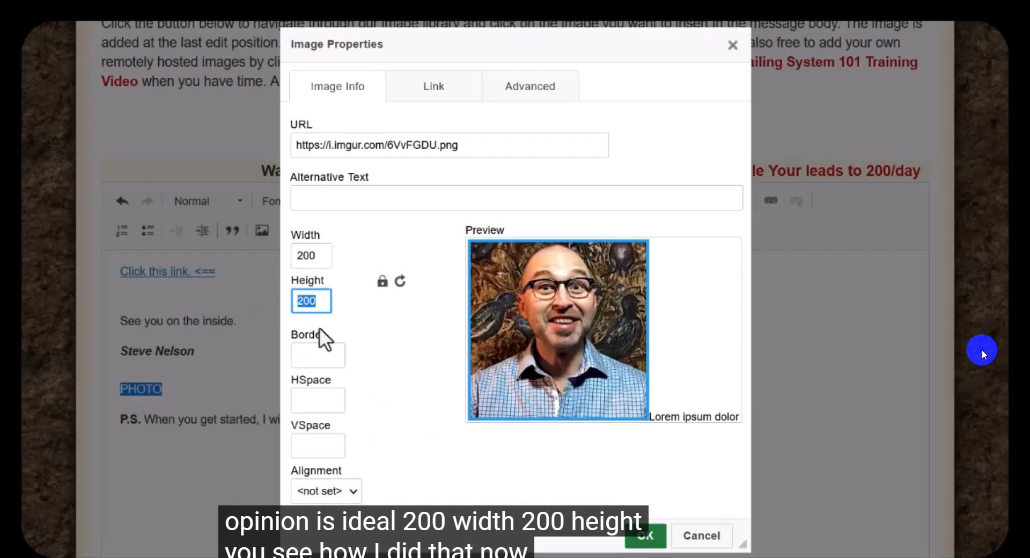
Step: Copy the source-tracked affiliate URL from the MLGS-text file in Notepad and return to the image properties
mouse_move(823, 557)
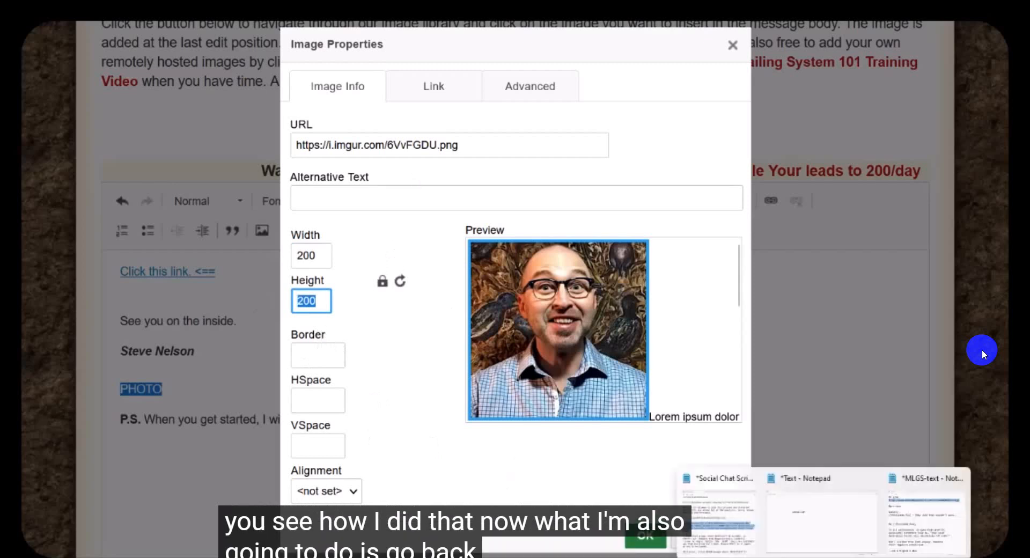
click(908, 520)
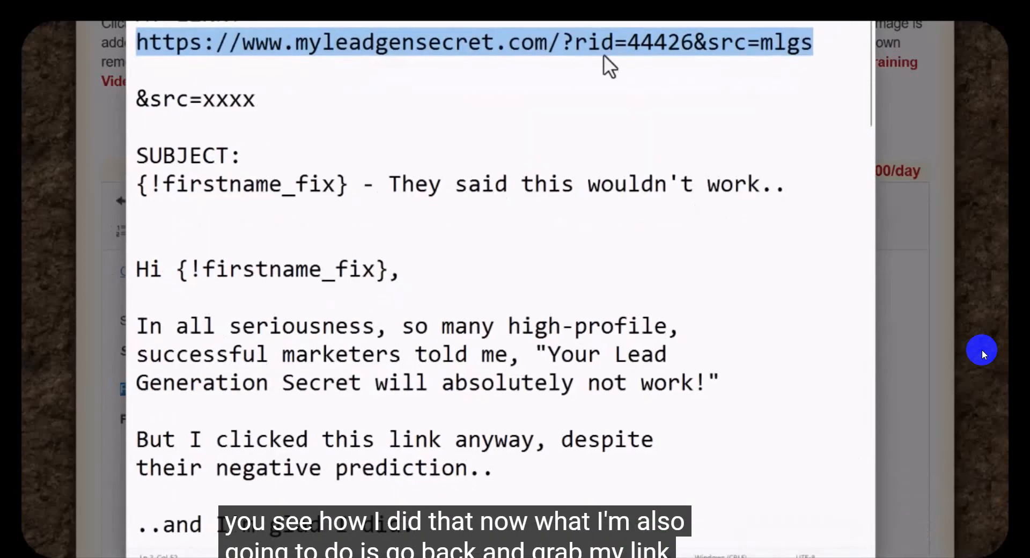
right_click(583, 43)
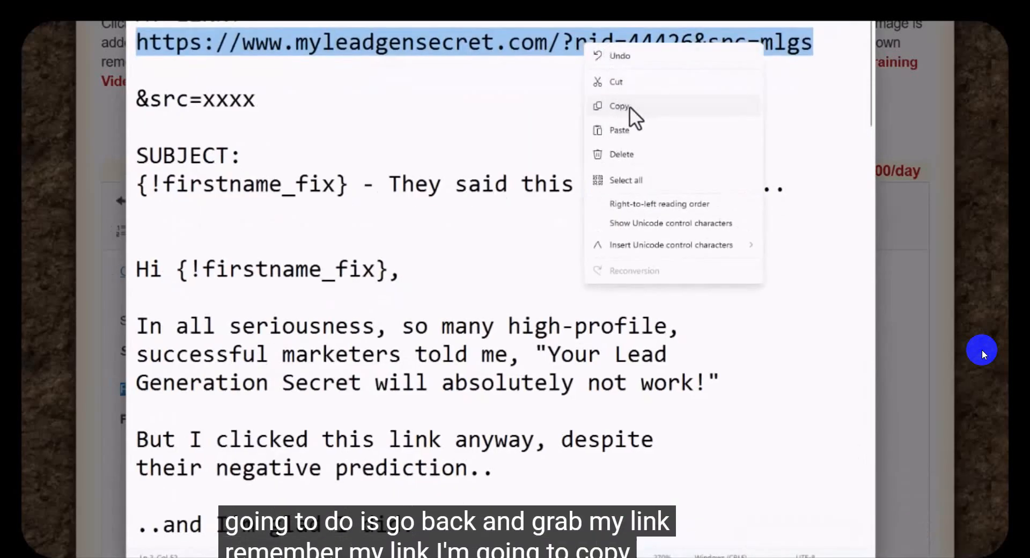
click(629, 106)
click(908, 147)
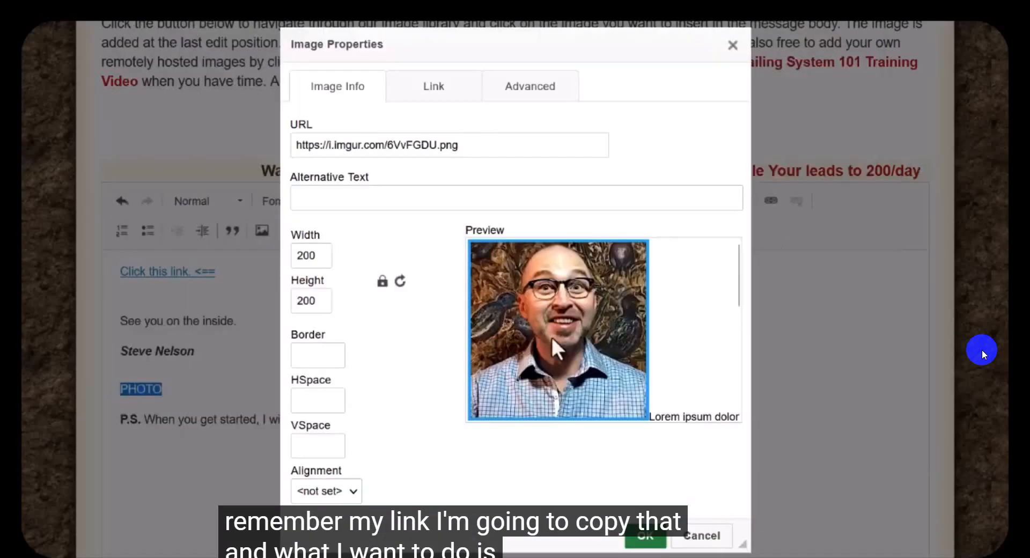
Step: Link the photo to the copied affiliate URL with the target New Window (_blank), and insert it into the email
click(431, 88)
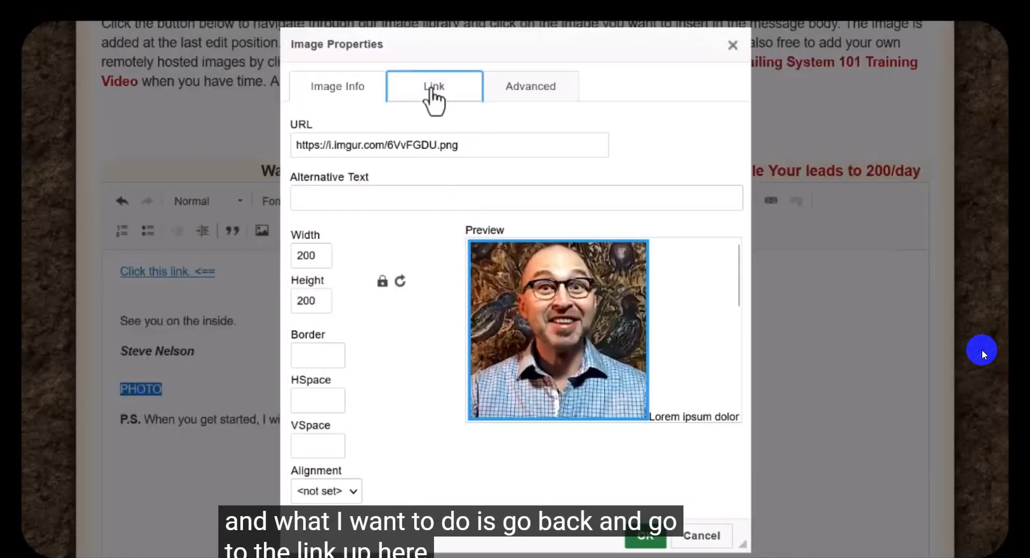
click(393, 140)
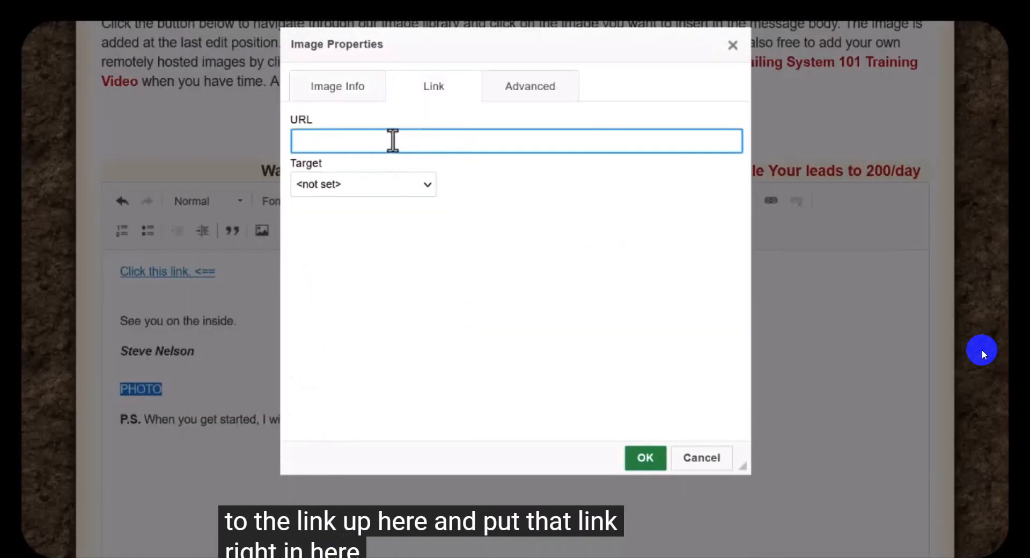
key(ctrl+v)
click(424, 185)
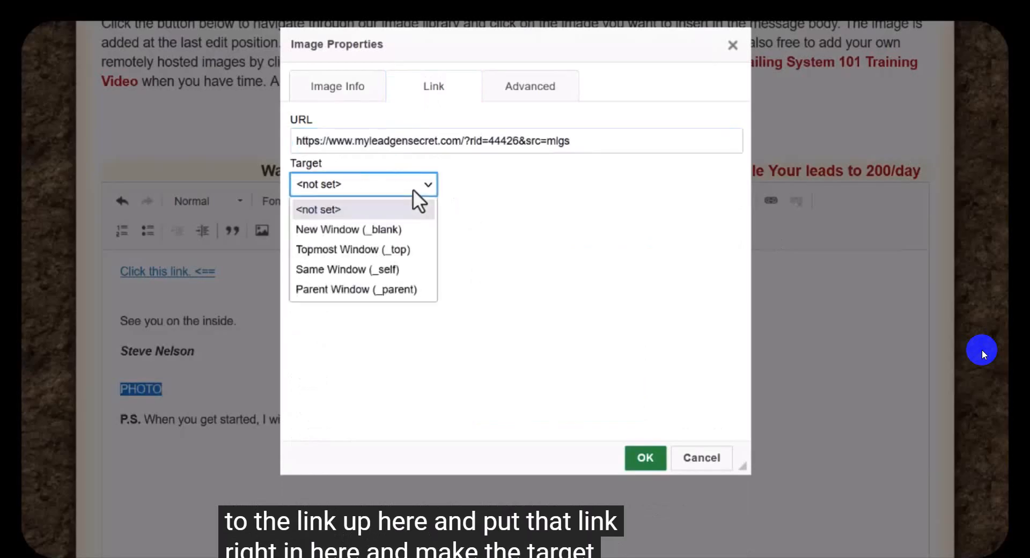
click(362, 230)
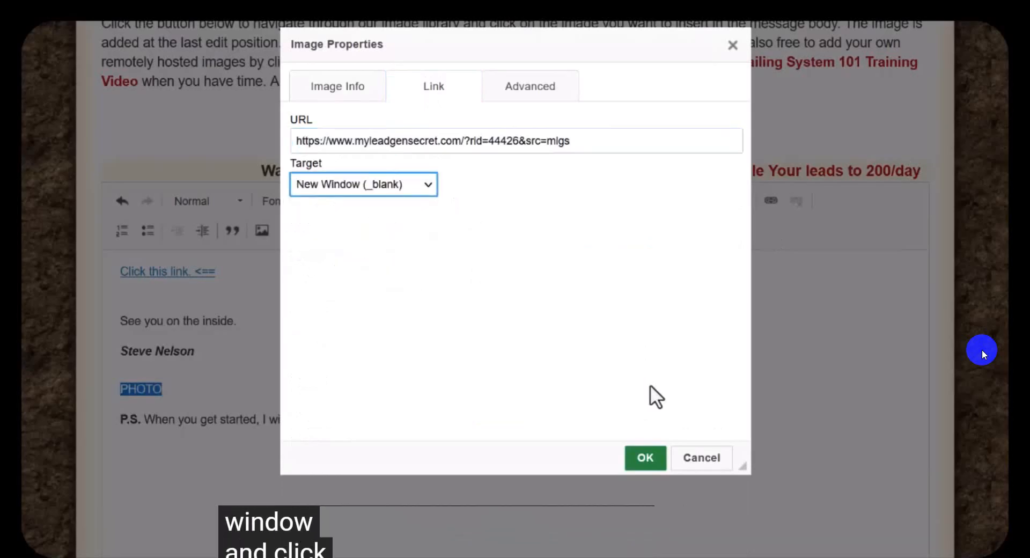
click(645, 459)
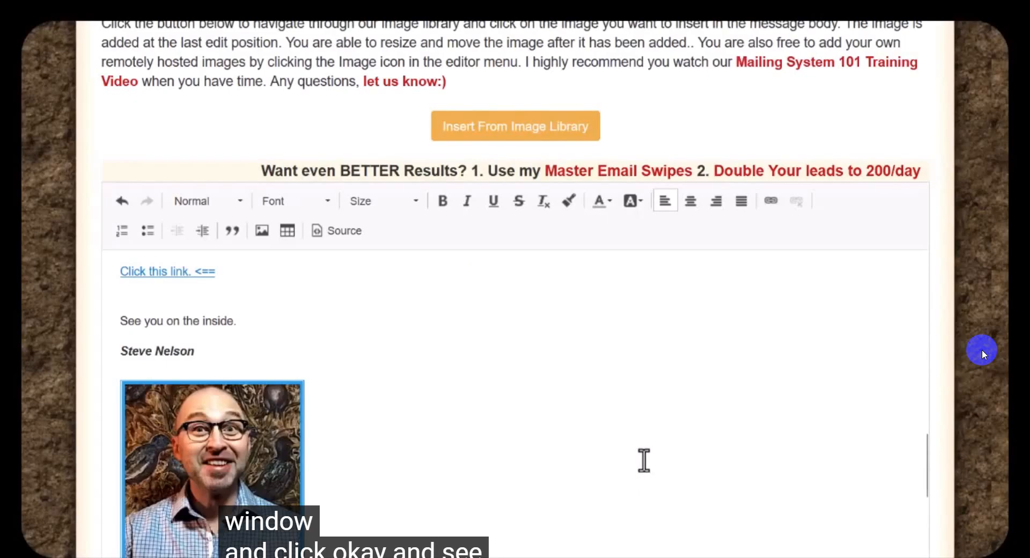
Step: Check the inserted photo in the email's signature, preview the email and test the photo's link
scroll(441, 425, down, 2)
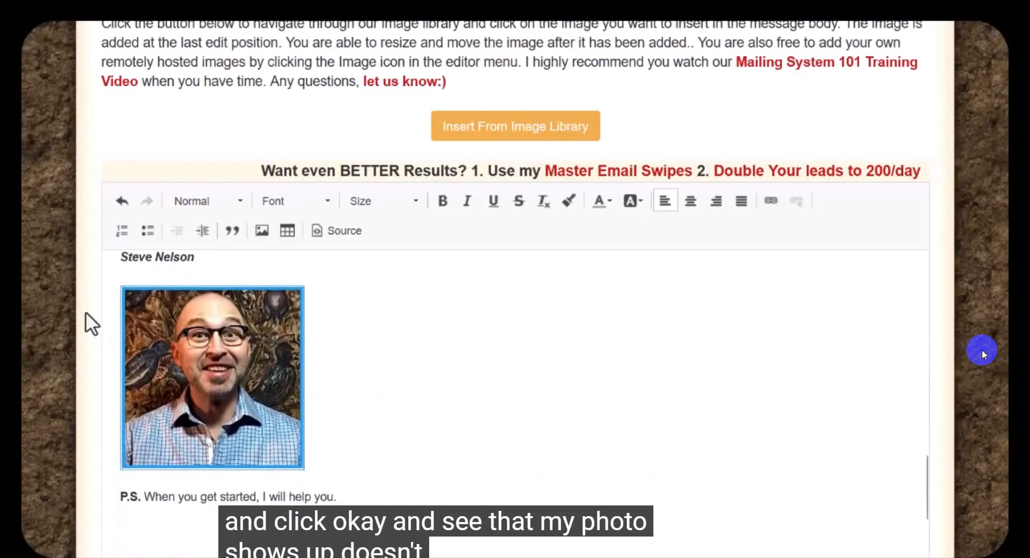
scroll(236, 427, up, 15)
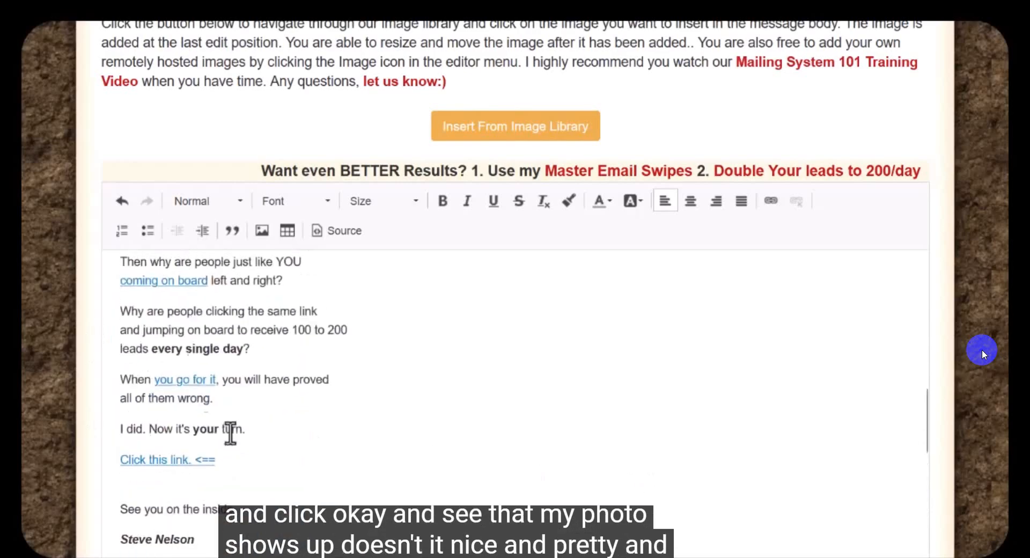
scroll(231, 425, down, 15)
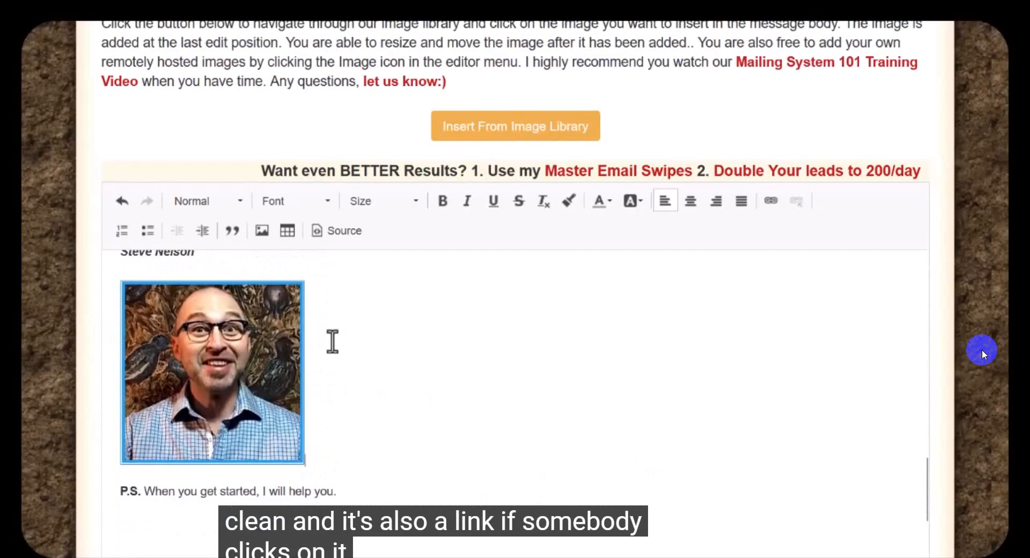
scroll(611, 338, down, 3)
scroll(617, 336, down, 4)
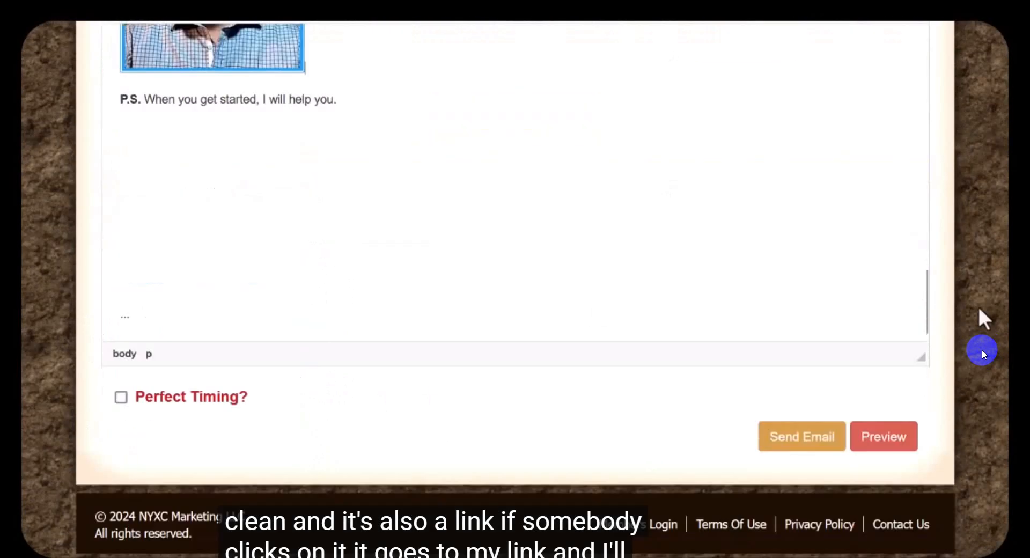
scroll(703, 324, up, 3)
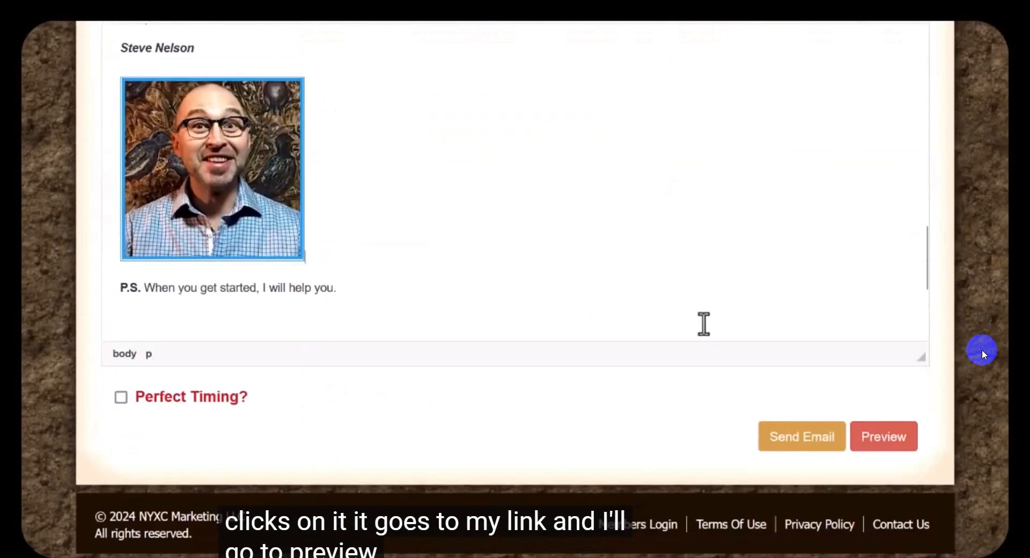
click(884, 437)
scroll(465, 322, down, 5)
scroll(322, 436, down, 4)
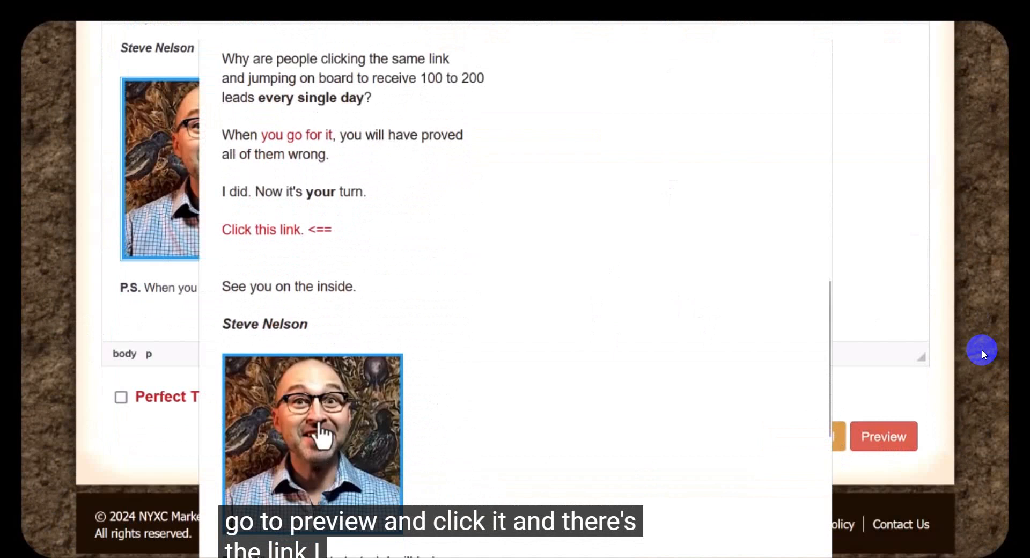
click(321, 432)
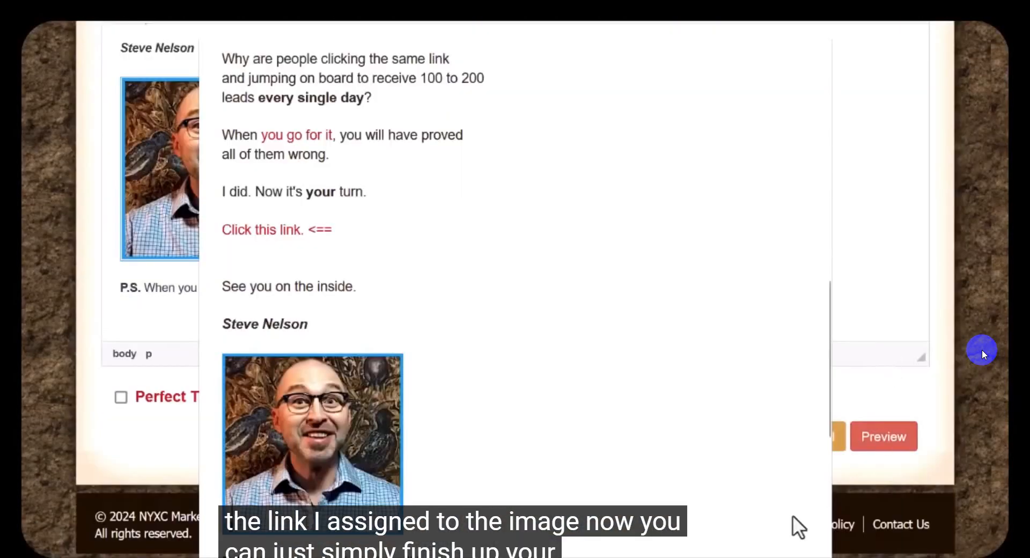
Step: Check the end of the email preview with the signature photo and P.S. line, and close the preview
scroll(783, 518, down, 5)
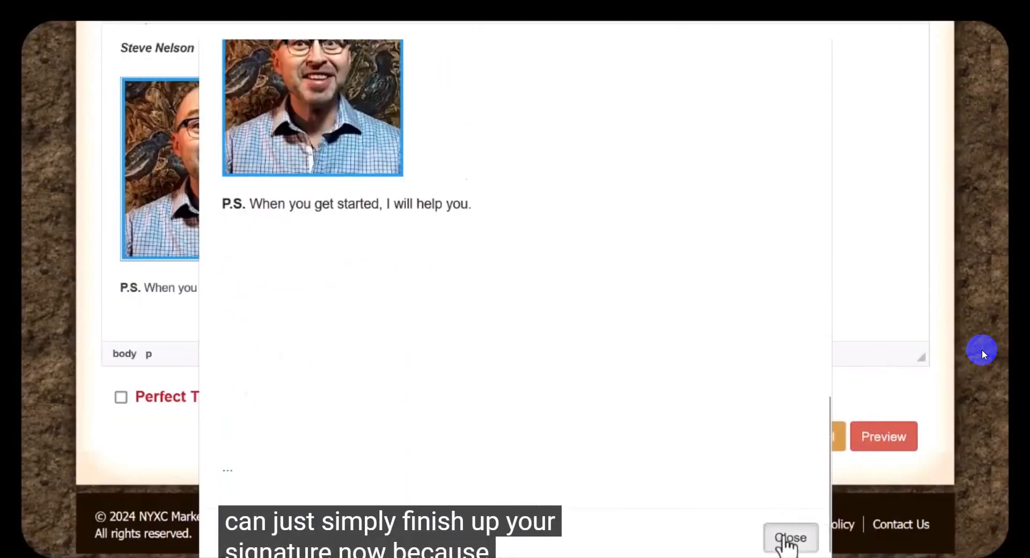
click(790, 539)
scroll(526, 211, up, 10)
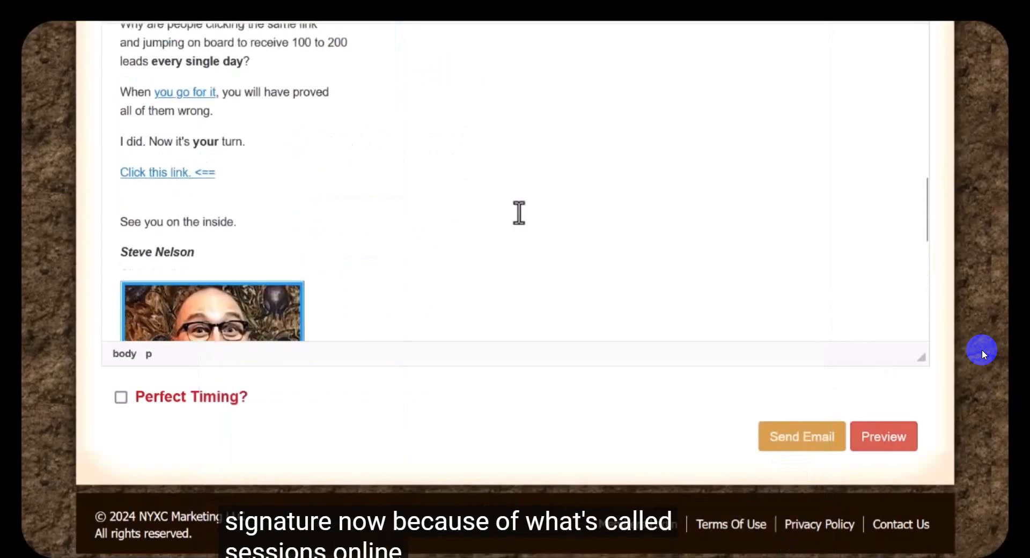
Step: Switch the email body to its HTML source and look through the code, including the linked signature photo
scroll(526, 211, up, 5)
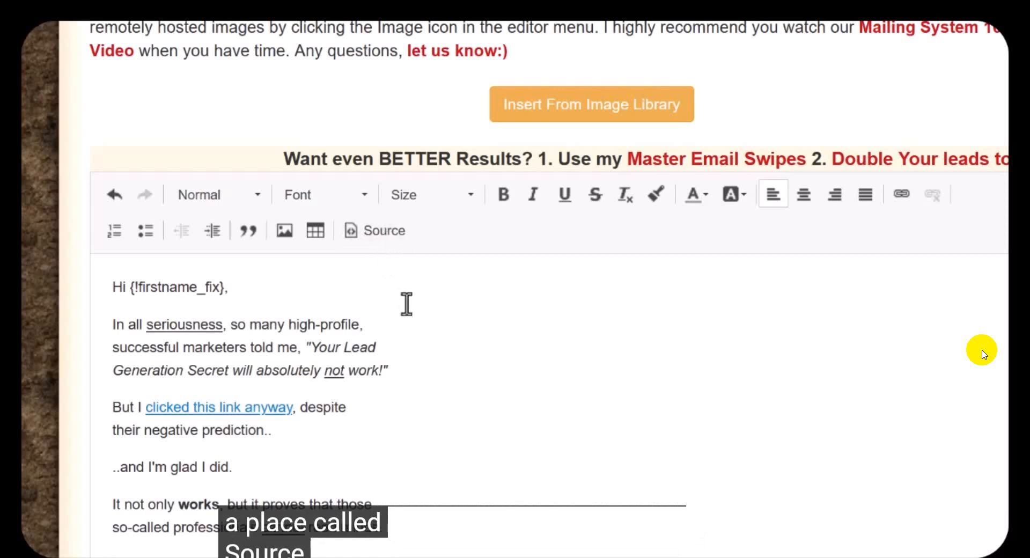
click(389, 230)
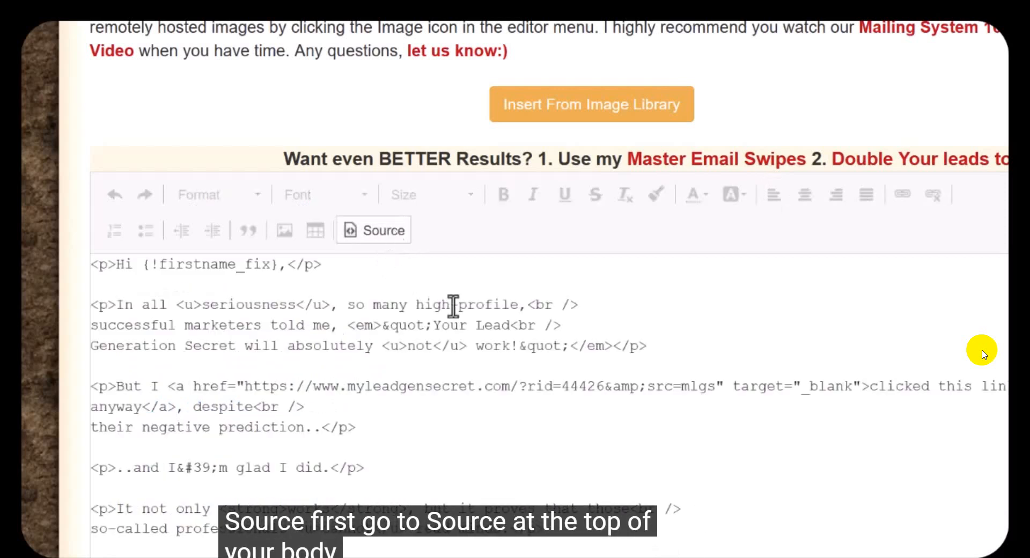
scroll(519, 355, down, 15)
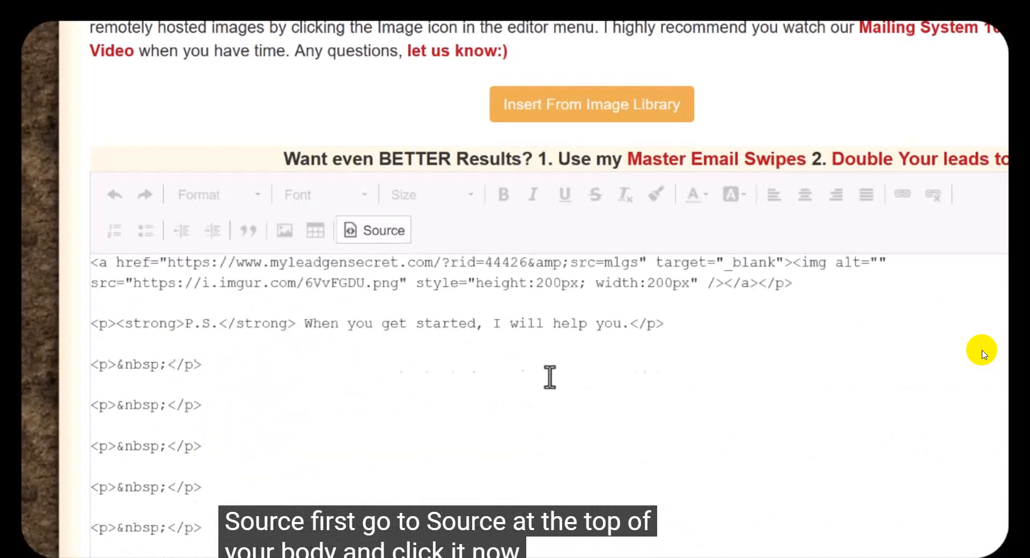
scroll(549, 382, up, 10)
scroll(550, 382, up, 8)
scroll(552, 376, down, 10)
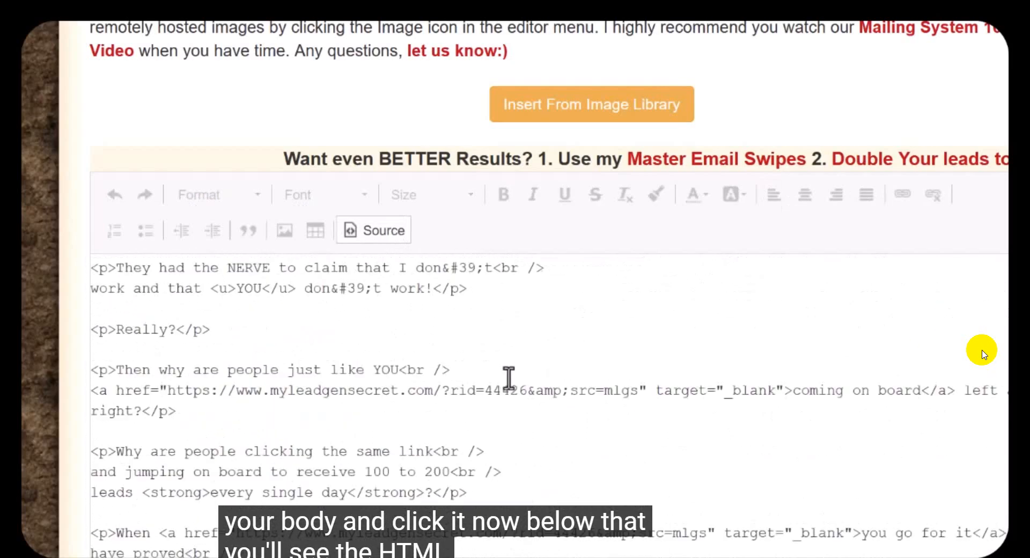
scroll(510, 375, up, 12)
scroll(510, 375, up, 2)
scroll(645, 316, down, 4)
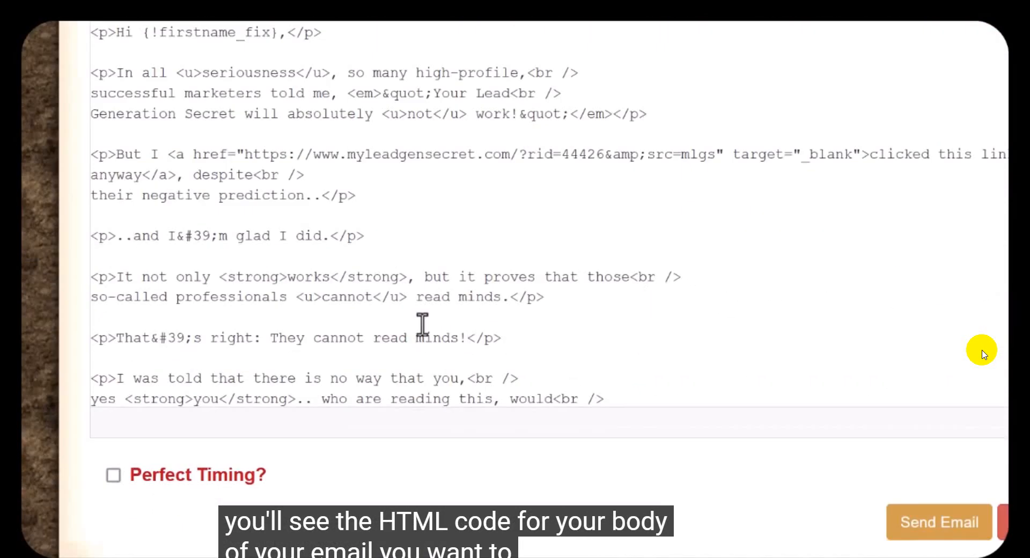
Step: Select and copy the email body's entire HTML source
scroll(413, 306, up, 1)
key(ctrl+a)
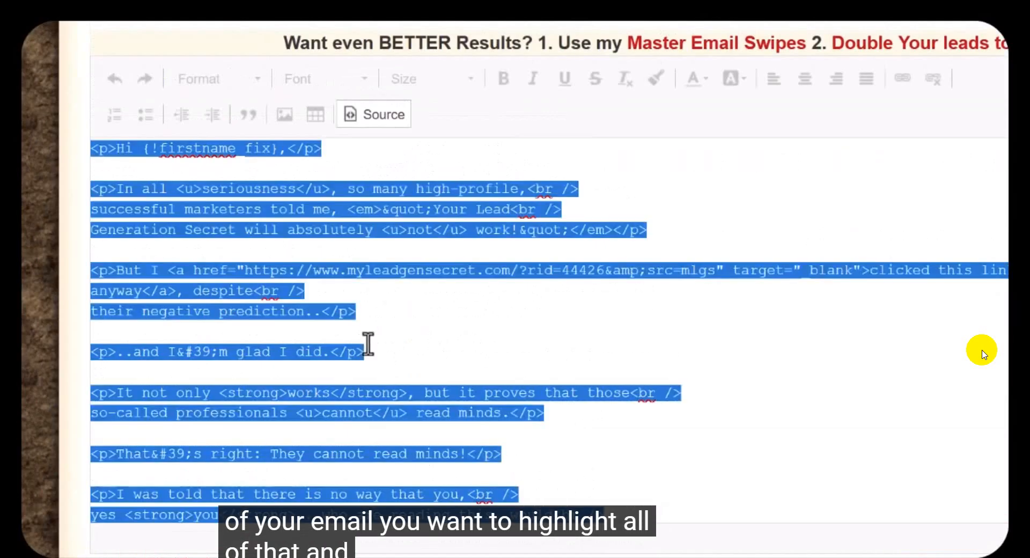
right_click(334, 314)
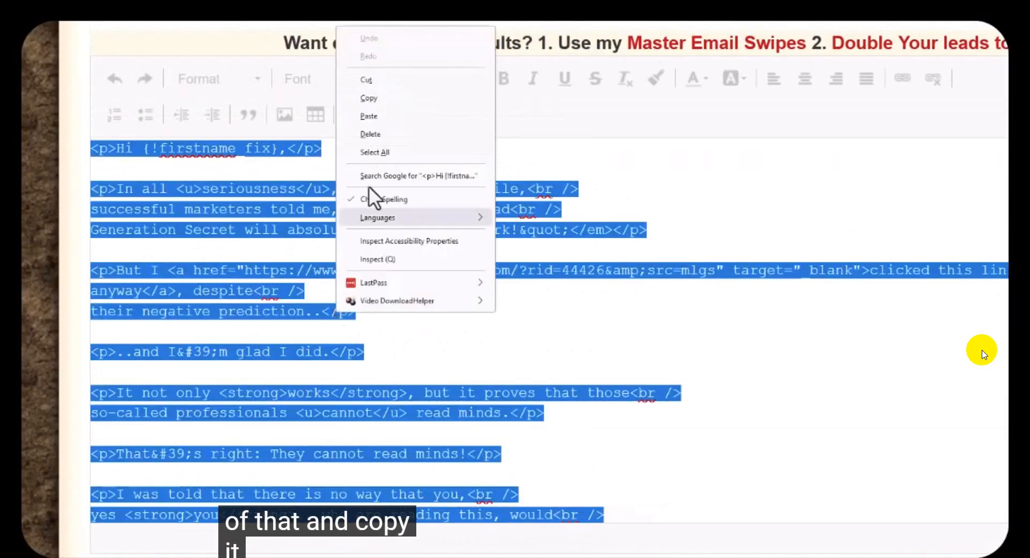
click(377, 101)
Step: Add all dated lead batches to the mailing under Mail by date and check the count of selected leads
scroll(756, 321, up, 2)
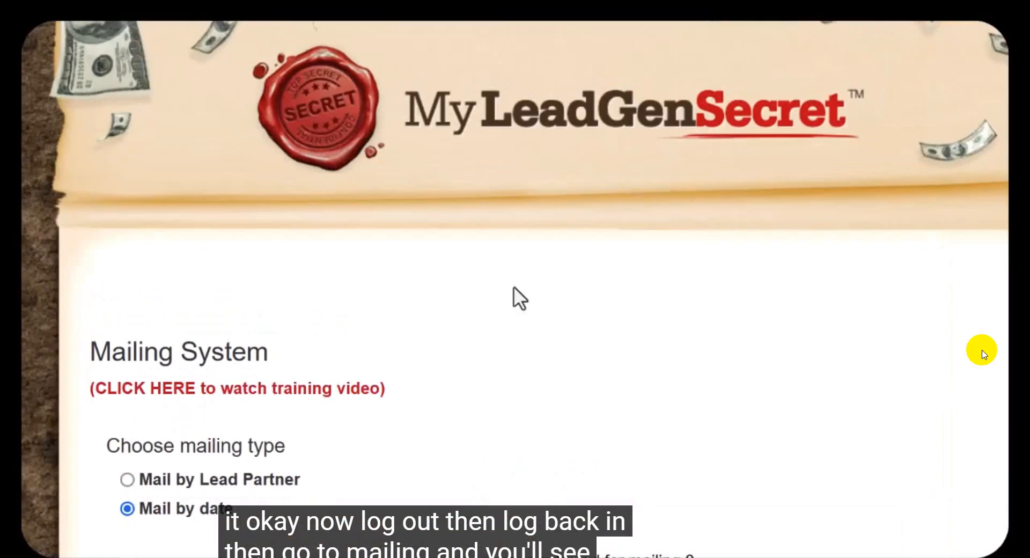
scroll(373, 261, down, 3)
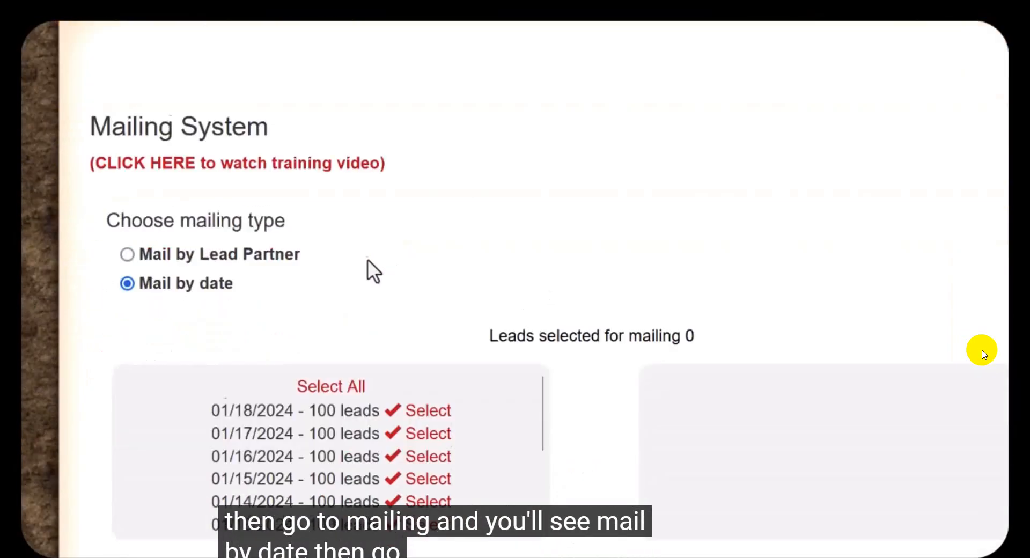
scroll(374, 283, down, 4)
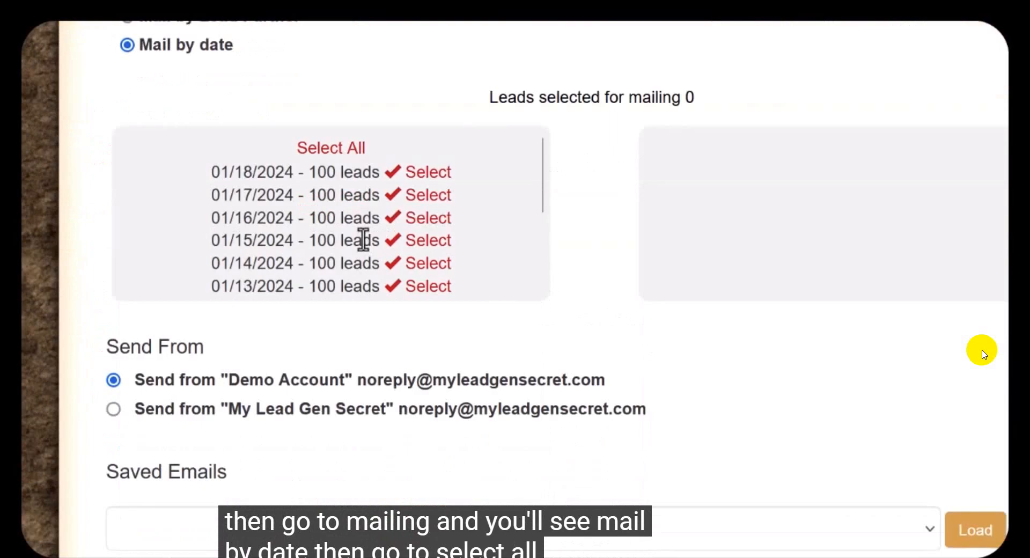
click(331, 148)
scroll(563, 279, down, 8)
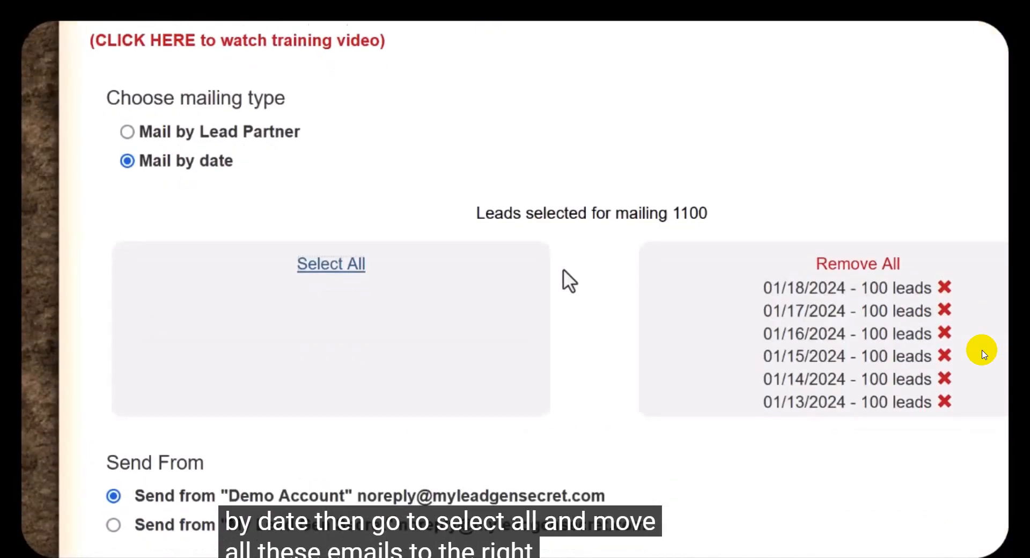
scroll(581, 271, up, 5)
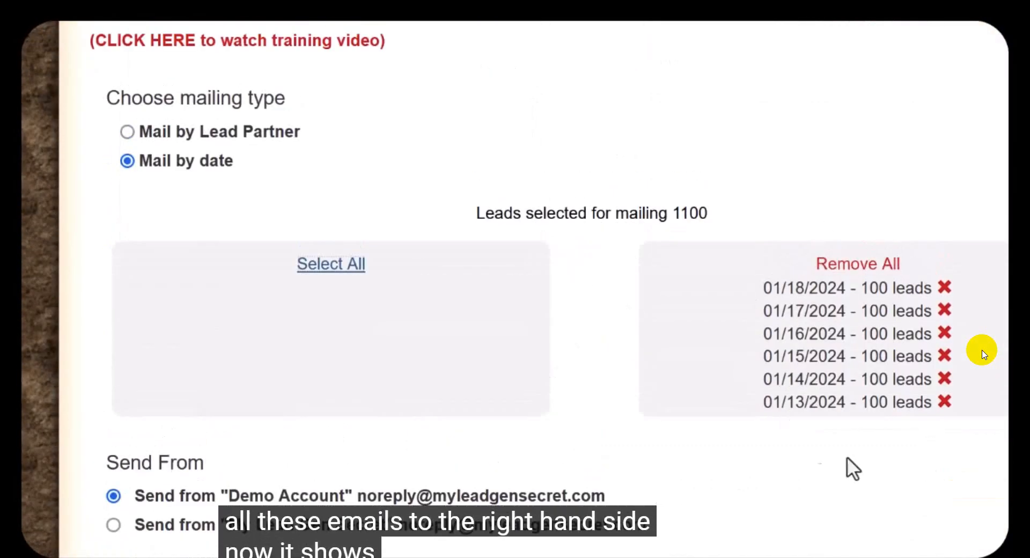
drag(492, 214, 568, 214)
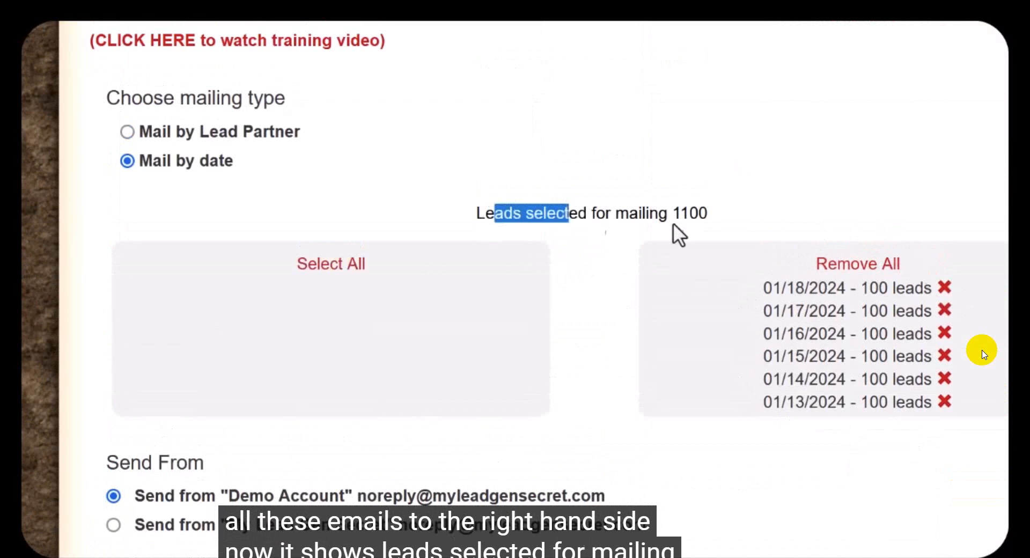
Step: Delete all the placeholder instruction text from the email body
scroll(419, 215, down, 6)
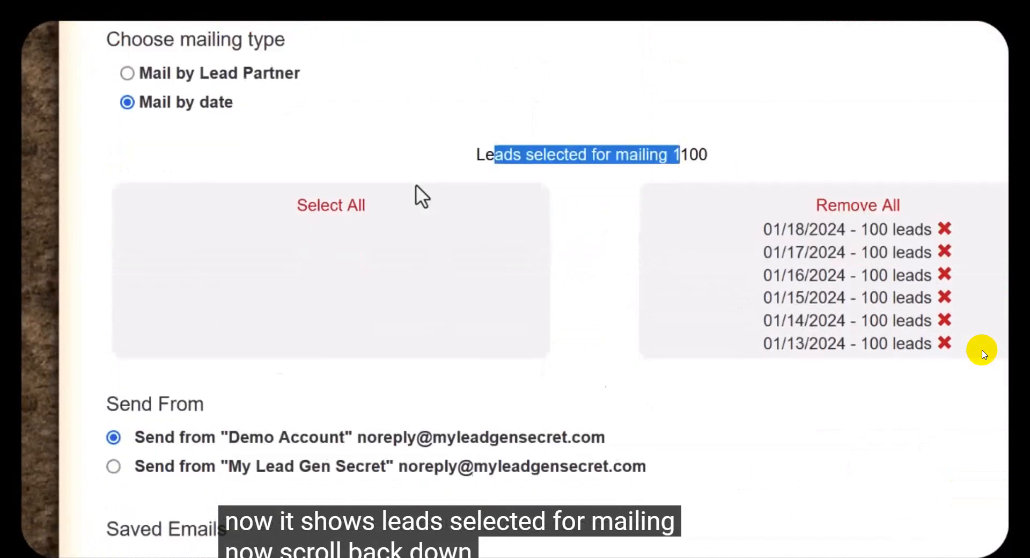
scroll(409, 153, down, 12)
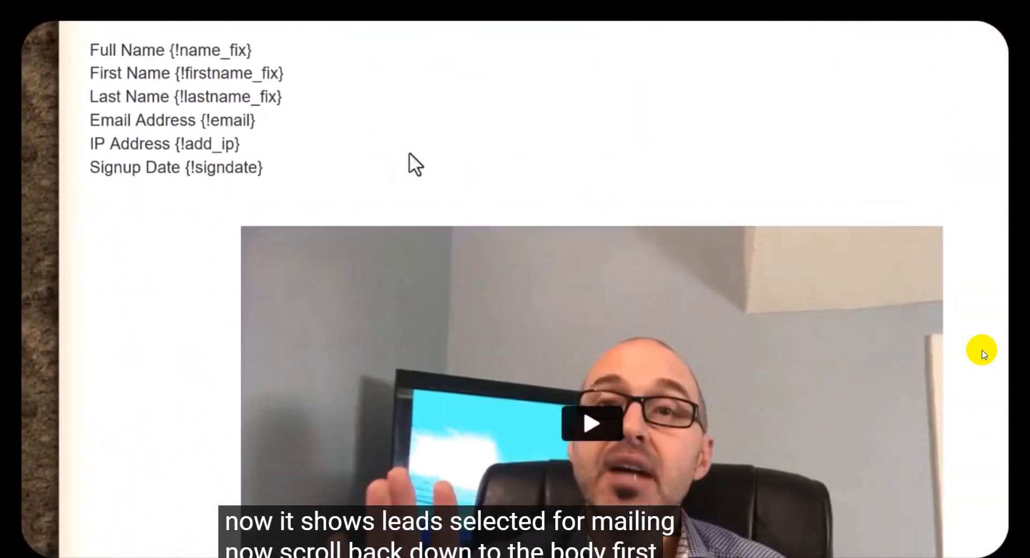
scroll(410, 147, down, 8)
scroll(409, 145, up, 2)
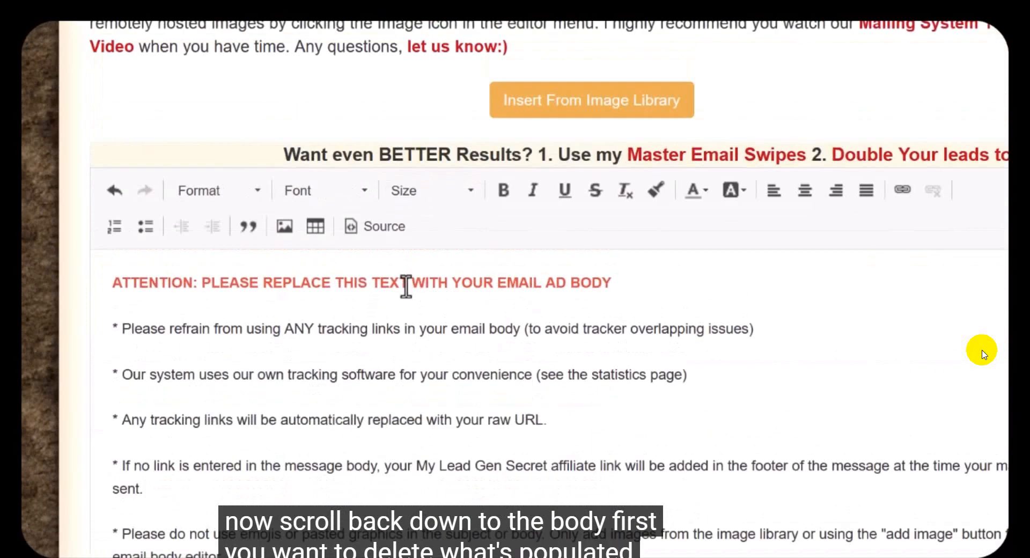
scroll(408, 284, down, 4)
key(ctrl+a)
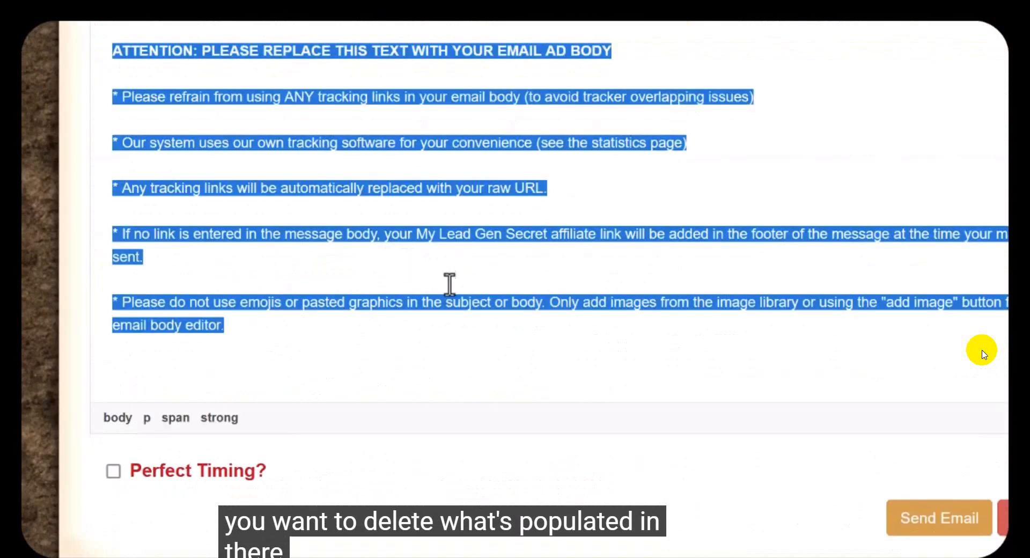
key(BackSpace)
scroll(451, 284, up, 5)
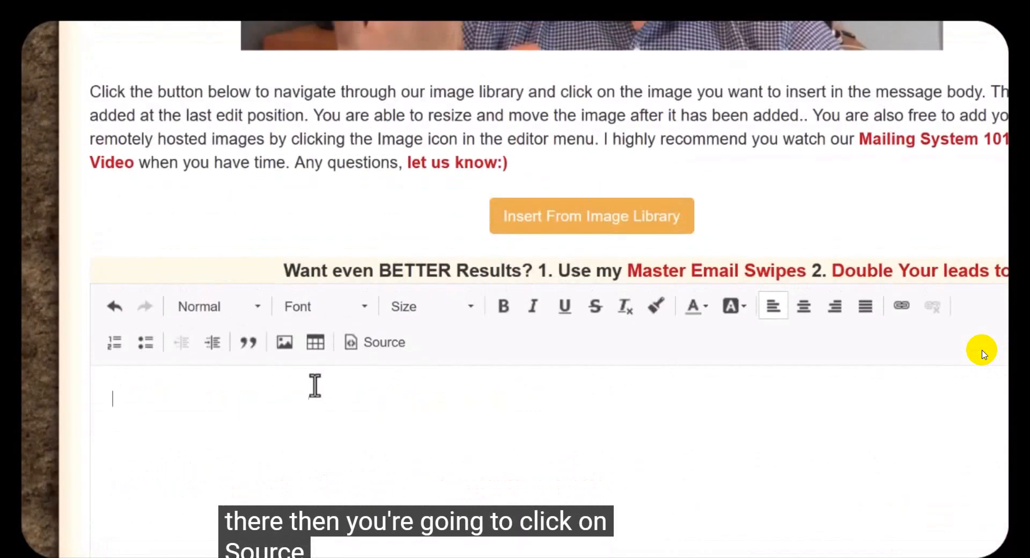
Step: Paste the copied HTML into the email body's source view and check the email in the formatted view
click(384, 339)
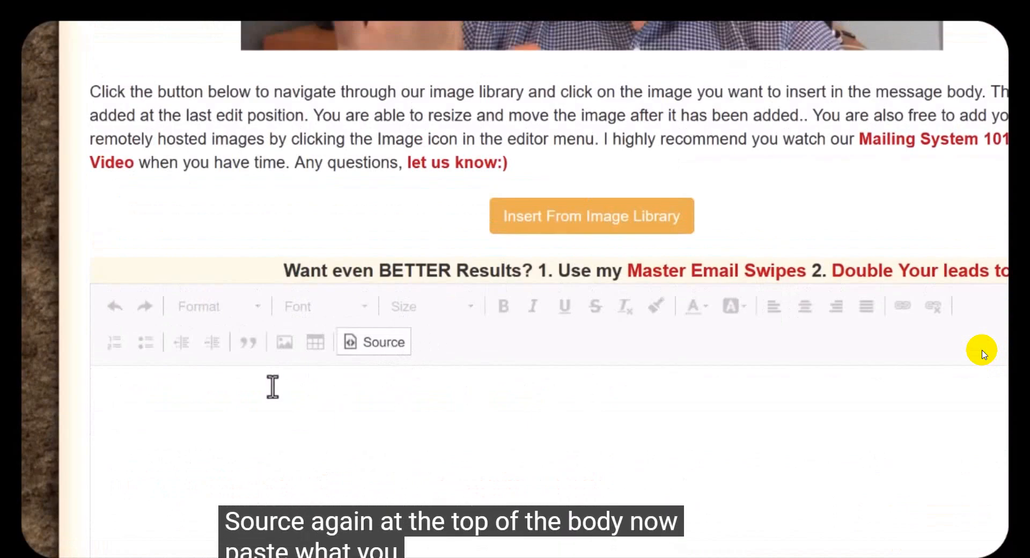
key(ctrl+v)
scroll(336, 364, up, 15)
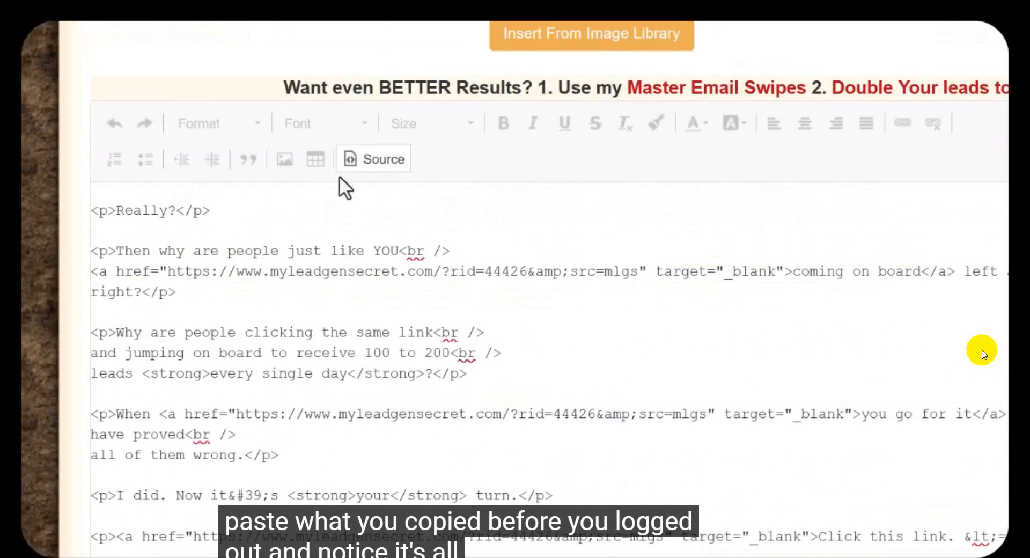
click(378, 159)
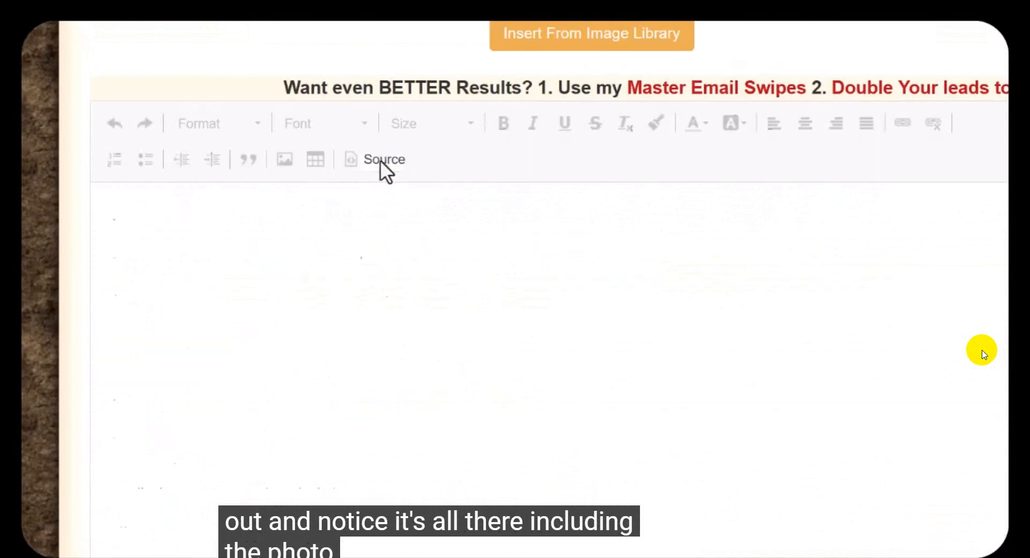
scroll(304, 283, down, 15)
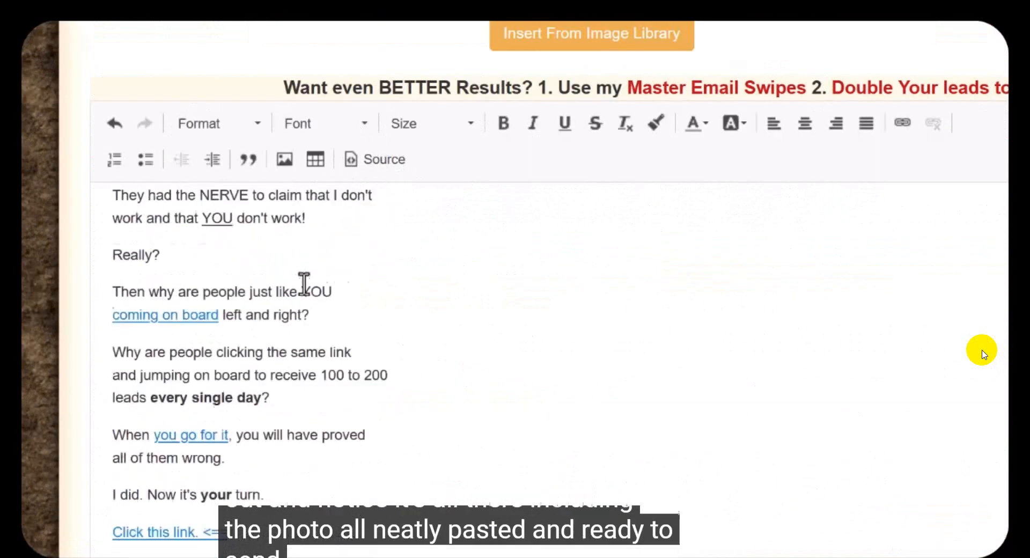
scroll(303, 283, down, 3)
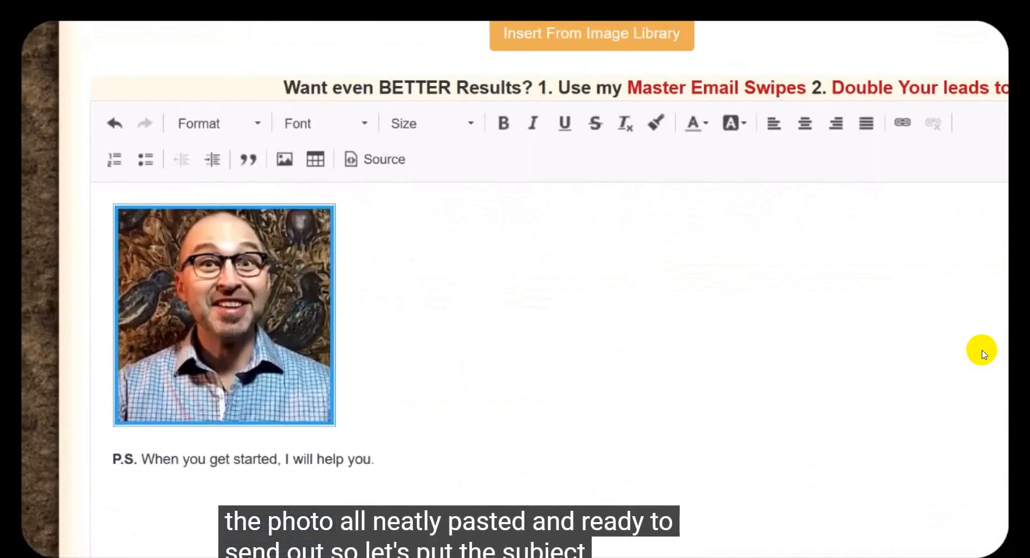
scroll(838, 210, down, 5)
scroll(659, 360, up, 12)
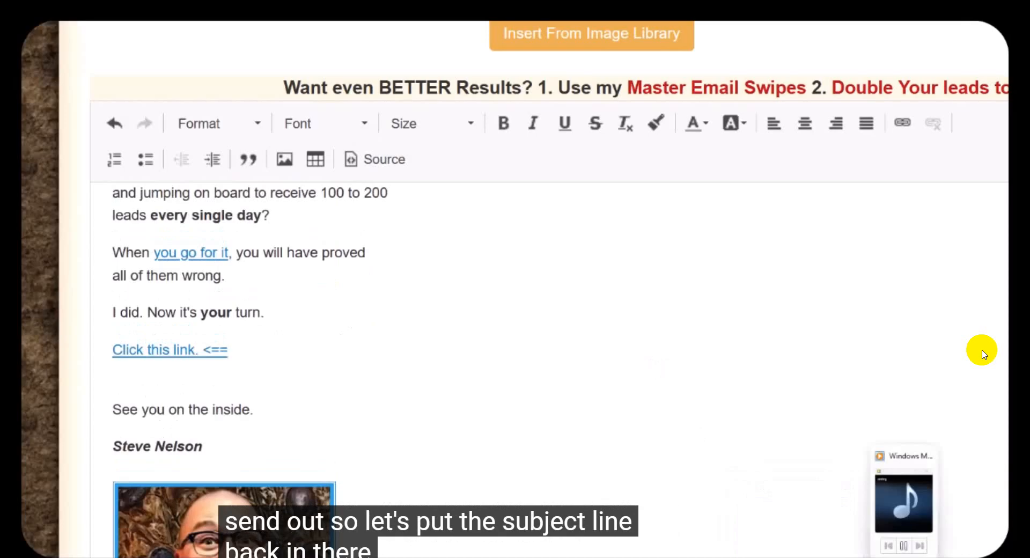
Step: Copy the subject line "{!firstname_fix} - They said this wouldn't work.." from the Notepad text file and return to the mailing page
mouse_move(823, 557)
click(897, 541)
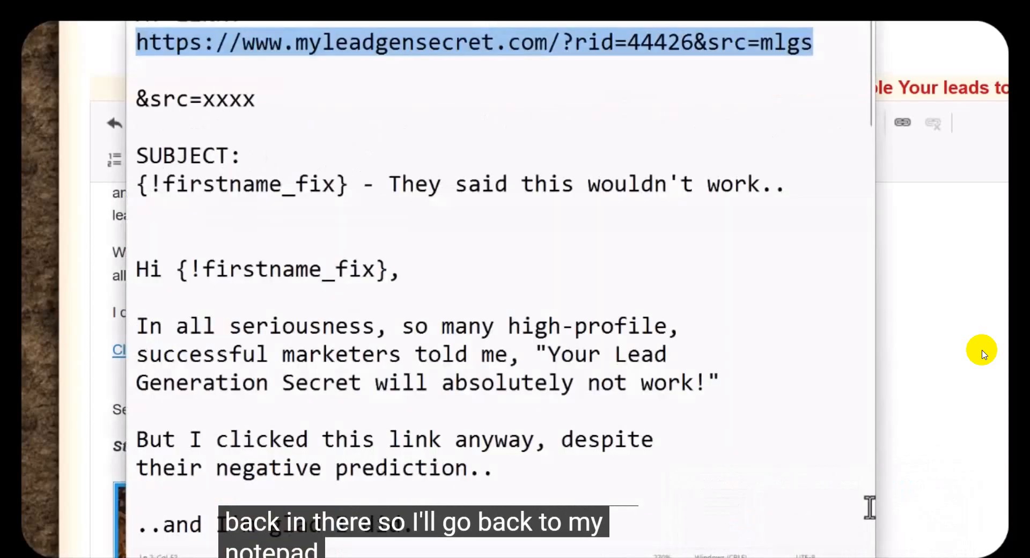
drag(775, 188, 134, 183)
right_click(162, 192)
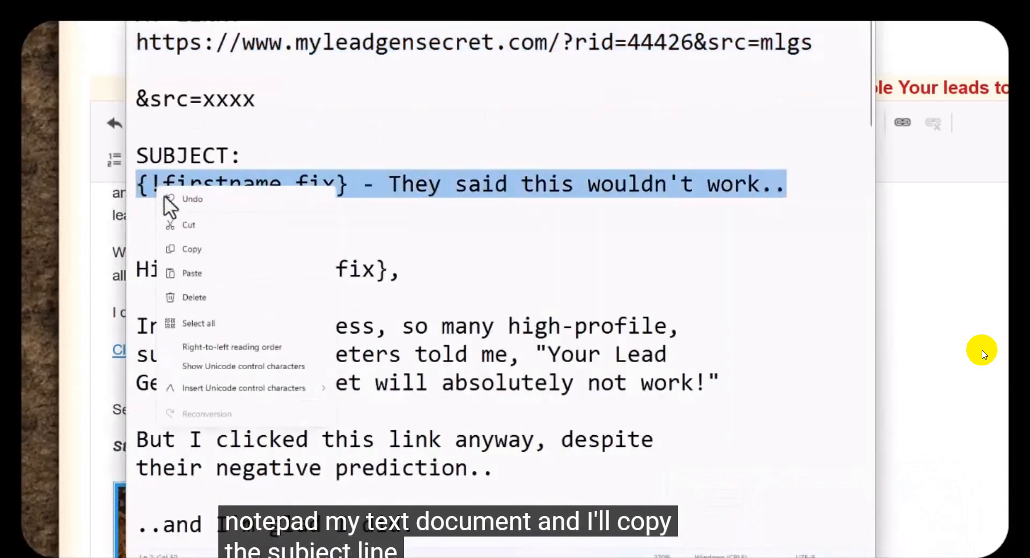
click(192, 250)
click(78, 244)
Step: Paste the copied line "{!firstname_fix} - They said this wouldn't work.." as the email's subject and check it
scroll(265, 274, up, 10)
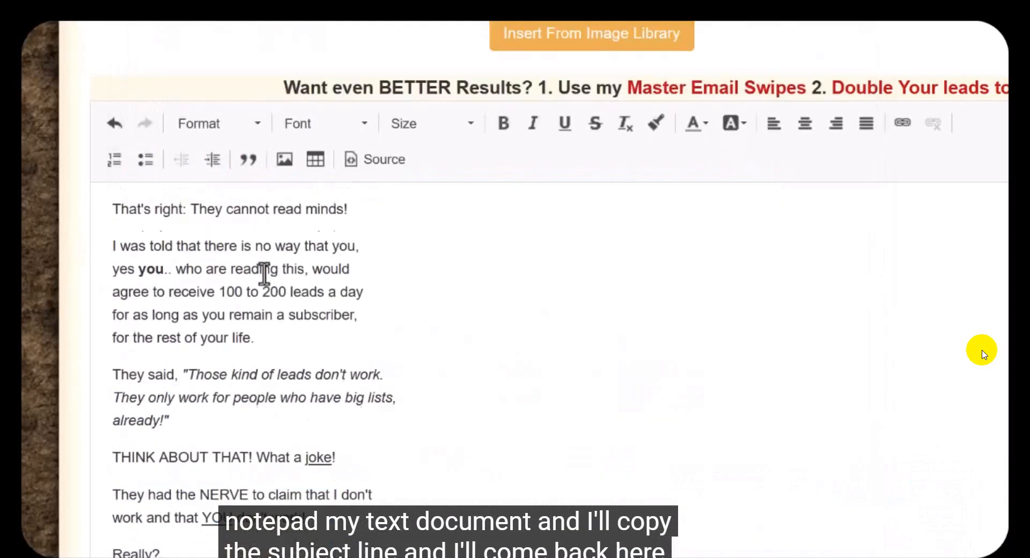
scroll(264, 273, up, 10)
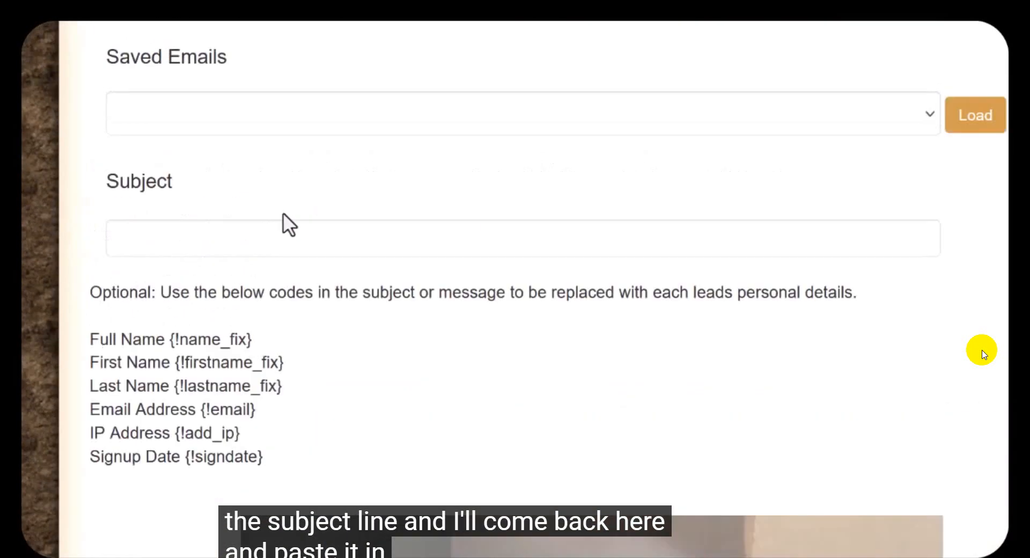
click(270, 234)
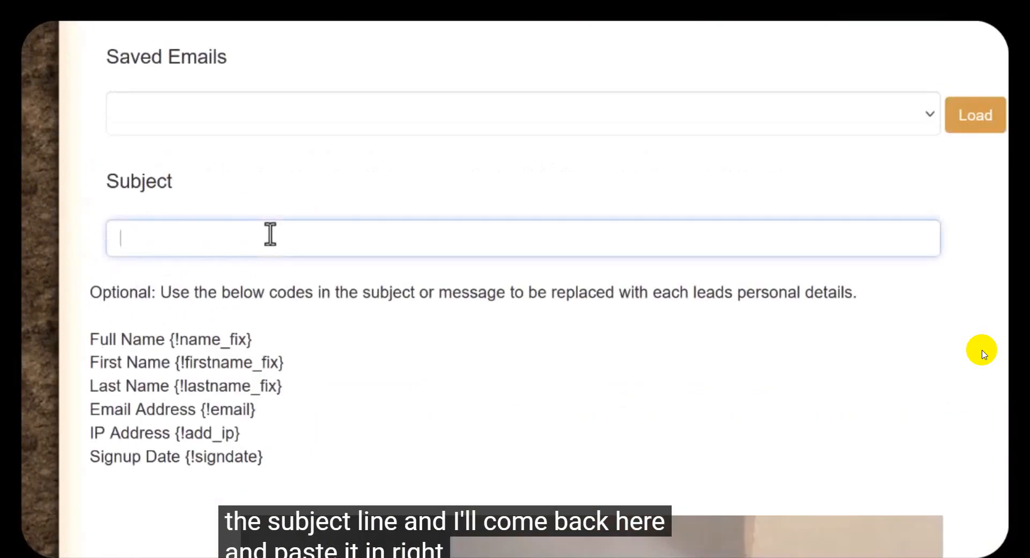
key(ctrl+v)
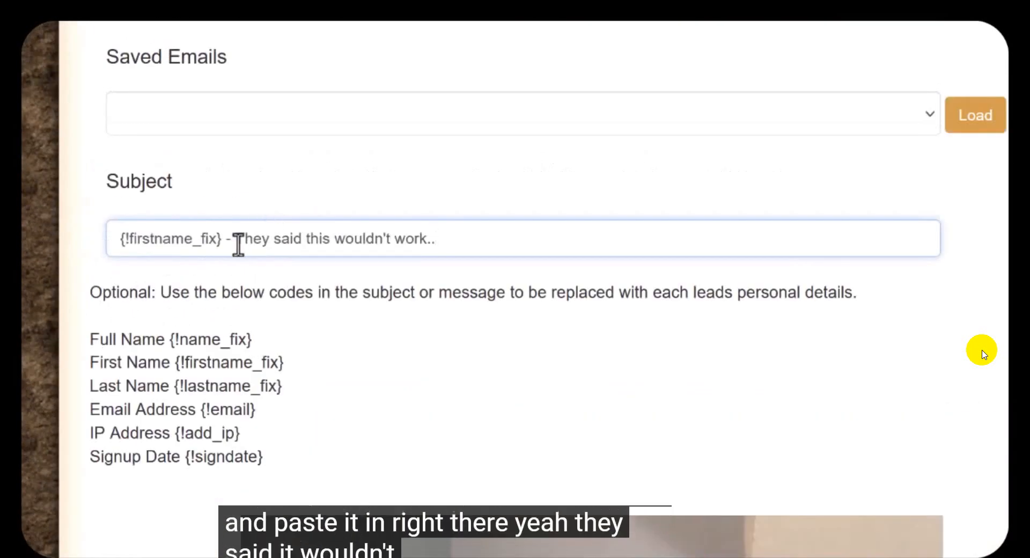
drag(244, 238, 452, 240)
click(468, 355)
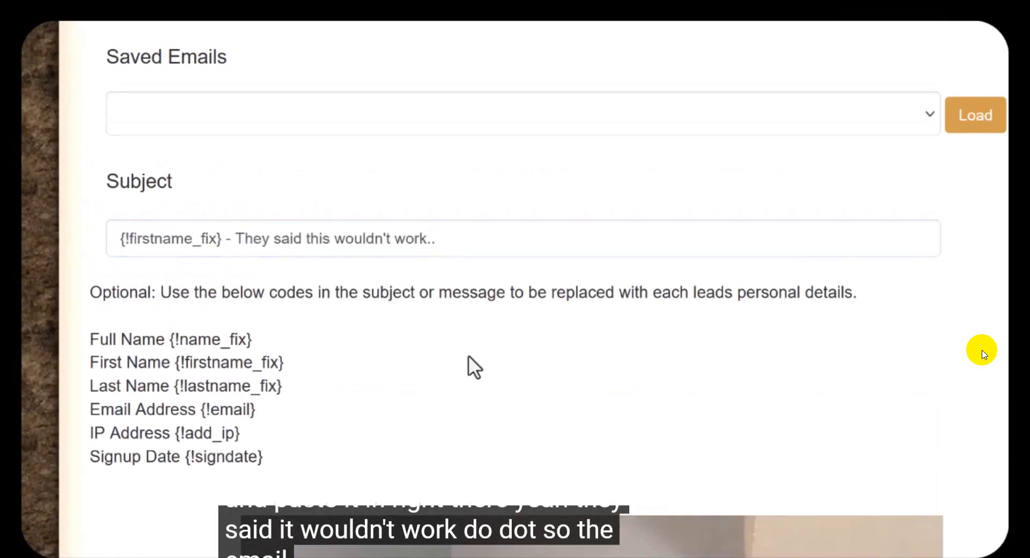
Step: Preview the restored email and check its subject, links, body text and signature photo
scroll(471, 313, down, 15)
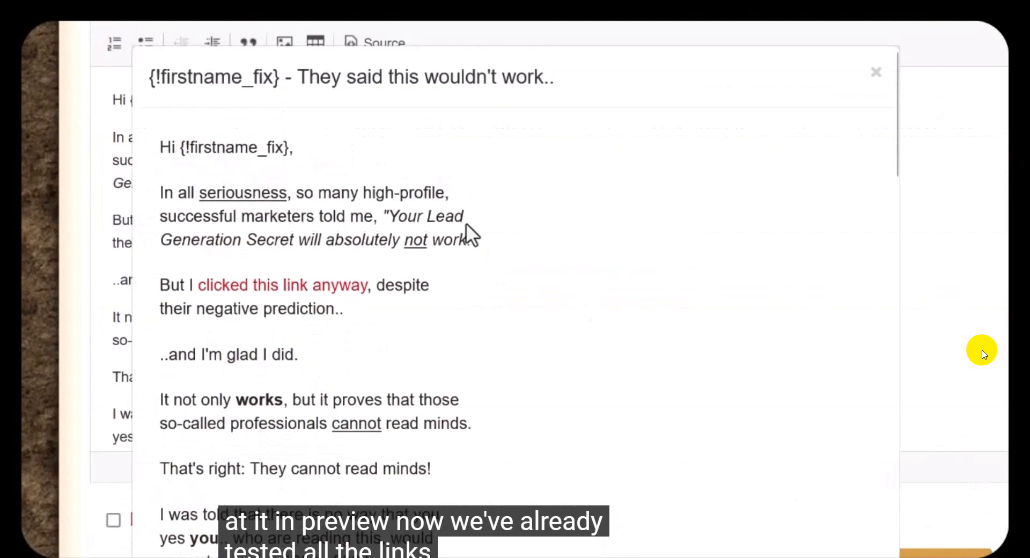
scroll(466, 225, down, 4)
scroll(462, 225, down, 13)
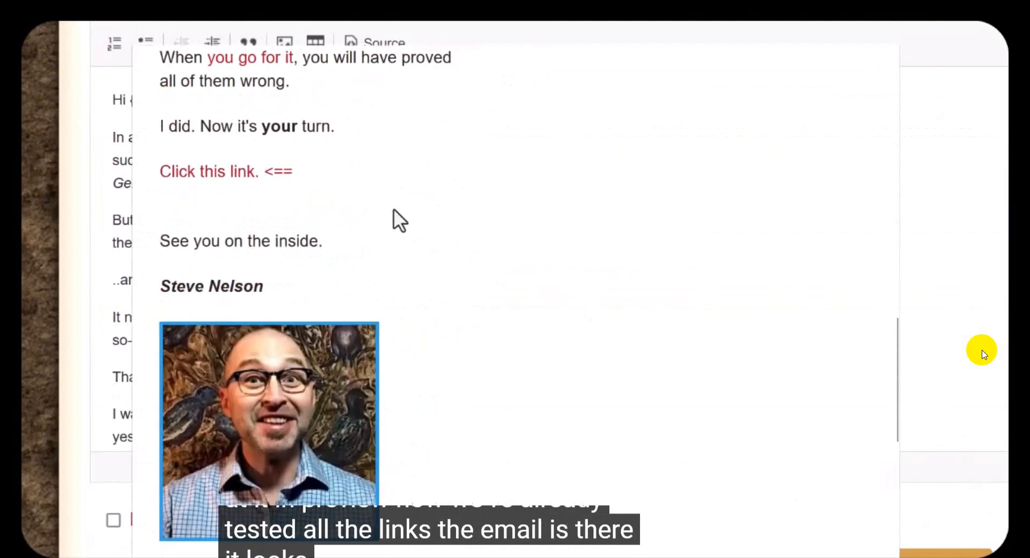
scroll(406, 197, down, 6)
scroll(483, 265, up, 20)
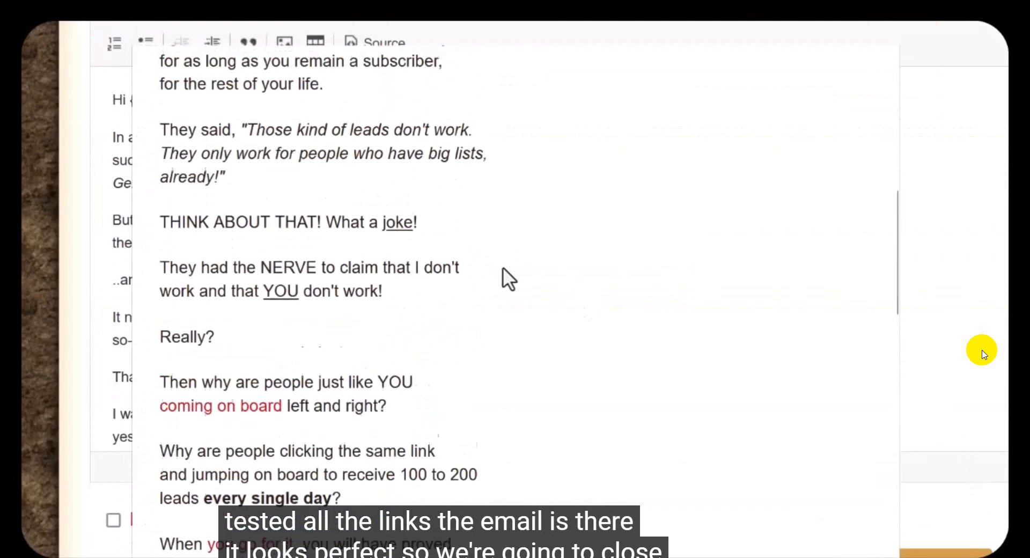
Step: Finish reviewing the email preview, close it, and send the email immediately without the Perfect Timing option
scroll(910, 120, down, 1)
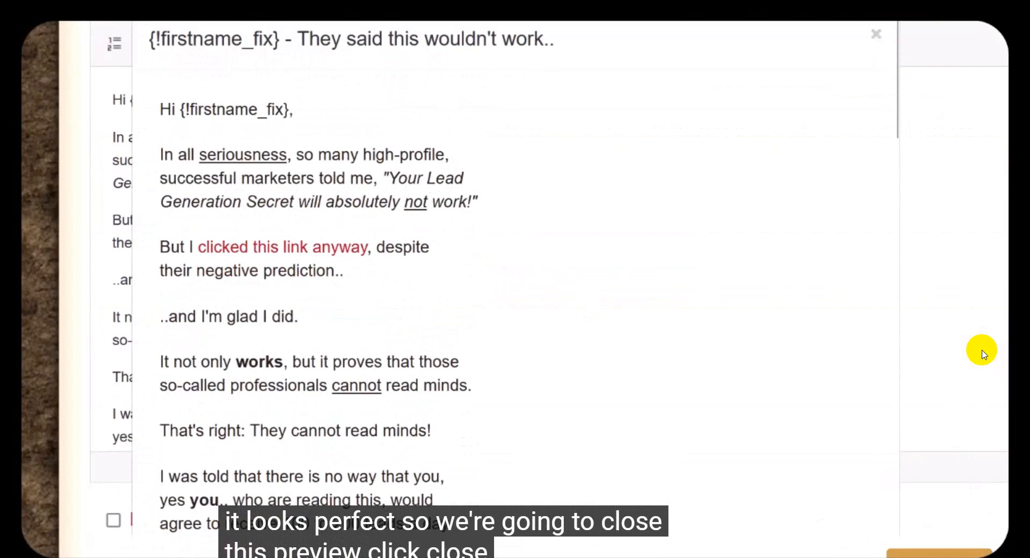
scroll(872, 499, down, 20)
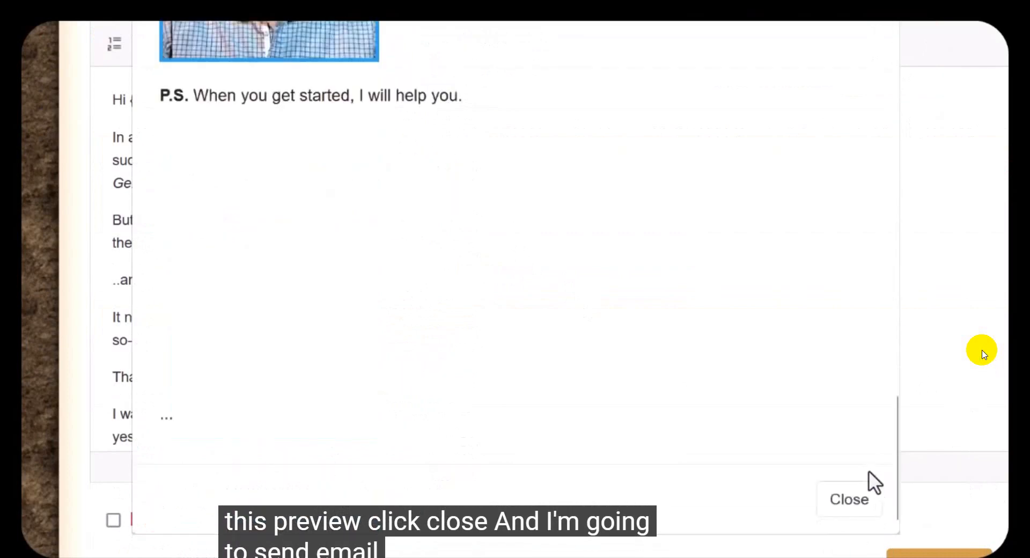
click(850, 499)
scroll(911, 410, down, 2)
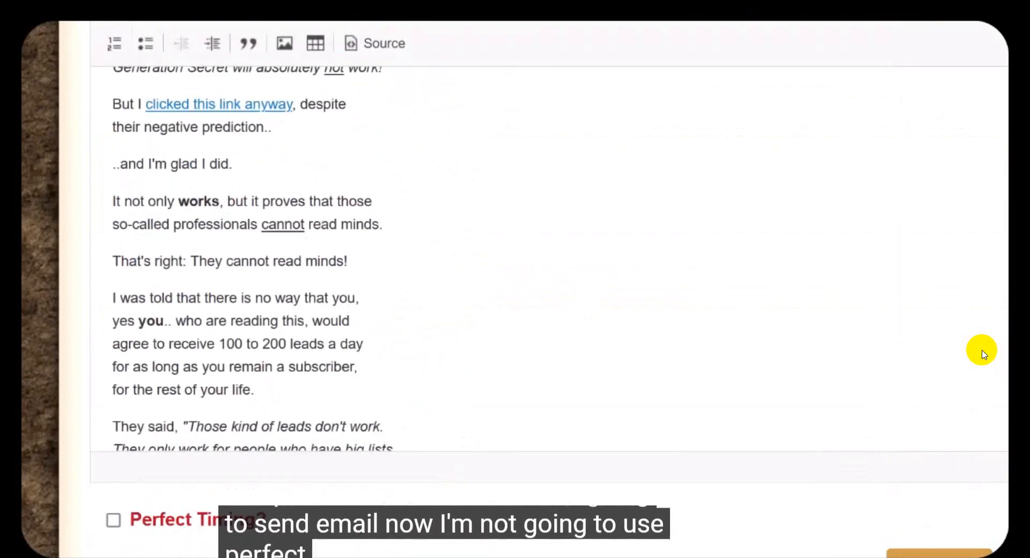
scroll(483, 429, down, 10)
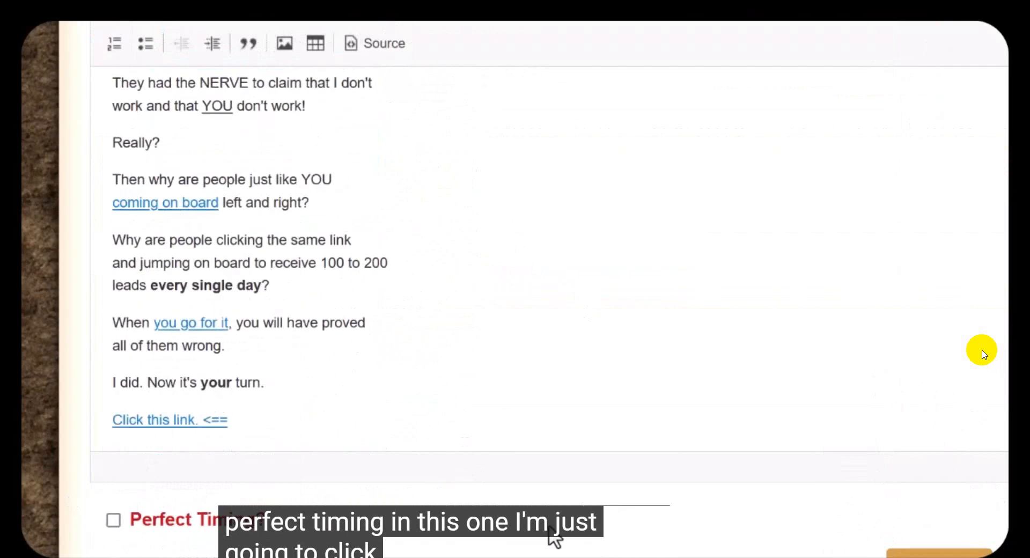
mouse_move(241, 375)
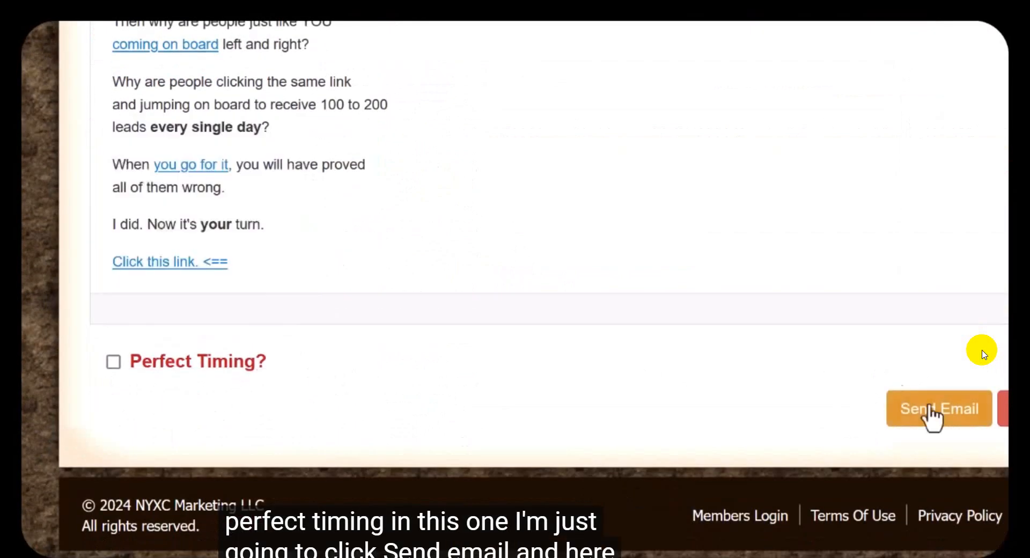
click(944, 412)
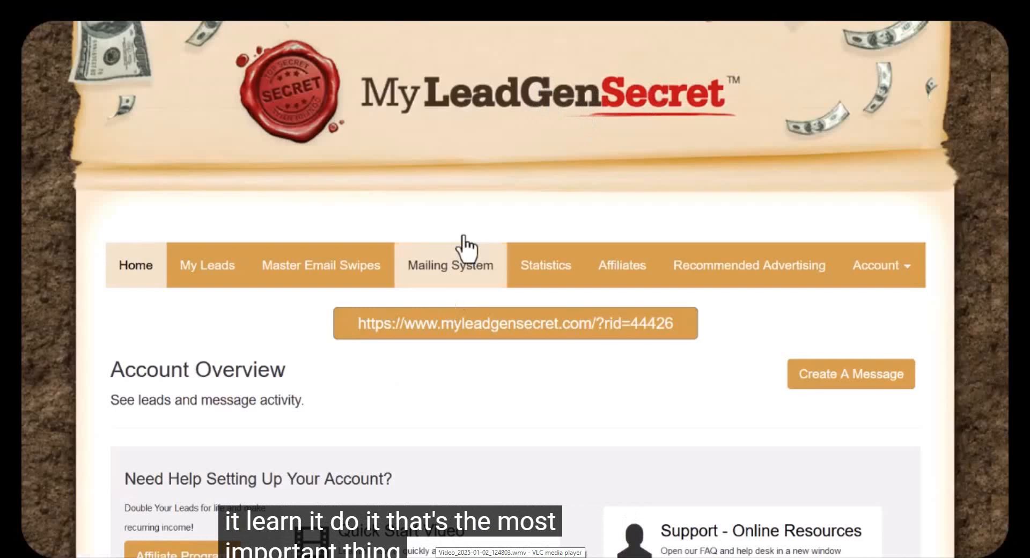
Step: Open the Mailing System page from the account overview
click(472, 273)
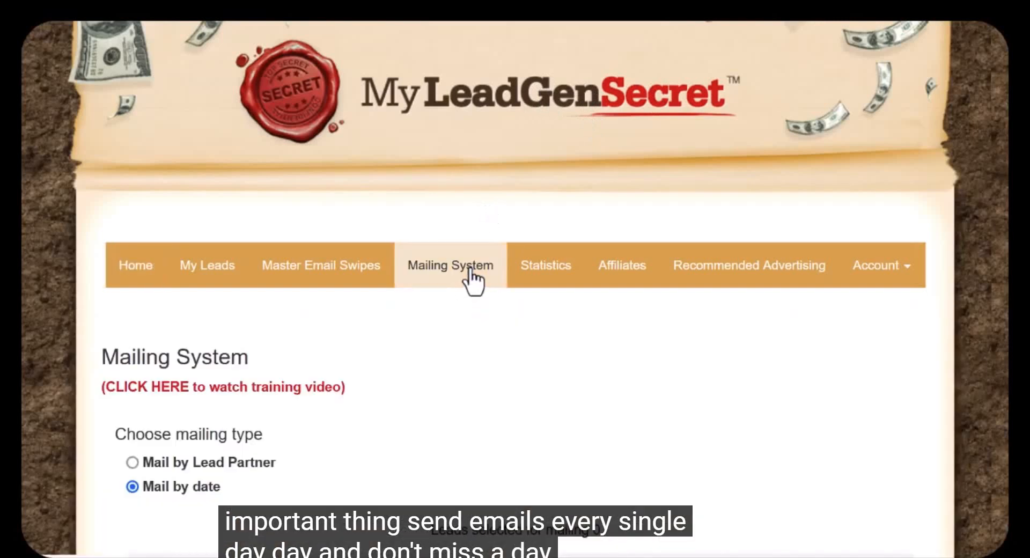